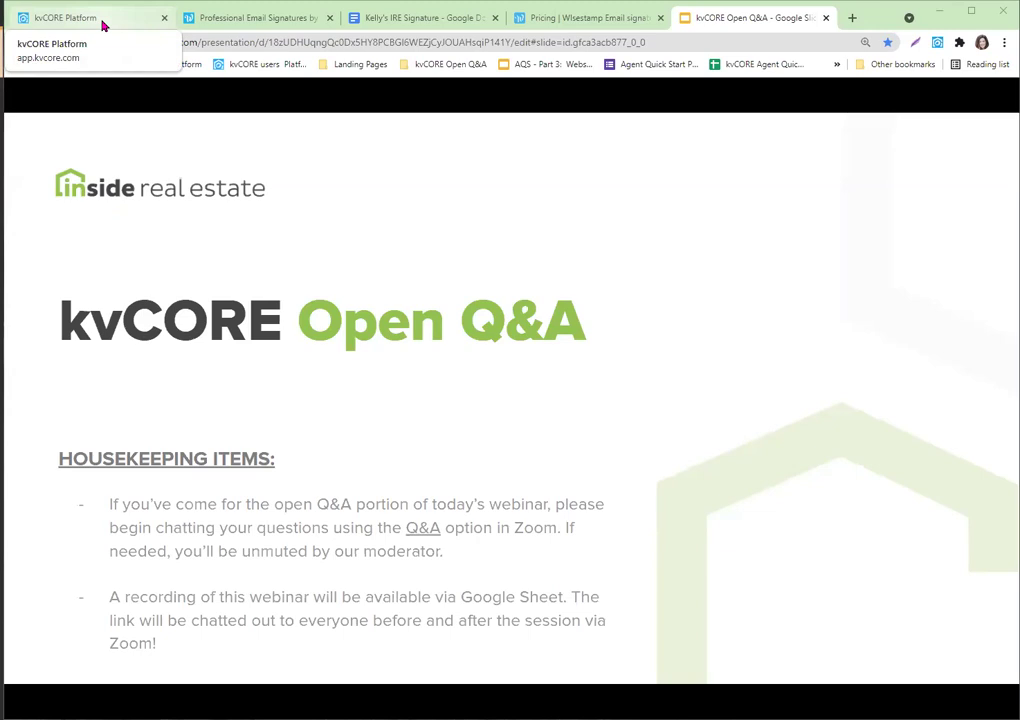
Switch to the kvCORE Platform and open your own agent profile for editing, starting from the Dashboard
left_click(104, 25)
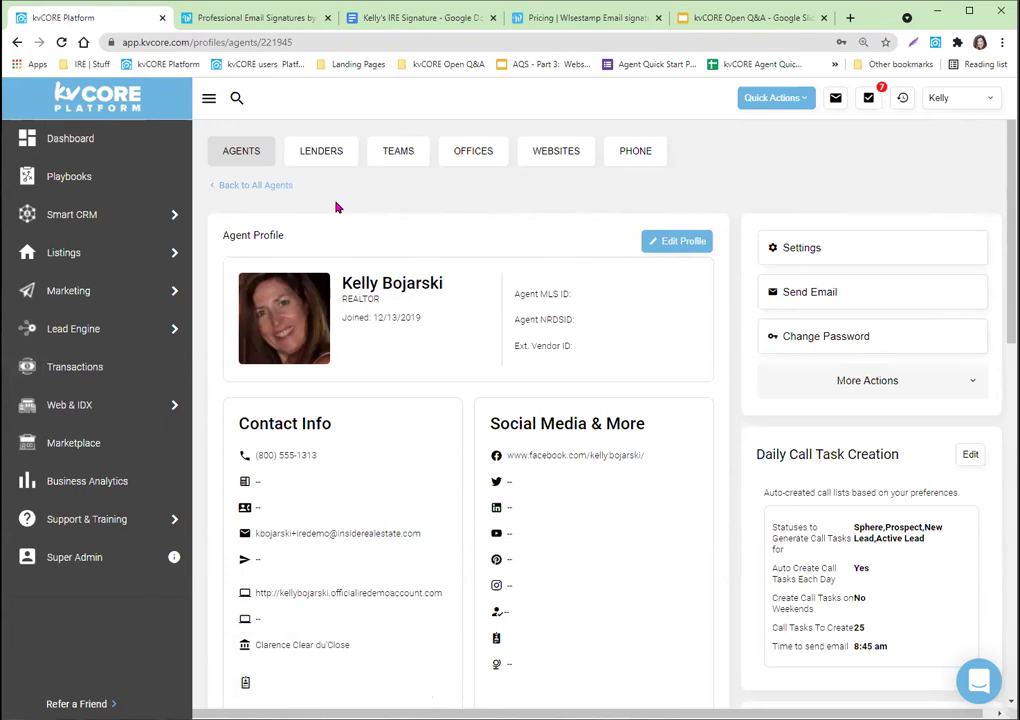
left_click(68, 146)
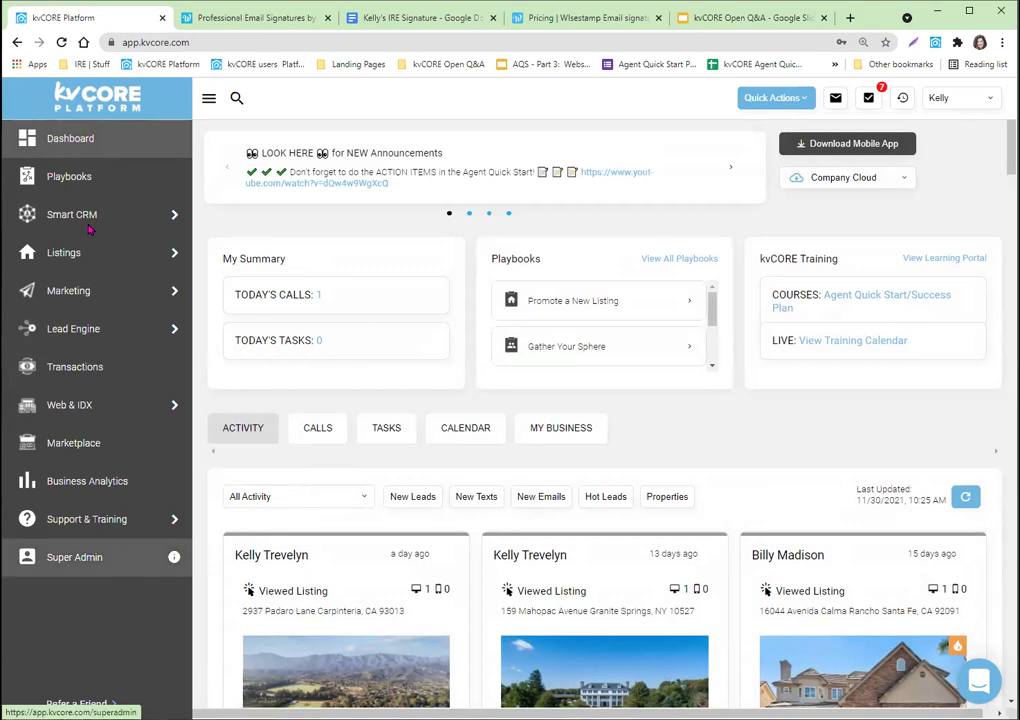
left_click(948, 100)
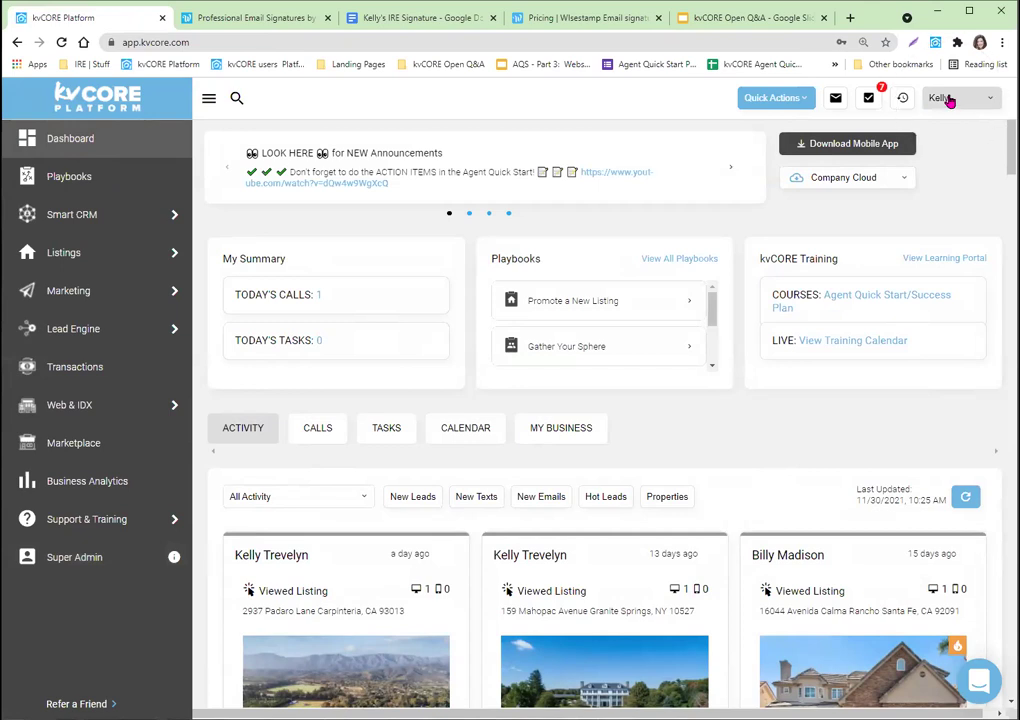
left_click(955, 102)
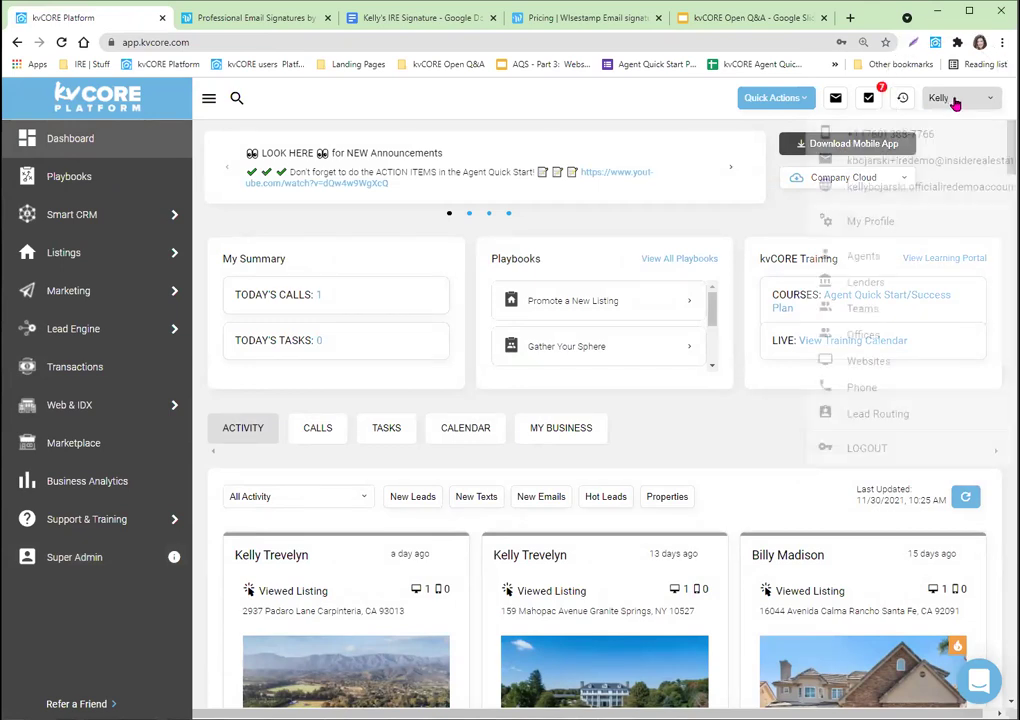
left_click(888, 223)
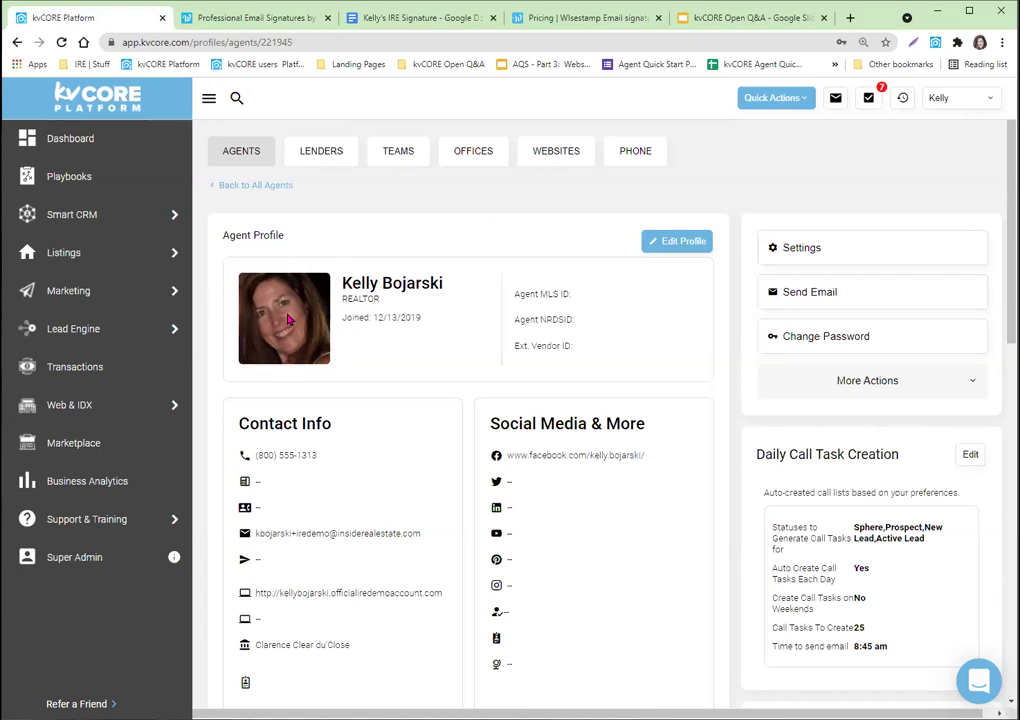
left_click(685, 243)
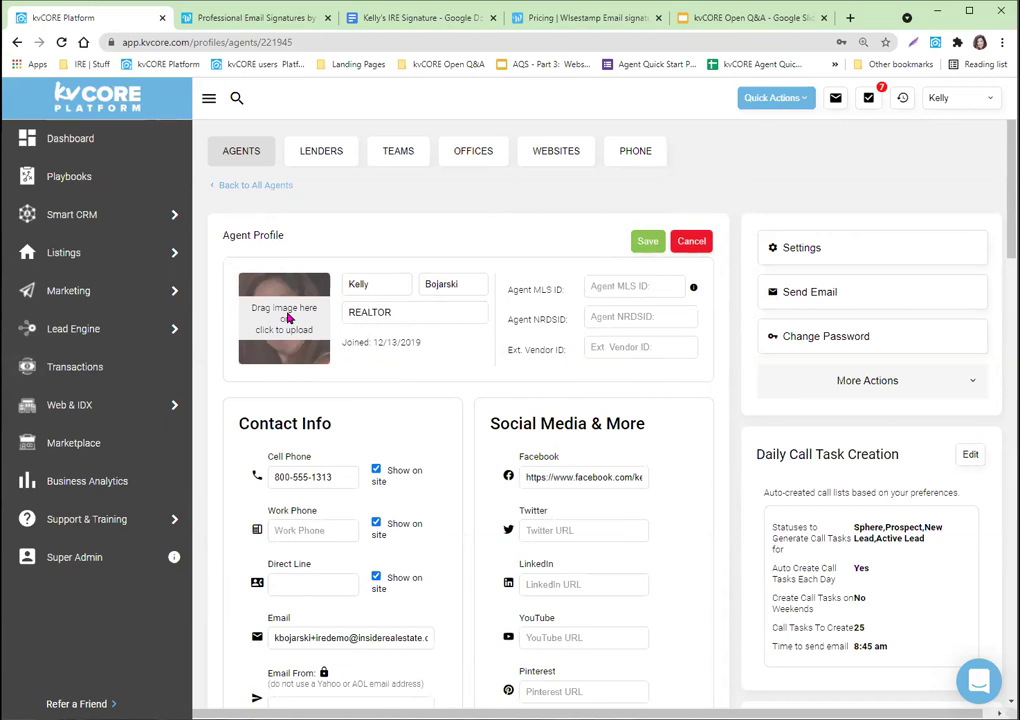
Look at the file chooser for the profile photo and at the photo's placement on the agent's public website
left_click(287, 317)
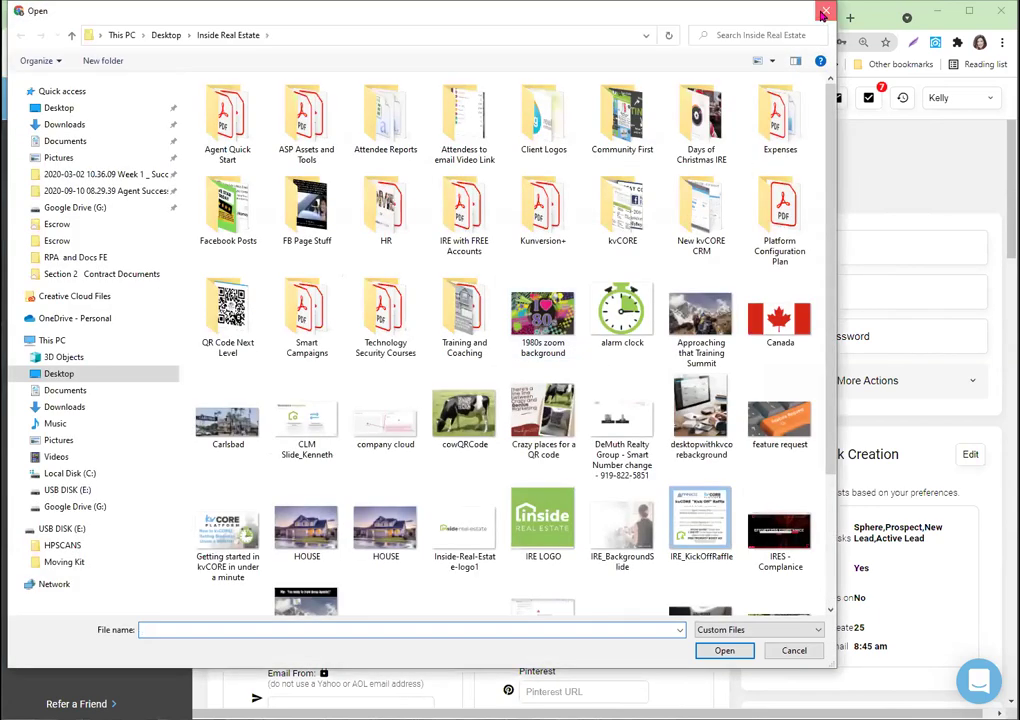
left_click(823, 14)
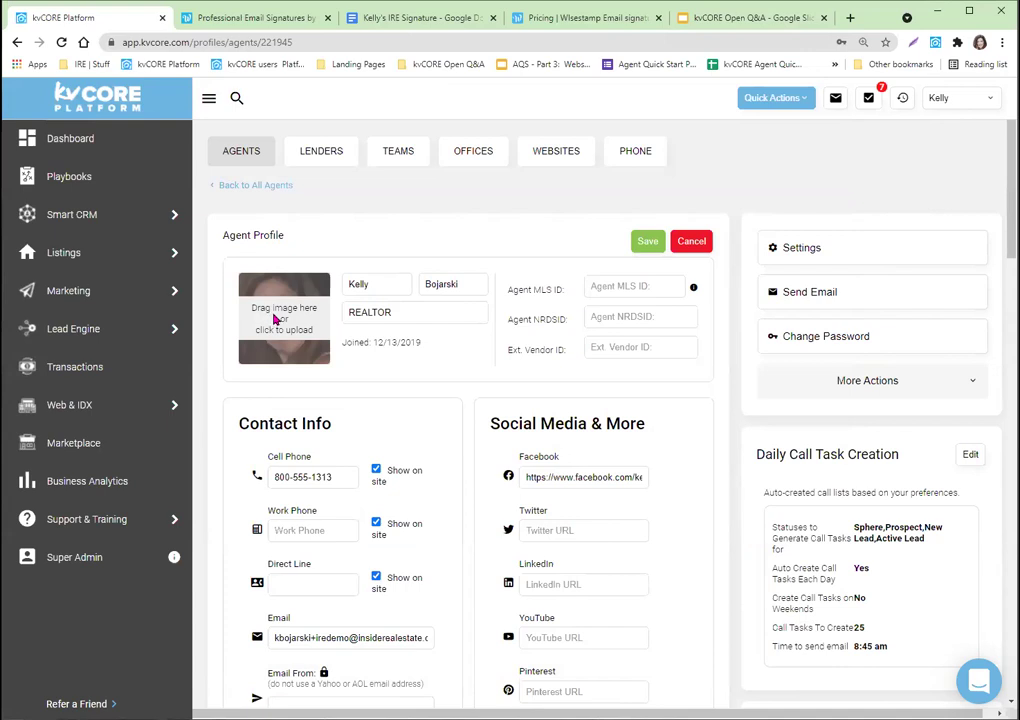
left_click(960, 98)
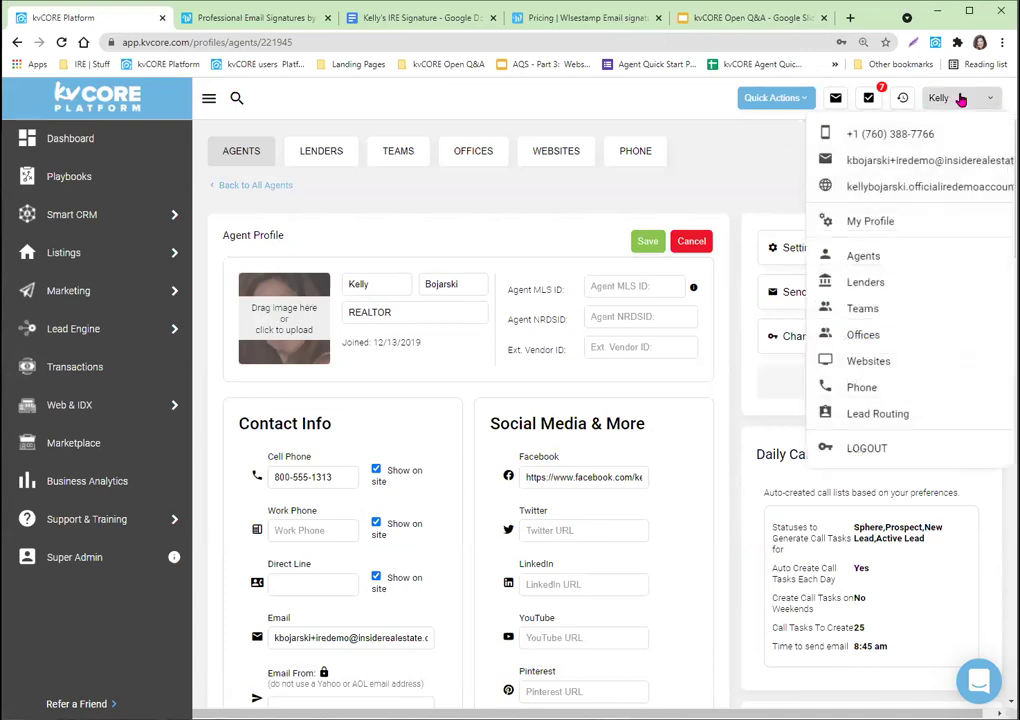
left_click(906, 186)
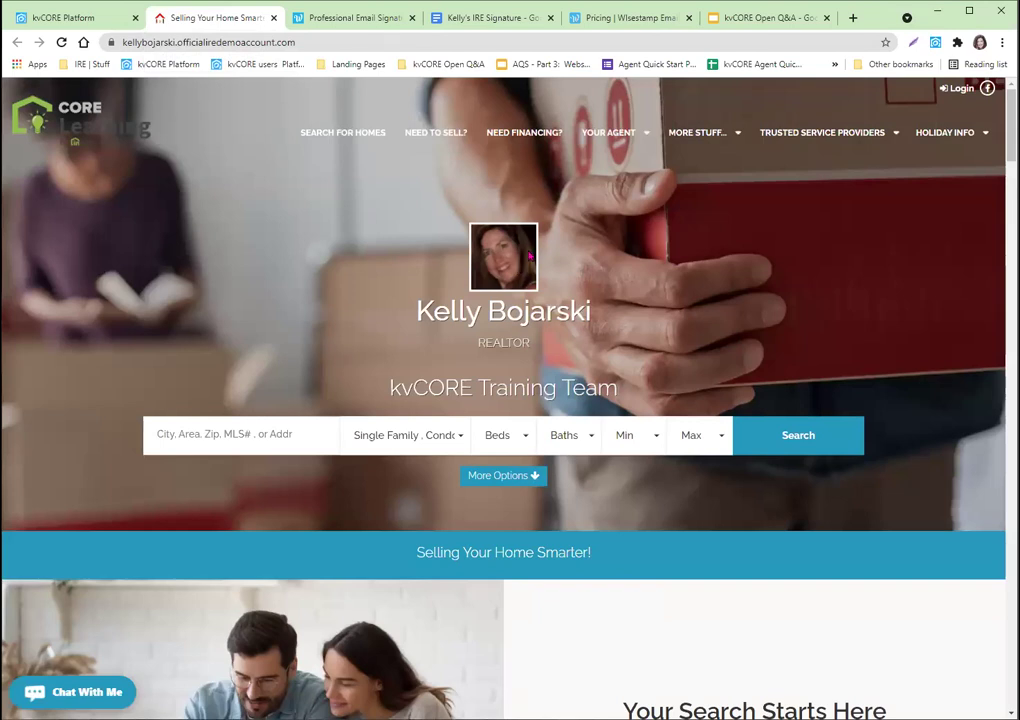
left_click(66, 17)
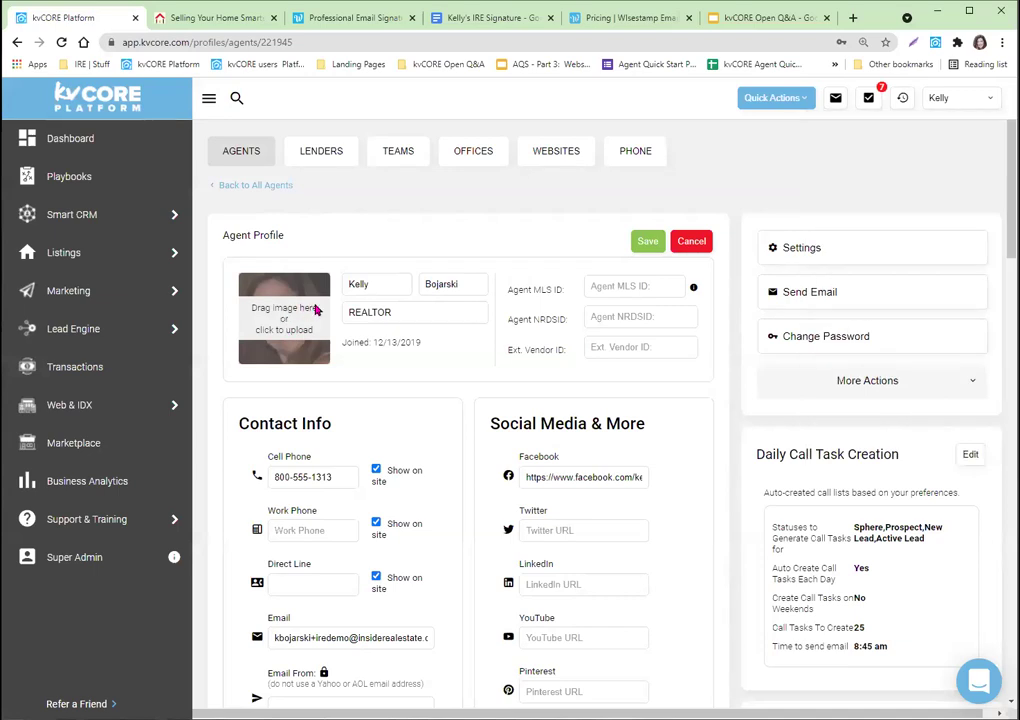
Try entering sample comma-separated values as the Agent MLS ID, and clear that field
left_click(624, 287)
type("12569.145874,36524")
key("ctrl+a")
key("BackSpace")
left_click(647, 318)
Copy the four numbered agent-bio questions from the About Me text of the profile
scroll(998, 215, "down", 3)
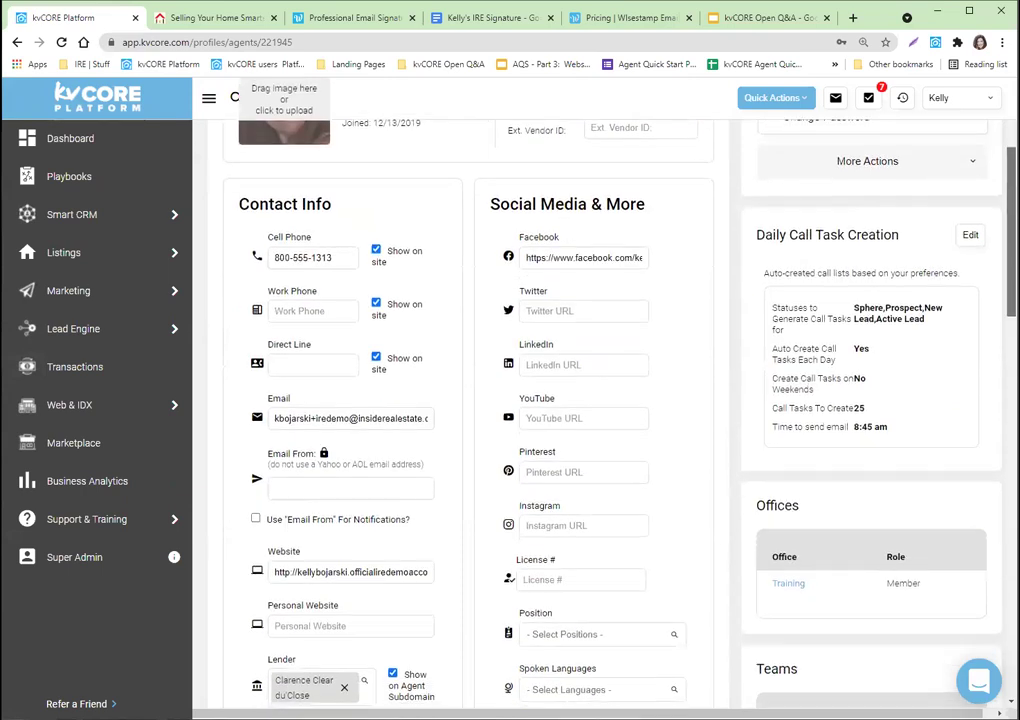
scroll(600, 400, "down", 1)
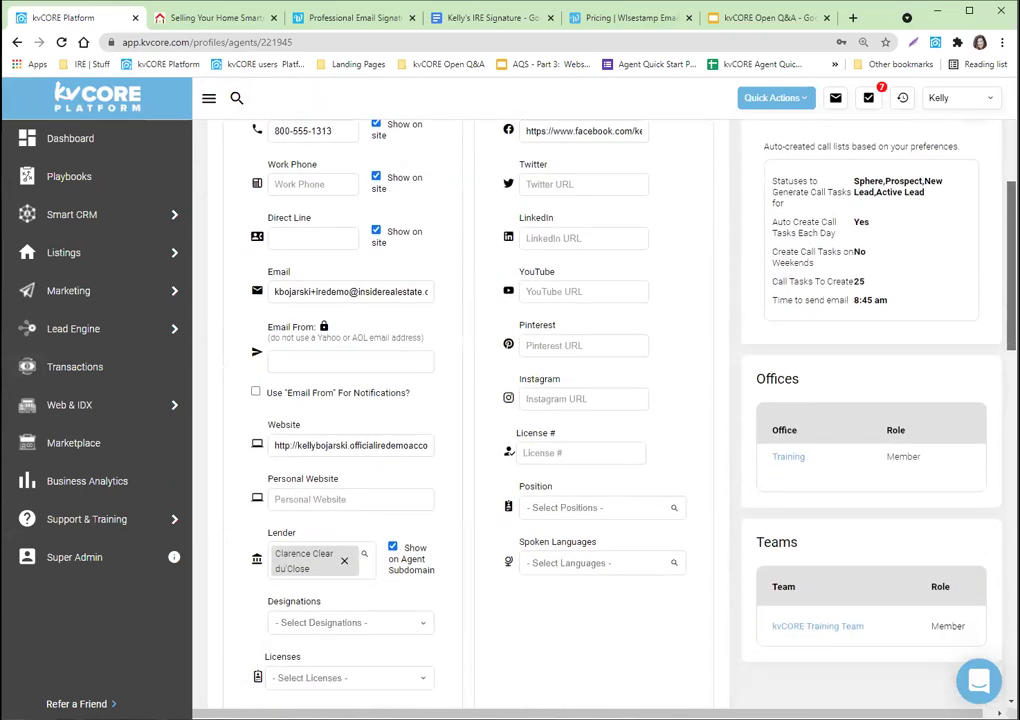
scroll(468, 400, "down", 6)
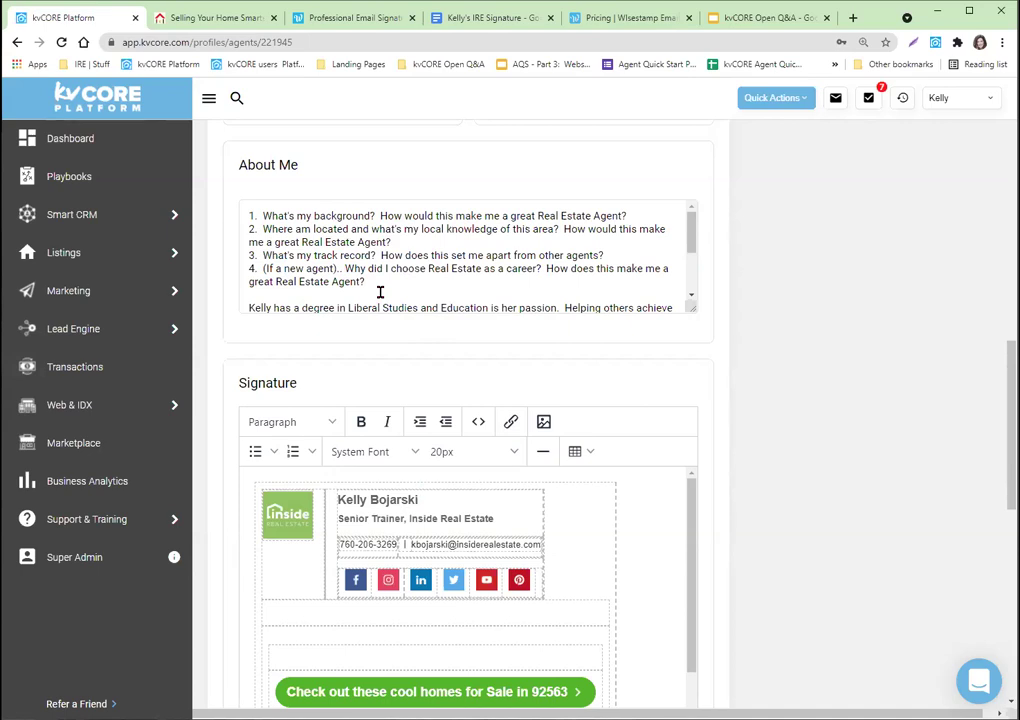
left_click(689, 226)
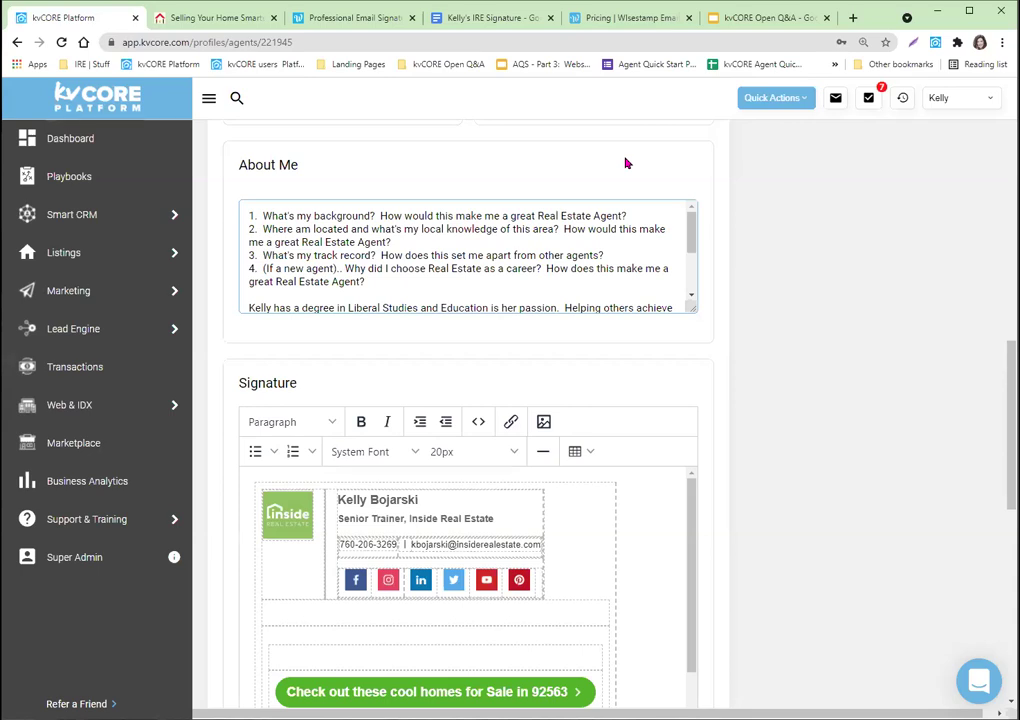
left_click(645, 212)
left_click_drag(377, 283, 233, 197)
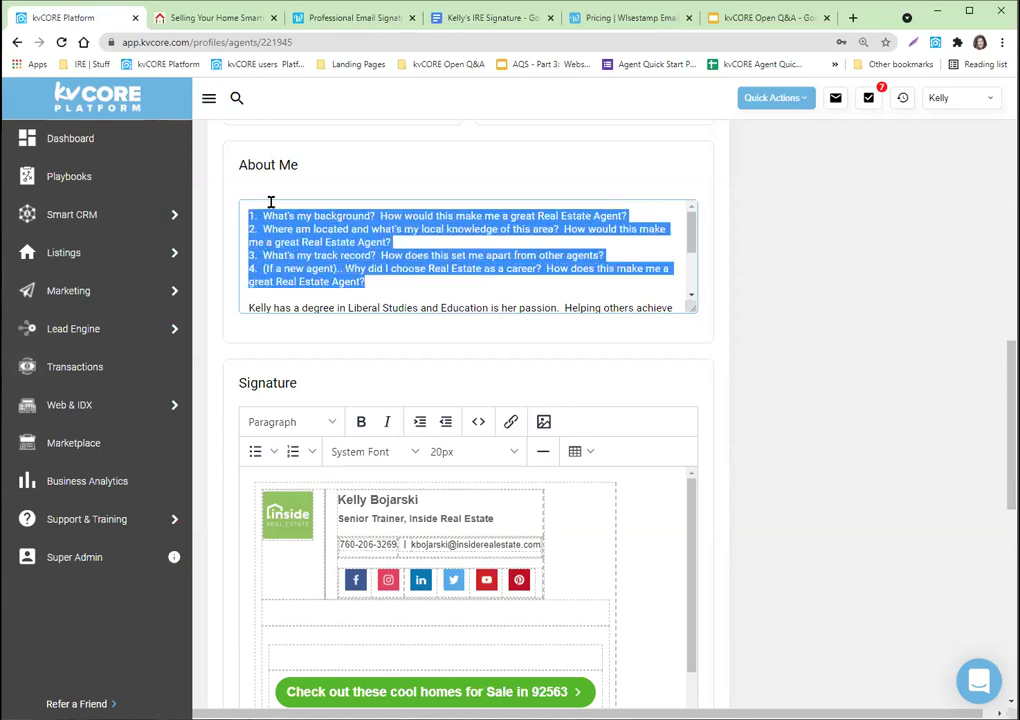
right_click(303, 214)
left_click(341, 270)
key("alt+Tab")
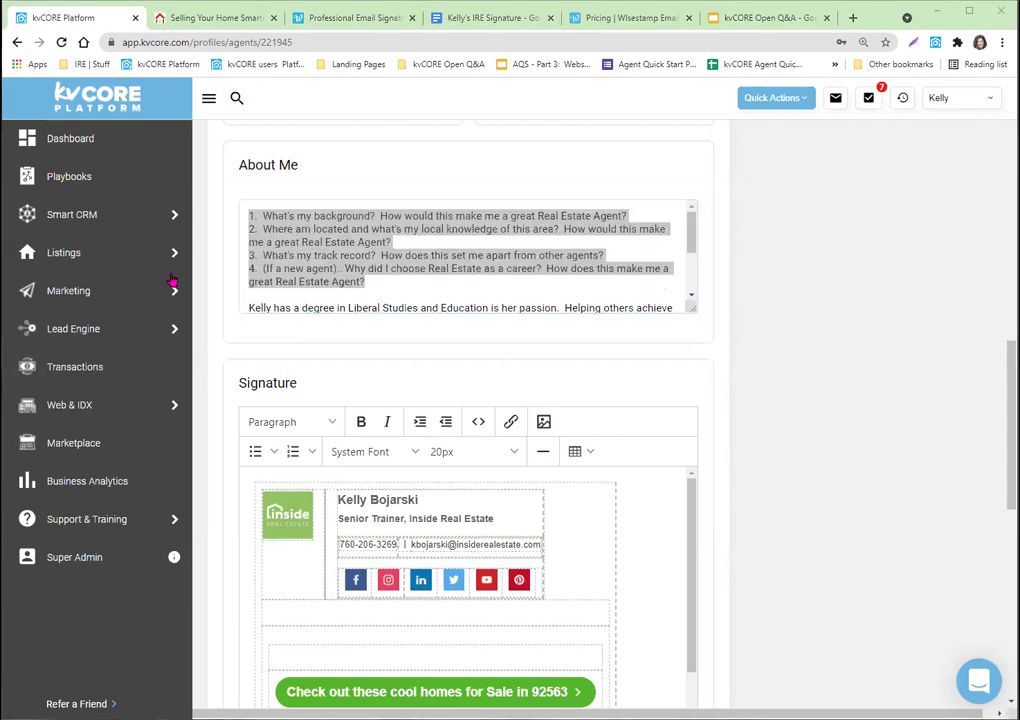
left_click(435, 284)
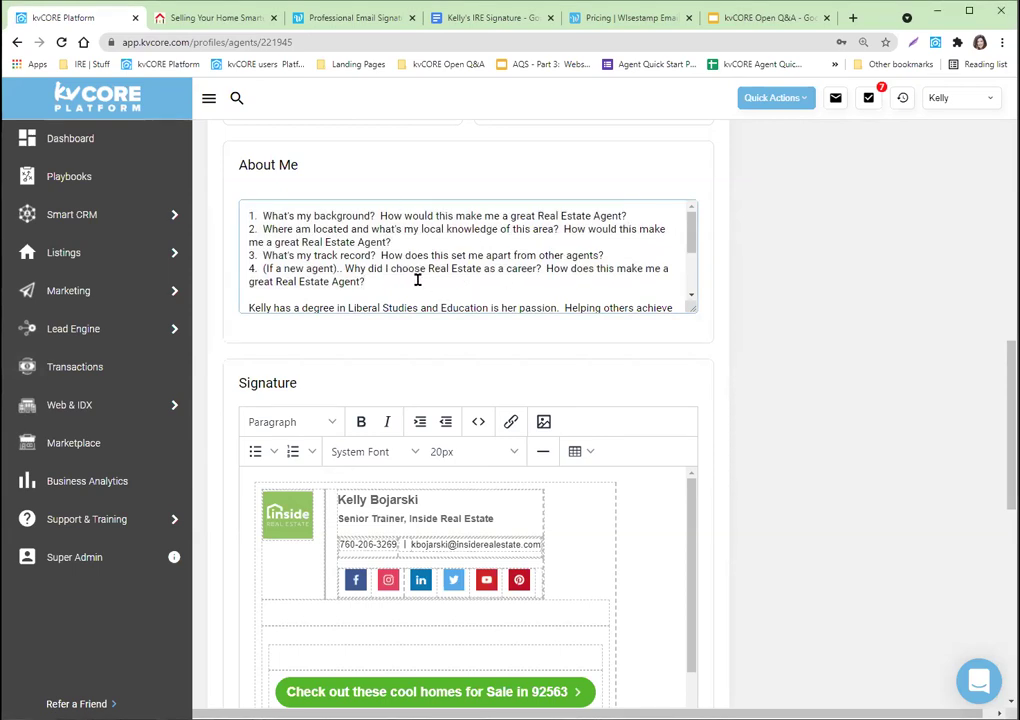
Review the bio in About Me and find the Agent Profile entry on the agent's public website
left_click_drag(697, 231, 706, 264)
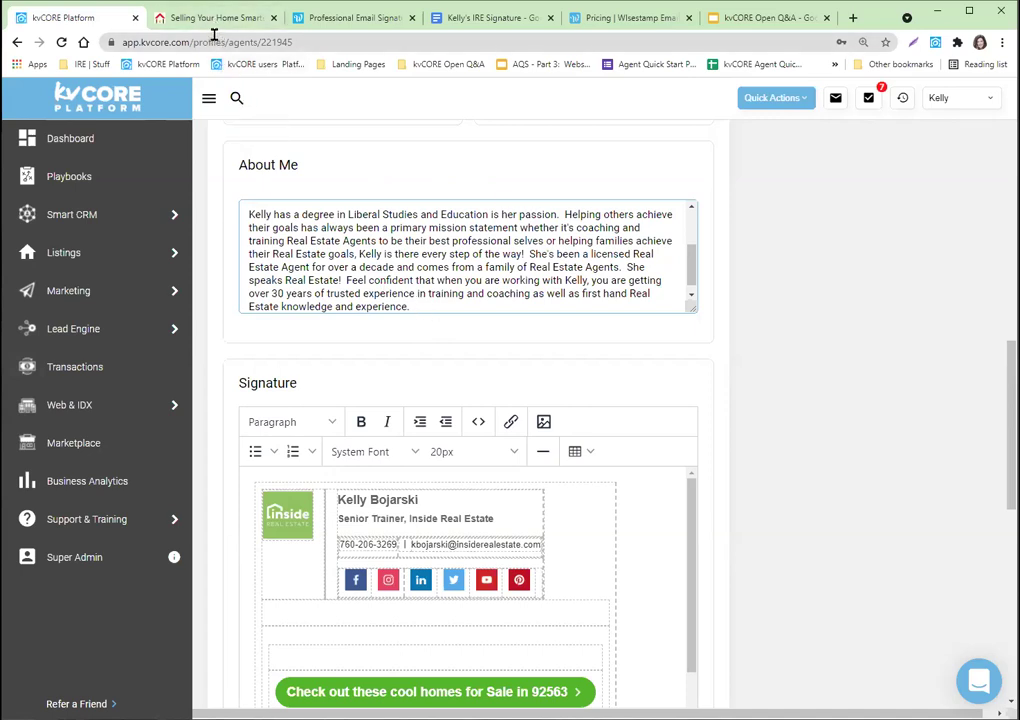
left_click(172, 20)
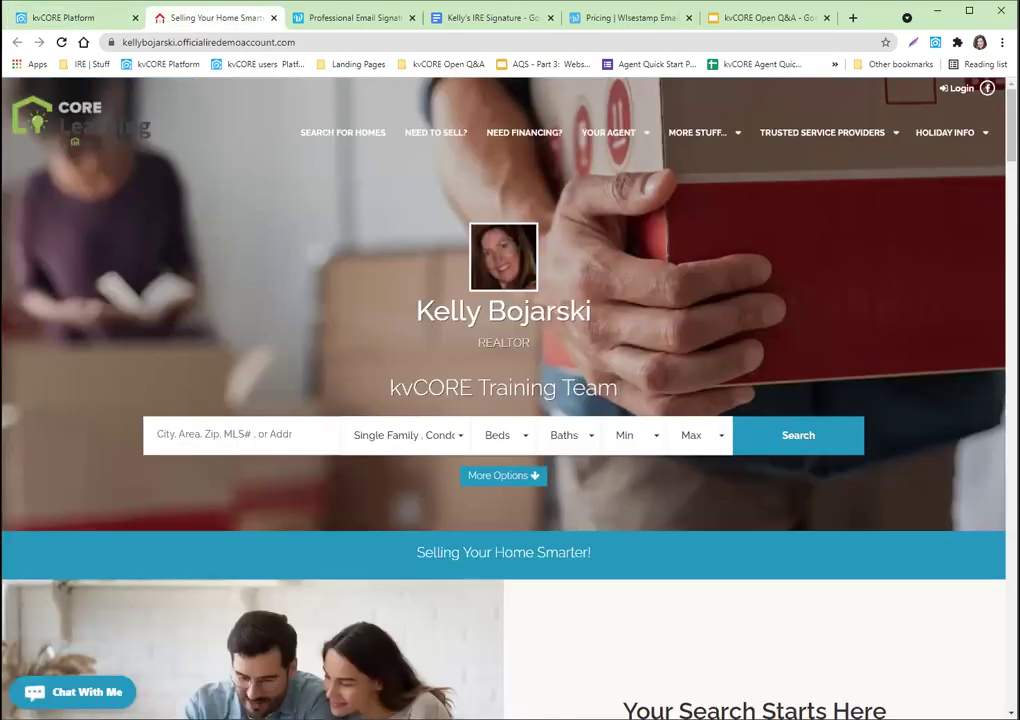
scroll(505, 400, "down", 15)
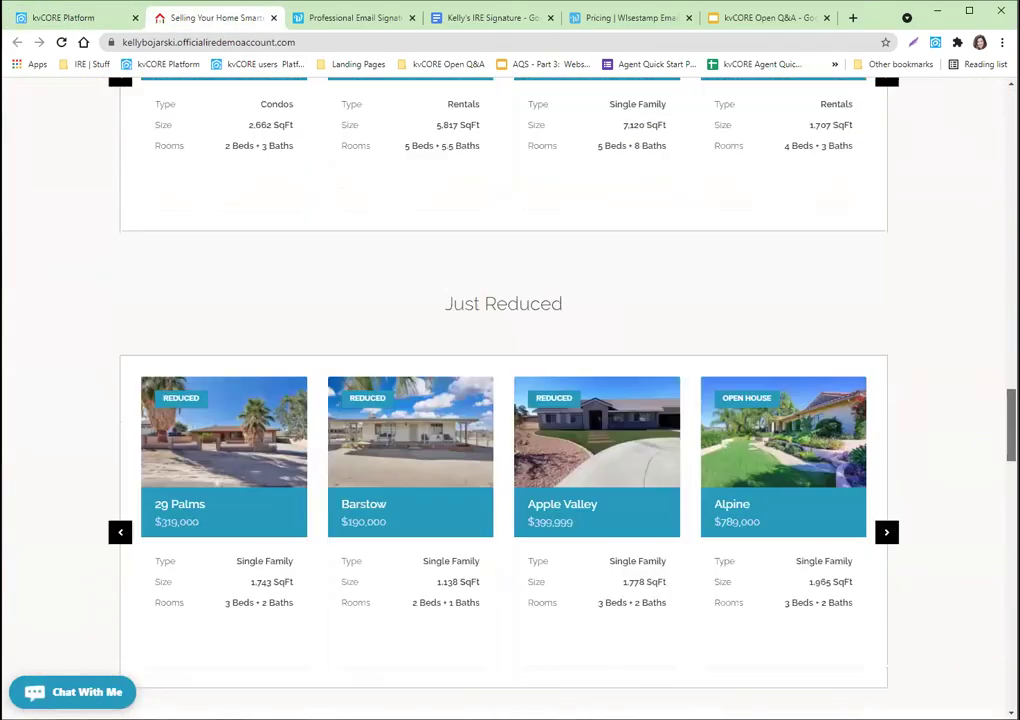
scroll(505, 400, "down", 10)
scroll(945, 307, "up", 20)
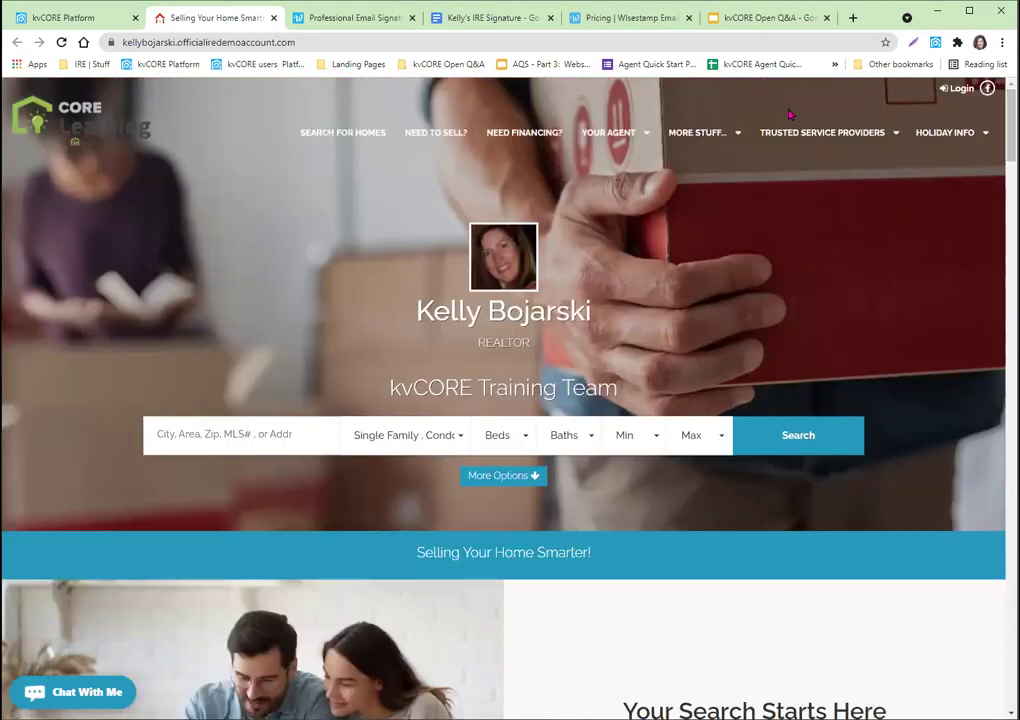
mouse_move(610, 132)
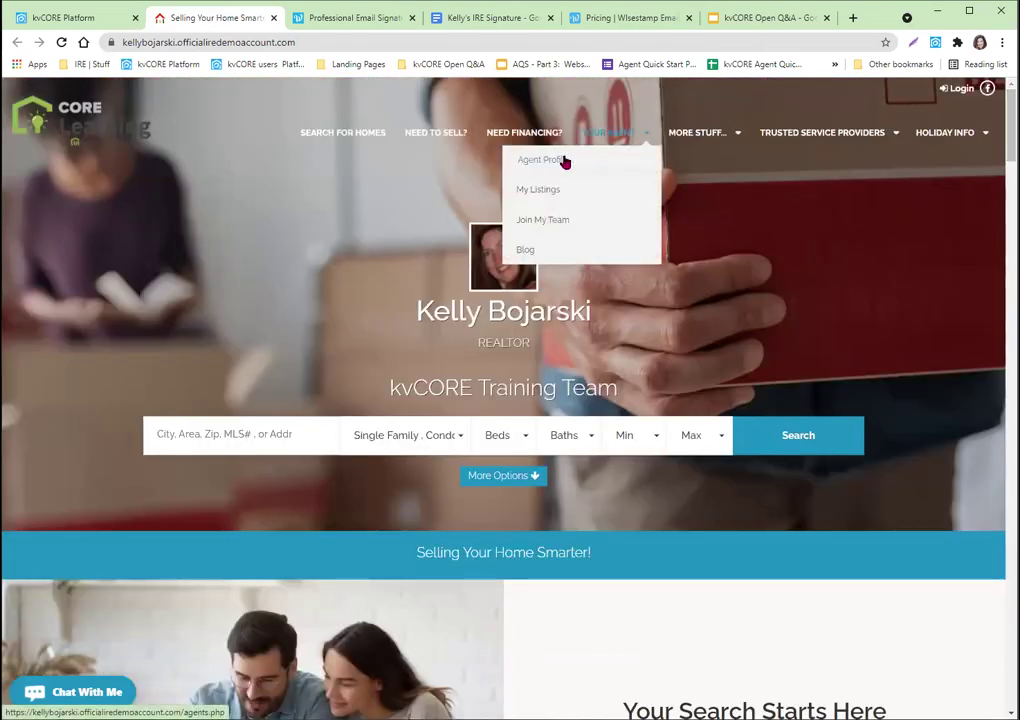
Return to the agent profile in kvCORE and make room at the start of the About Me text, before the first question
left_click(84, 24)
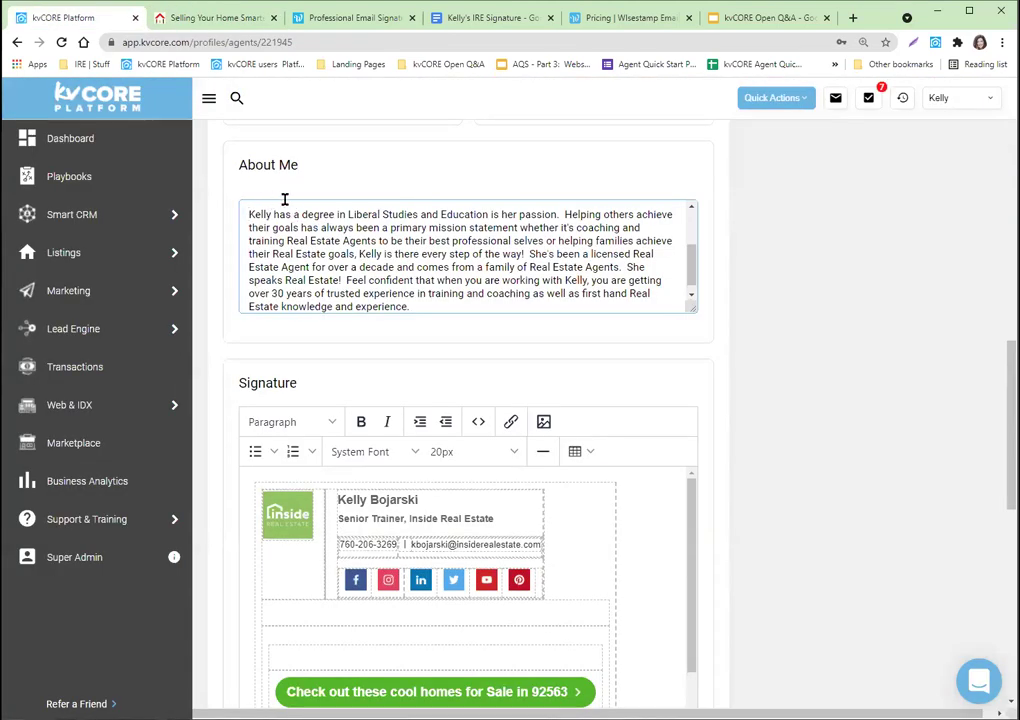
left_click(284, 201)
key("ctrl+v")
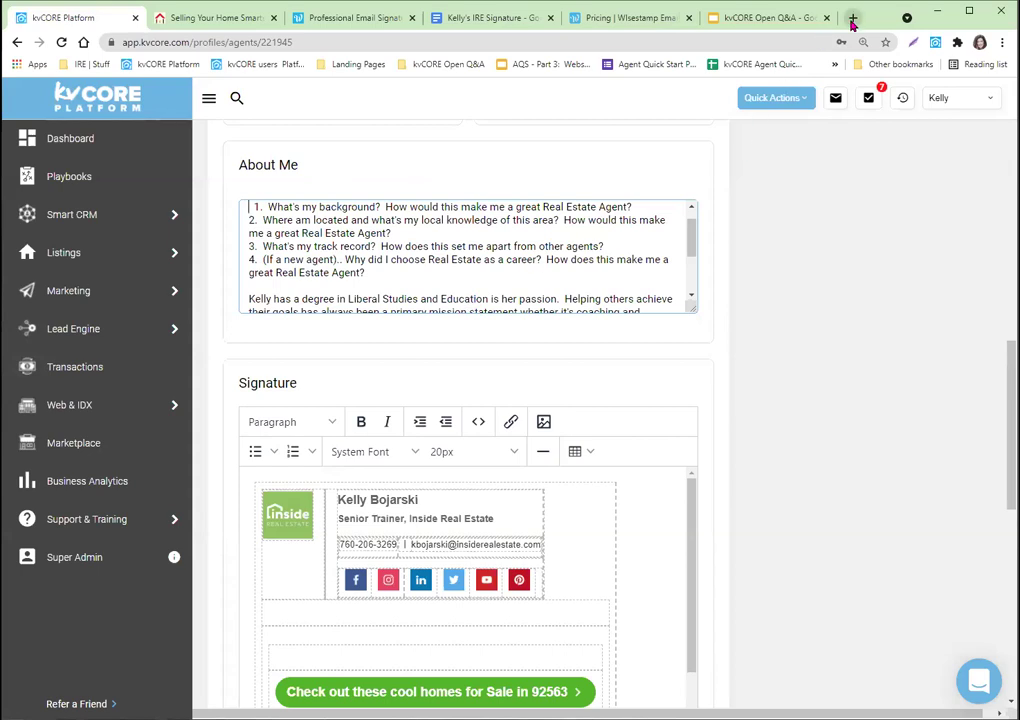
Copy the YouTube iframe embed code from the end of the IRE Signature document in Google Docs
left_click(464, 20)
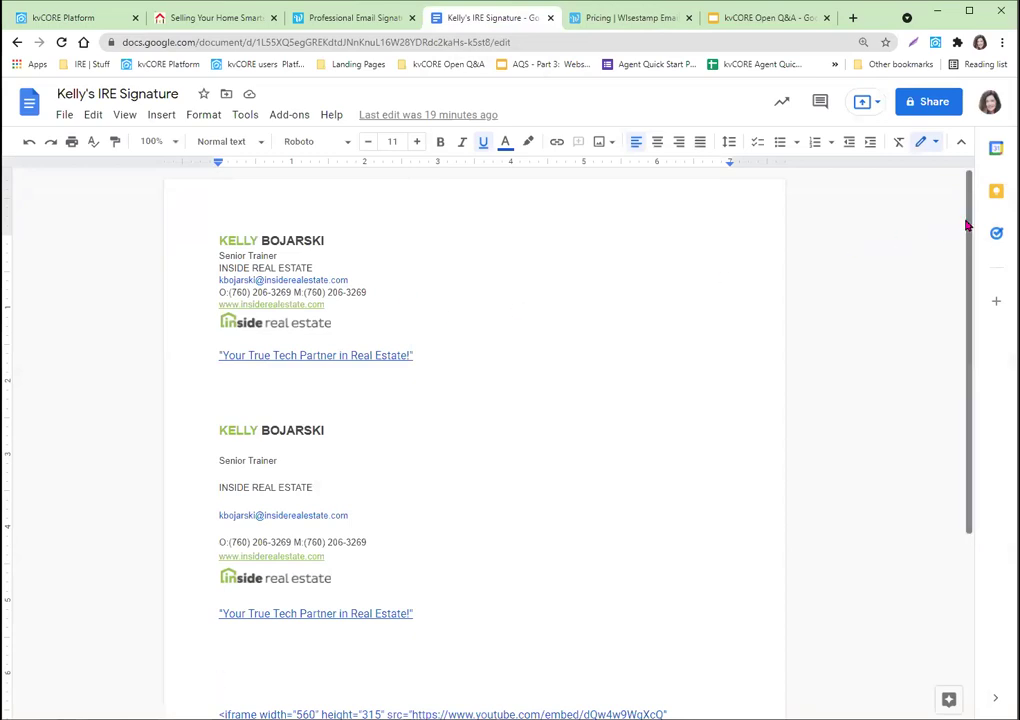
scroll(967, 225, "down", 3)
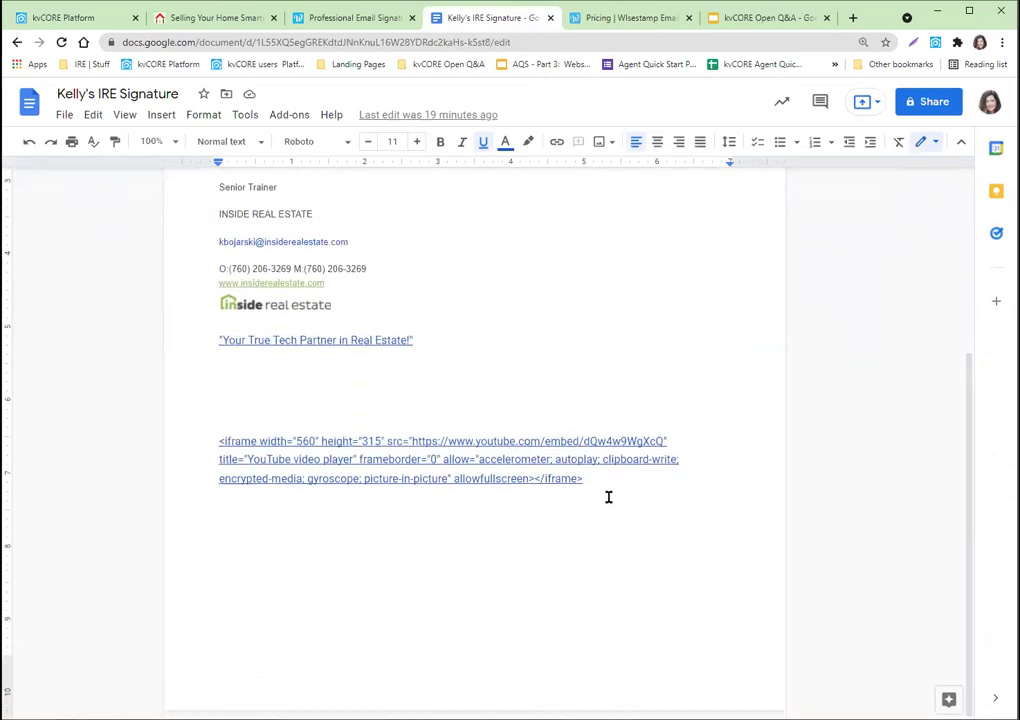
triple_click(546, 476)
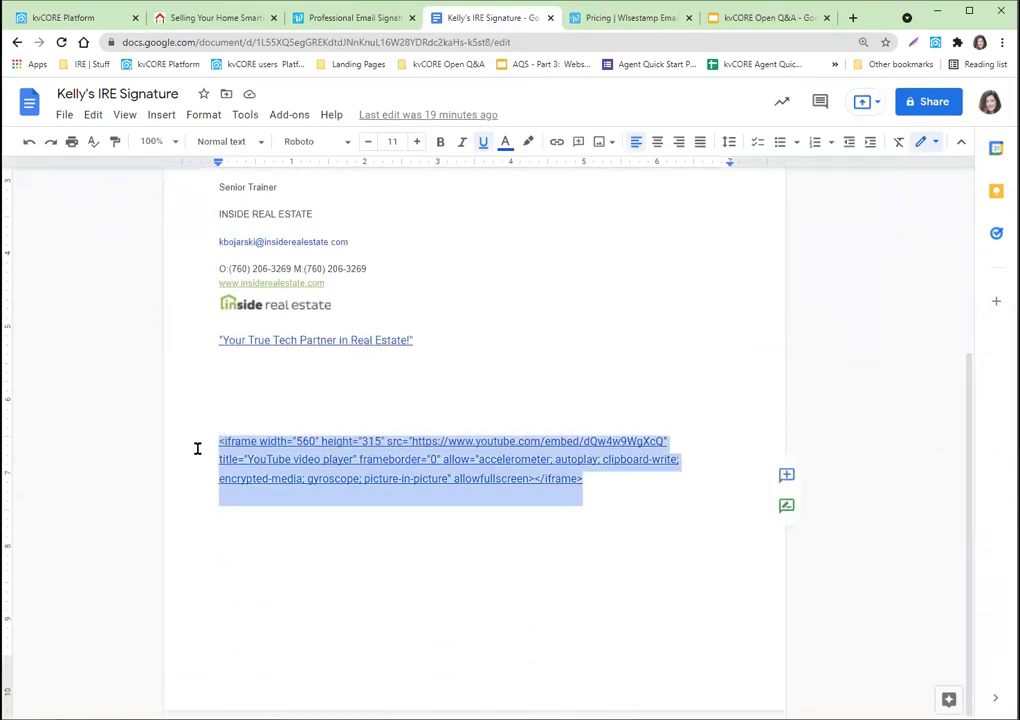
right_click(271, 450)
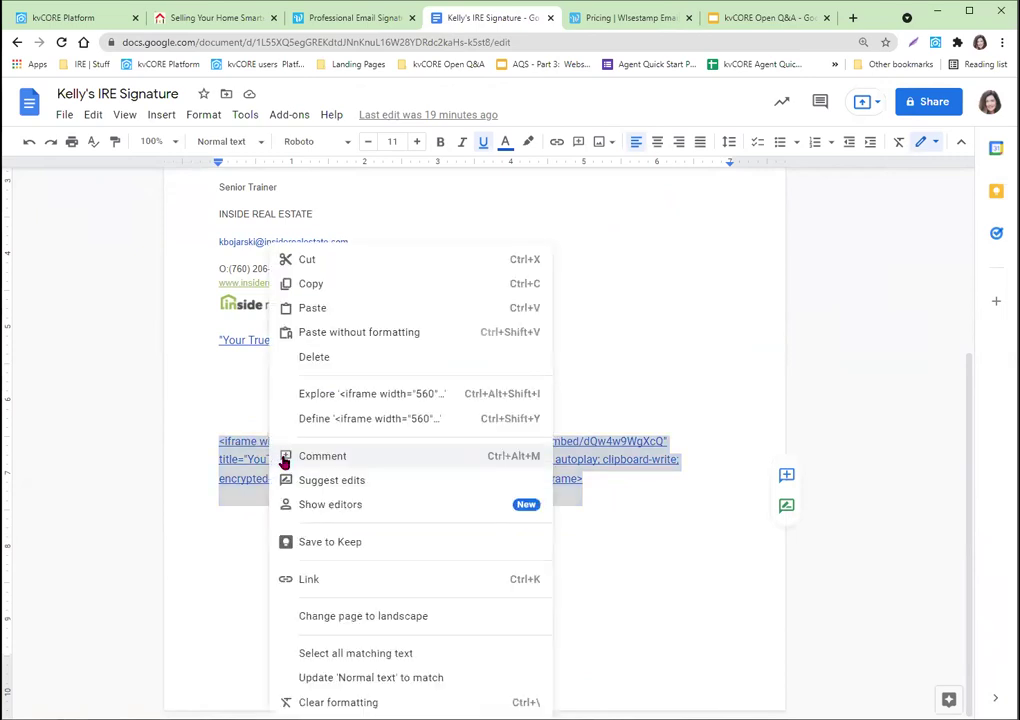
left_click(312, 284)
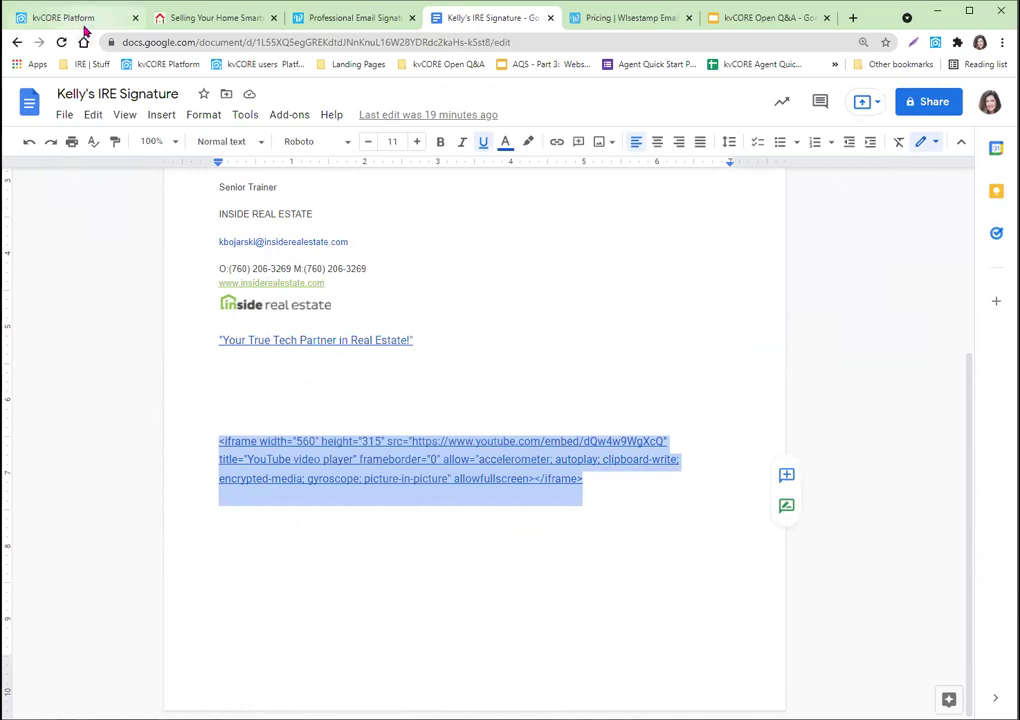
Open the YouTube home page in a new browser tab
left_click(854, 18)
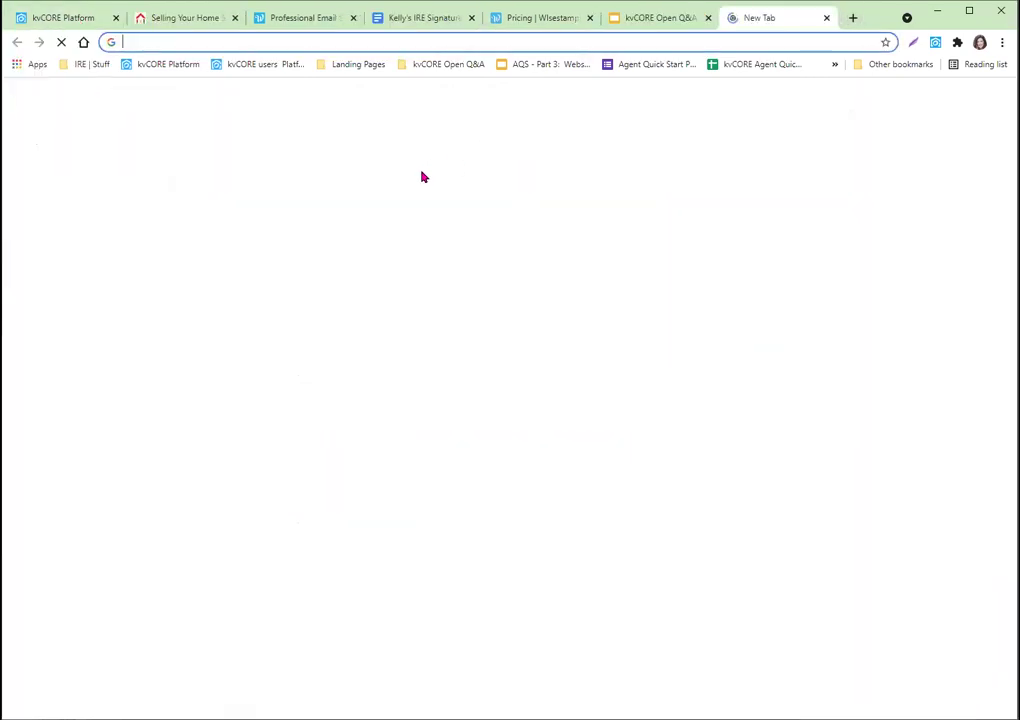
left_click(300, 43)
type("yout")
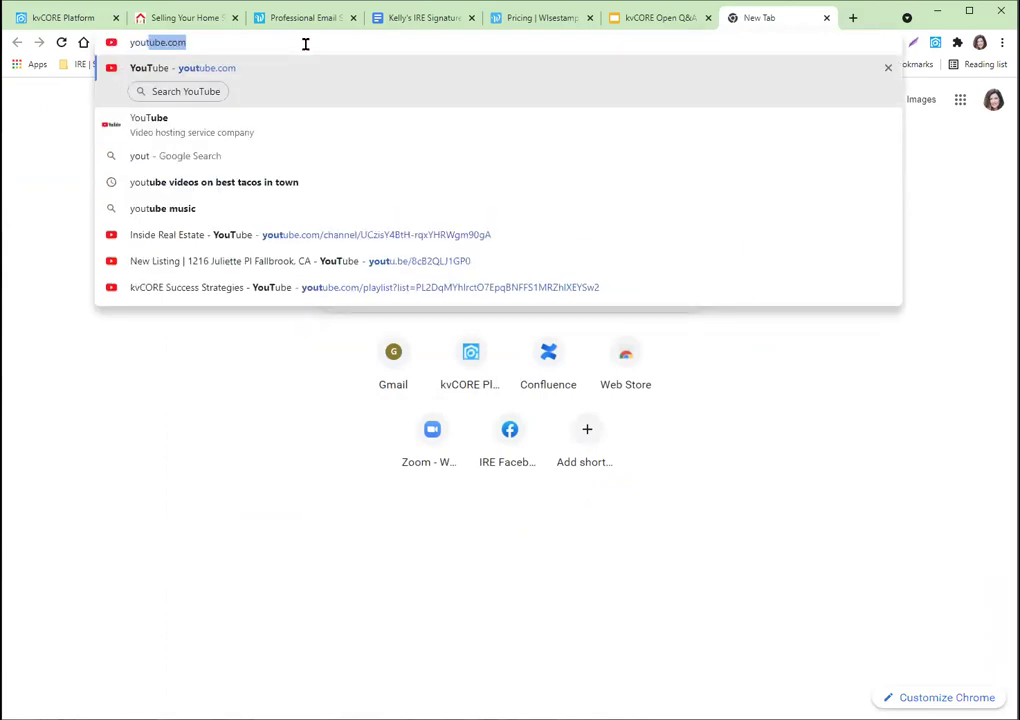
key("Return")
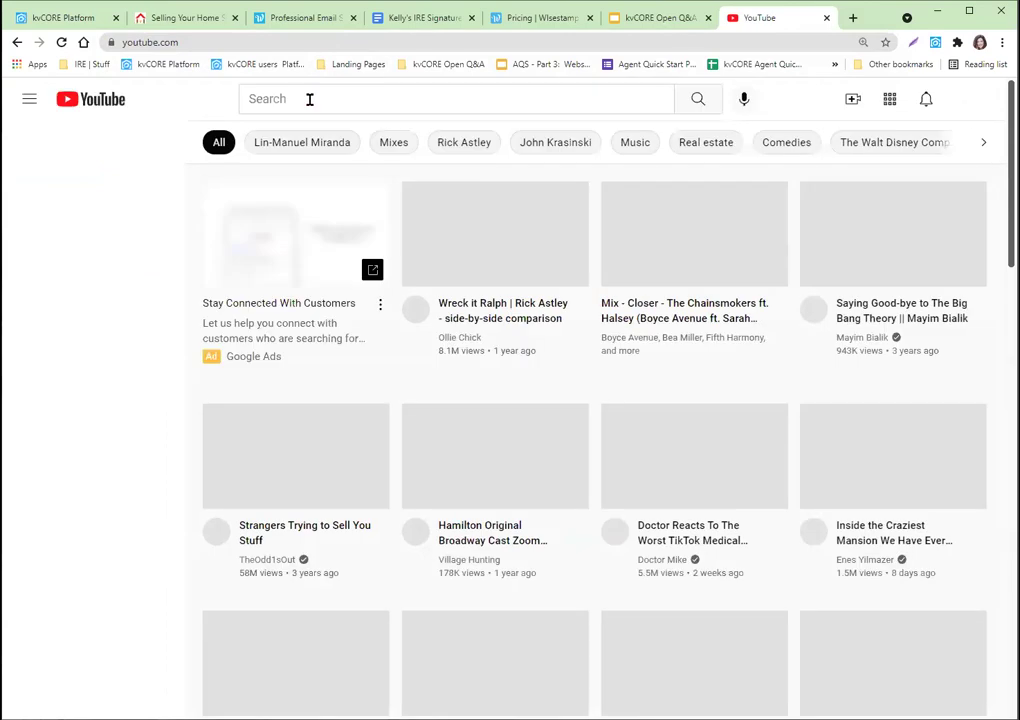
Search YouTube for "real estate agents"
left_click(313, 98)
type("real esat")
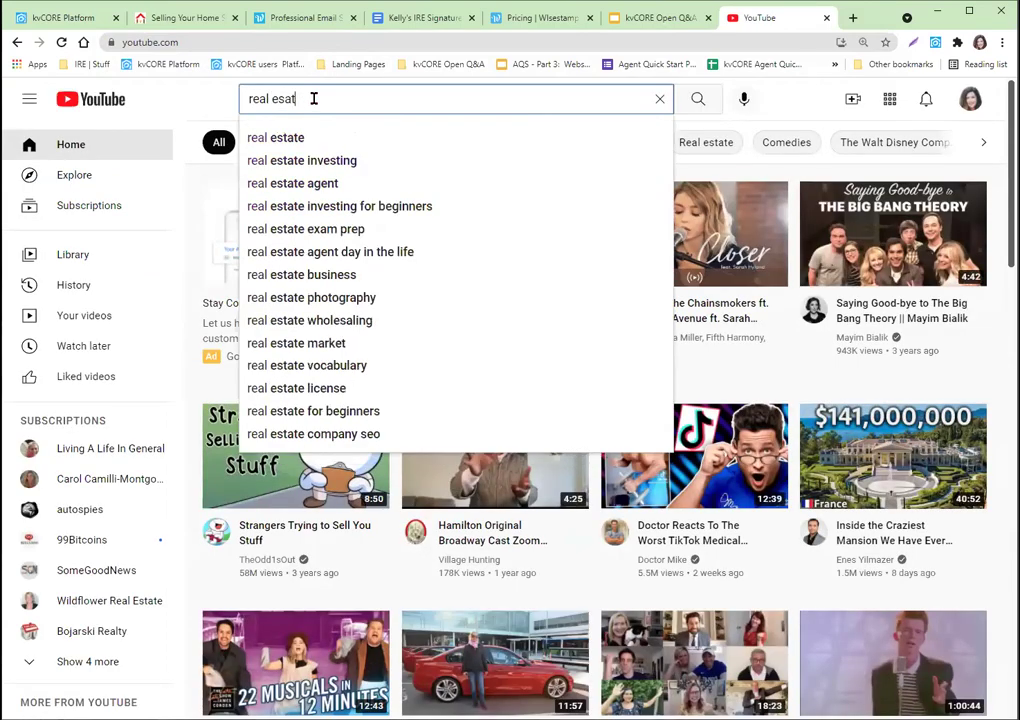
key("BackSpace")
key("BackSpace")
type("tat")
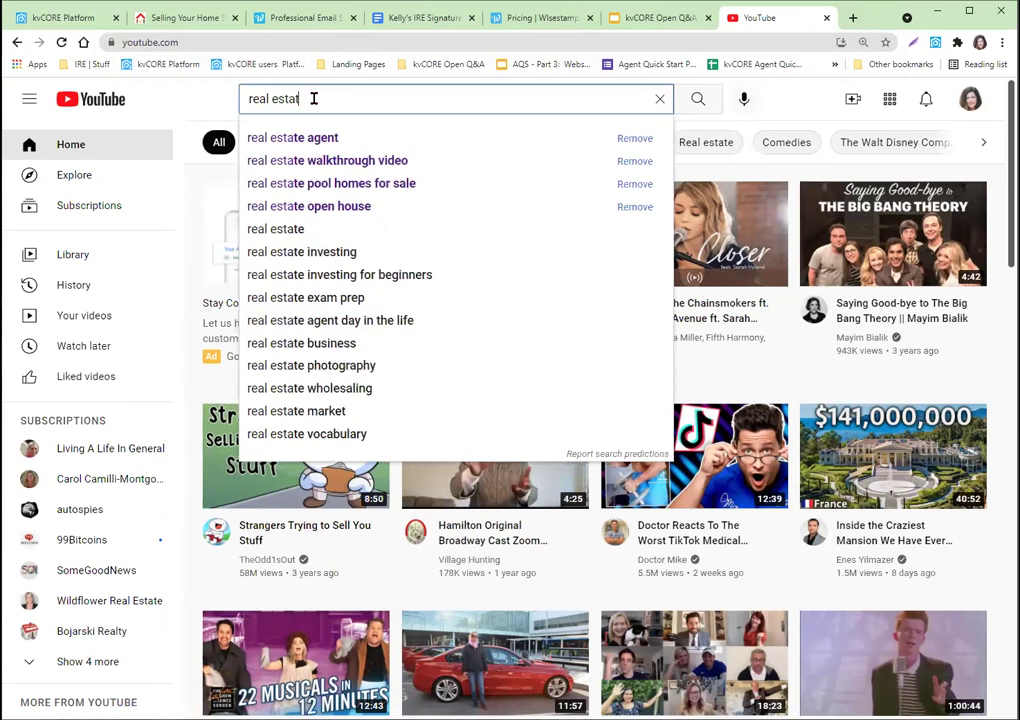
type("e agents")
key("Return")
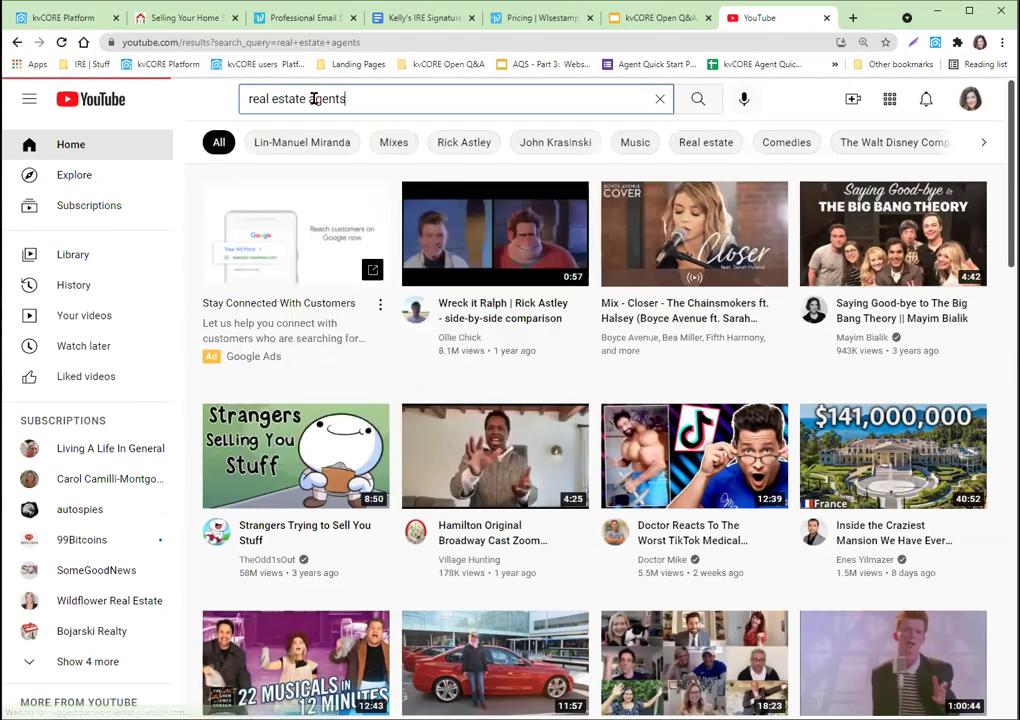
Open the video "How Much Do Real Estate Agents ACTUALLY Make?" from the results and pause its playback
scroll(411, 195, "down", 10)
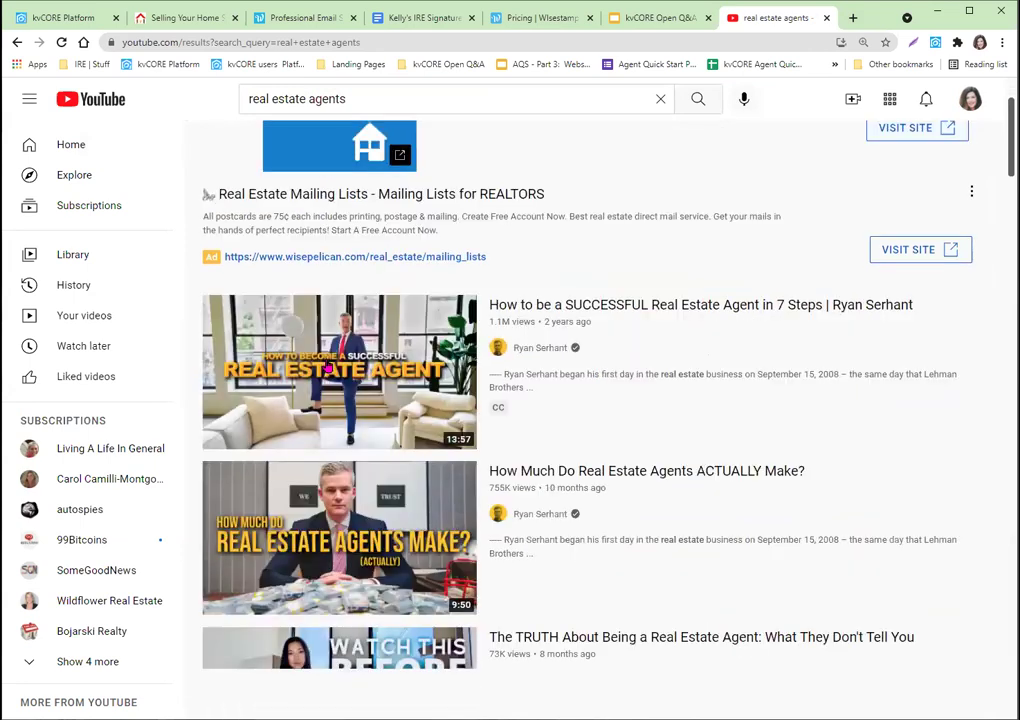
left_click(344, 269)
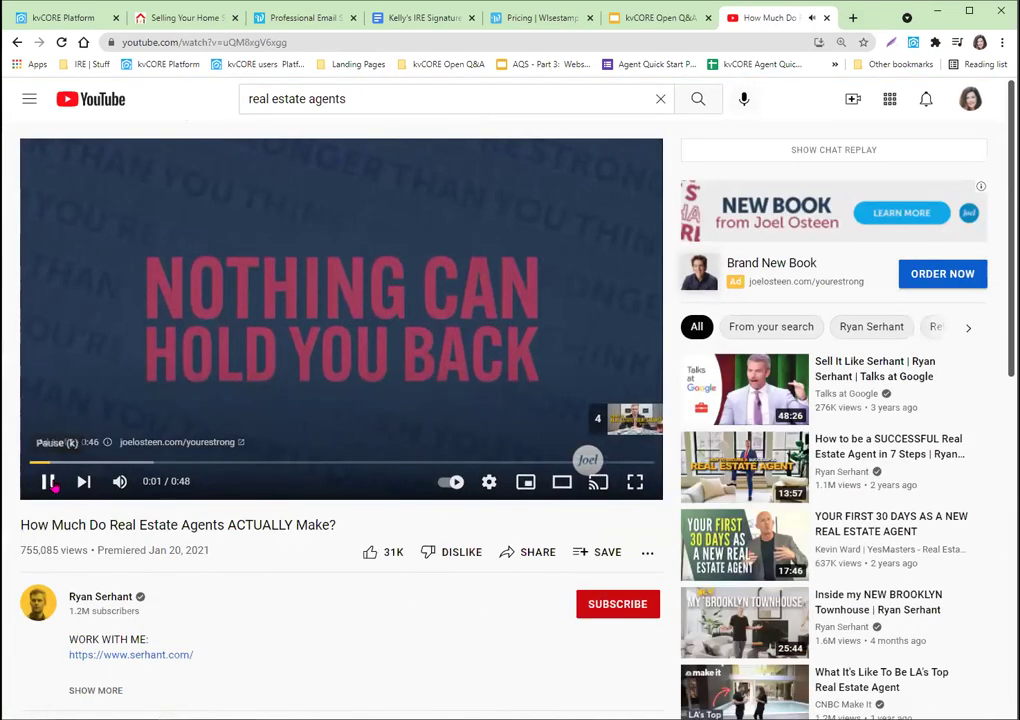
left_click(47, 488)
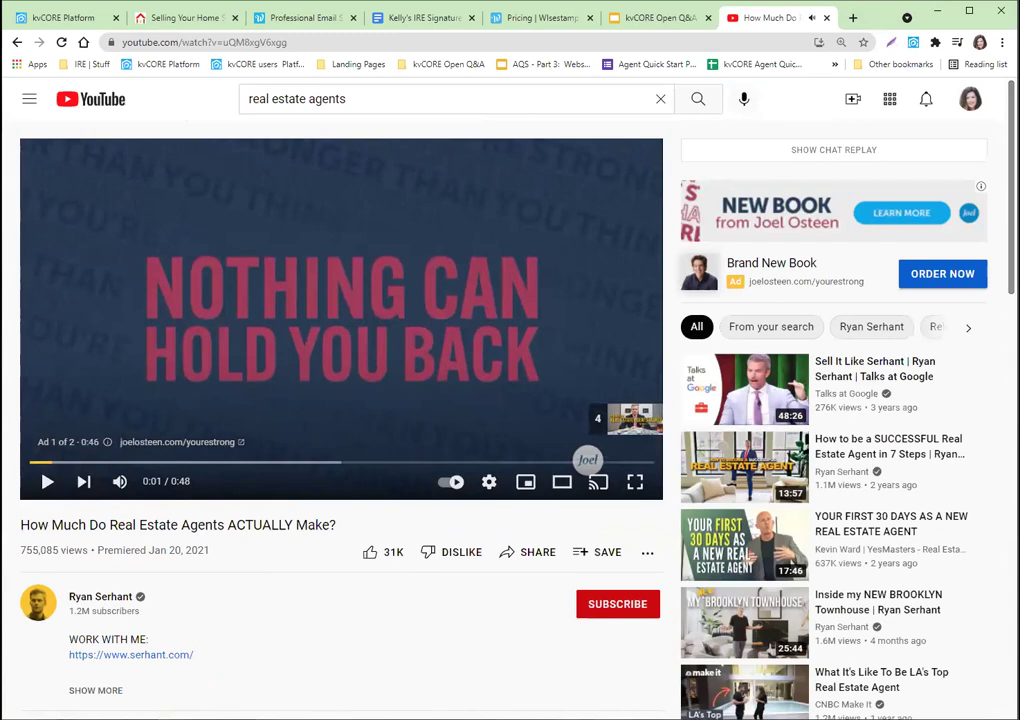
Bring up the video's iframe embed code through its sharing options, select the whole code, and close the embed view
scroll(640, 353, "down", 3)
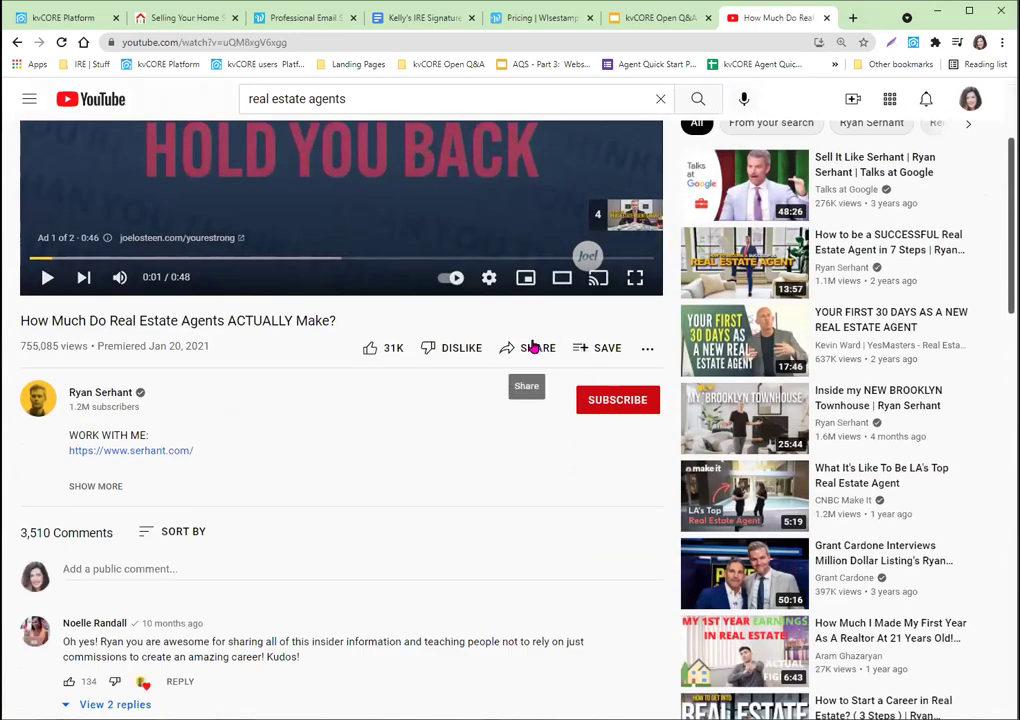
left_click(533, 347)
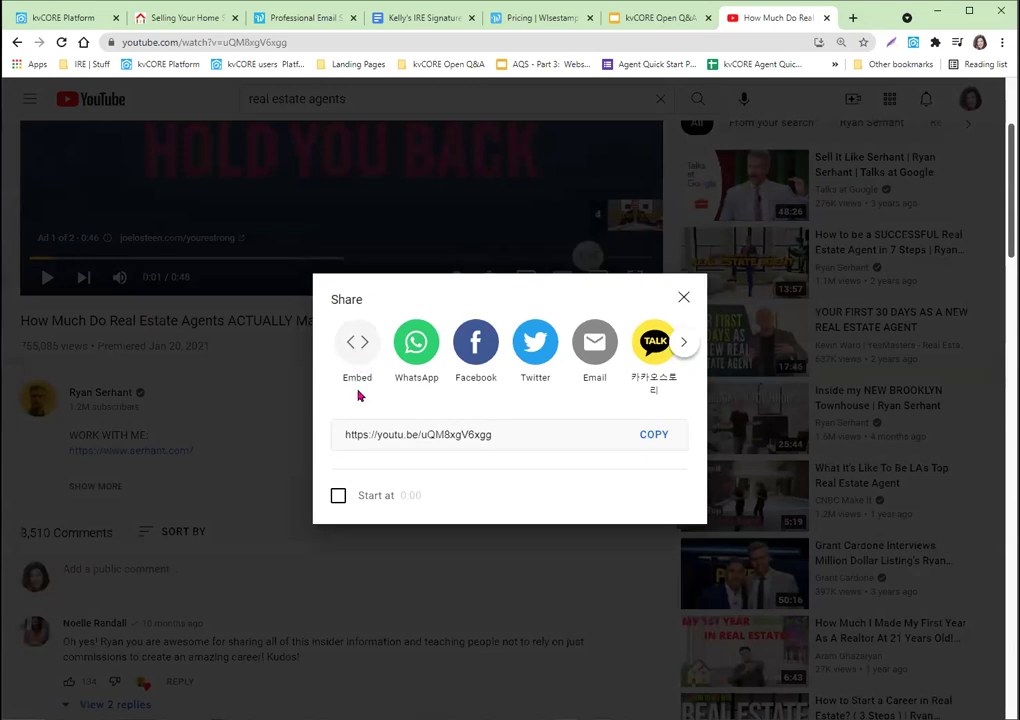
left_click(359, 342)
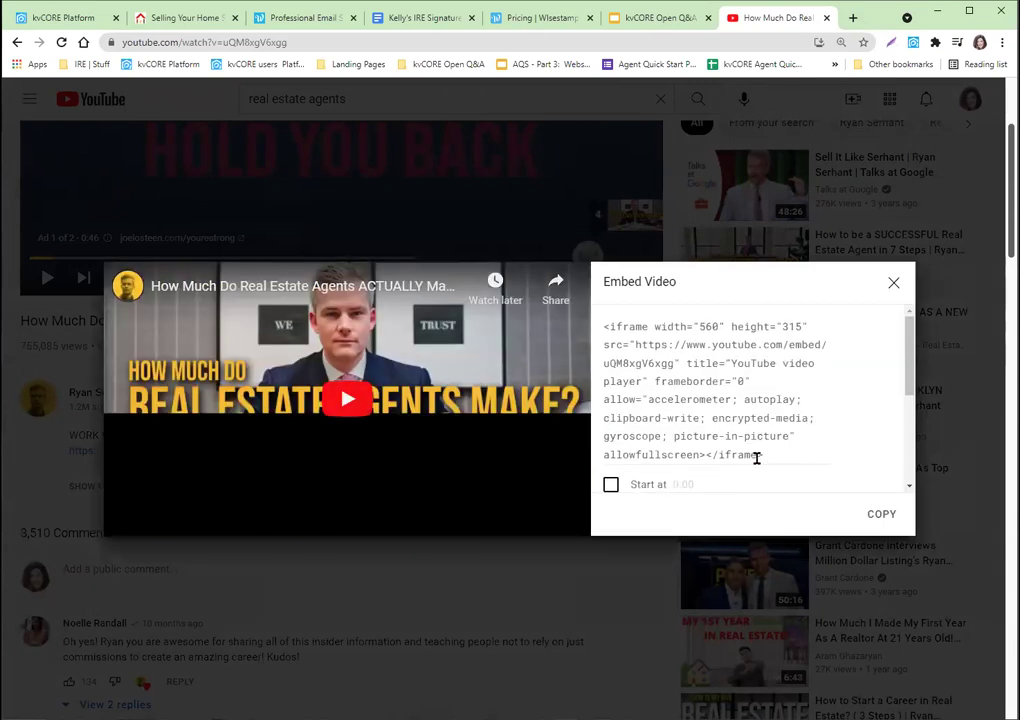
left_click_drag(792, 455, 628, 392)
left_click(628, 392)
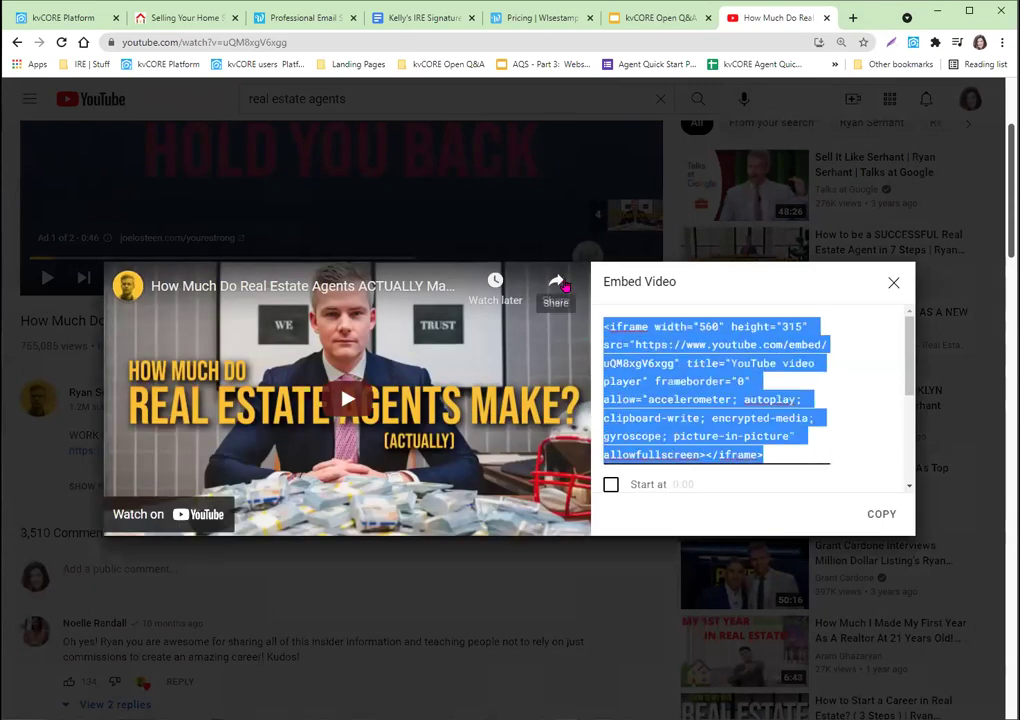
left_click(875, 522)
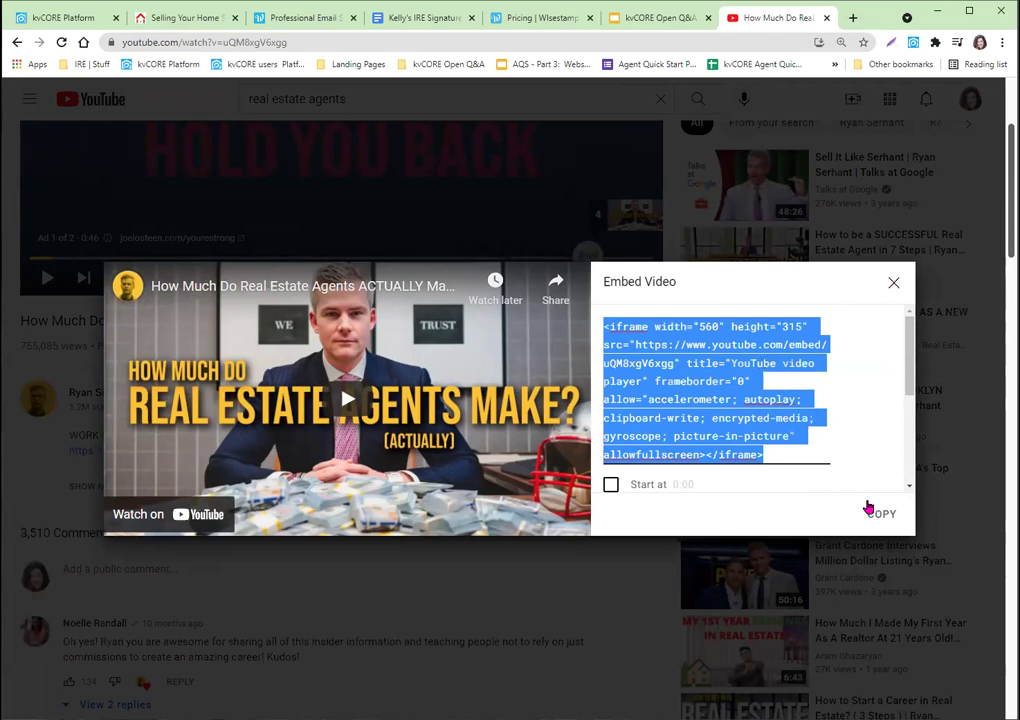
left_click(891, 284)
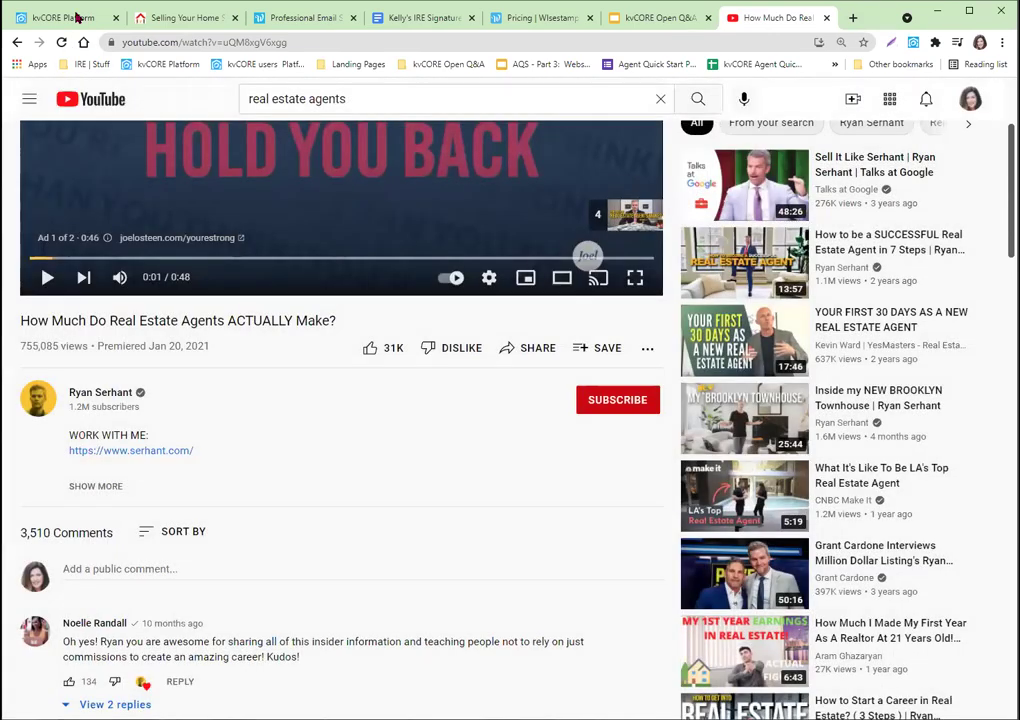
Paste the copied YouTube iframe code at the start of About Me in kvCORE, without a blank line above, and save the profile
left_click(75, 18)
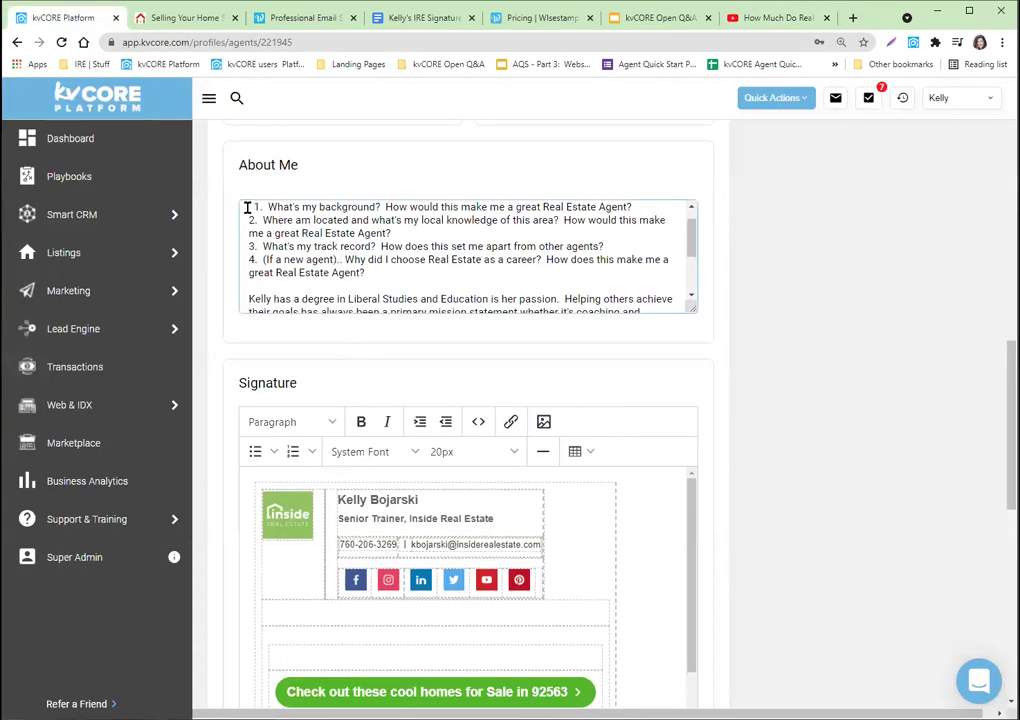
right_click(247, 208)
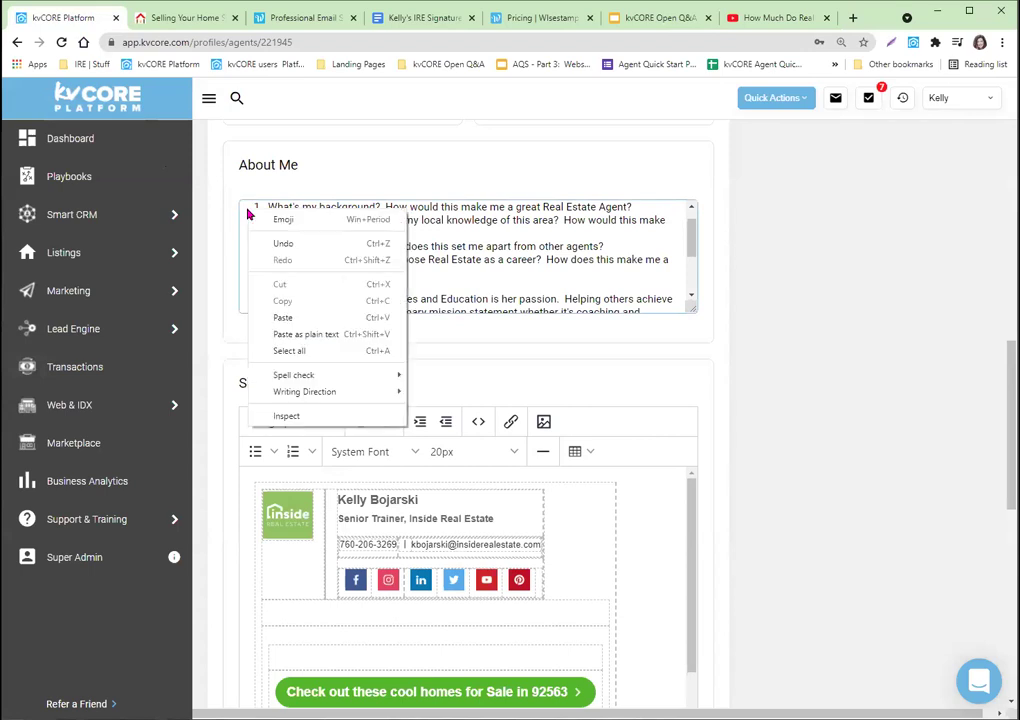
left_click(287, 317)
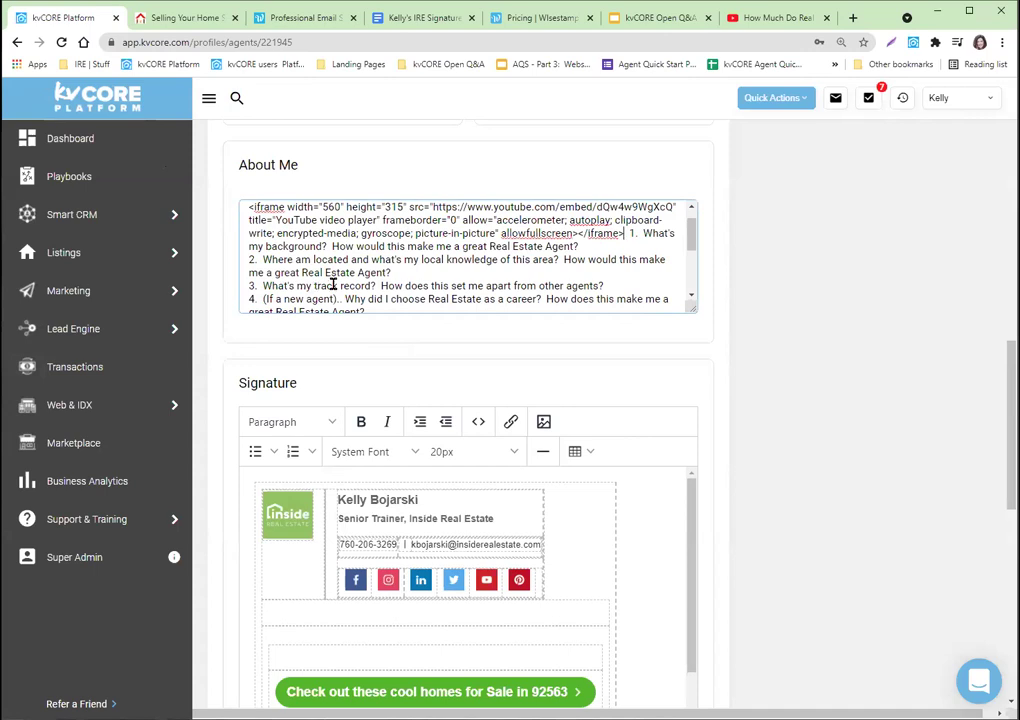
scroll(290, 285, "up", 1)
left_click(342, 212)
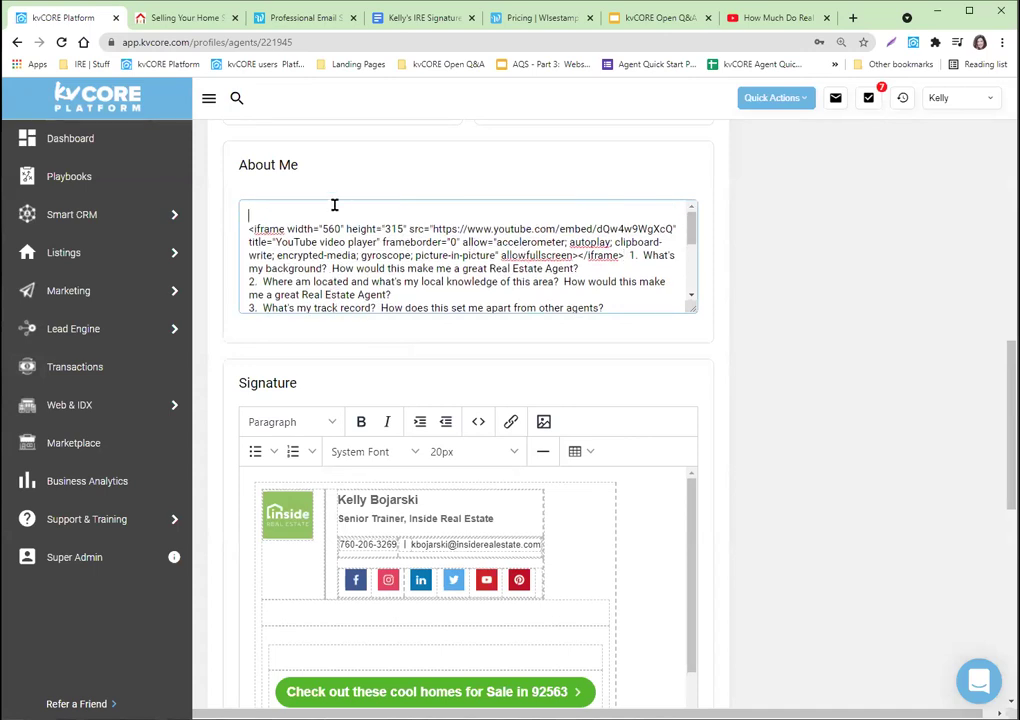
key("Delete")
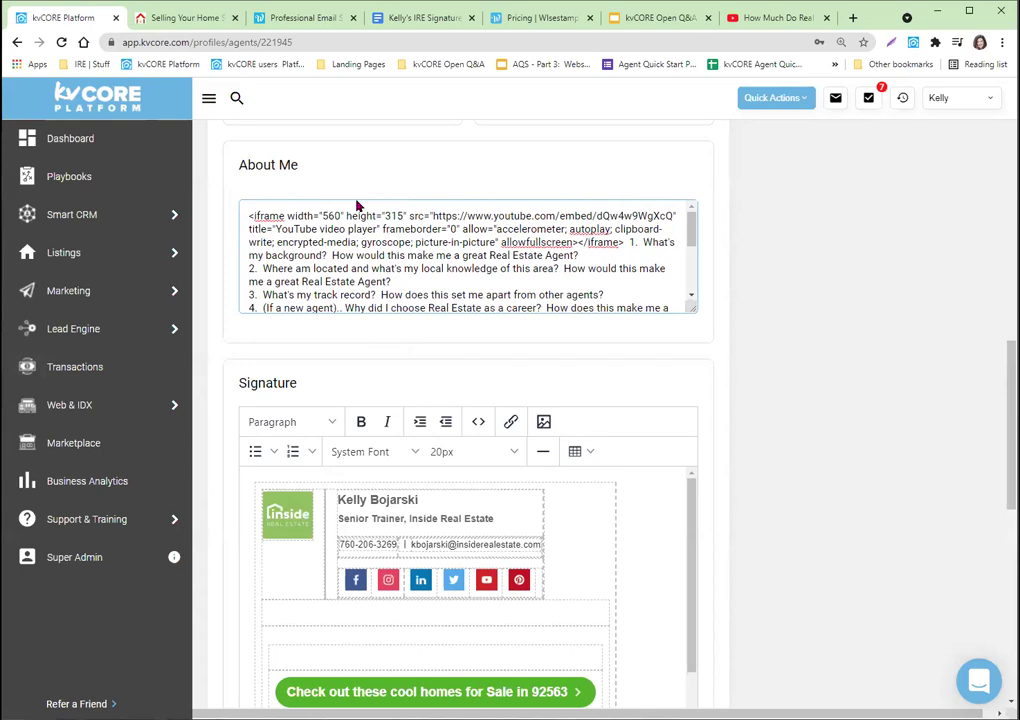
scroll(500, 225, "up", 15)
left_click(647, 243)
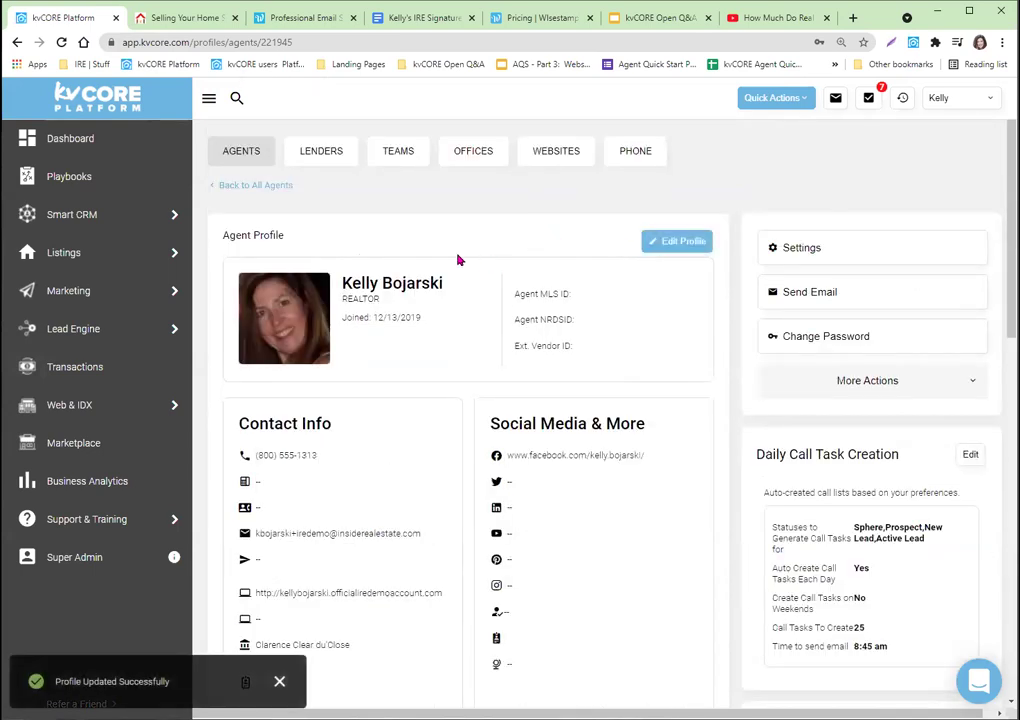
Reload the agent's public website and check the embedded video in the About section of the home page
left_click(172, 20)
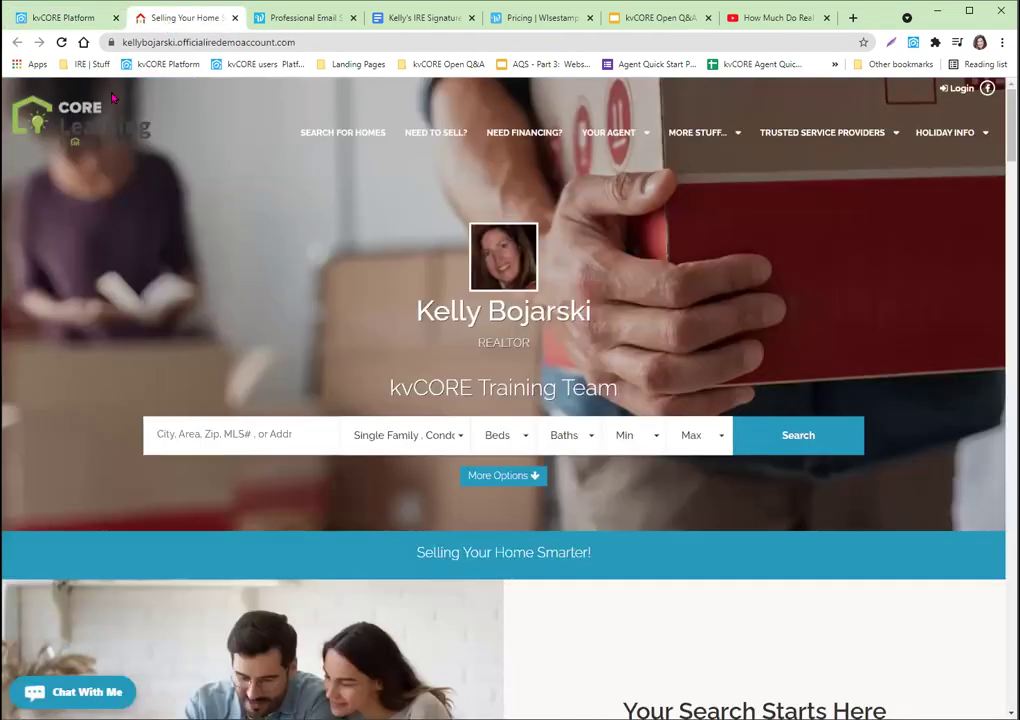
left_click(61, 42)
scroll(510, 400, "down", 15)
scroll(510, 400, "down", 15)
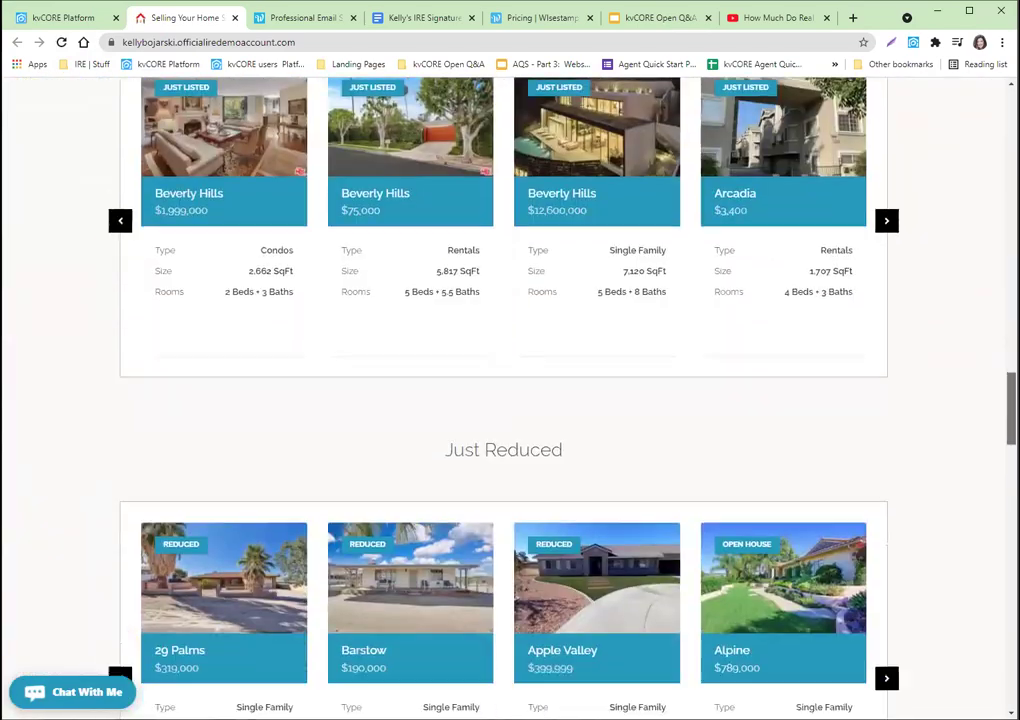
scroll(510, 400, "up", 1)
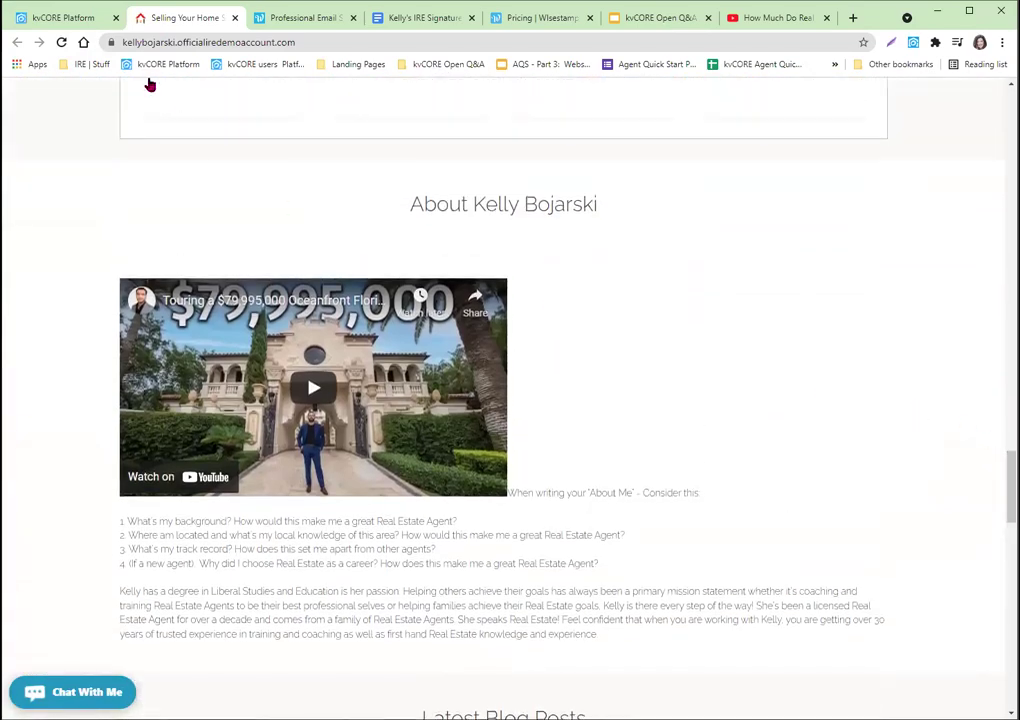
left_click(61, 46)
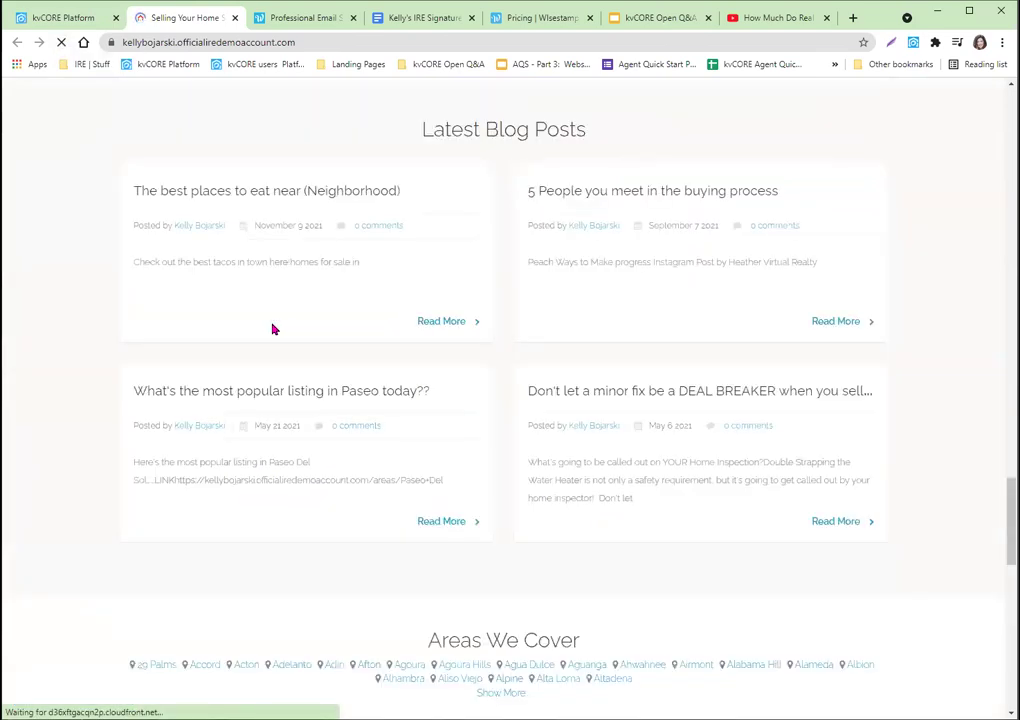
scroll(276, 329, "up", 5)
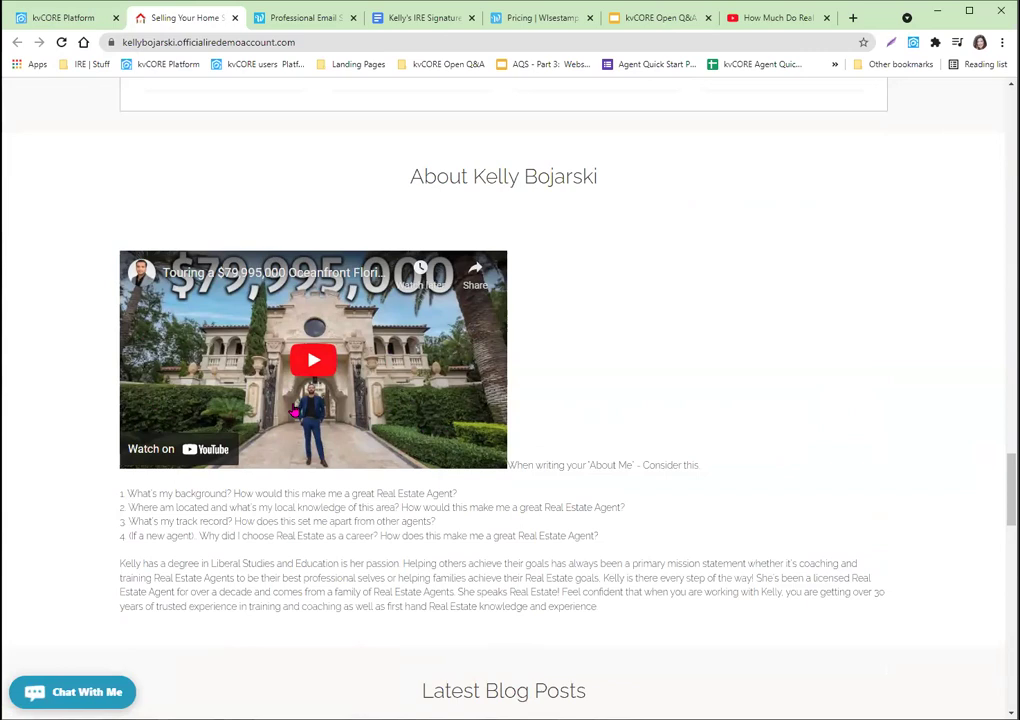
scroll(312, 159, "up", 10)
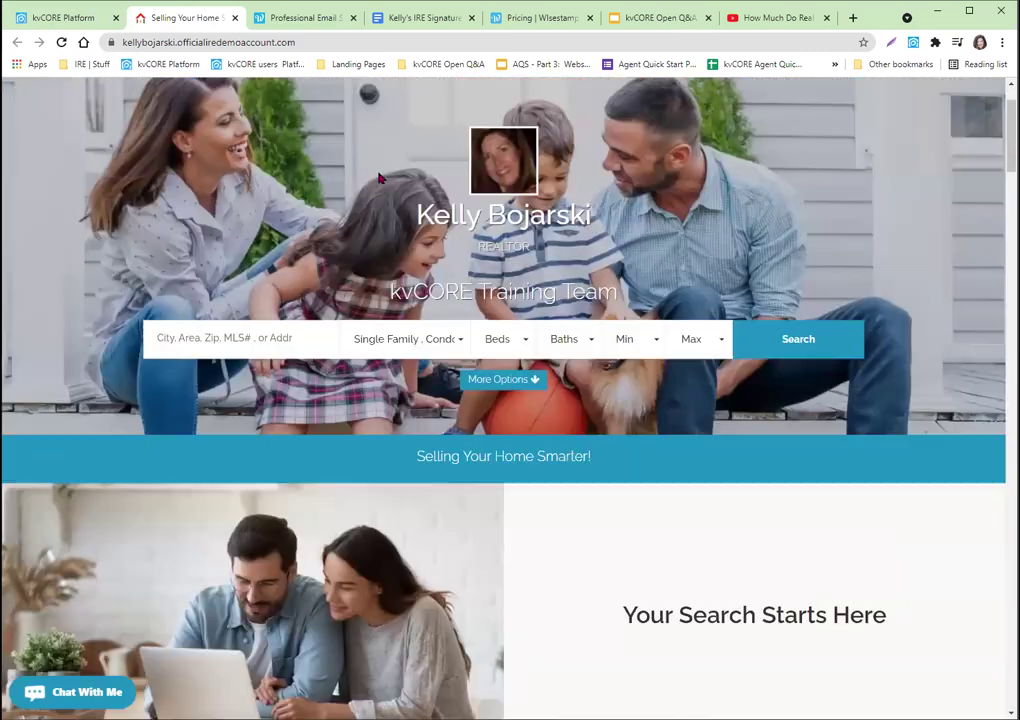
Open the Agent Profile page of the public website and review the video and bio under the About heading
scroll(380, 178, "up", 1)
mouse_move(610, 137)
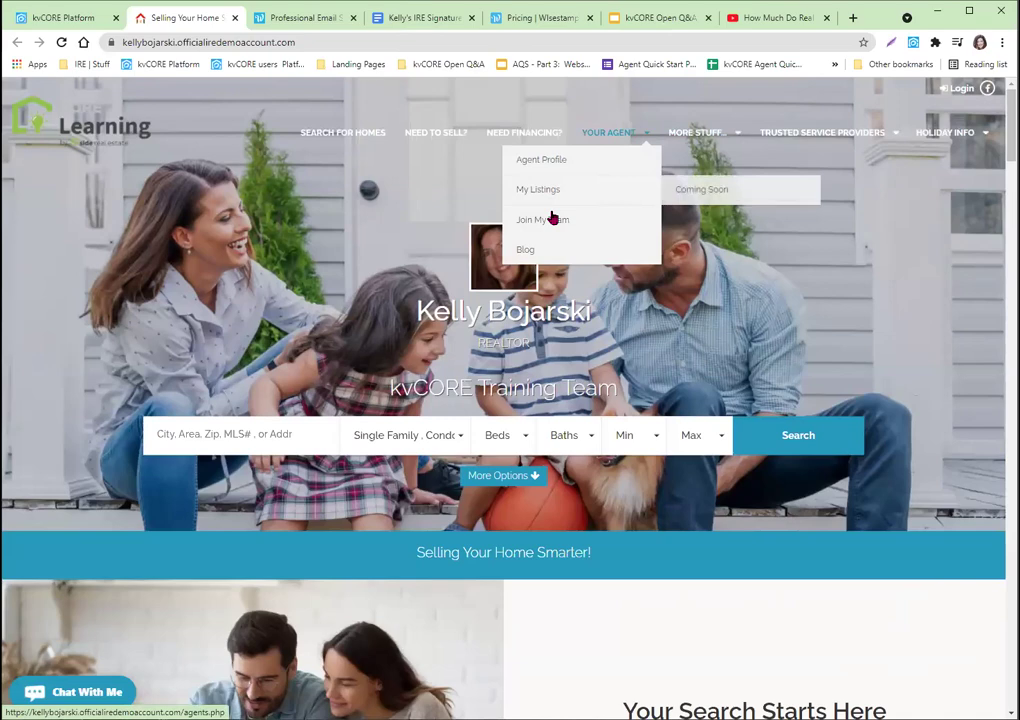
left_click(529, 168)
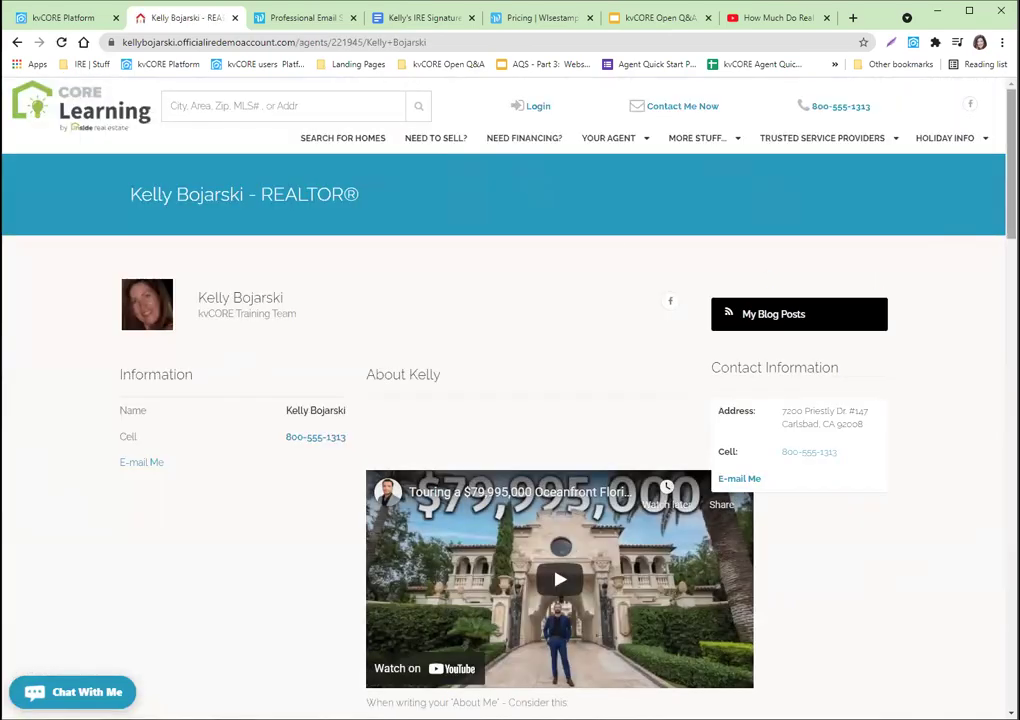
scroll(510, 430, "down", 3)
scroll(441, 186, "down", 2)
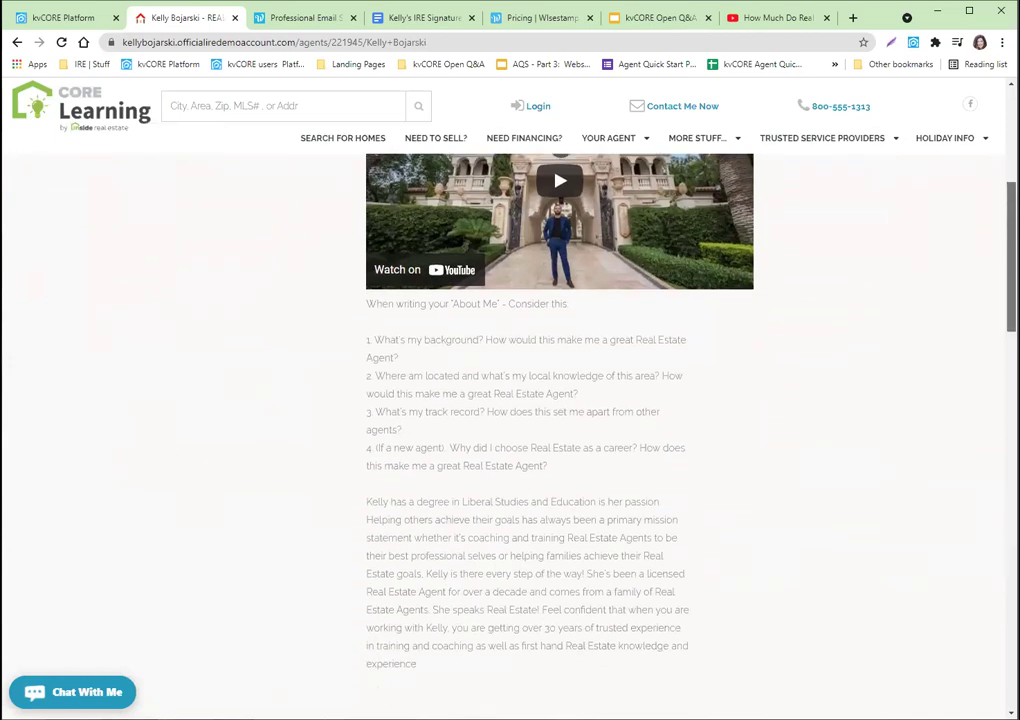
scroll(995, 205, "up", 4)
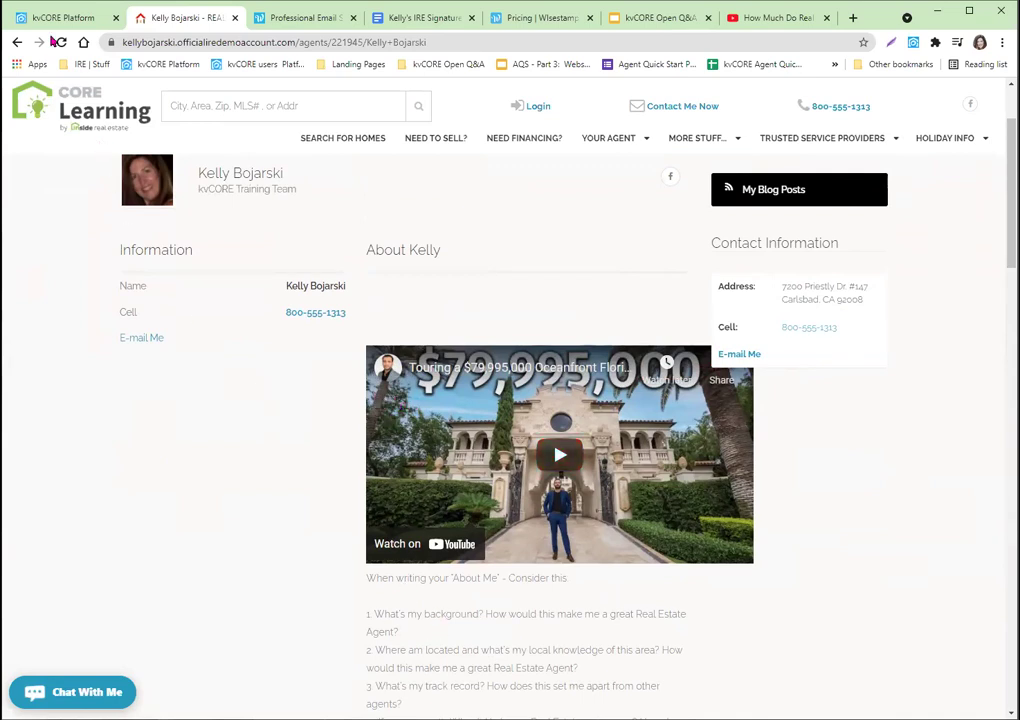
In the kvCORE profile, move the iframe code from the start of About Me to the blank line before the bio paragraph and save
left_click(48, 18)
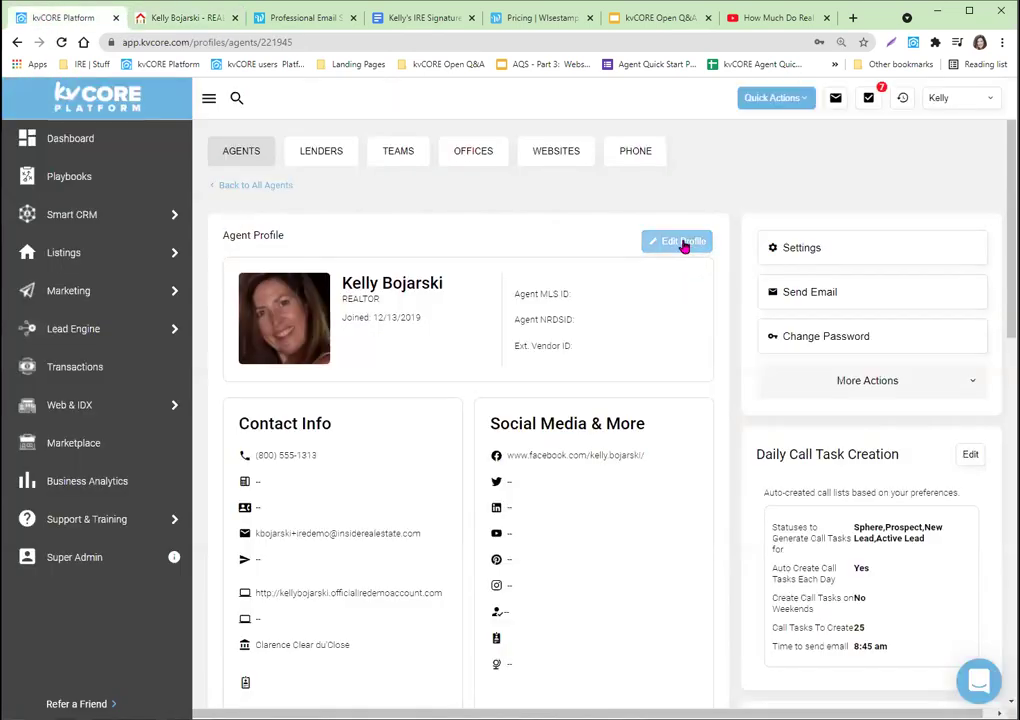
left_click(683, 241)
scroll(678, 372, "down", 8)
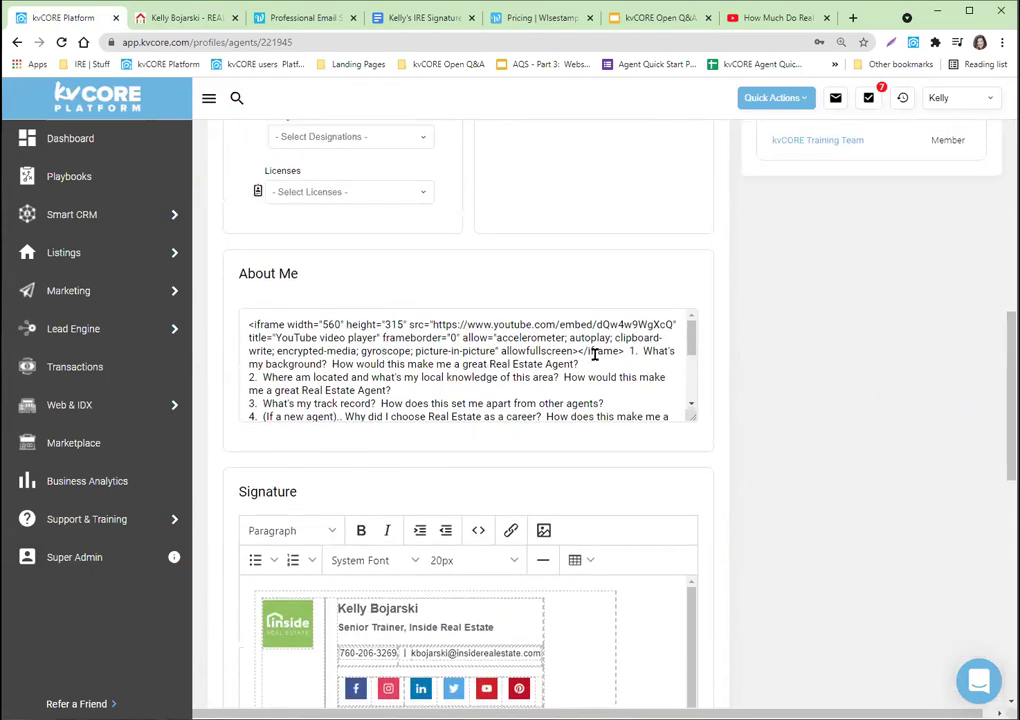
left_click_drag(625, 347, 200, 317)
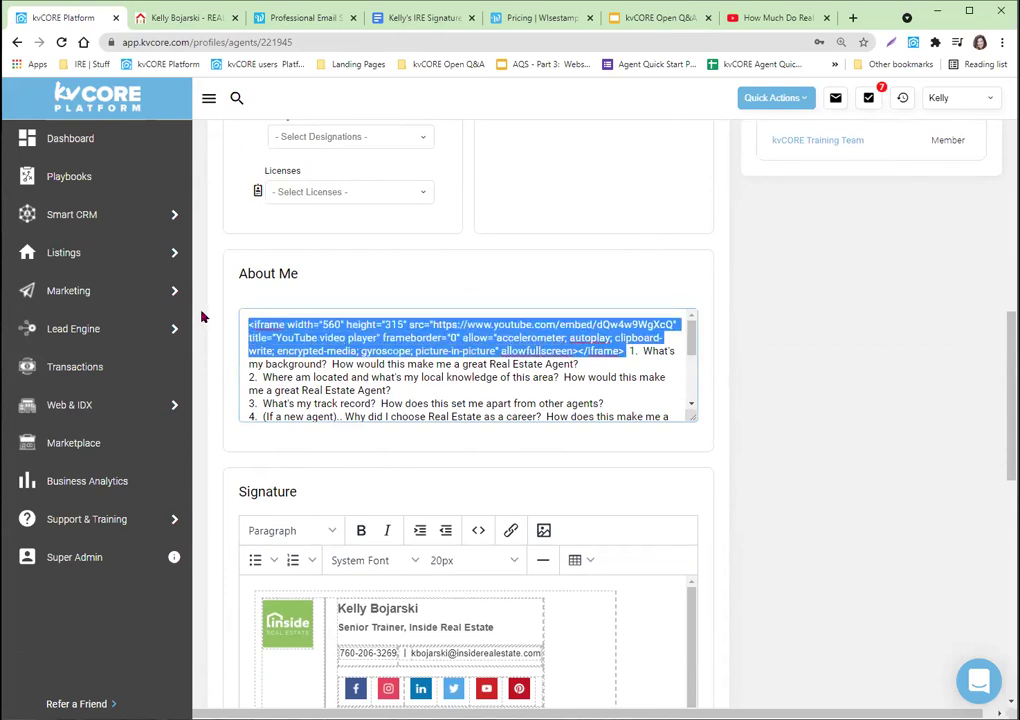
right_click(311, 321)
left_click(322, 357)
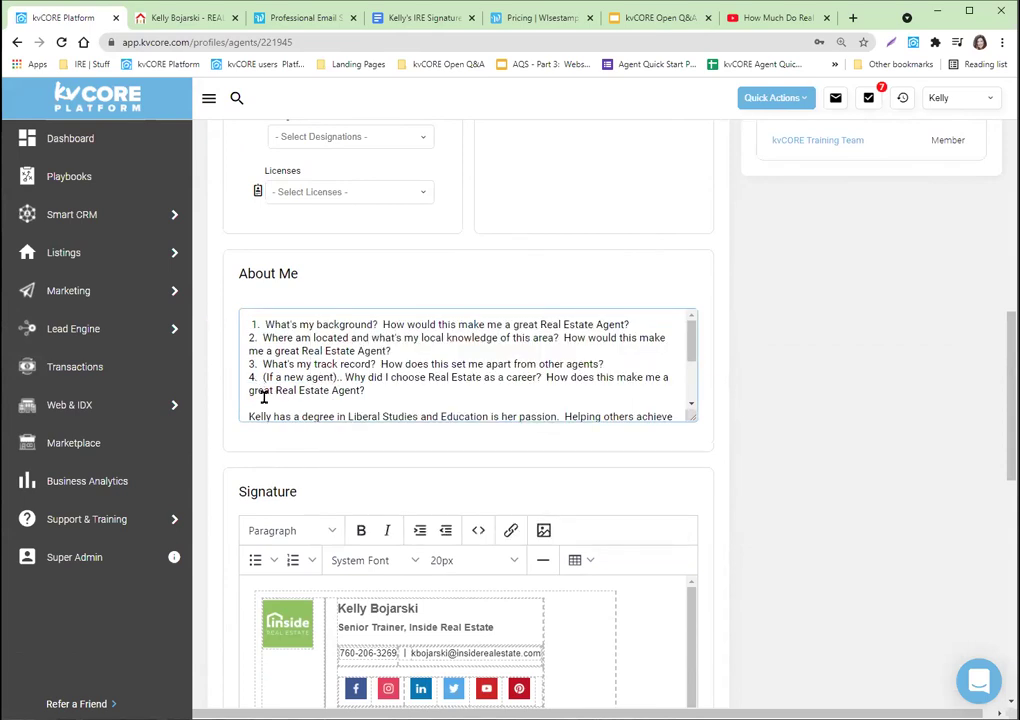
right_click(264, 404)
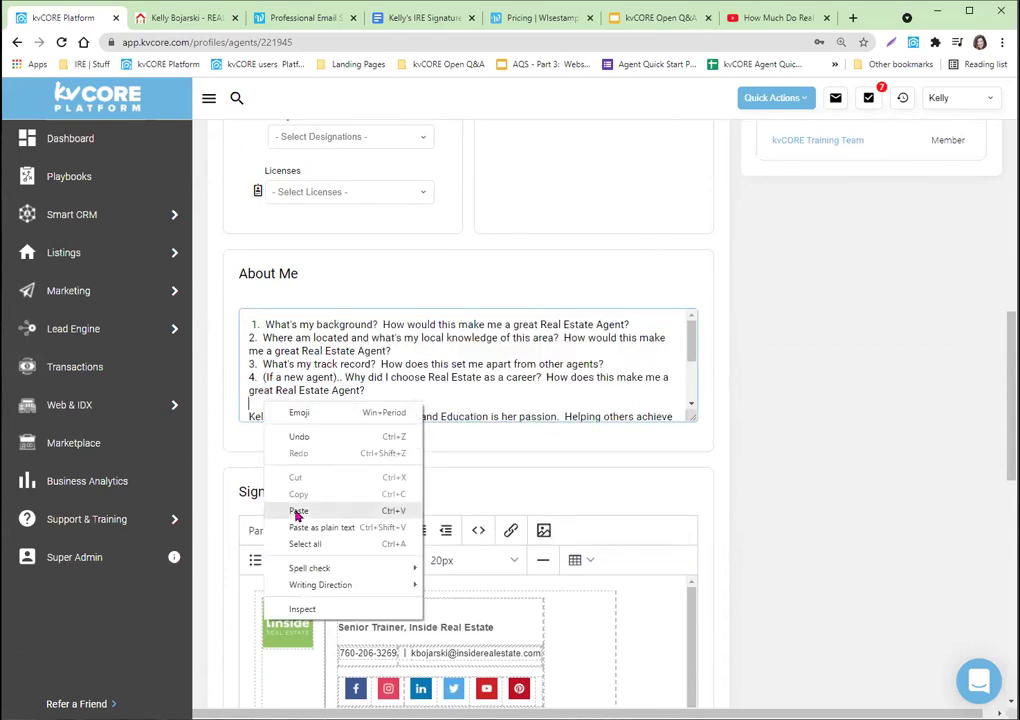
left_click(297, 512)
scroll(657, 232, "up", 5)
left_click(646, 239)
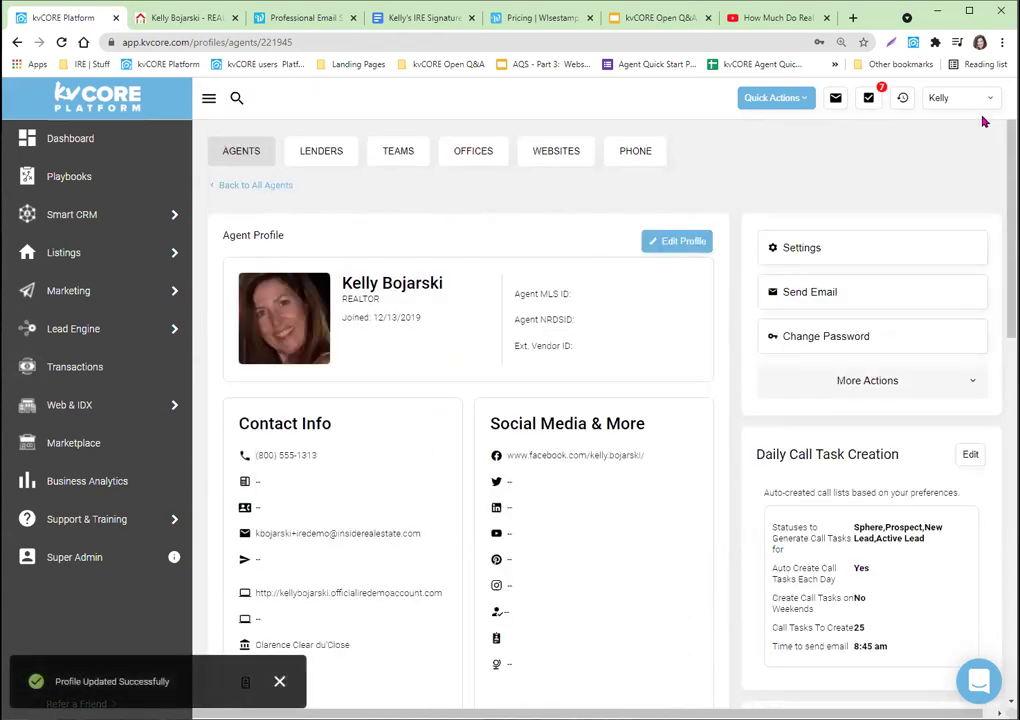
Close the old public website tab and open the agent's website again from the kvCORE account options
left_click(950, 97)
left_click(234, 18)
left_click(906, 196)
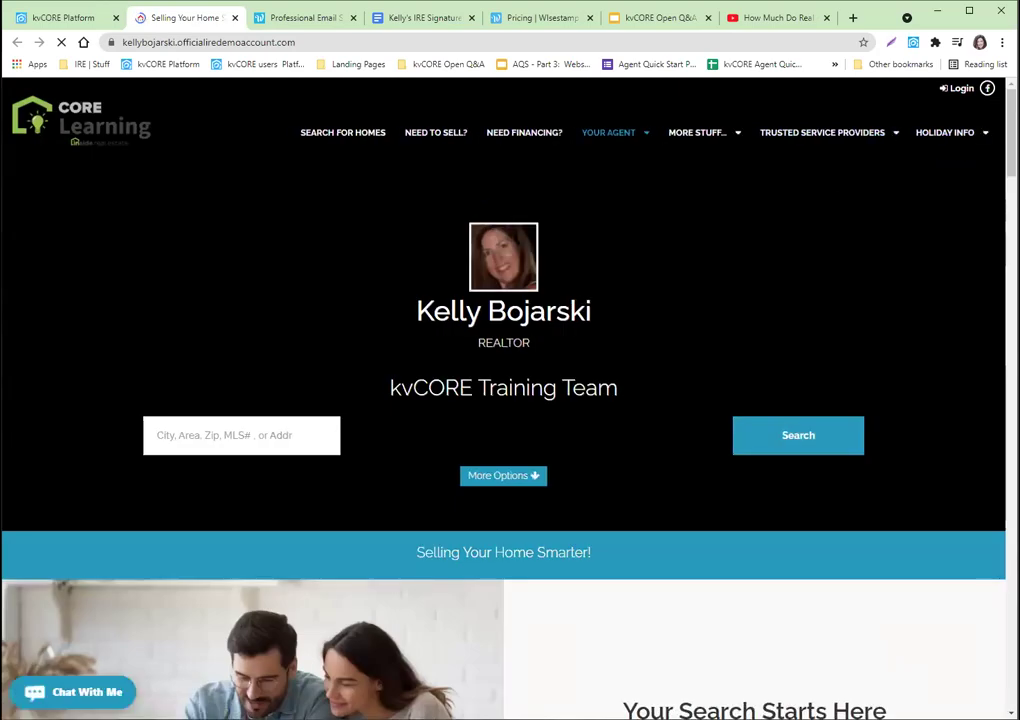
Check where the embedded video appears relative to the bio in the About section of the newly opened website home page
scroll(503, 400, "down", 15)
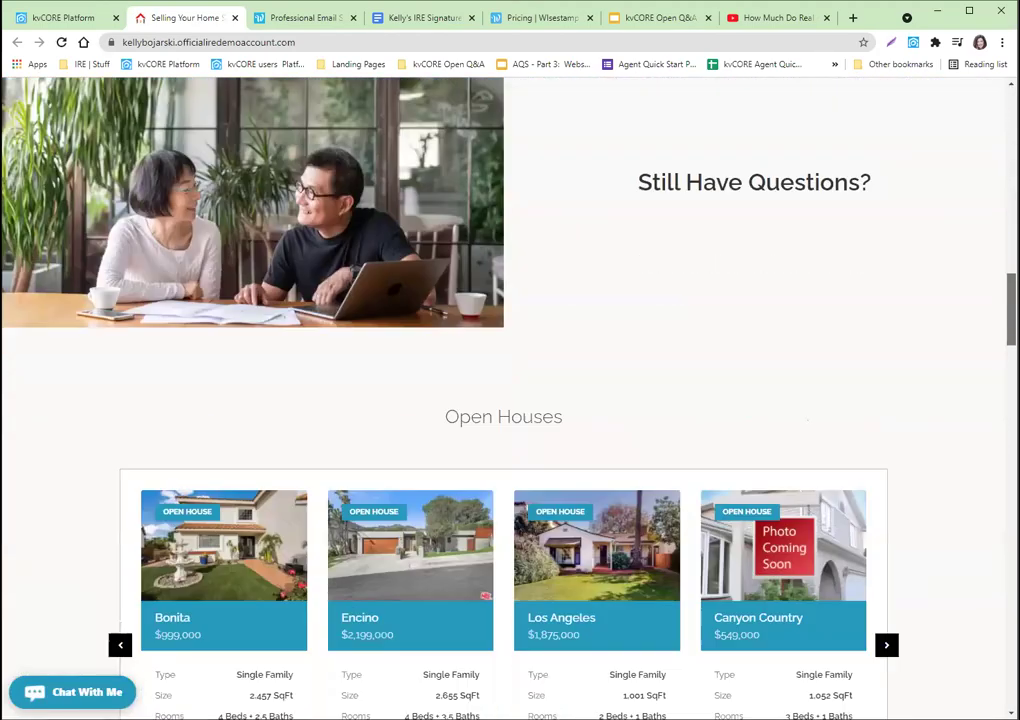
scroll(503, 400, "down", 15)
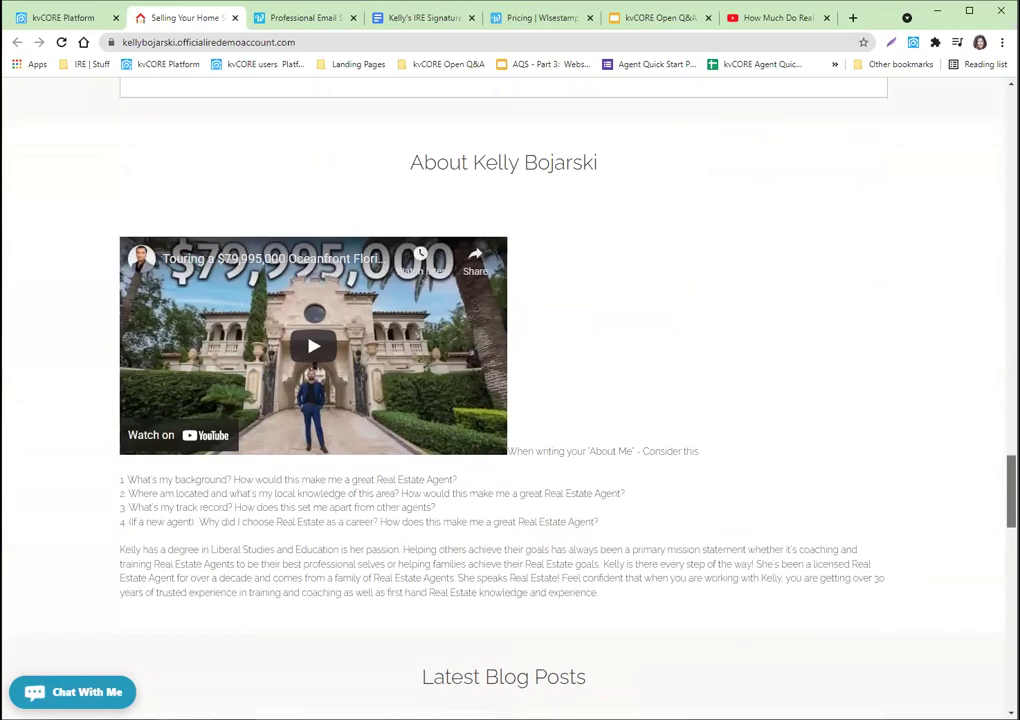
scroll(954, 230, "up", 20)
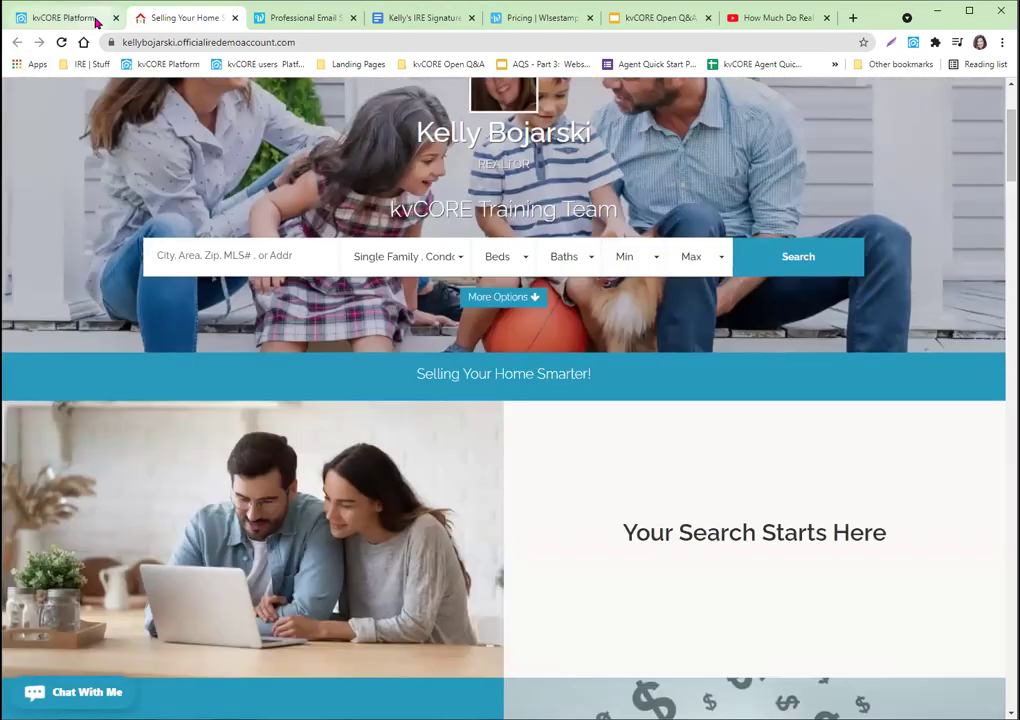
Return to the kvCORE agent profile and review the saved About Me text, contact details and email signature
left_click(93, 19)
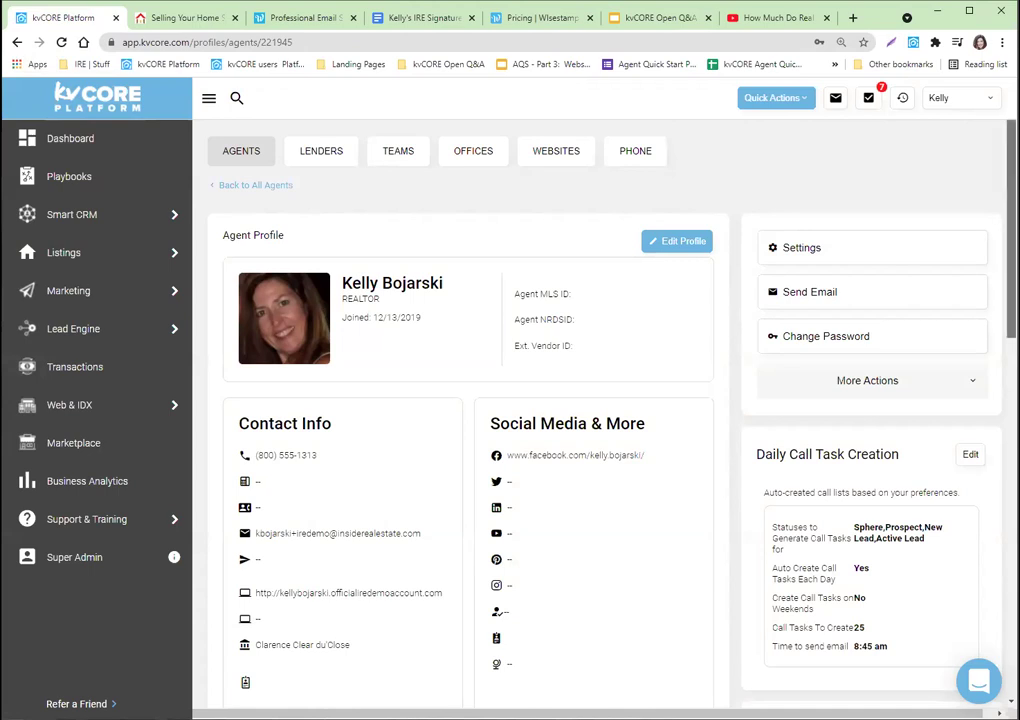
scroll(500, 400, "down", 4)
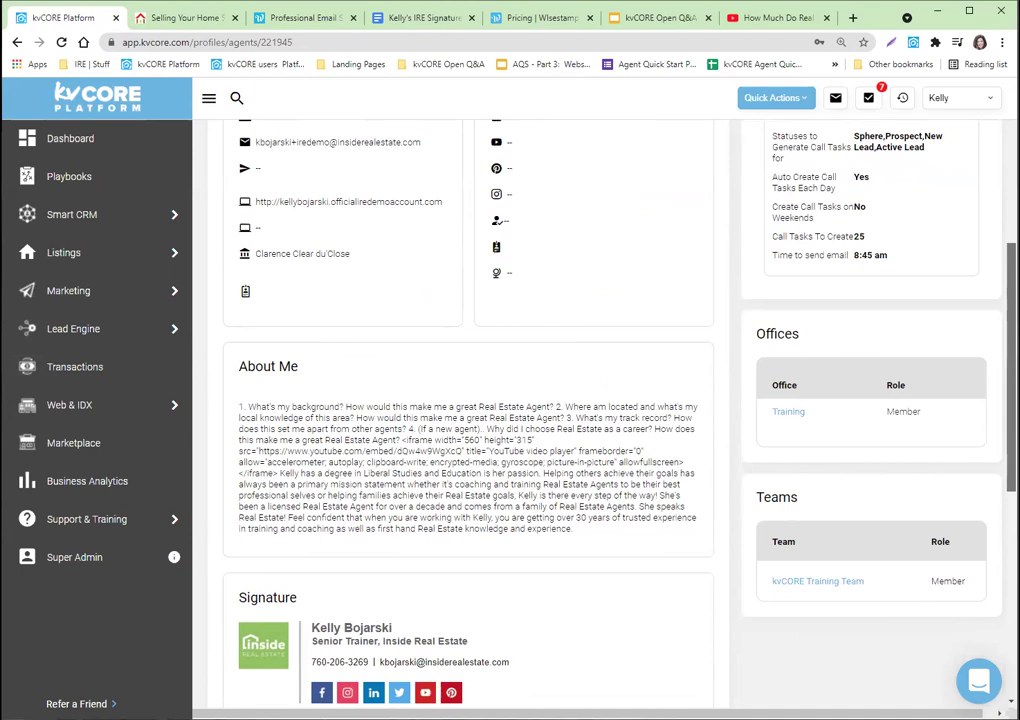
scroll(600, 400, "down", 1)
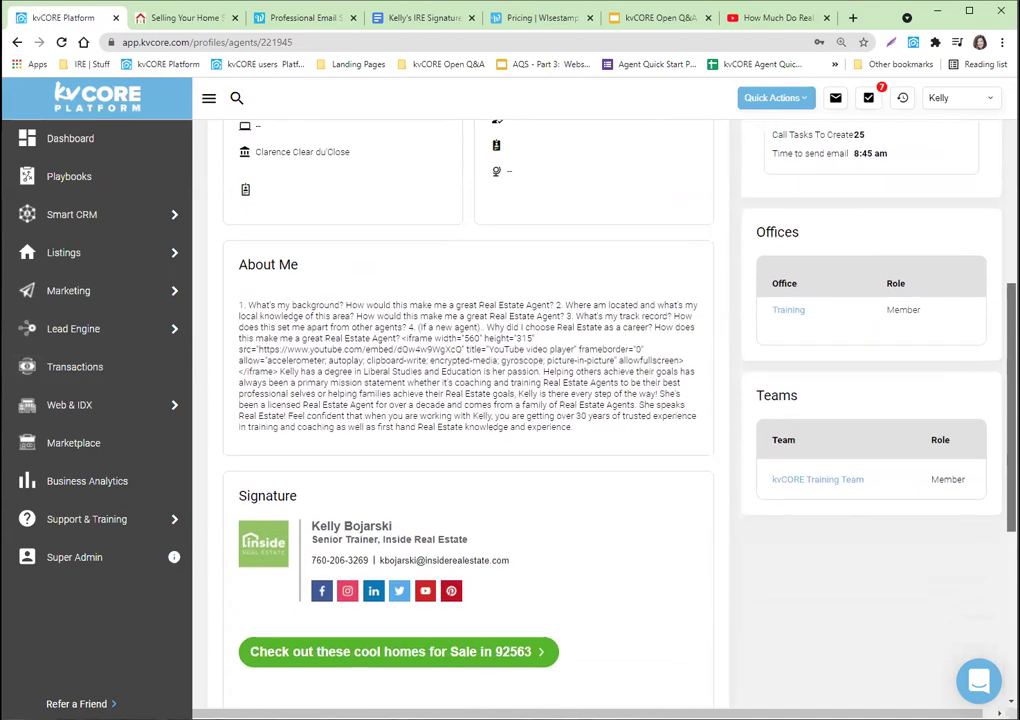
scroll(600, 400, "up", 4)
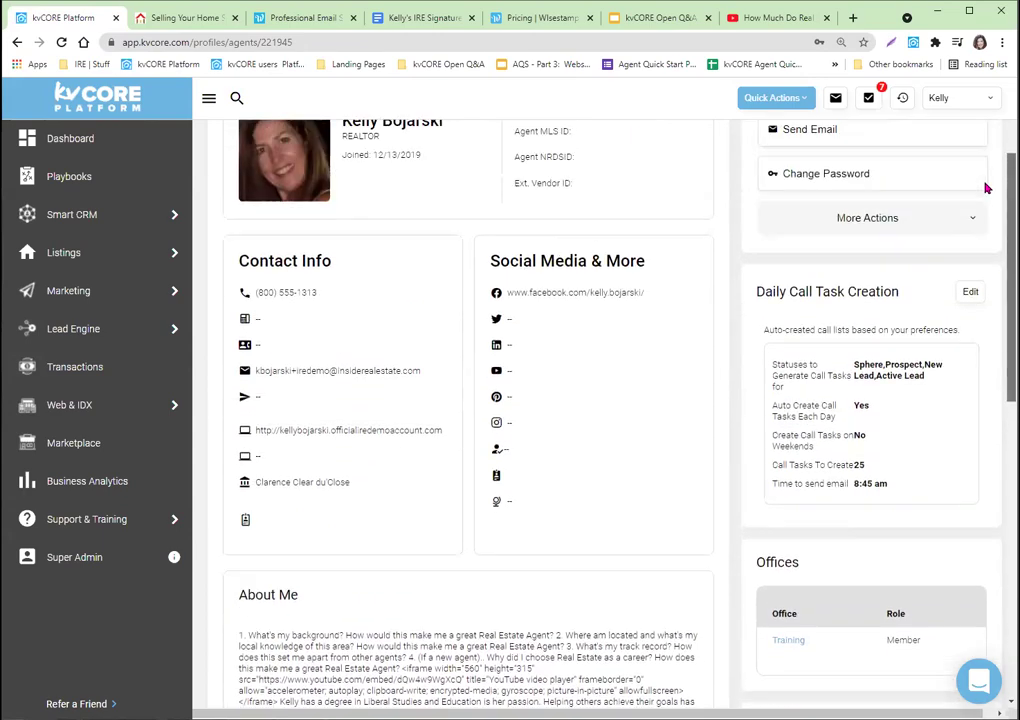
scroll(688, 400, "down", 5)
scroll(688, 300, "up", 6)
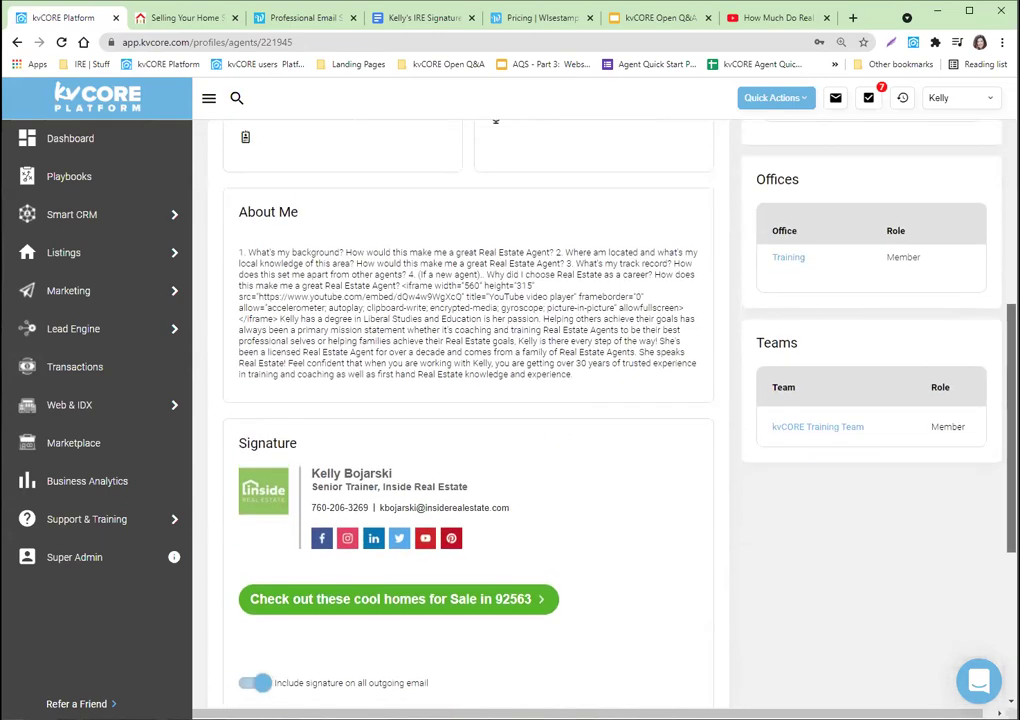
Open the agent profile for editing and delete the entire existing email signature, keeping the Paragraph text style
left_click(676, 240)
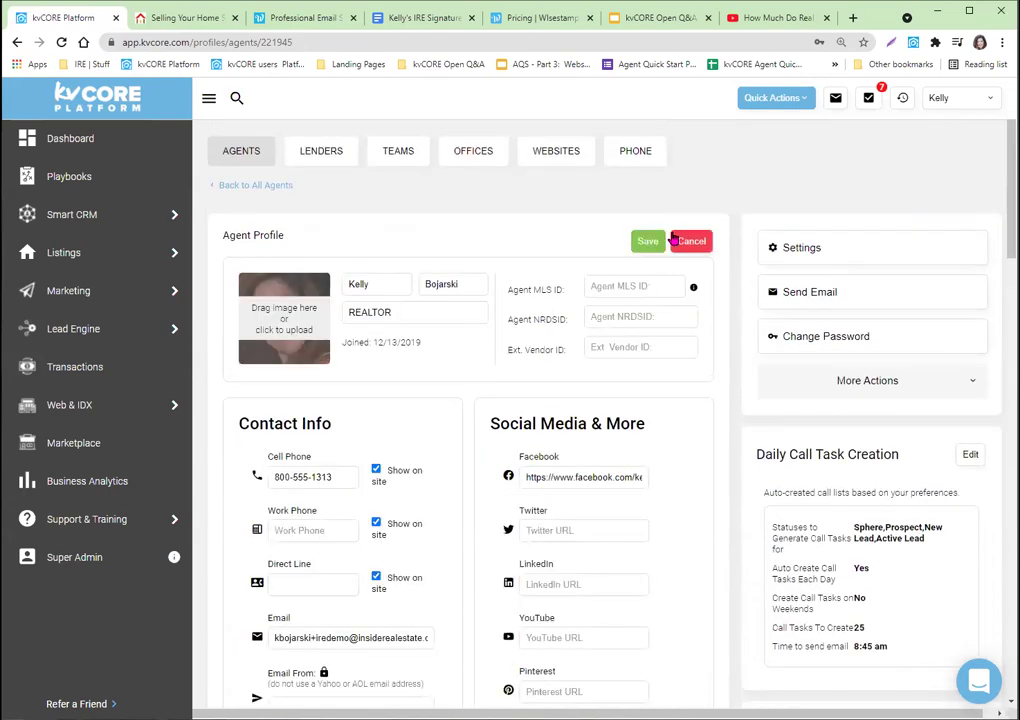
scroll(619, 266, "down", 10)
scroll(596, 294, "up", 5)
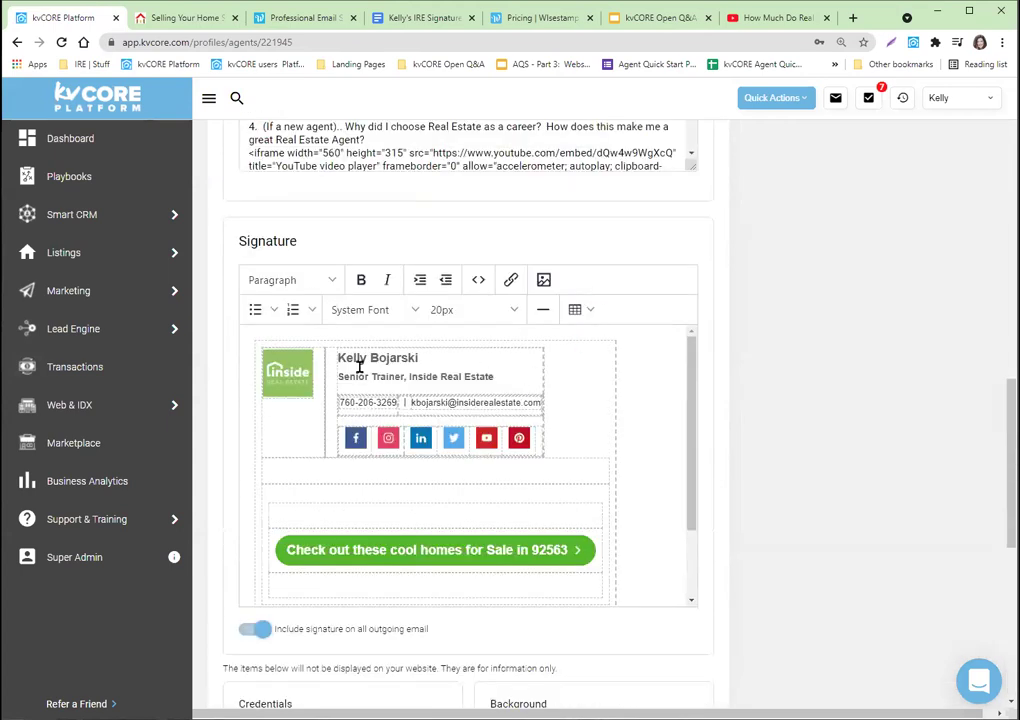
mouse_move(642, 569)
left_mouse_down()
mouse_move(521, 424)
mouse_move(291, 337)
mouse_move(263, 311)
left_mouse_up()
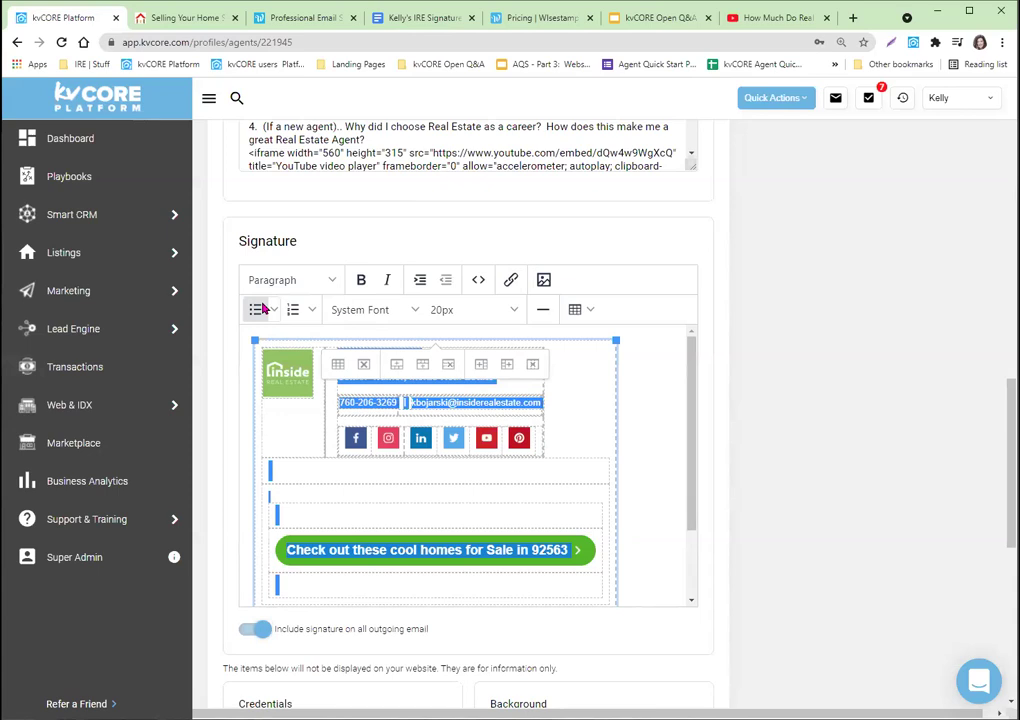
key("Delete")
left_click(255, 281)
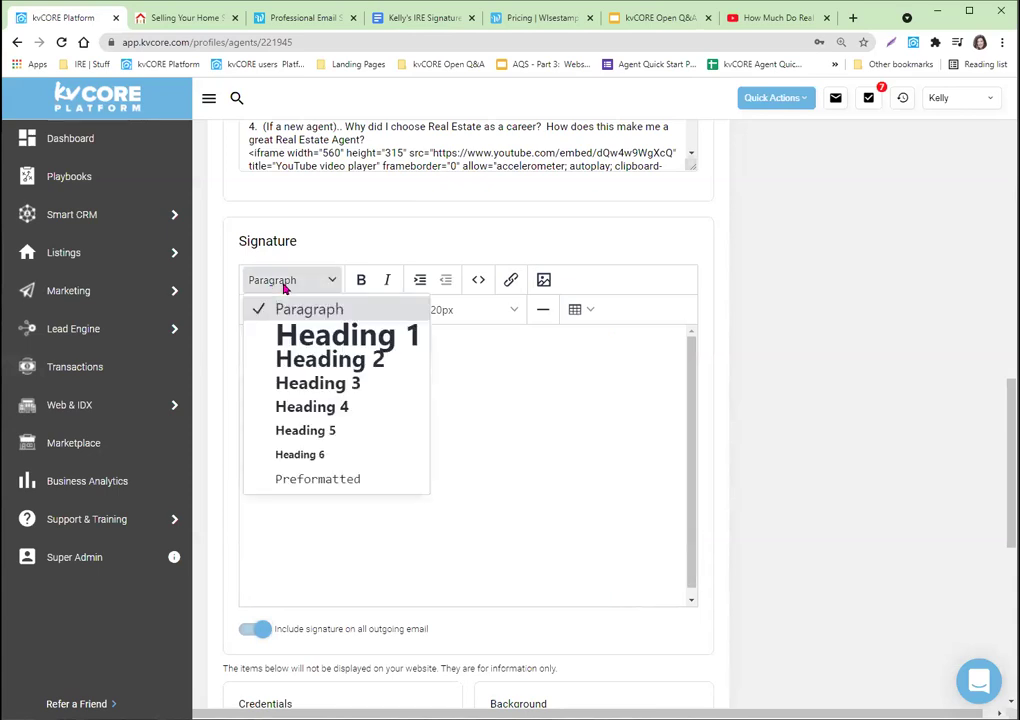
left_click(299, 309)
scroll(319, 296, "up", 10)
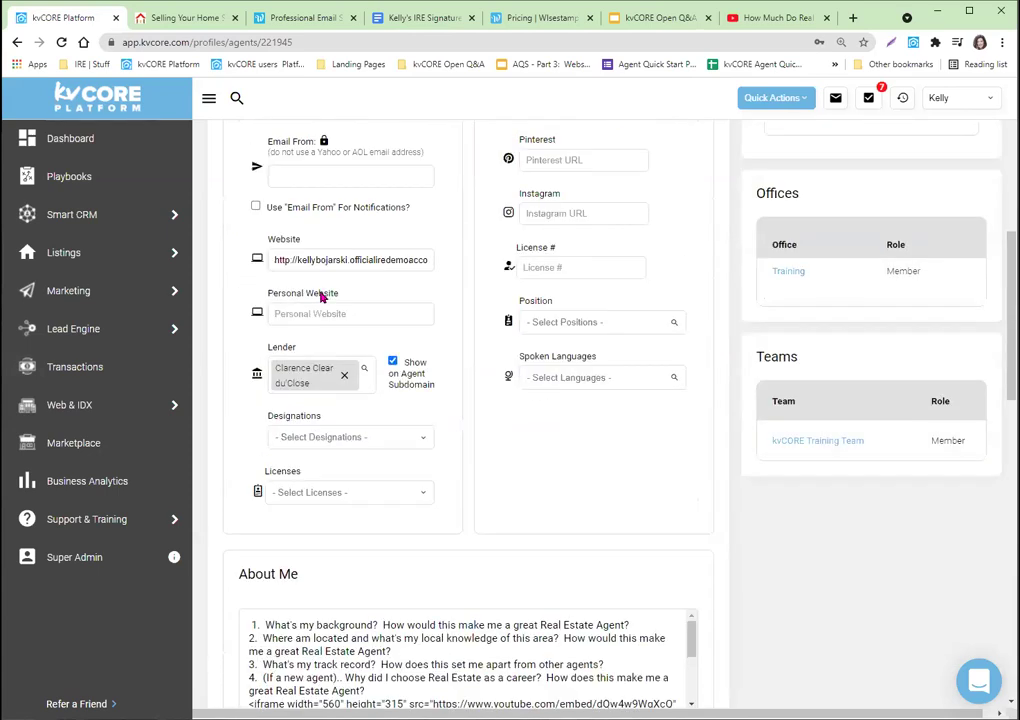
scroll(320, 340, "down", 3)
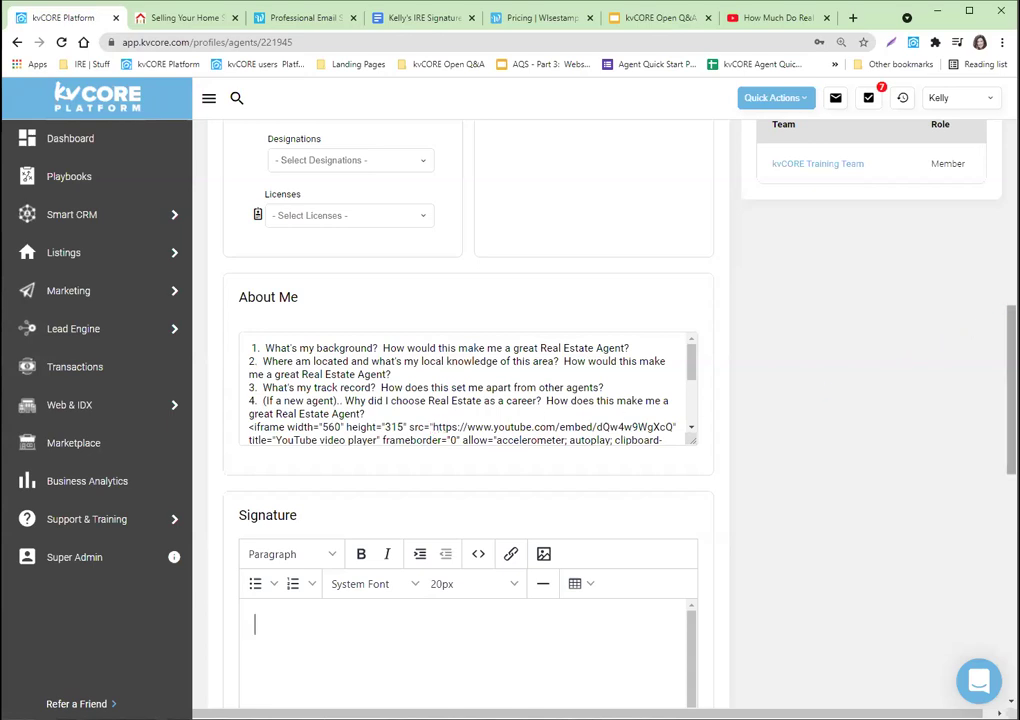
scroll(1012, 390, "down", 4)
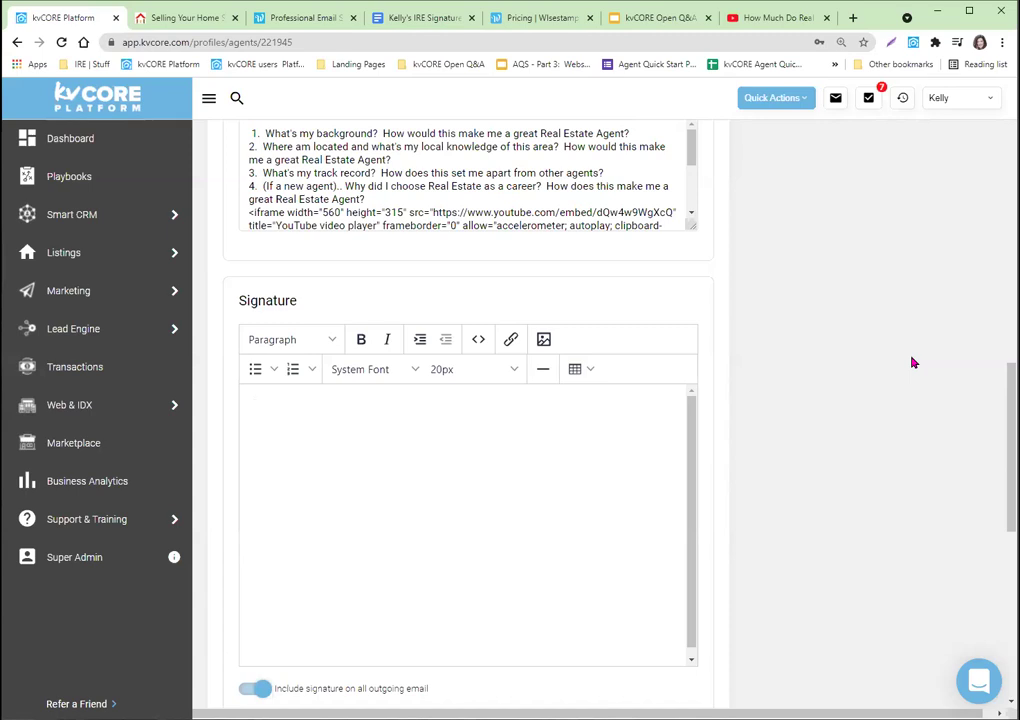
Open screencast-o-matic.com in a new browser tab and sign in with the Google account
left_click(853, 18)
left_click(289, 41)
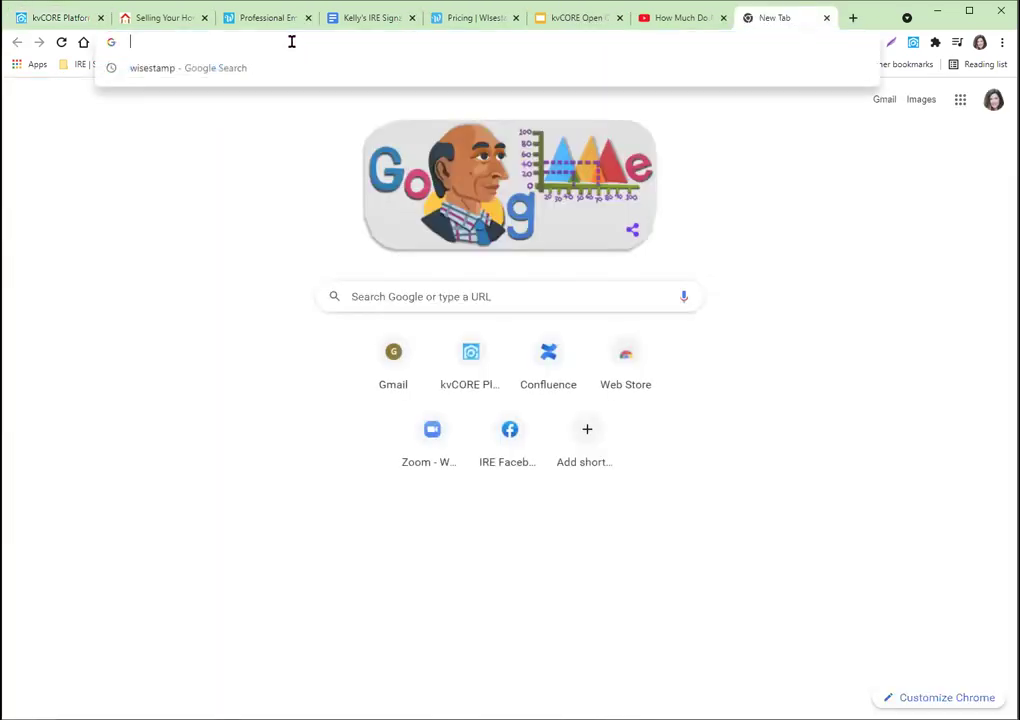
type("screencast-o-matic.com/content/videos#")
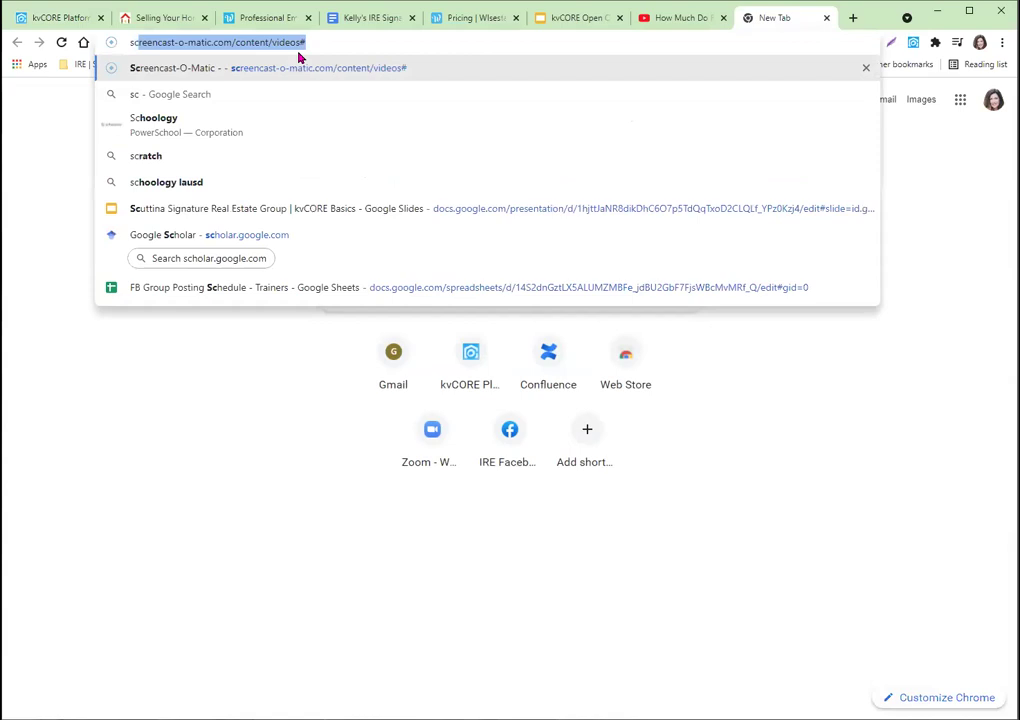
key("Return")
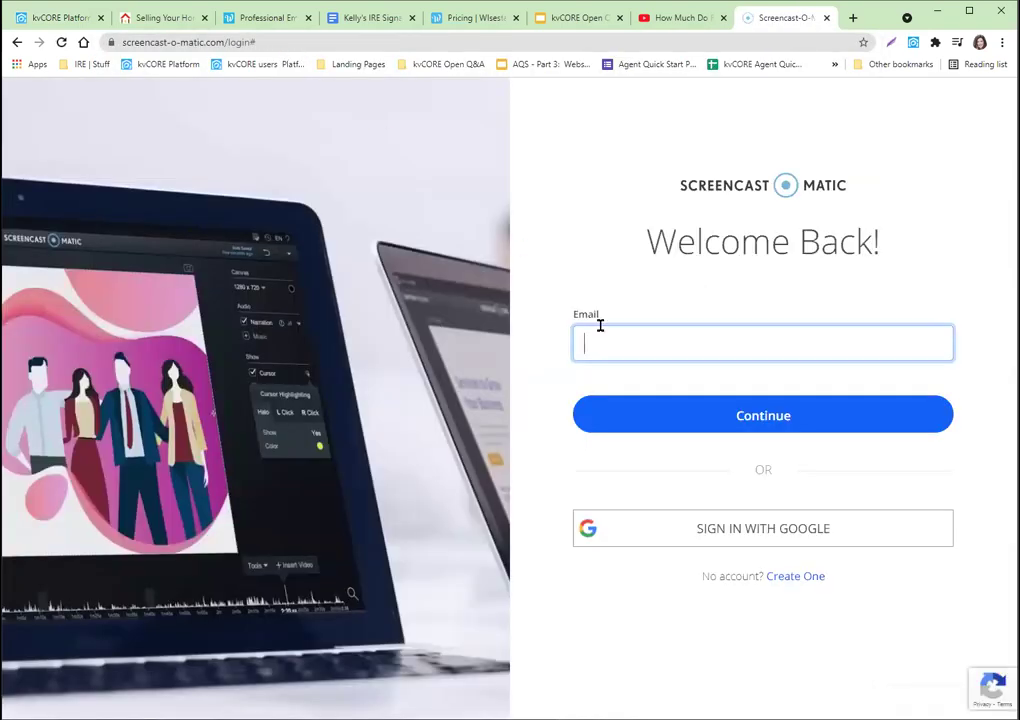
left_click(728, 540)
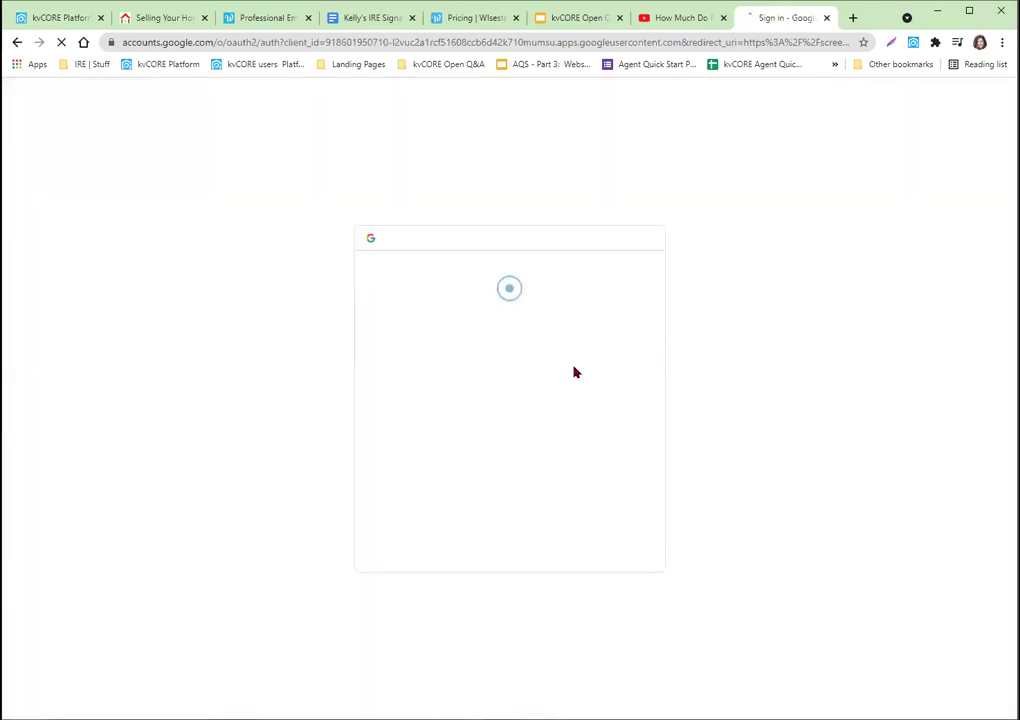
left_click(470, 388)
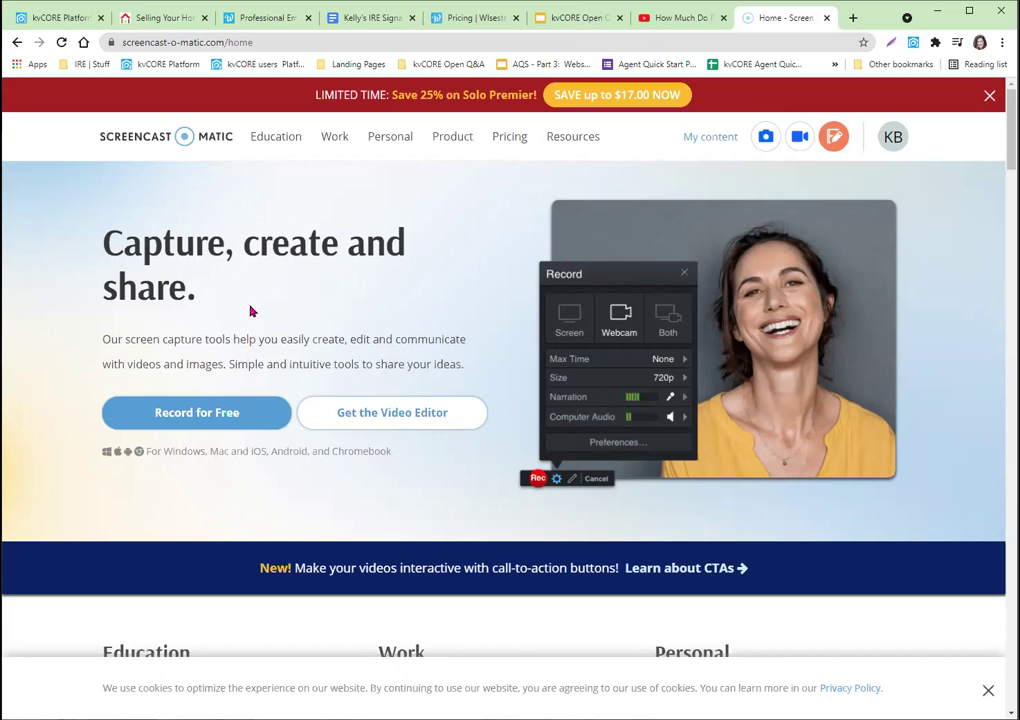
Return to the kvCORE profile and look over the edit form from the profile header to the Signature section
left_click(66, 24)
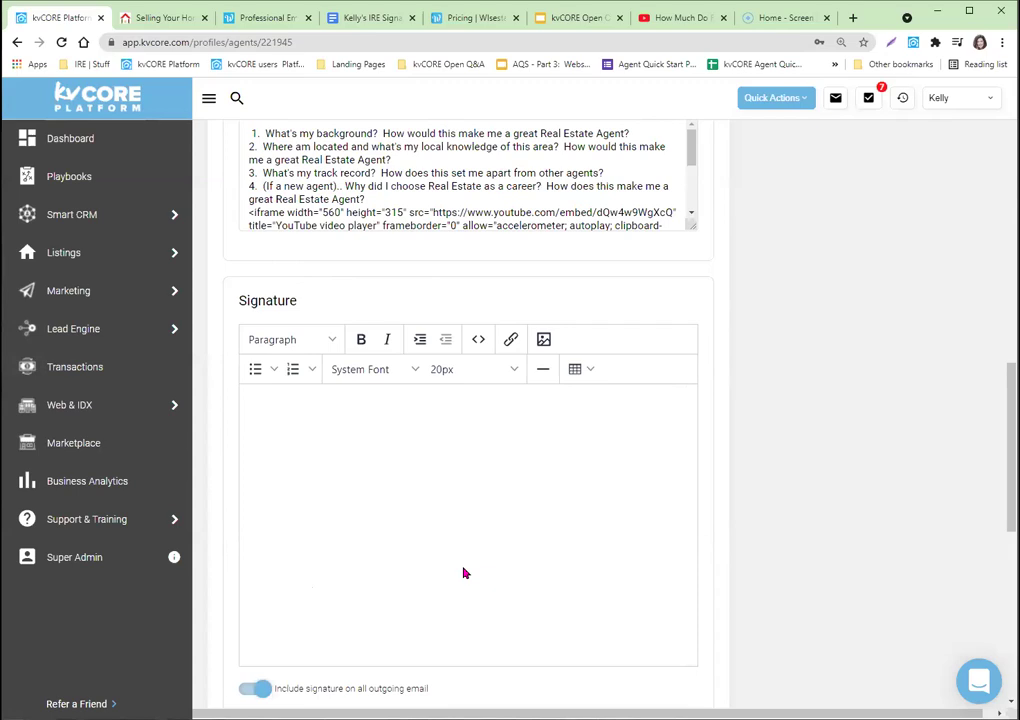
scroll(938, 524, "up", 10)
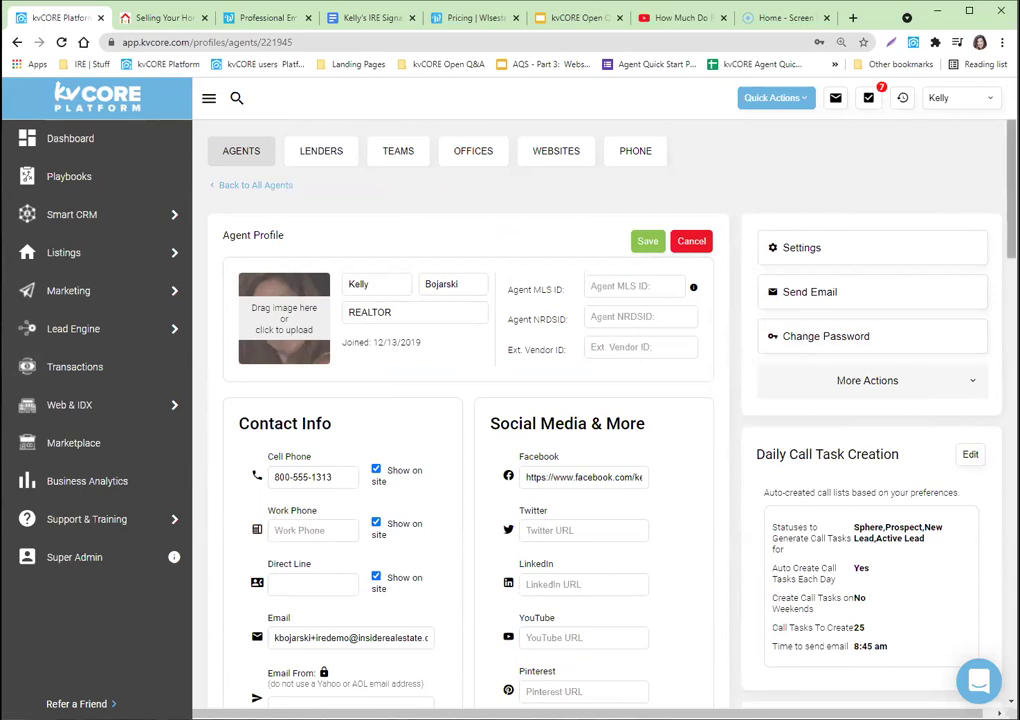
scroll(936, 355, "down", 1)
scroll(757, 297, "down", 10)
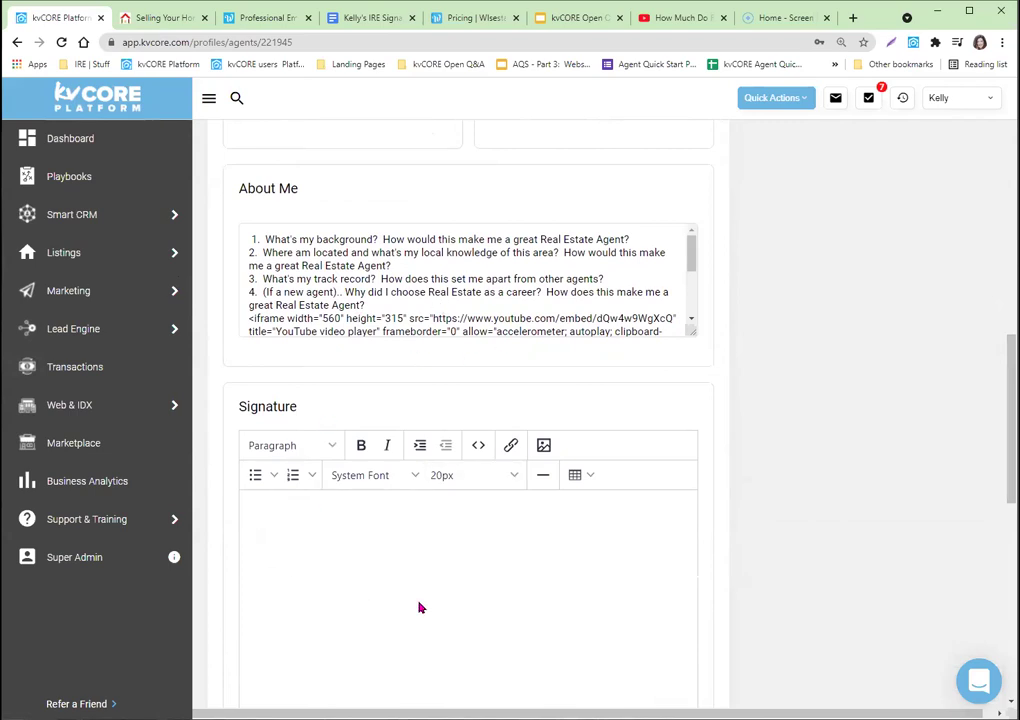
Switch off the option to include the signature on all outgoing email, and switch it on again
scroll(931, 413, "down", 3)
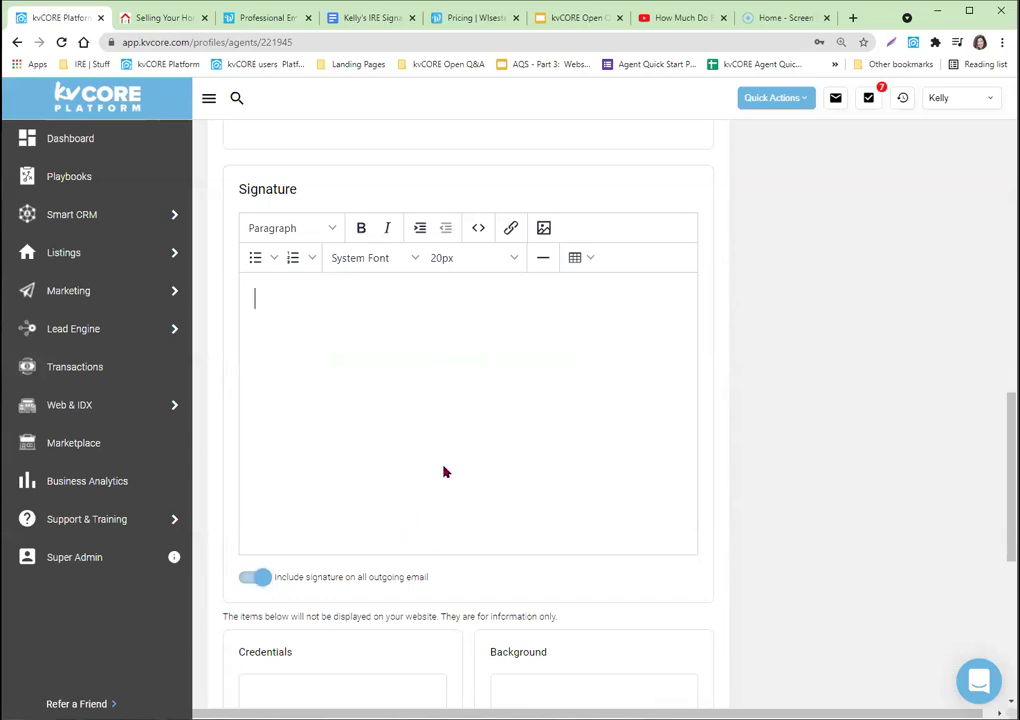
left_click(266, 580)
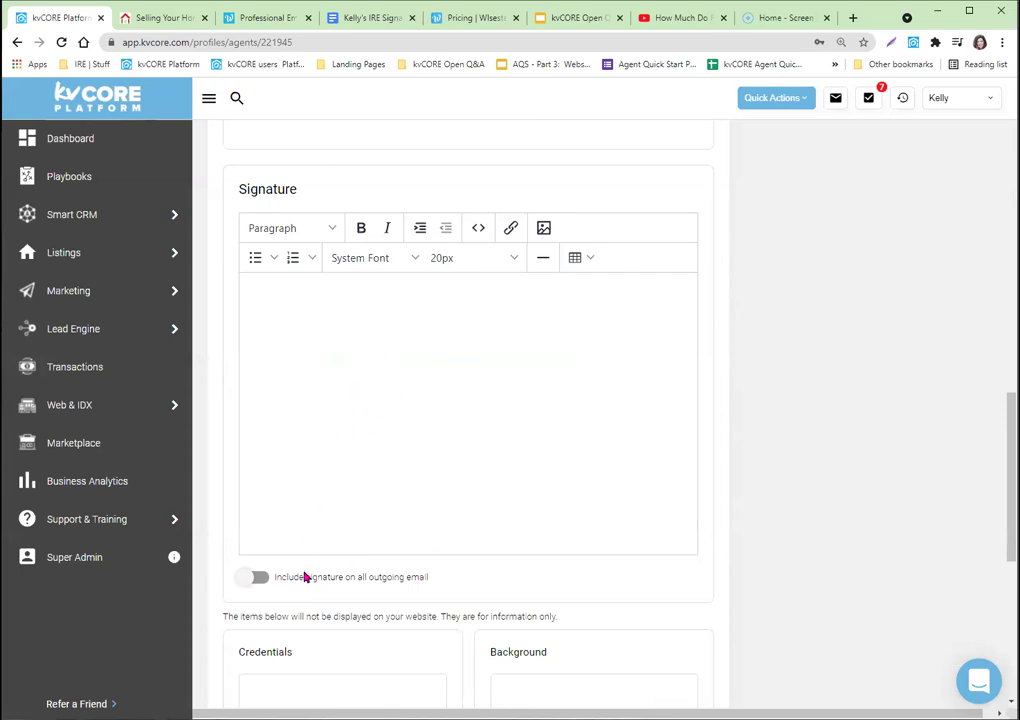
left_click(252, 580)
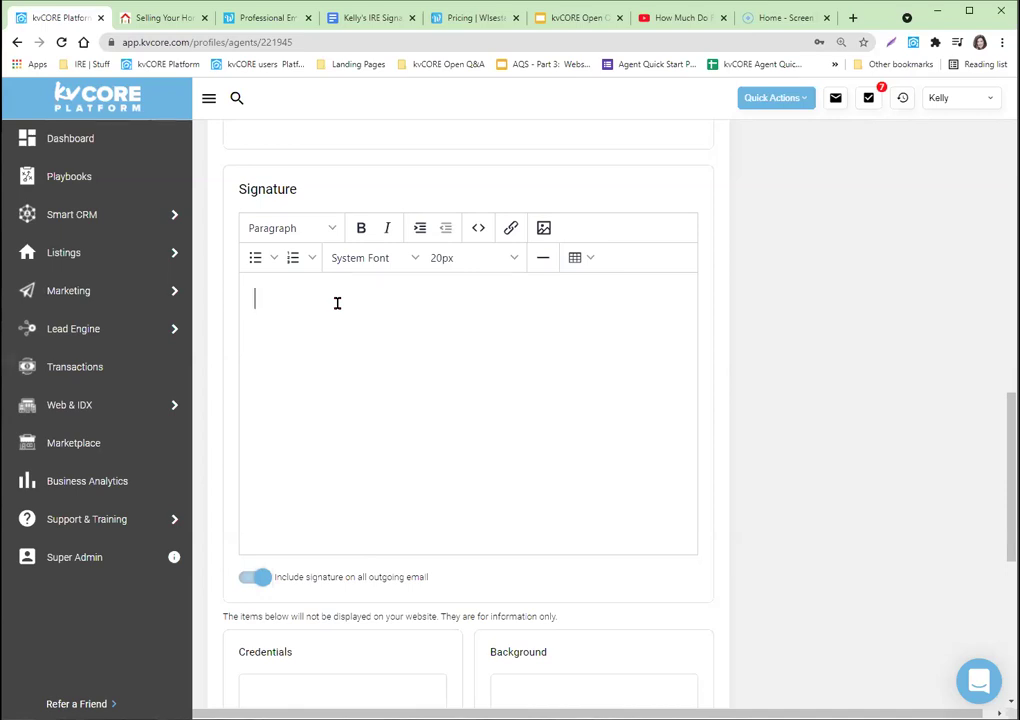
Enter a sample signature on three lines: the agent's full name, the title Trainer and a phone number
type("Kelly Bojarski")
key("Return")
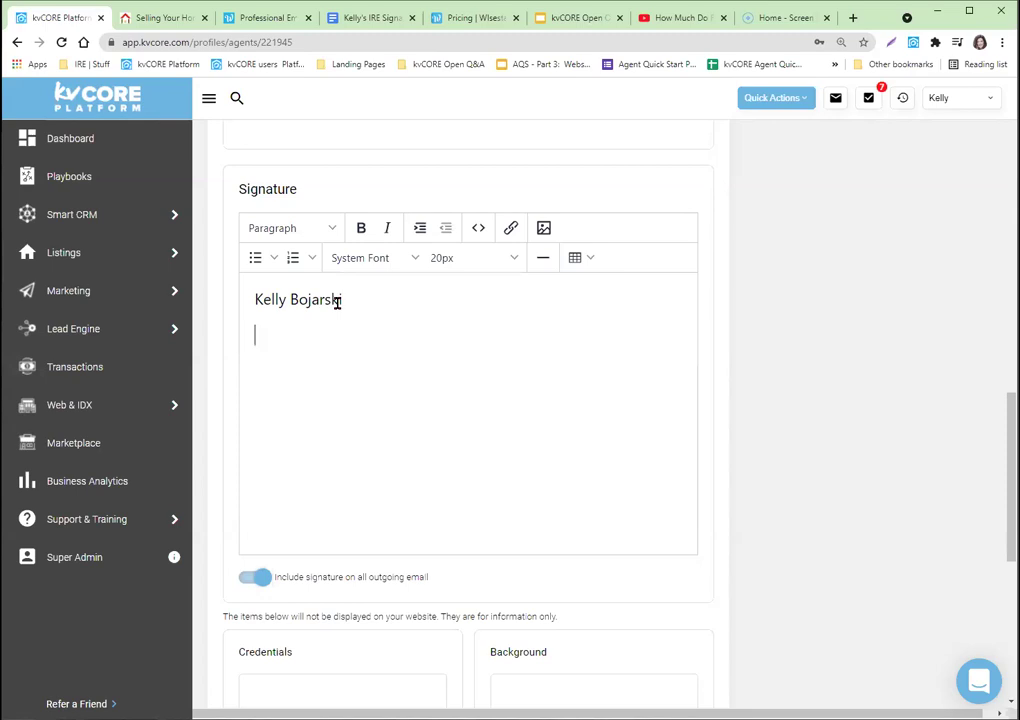
type("Trainer")
key("Return")
type("987456")
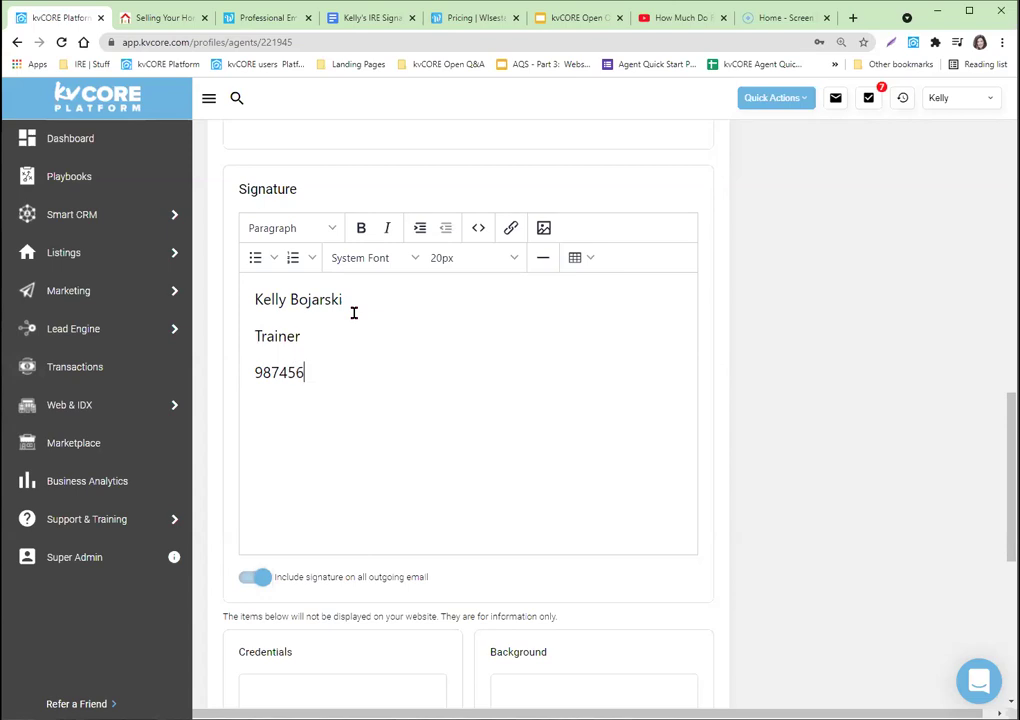
type("85")
Apply the Preformatted style to all signature lines and remove the blank lines between them
mouse_move(348, 364)
left_mouse_down()
mouse_move(269, 346)
mouse_move(240, 300)
left_mouse_up()
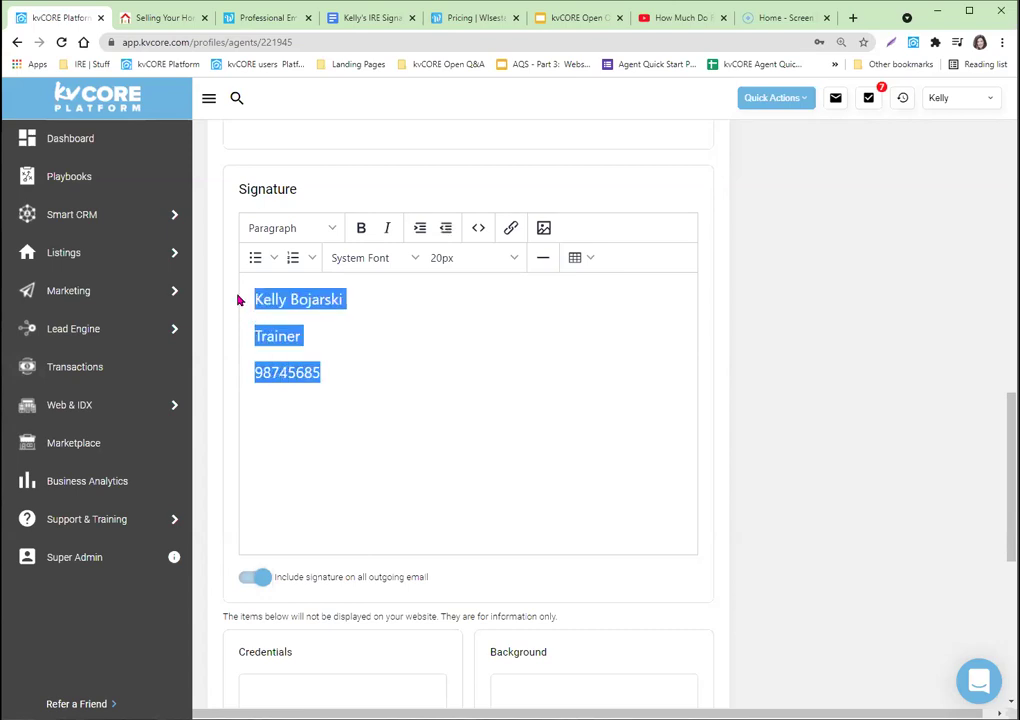
left_click(286, 229)
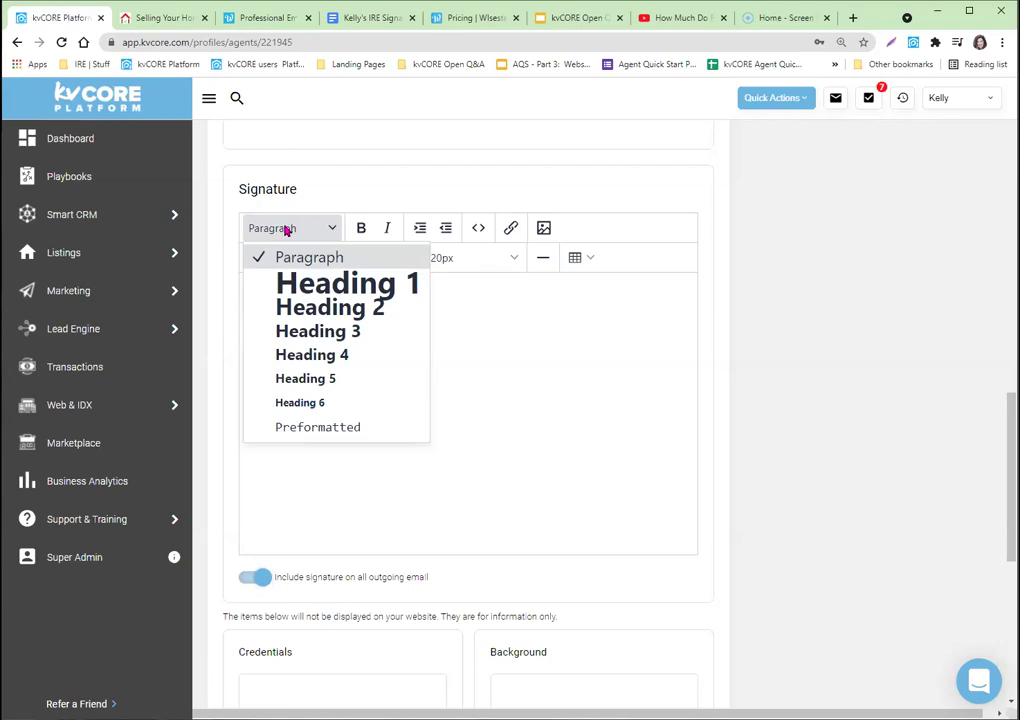
left_click(308, 430)
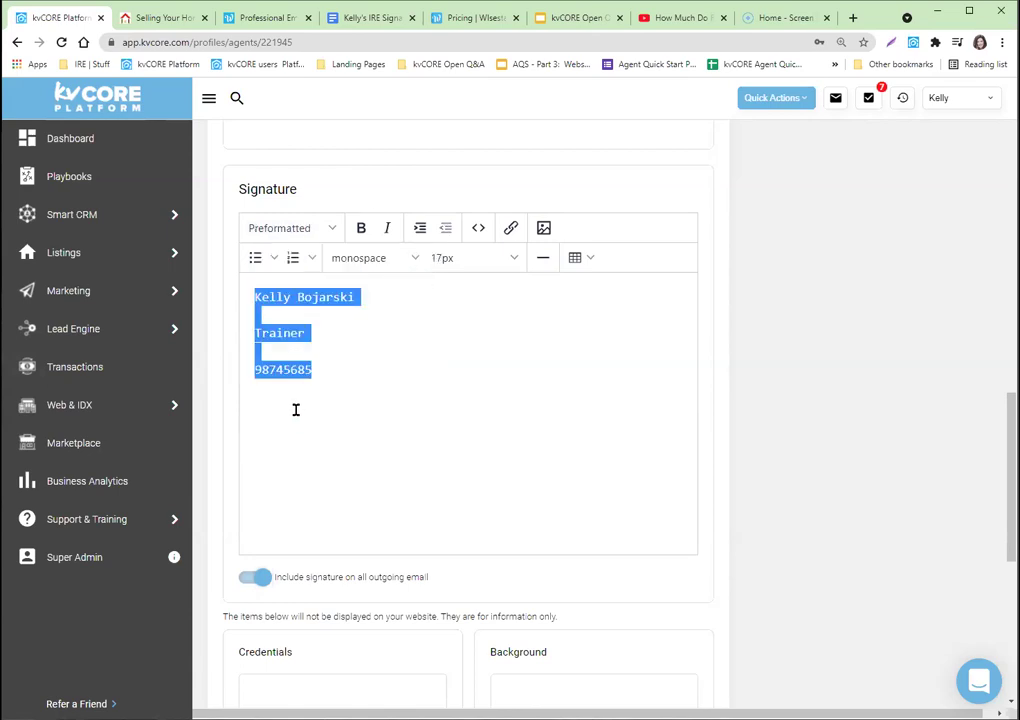
left_click(288, 316)
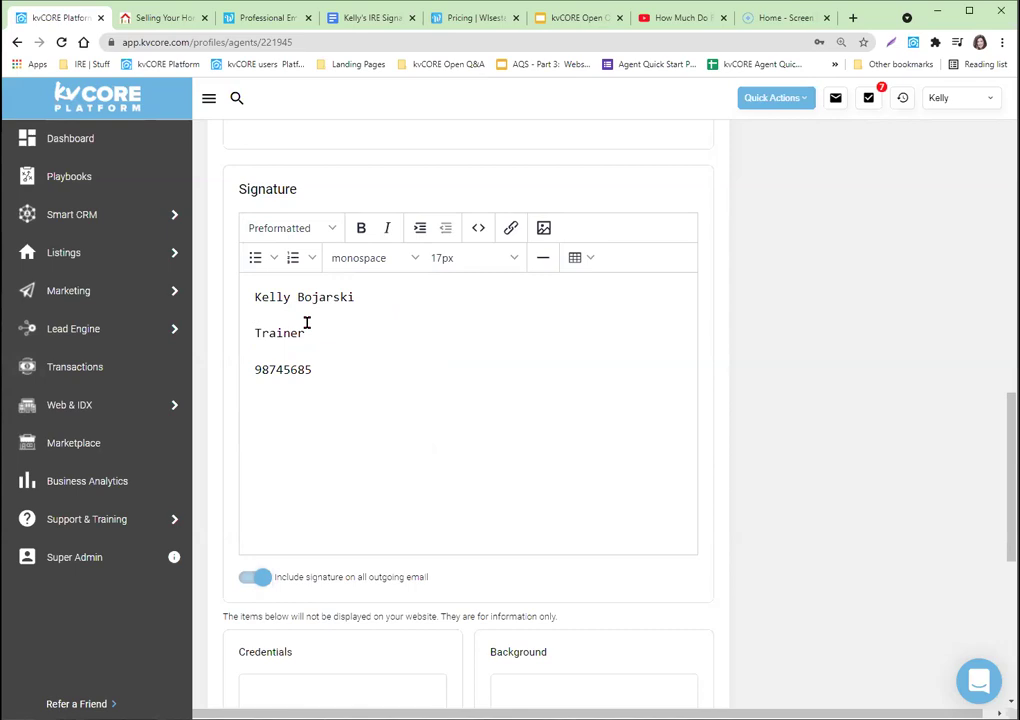
key("Delete")
left_click(284, 339)
key("Delete")
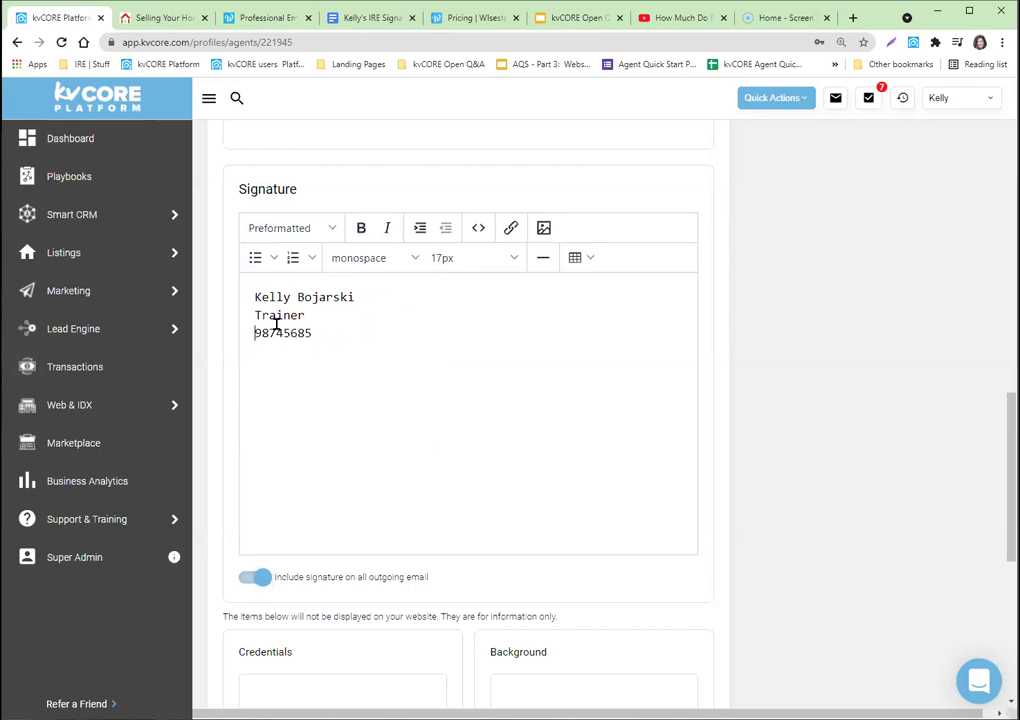
Delete all the sample text from the Signature editor
left_click_drag(312, 334, 254, 331)
key("ctrl+a")
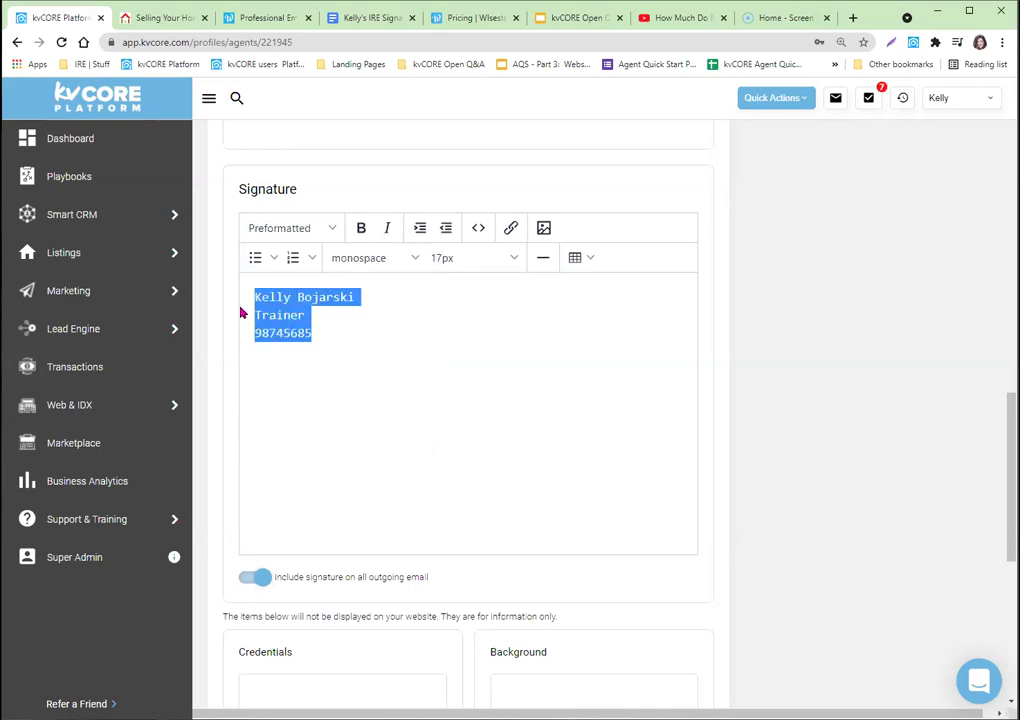
key("BackSpace")
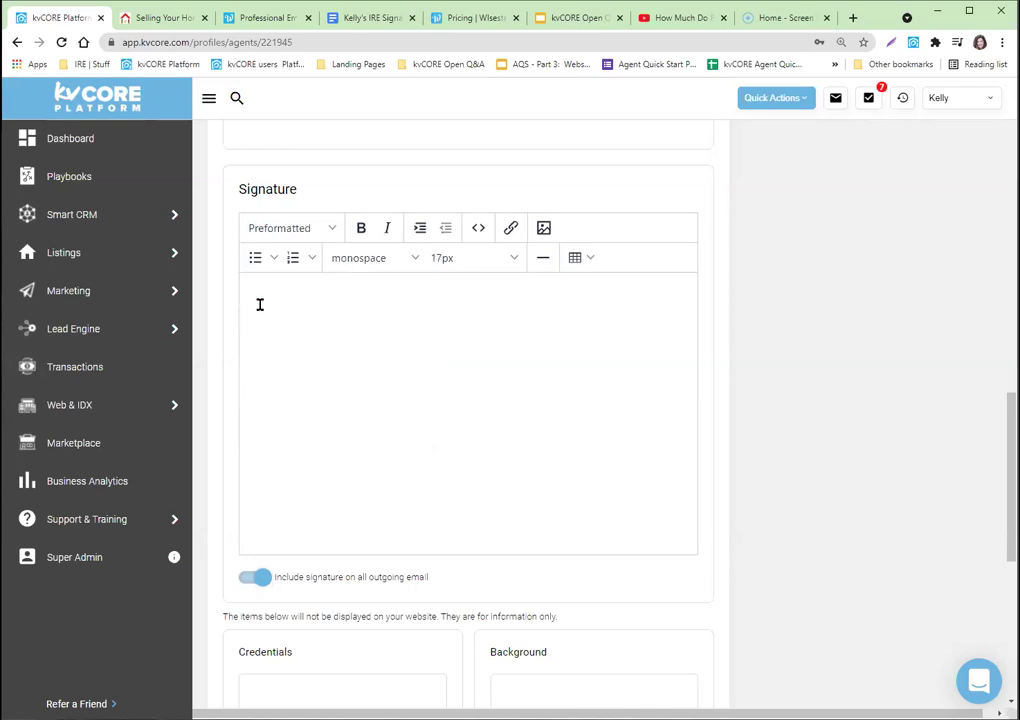
Enter the signature lines "Insert your stuff here" and "Check out these great homes for sale in 92563"
left_click(374, 259)
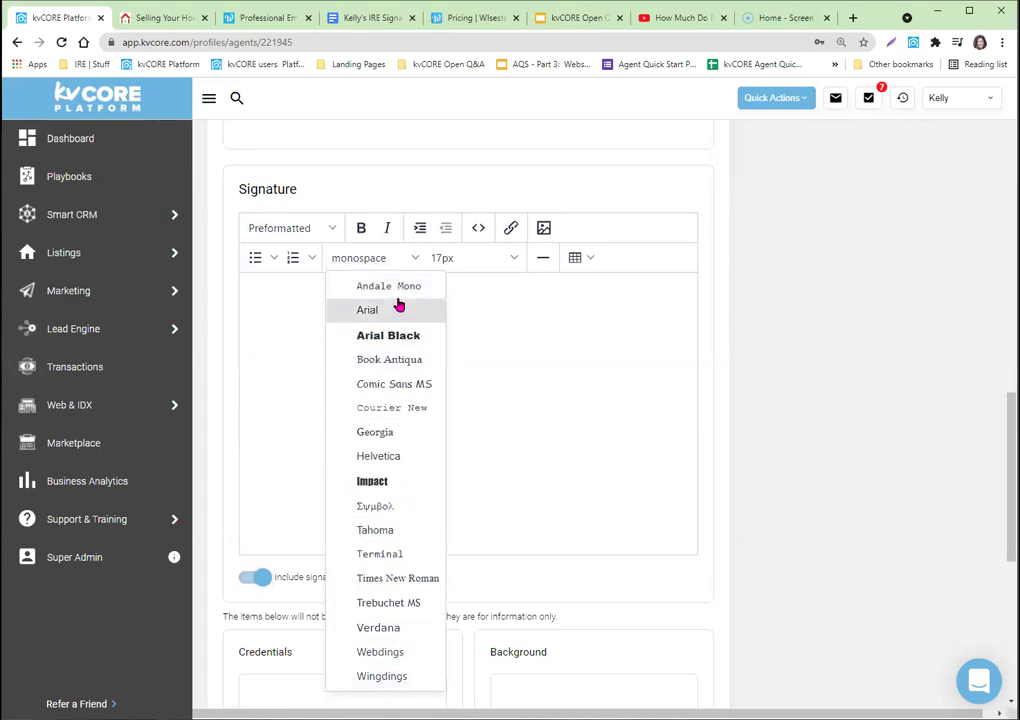
left_click(275, 294)
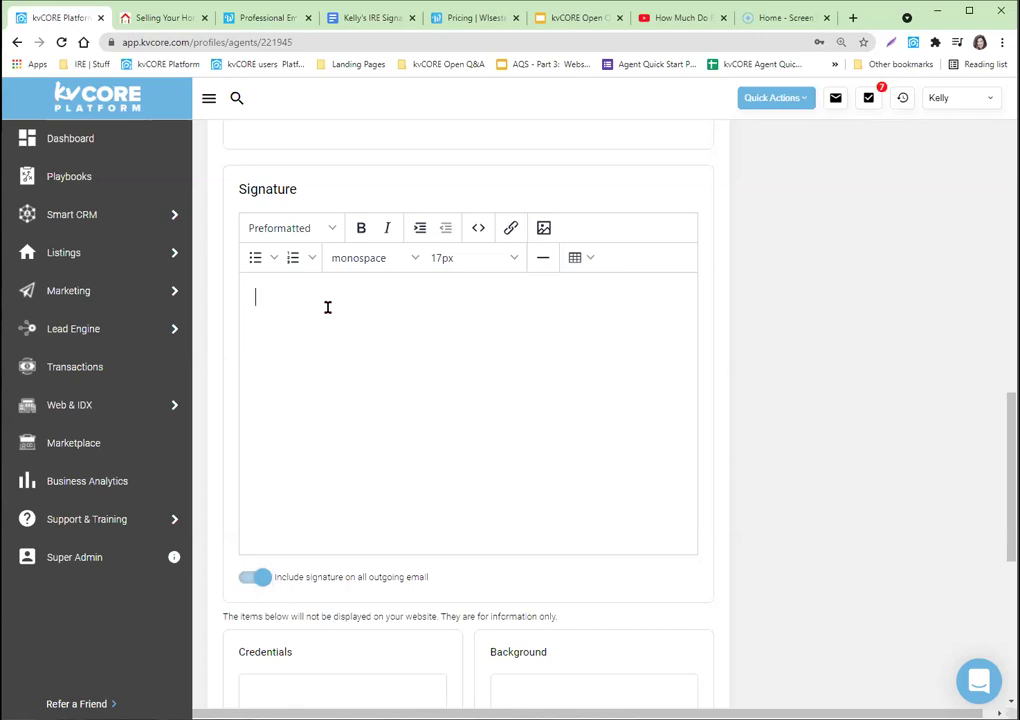
type("Insert your stuff ")
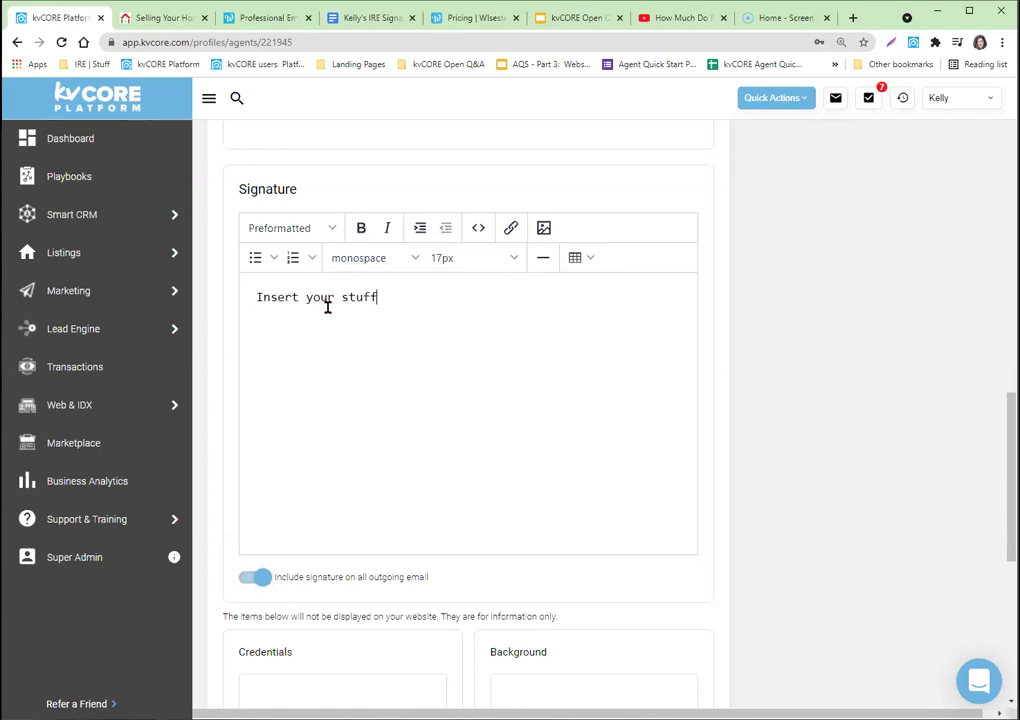
type("here")
key("Return")
type("Ch3")
key("BackSpace")
type("eck out these great homes for sale in 92563")
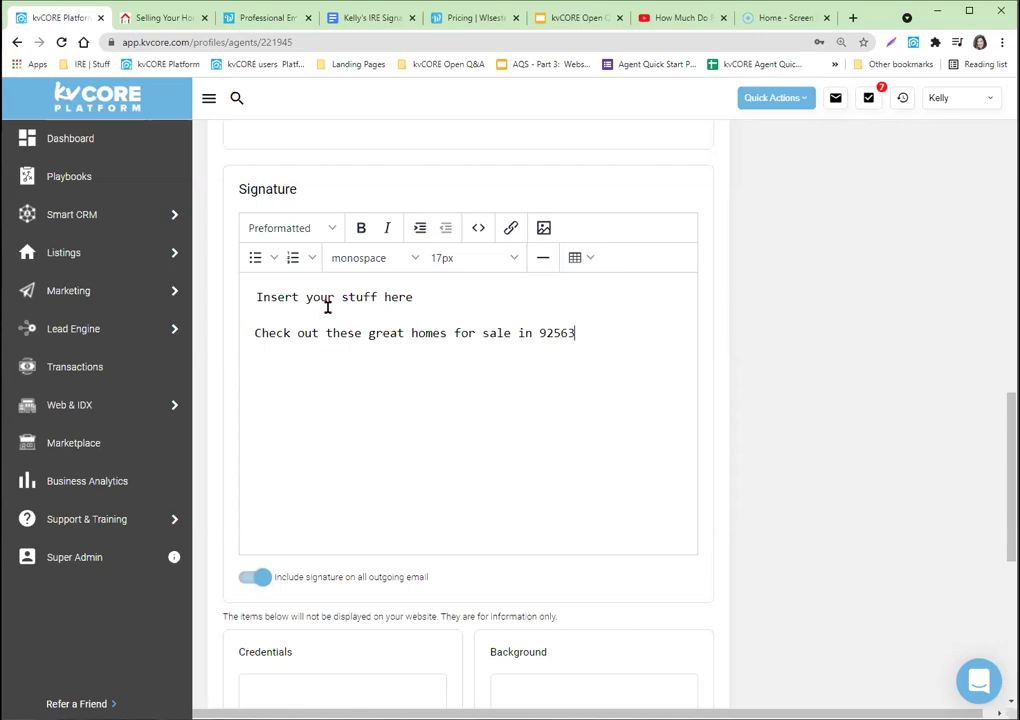
Add the signature line "Click here to see what your home may sell for in today's market"
key("Return")
type("Click here to see ")
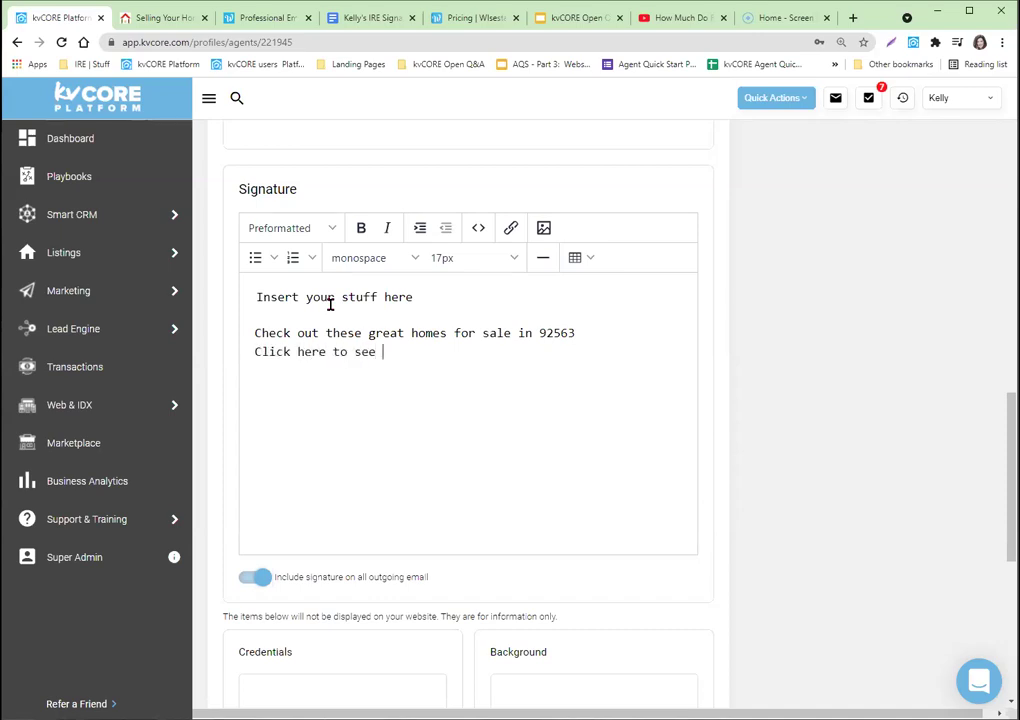
type("what your home may sell for in today's ")
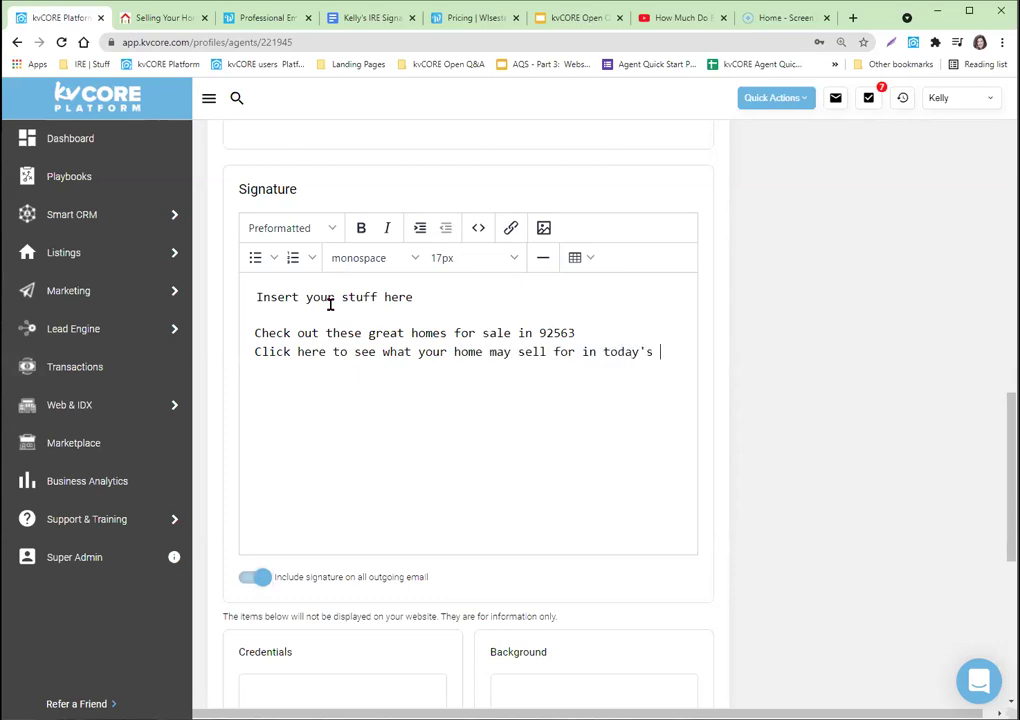
type("market")
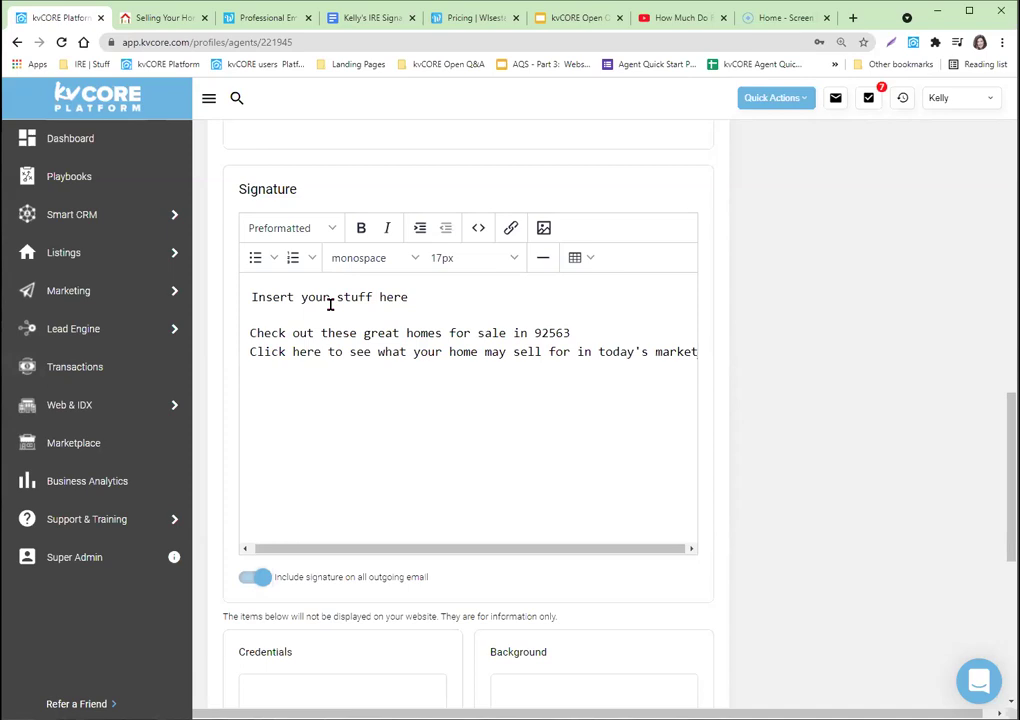
Start a link on the words "Click here" and copy the address of the agent website's Need to Sell? page
left_click_drag(321, 351, 253, 361)
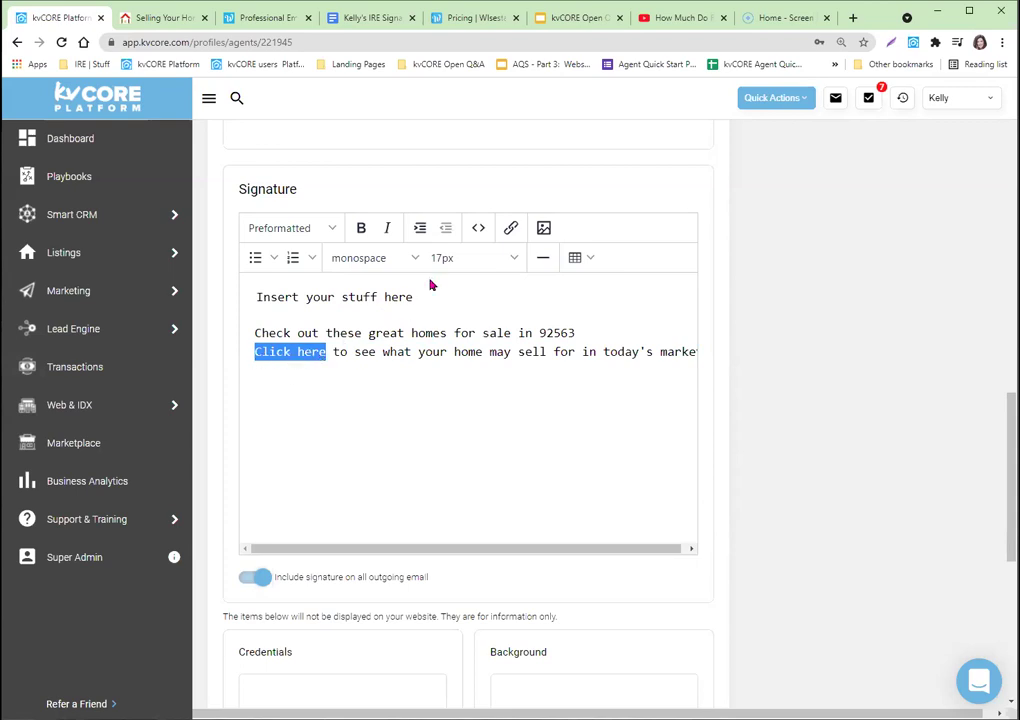
left_click(510, 229)
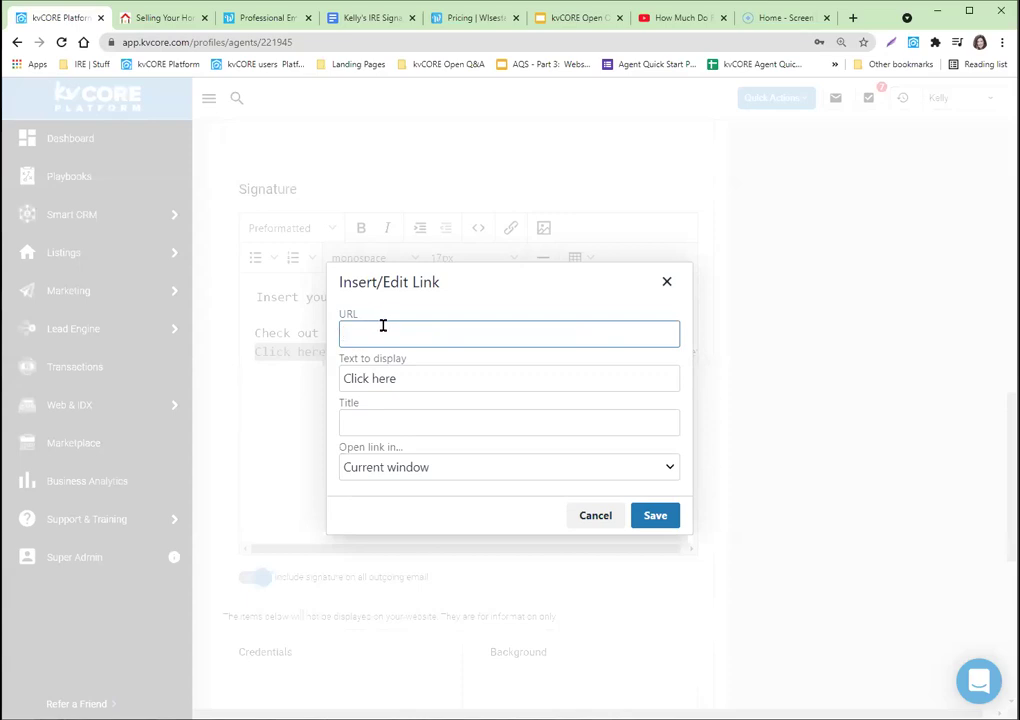
left_click(185, 20)
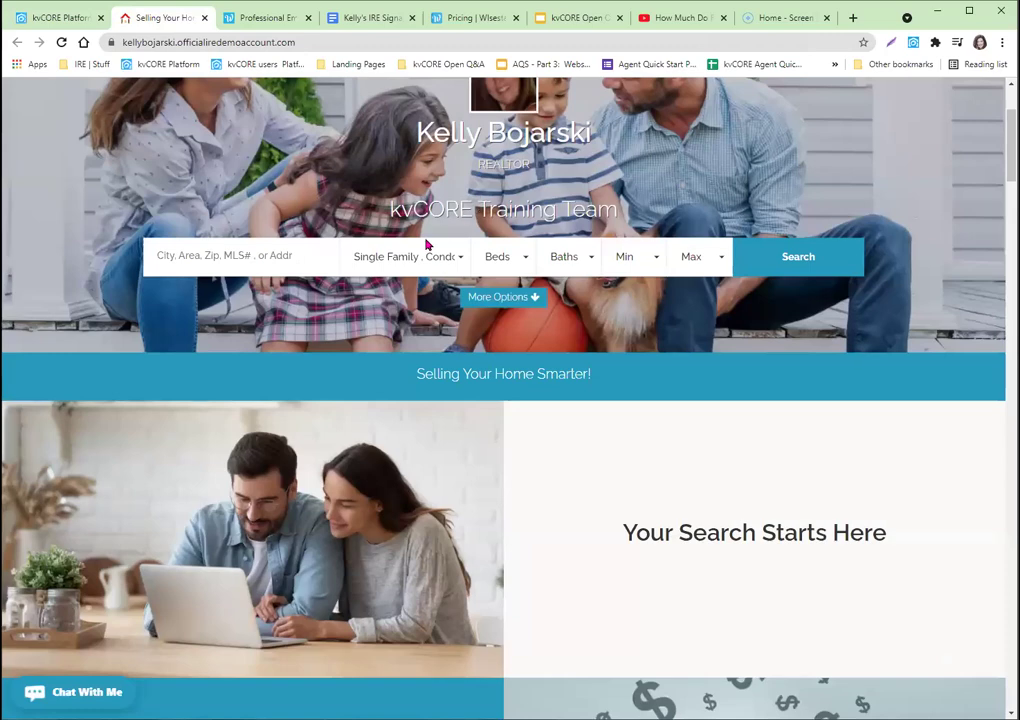
scroll(367, 156, "up", 2)
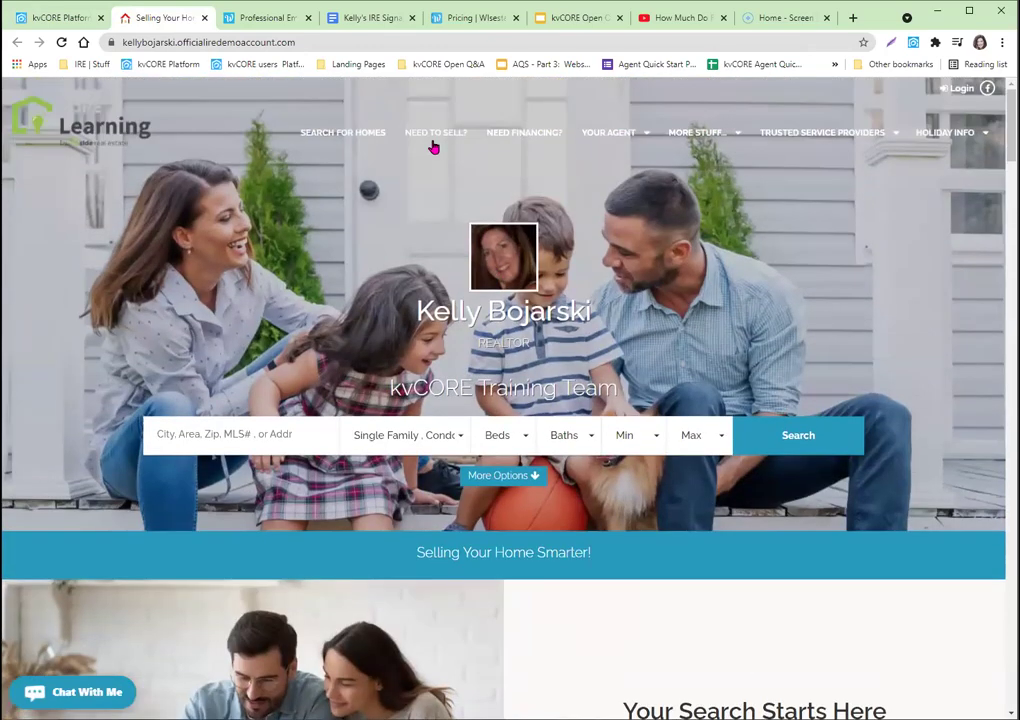
left_click(421, 137)
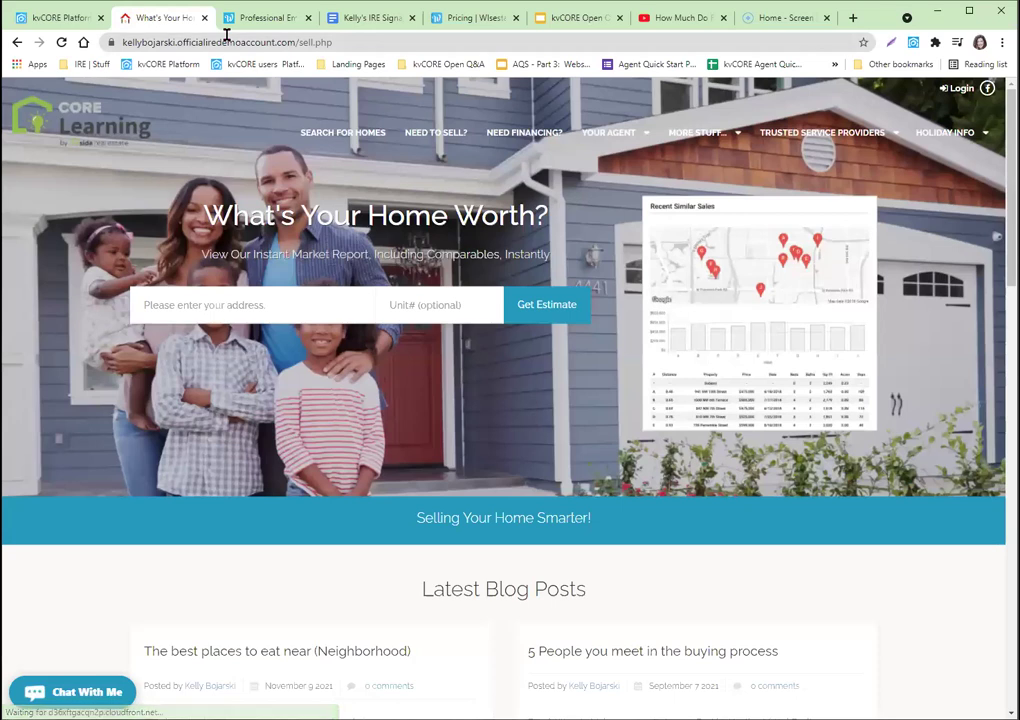
left_click(228, 43)
right_click(228, 43)
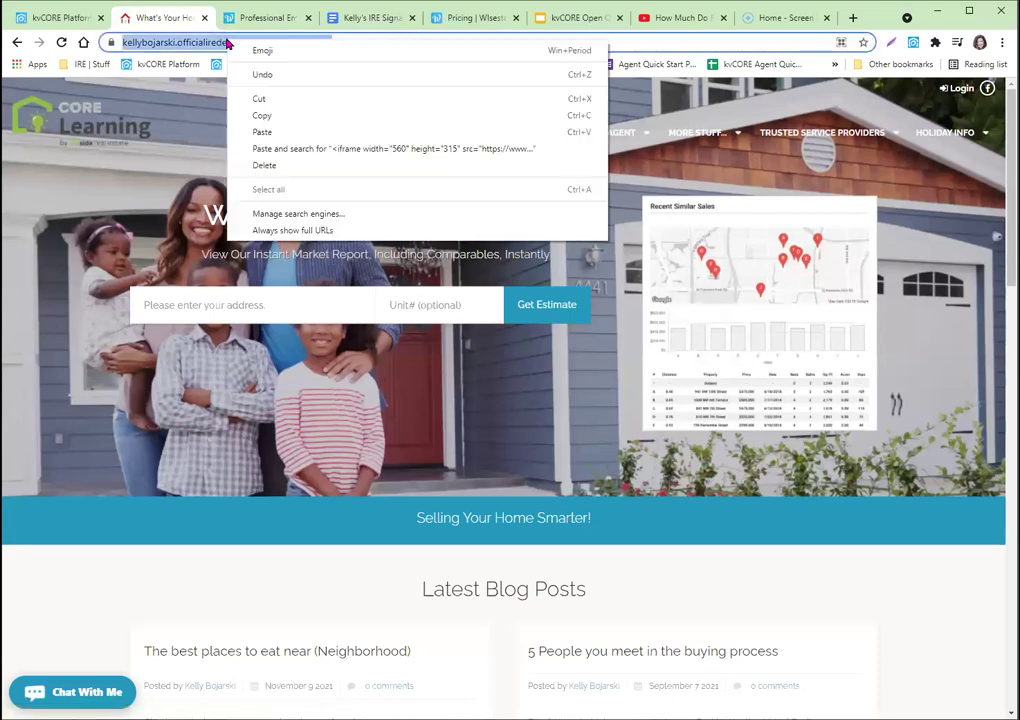
left_click(262, 115)
Back in kvCORE, link "Click here" to the copied sell.php page address, set to open in a new window
left_click(57, 17)
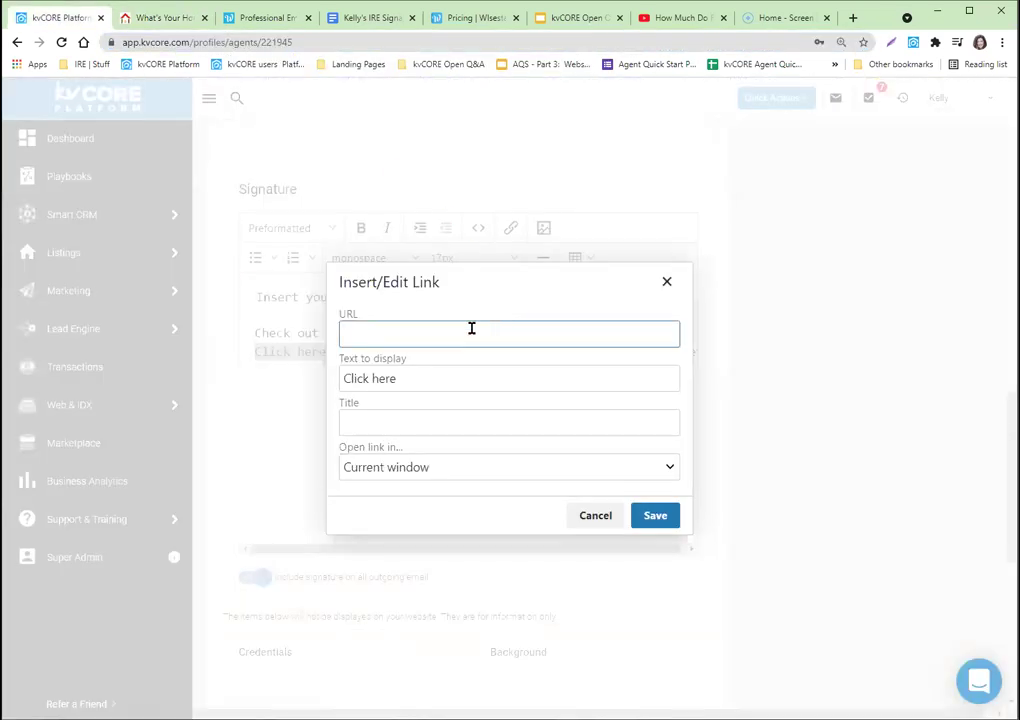
right_click(428, 330)
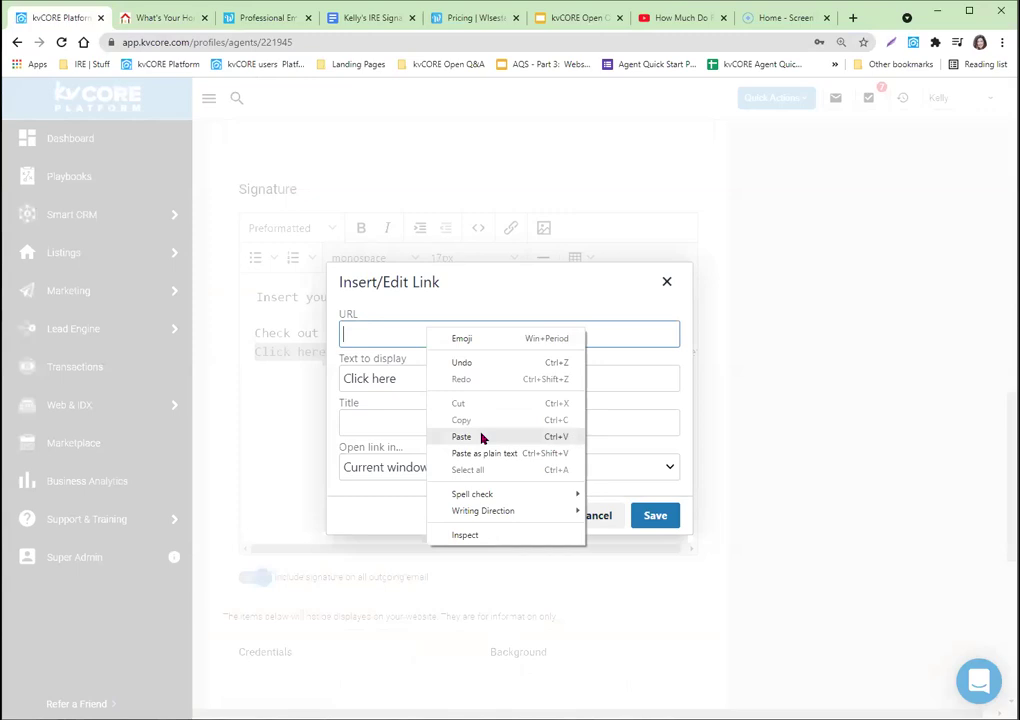
left_click(482, 438)
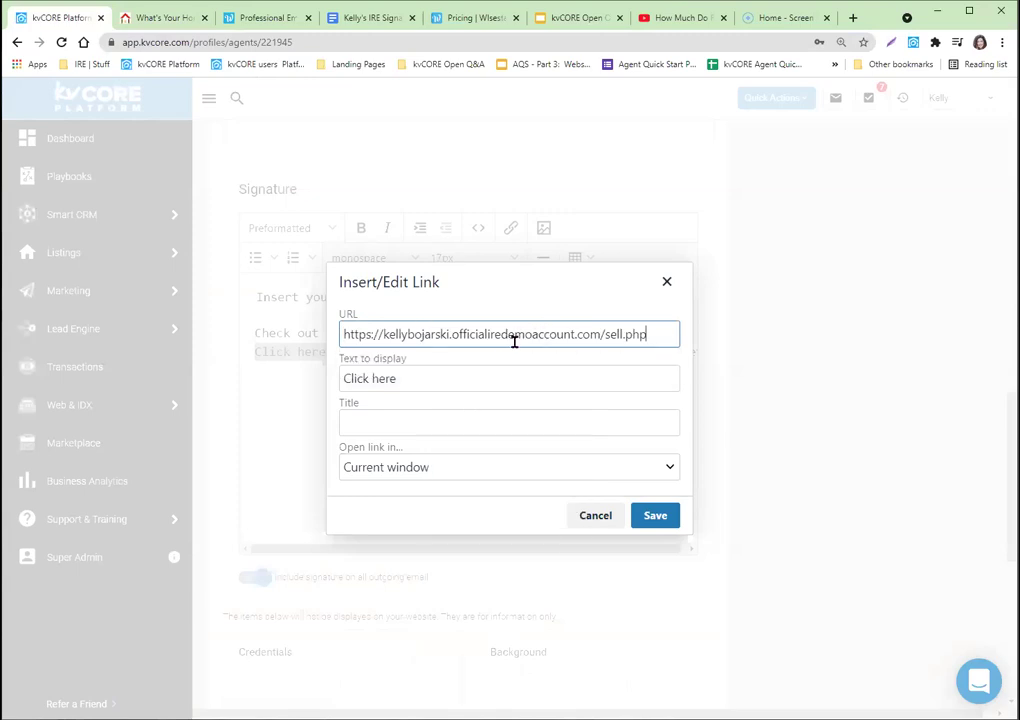
left_click(382, 477)
left_click(382, 475)
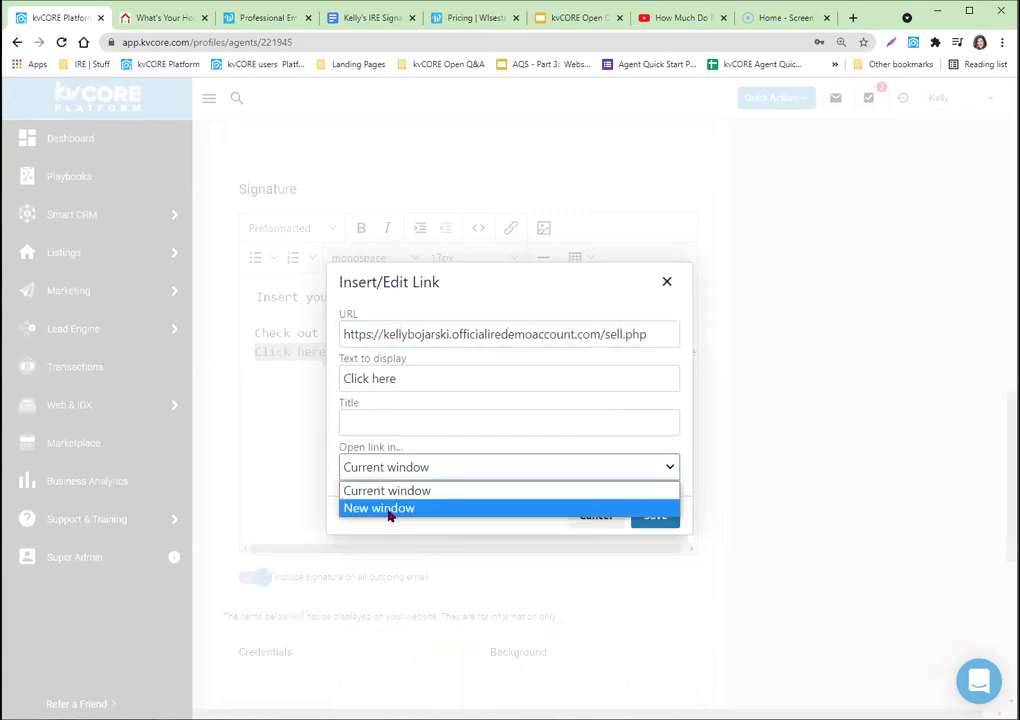
left_click(389, 512)
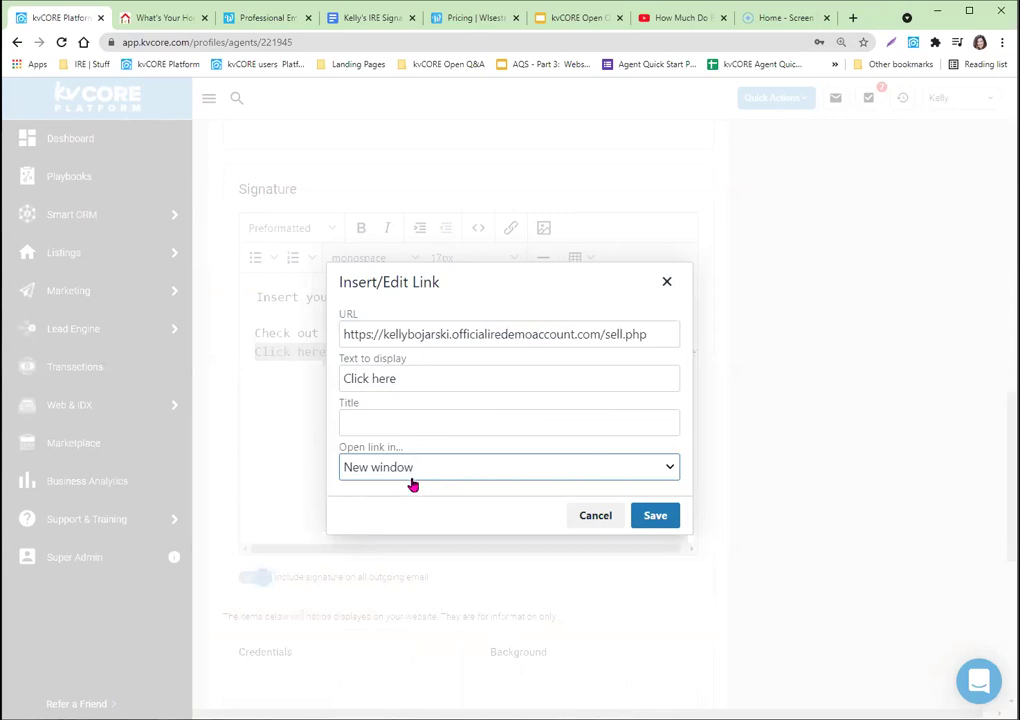
left_click(655, 516)
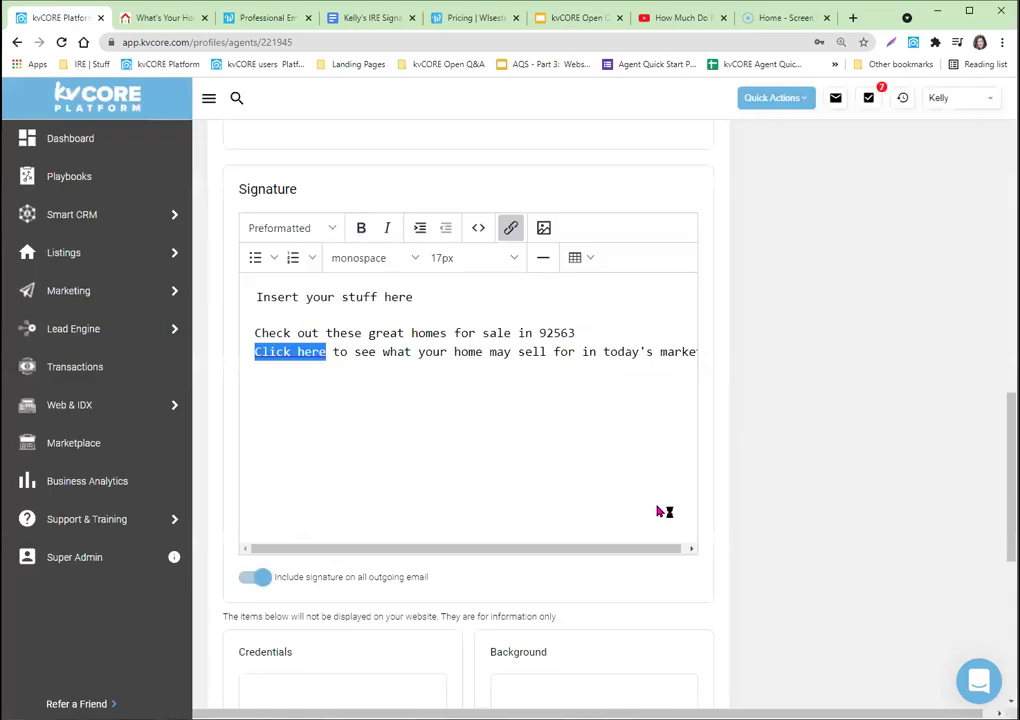
left_click(378, 354)
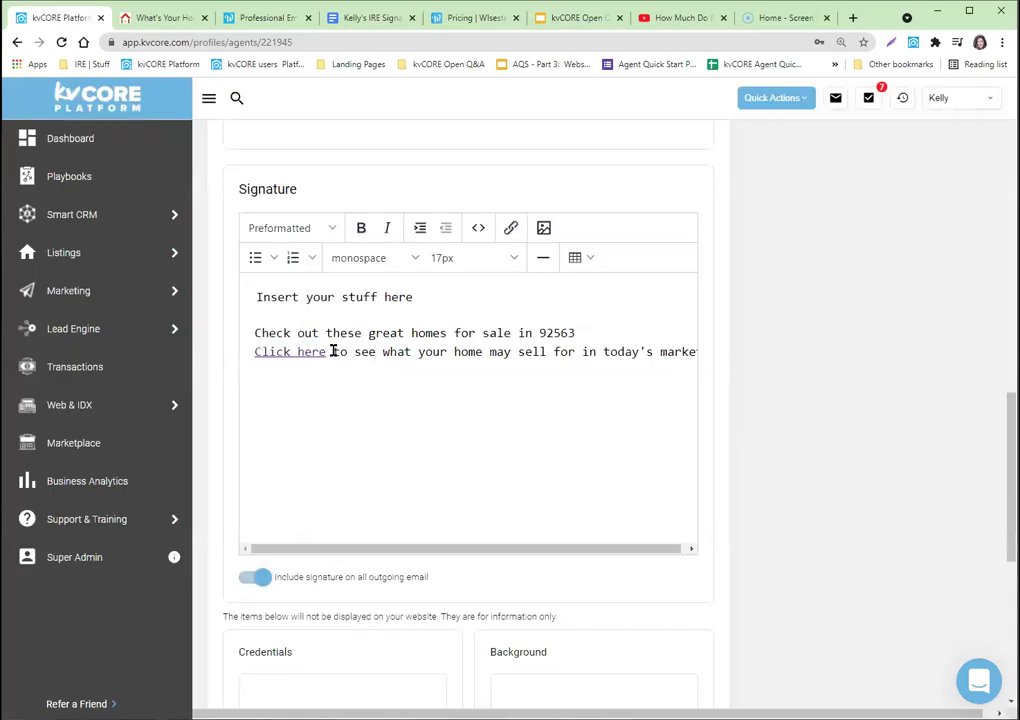
Try bold formatting on the words "see what your home may" following the link, and remove it again
left_click_drag(332, 352, 254, 352)
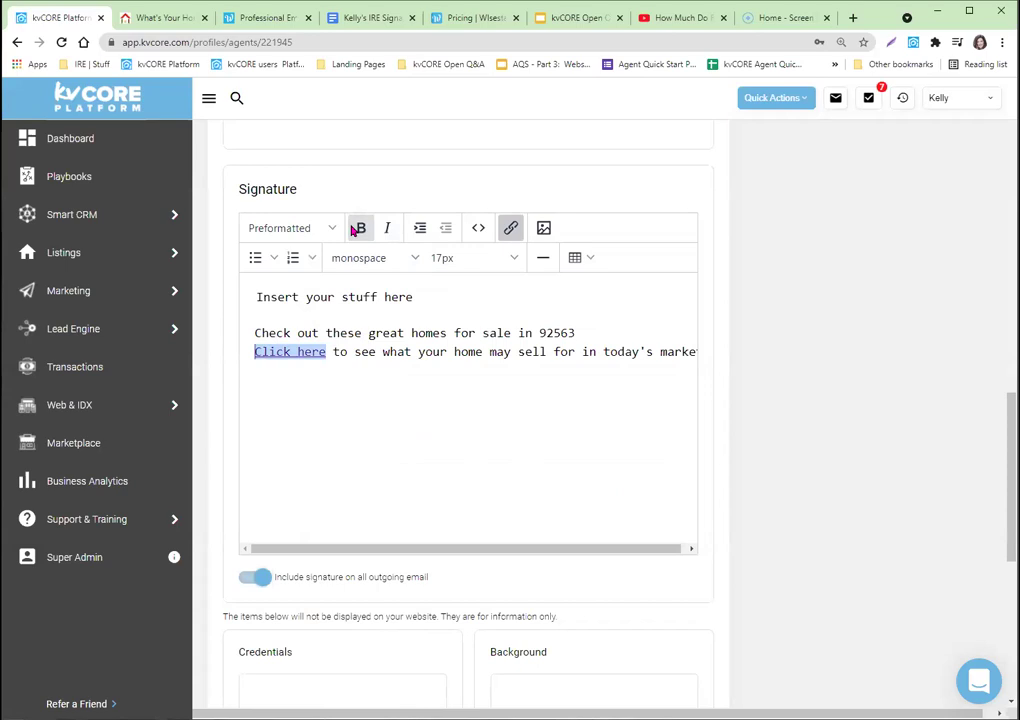
left_click(362, 353)
left_click_drag(365, 354, 483, 354)
left_click(363, 231)
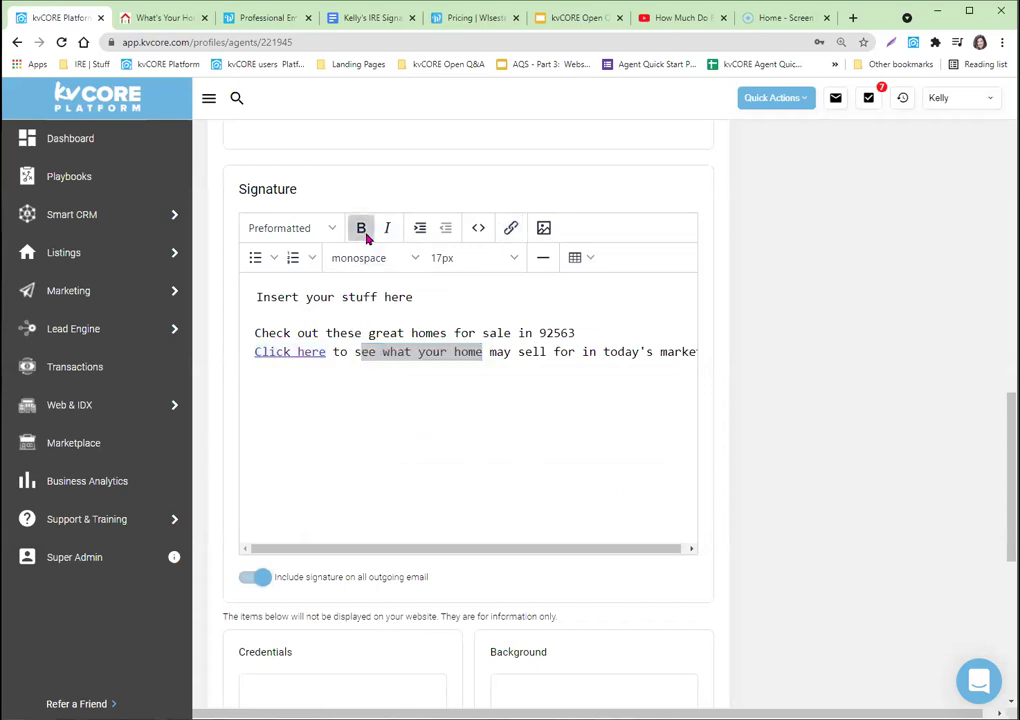
left_click(401, 363)
left_click_drag(354, 352, 510, 352)
left_click(361, 229)
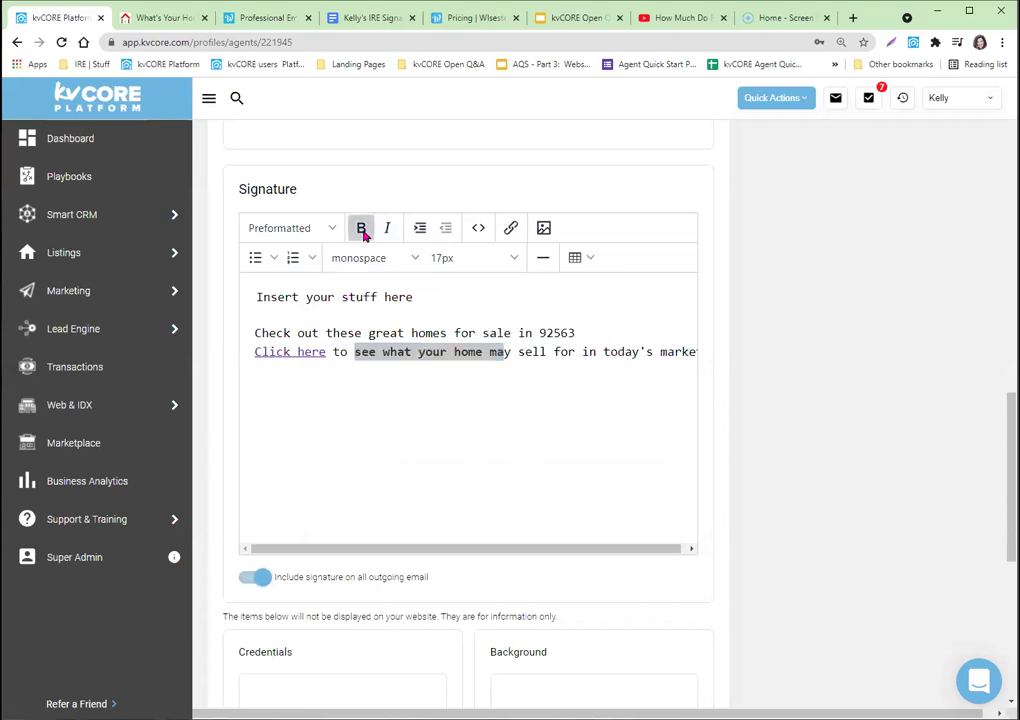
left_click(517, 352)
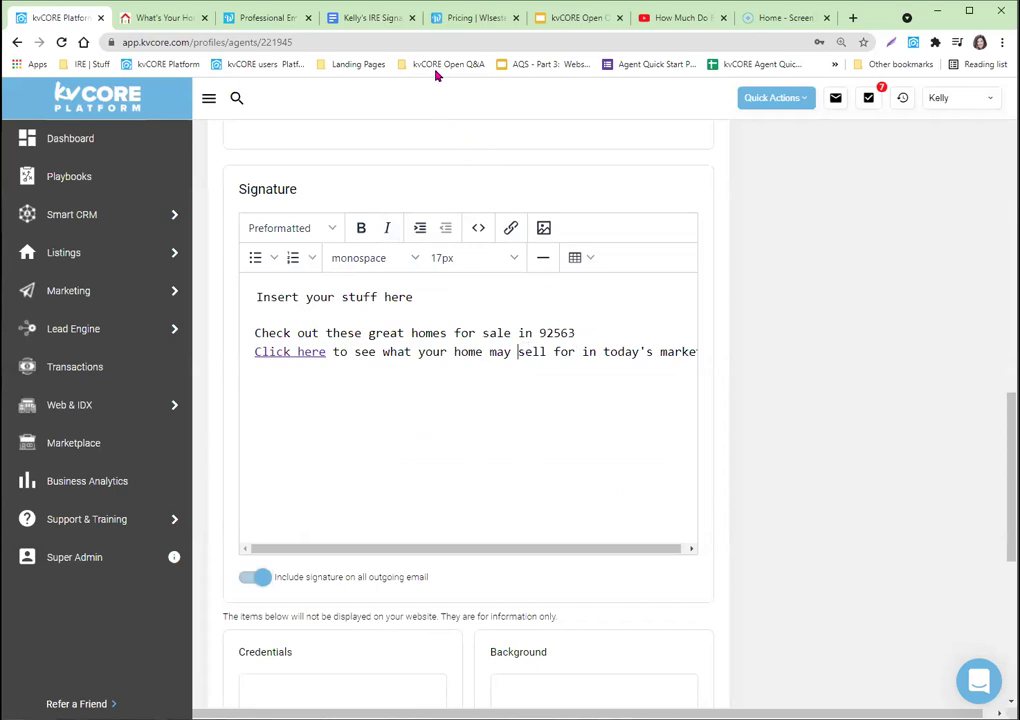
Switch to the Google Docs signature document and copy the complete first signature block, including logo and slogan
left_click(390, 24)
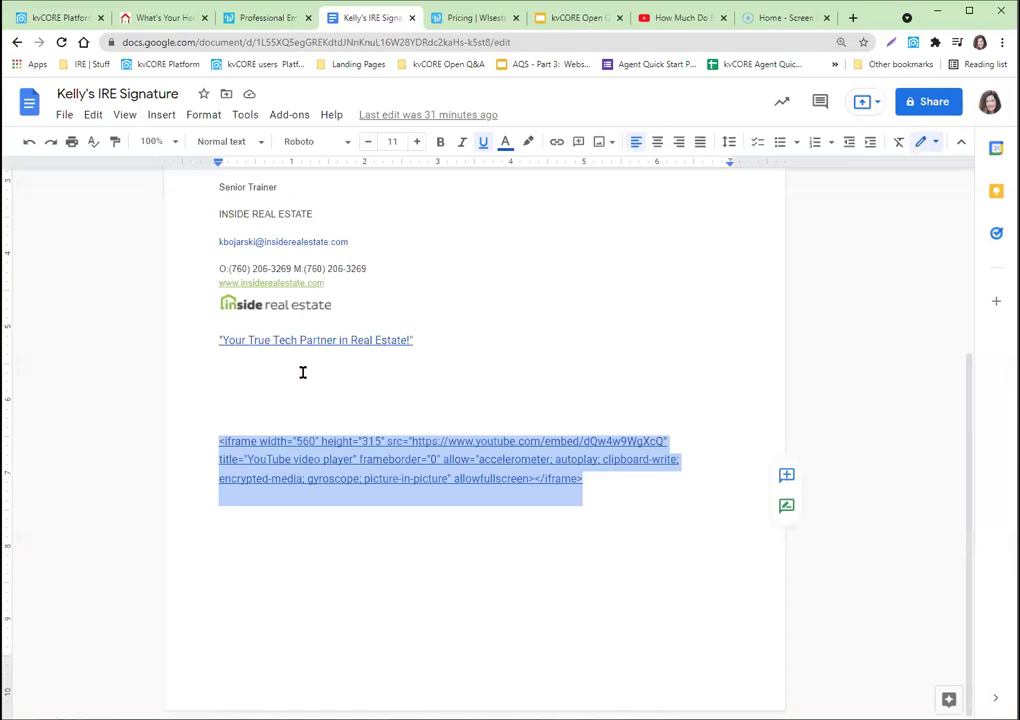
scroll(305, 365, "up", 3)
mouse_move(442, 346)
left_mouse_down()
mouse_move(312, 333)
mouse_move(200, 244)
mouse_move(215, 240)
left_mouse_up()
right_click(238, 263)
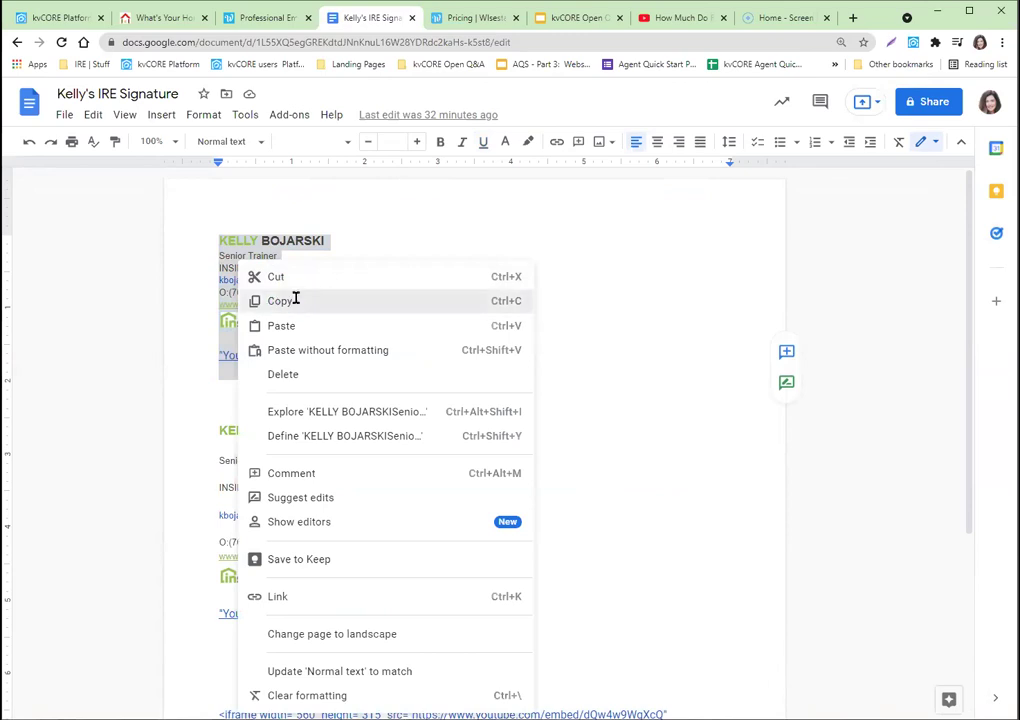
left_click(296, 301)
Return to the kvCORE signature and delete the placeholder line "Insert your stuff here"
left_click(75, 19)
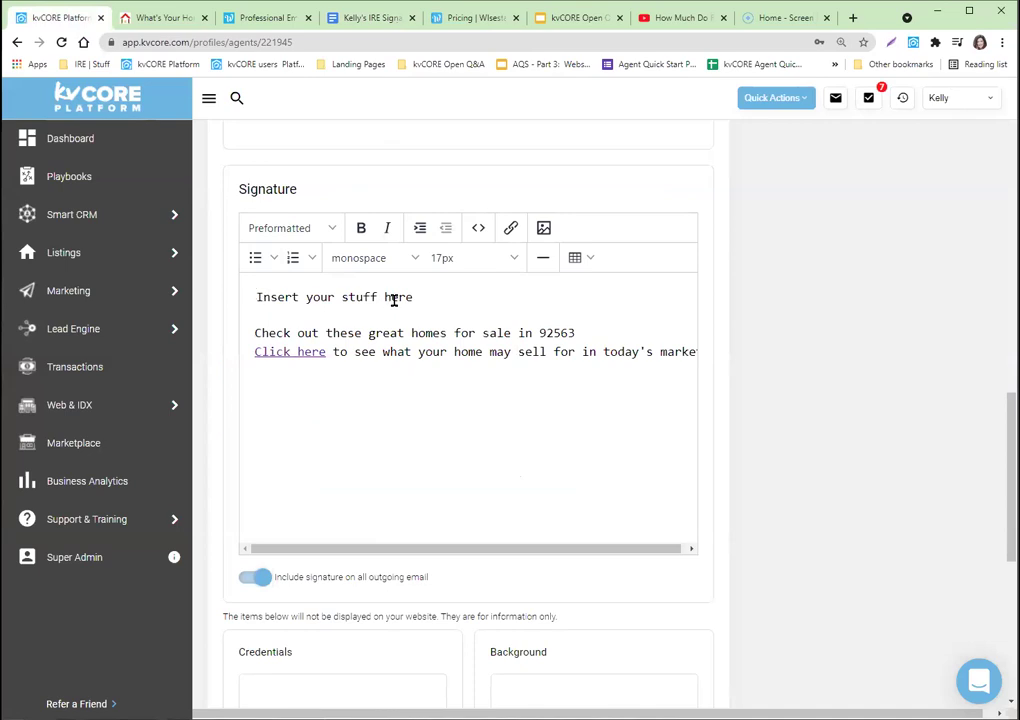
left_click_drag(426, 297, 274, 303)
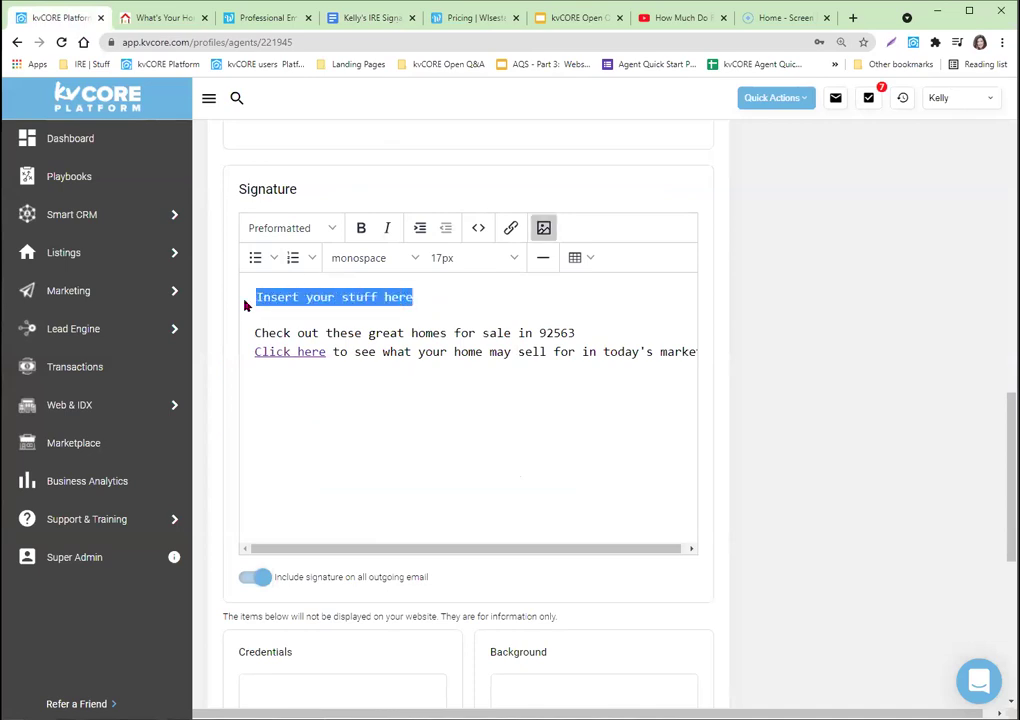
key("BackSpace")
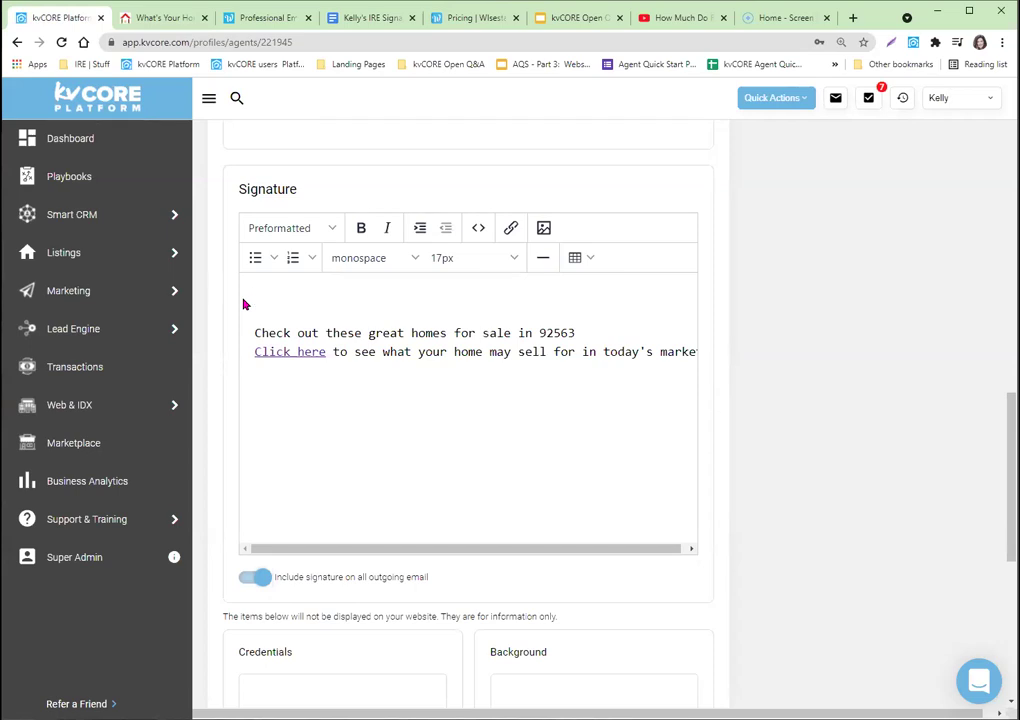
Try pasting the copied signature as plain text above the homes-for-sale line, and delete the pasted text
left_click(244, 304)
type("V")
key("BackSpace")
key("ctrl+v")
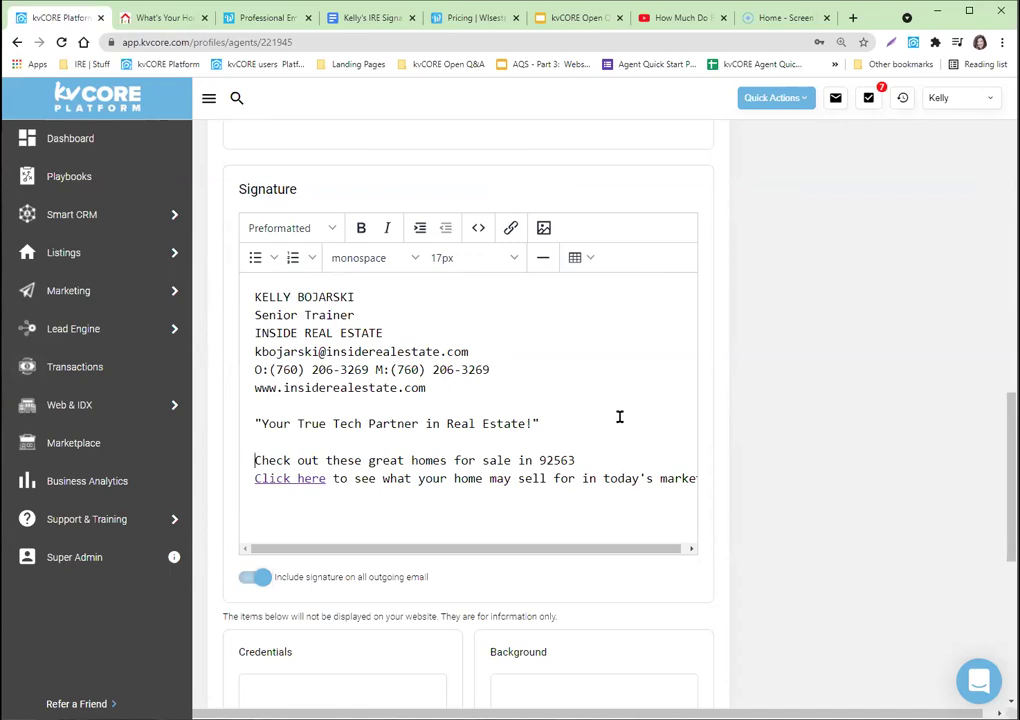
mouse_move(565, 419)
left_mouse_down()
mouse_move(288, 352)
mouse_move(240, 287)
left_mouse_up()
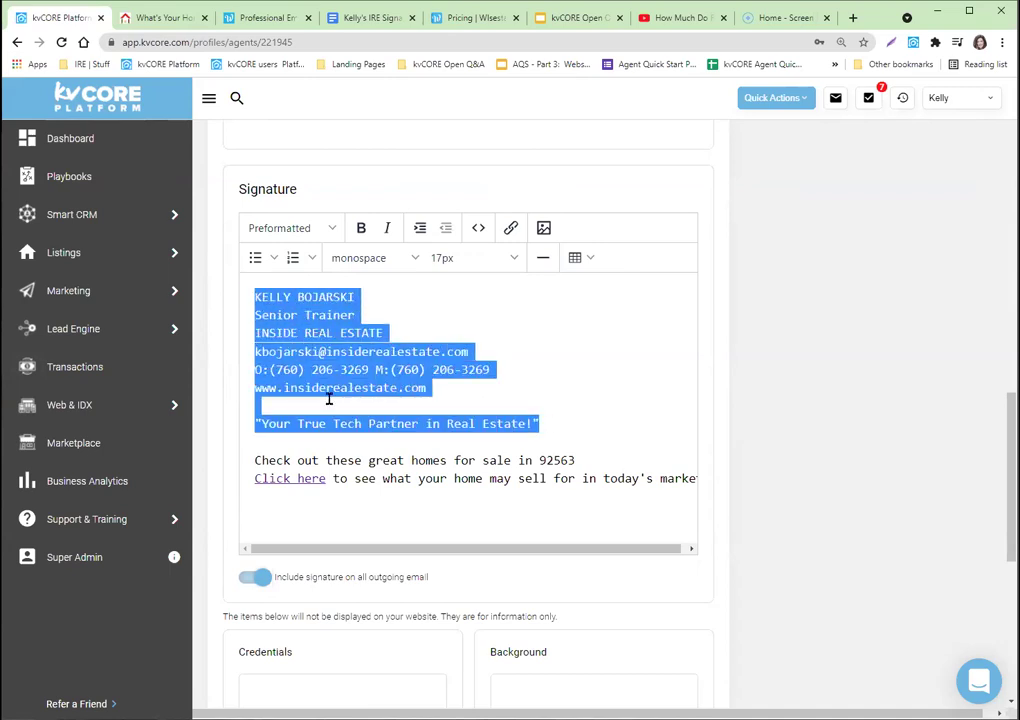
key("BackSpace")
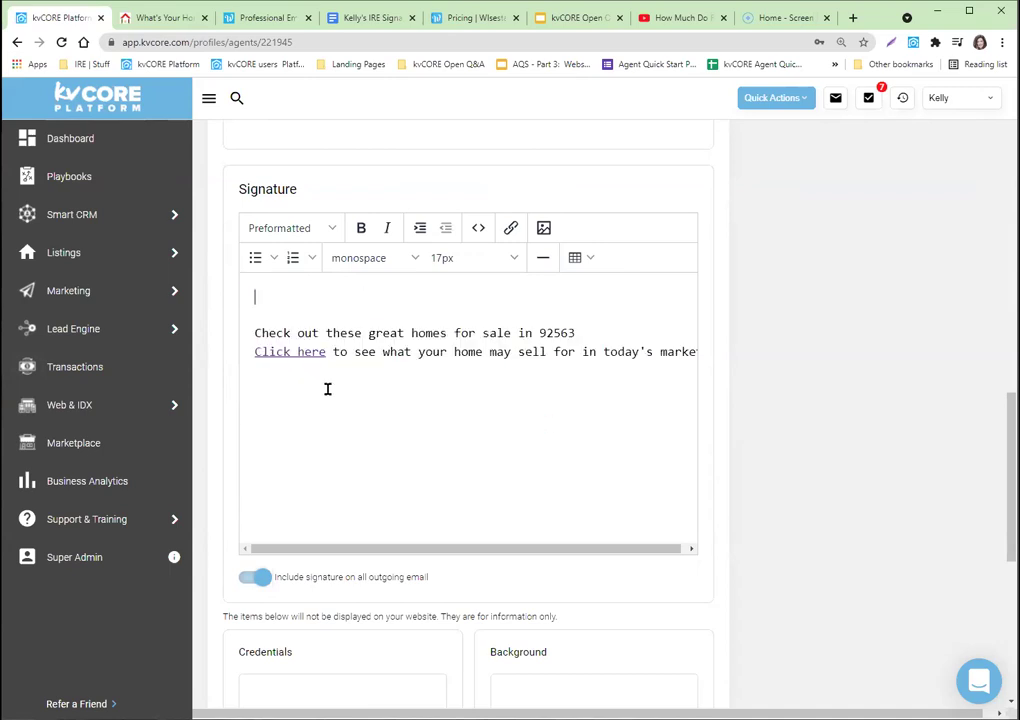
Paste the copied signature with its formatting and logo above the homes-for-sale line and remove the blank lines between them
right_click(260, 292)
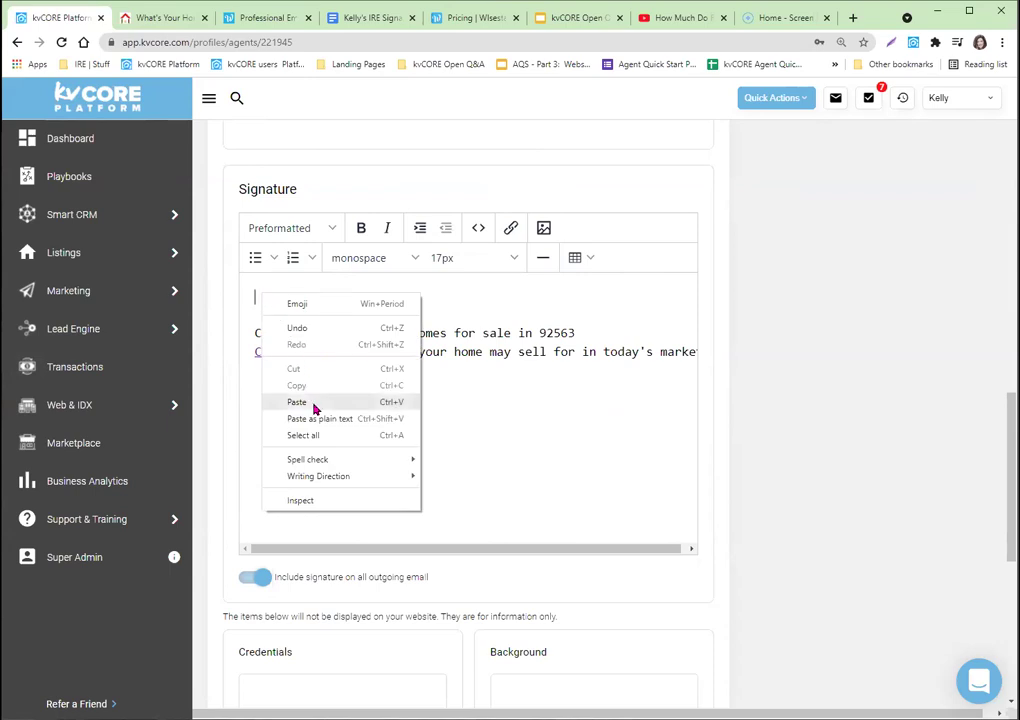
left_click(313, 399)
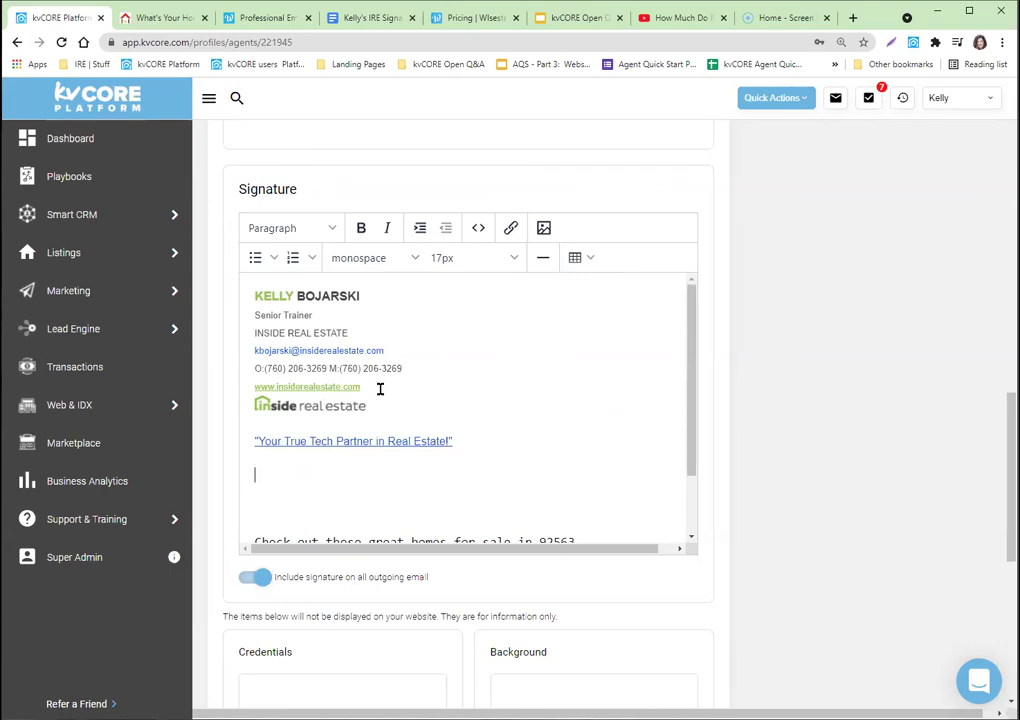
key("Delete")
key("Delete")
key("Delete")
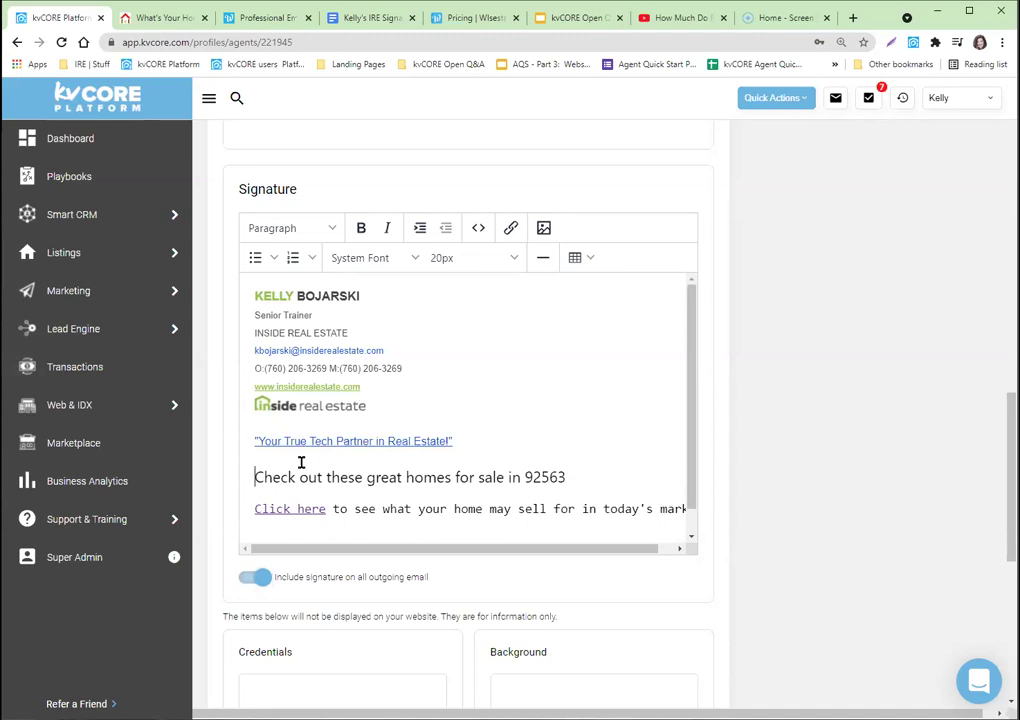
Remove "Check out" from the start of the homes-for-sale line and append "text the word HOME to" after 92563
left_click_drag(326, 478, 229, 483)
key("BackSpace")
left_click(537, 465)
type("tesds")
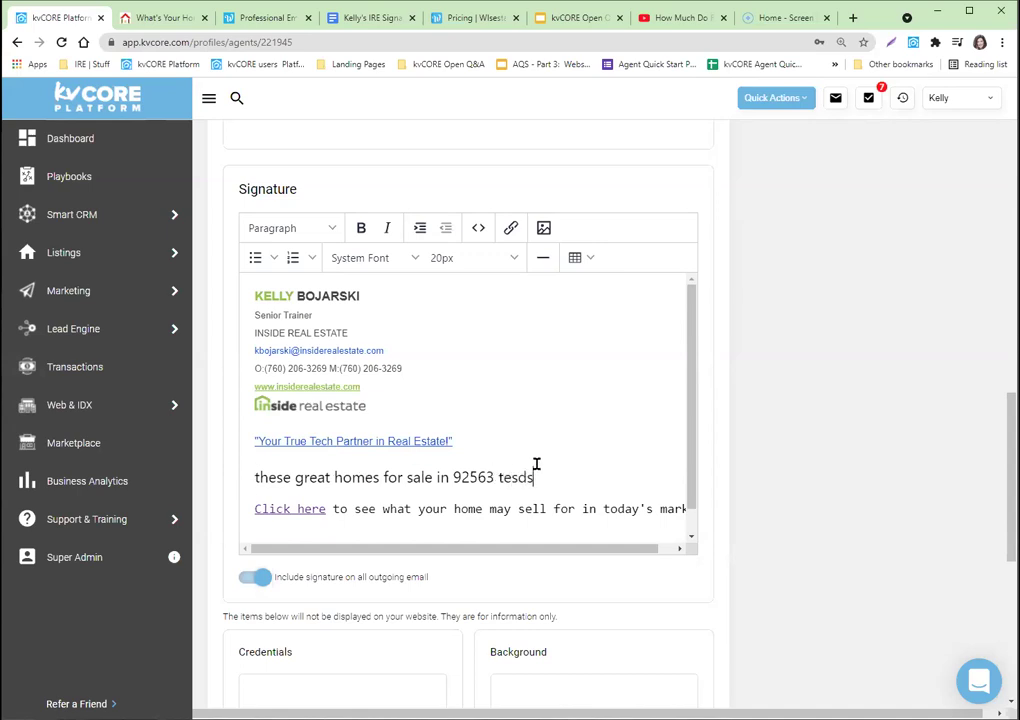
key("BackSpace")
key("BackSpace")
key("BackSpace")
type("xt the word HOME to")
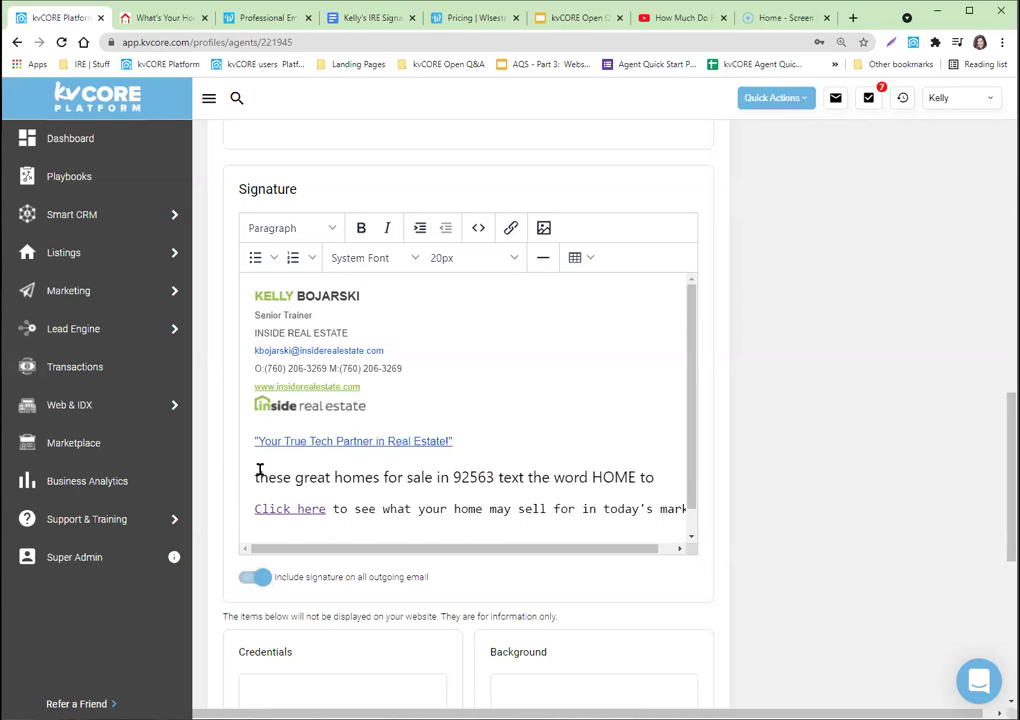
left_click_drag(255, 477, 660, 475)
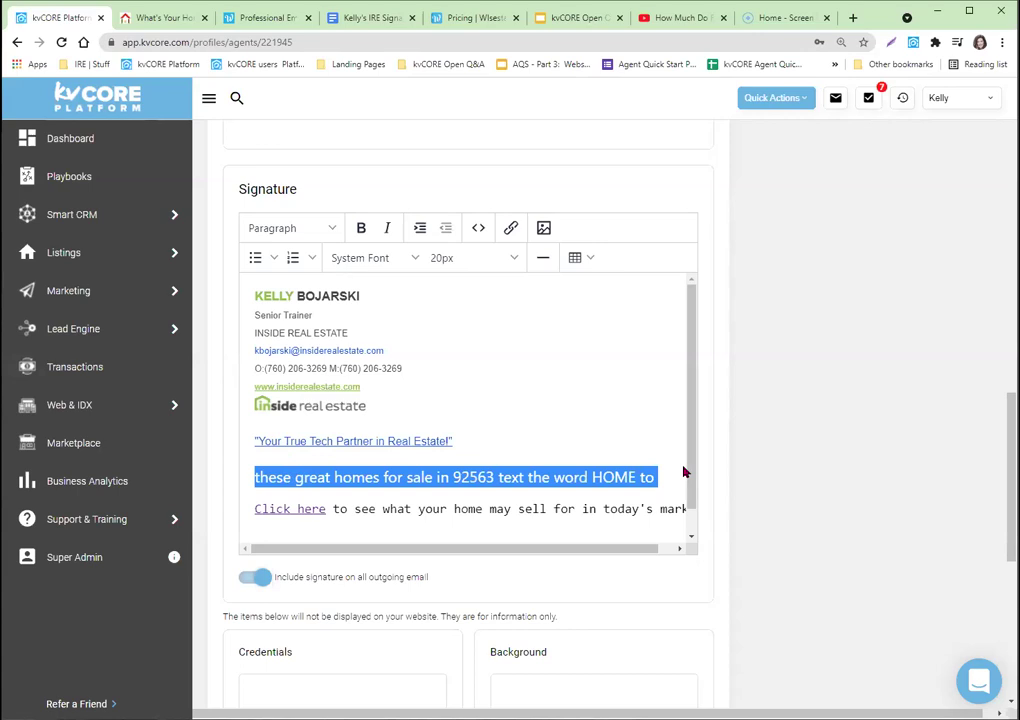
left_click(684, 472)
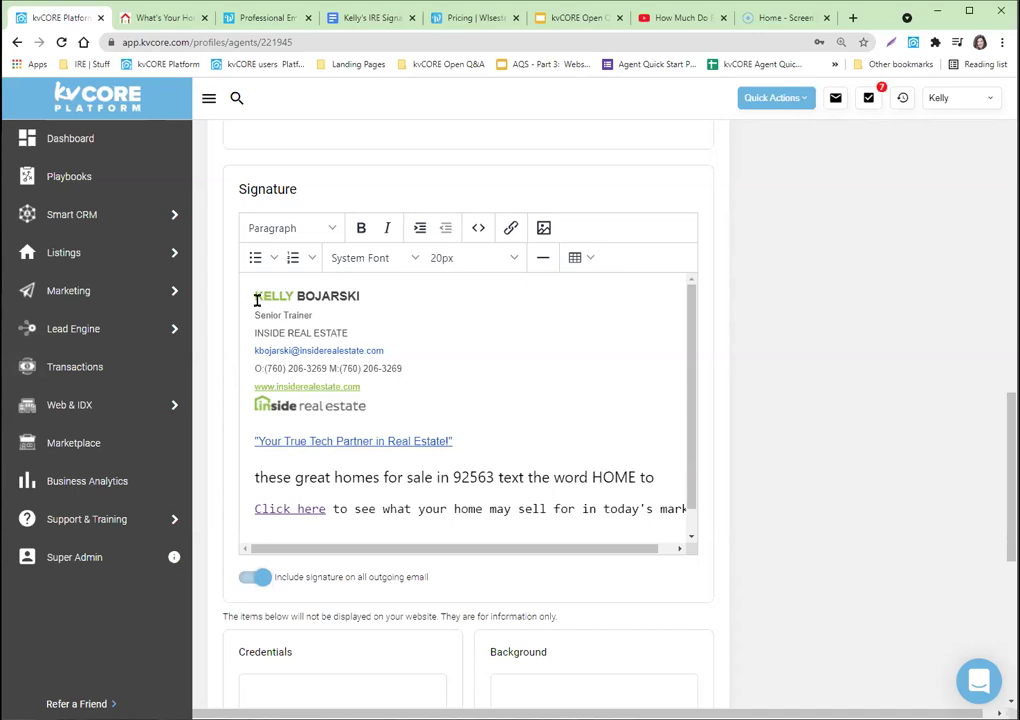
Delete the entire content of the kvCORE email signature
mouse_move(254, 296)
left_mouse_down()
mouse_move(535, 511)
mouse_move(665, 524)
left_mouse_up()
key("BackSpace")
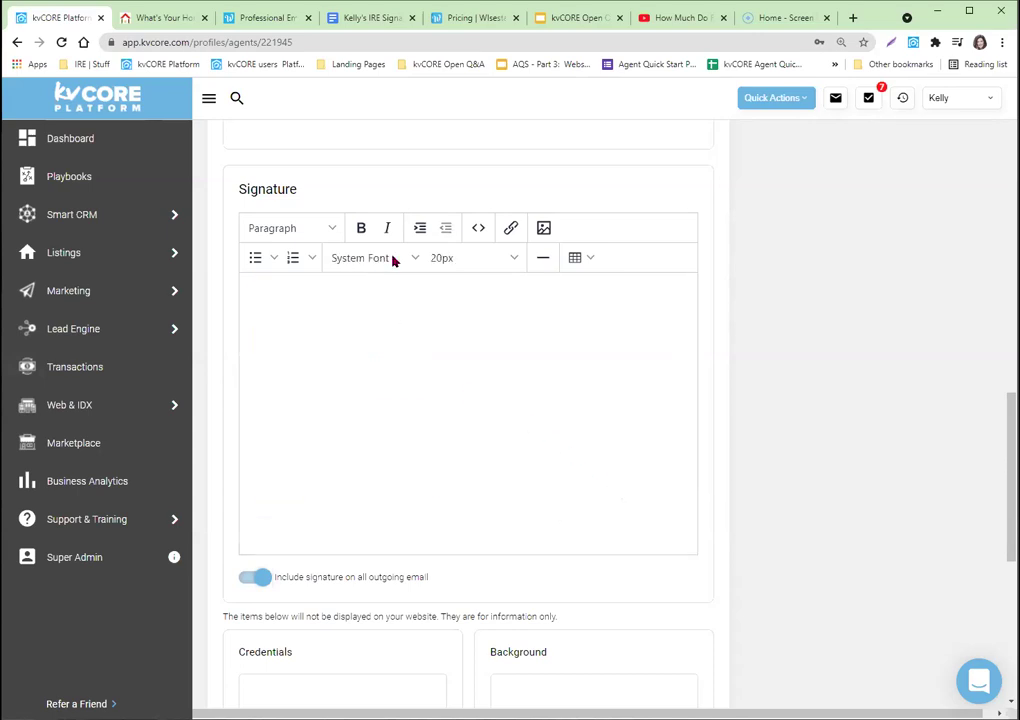
Switch to WiseStamp, view its pricing page, and open the IRE Signature for editing from the saved signatures
left_click(461, 22)
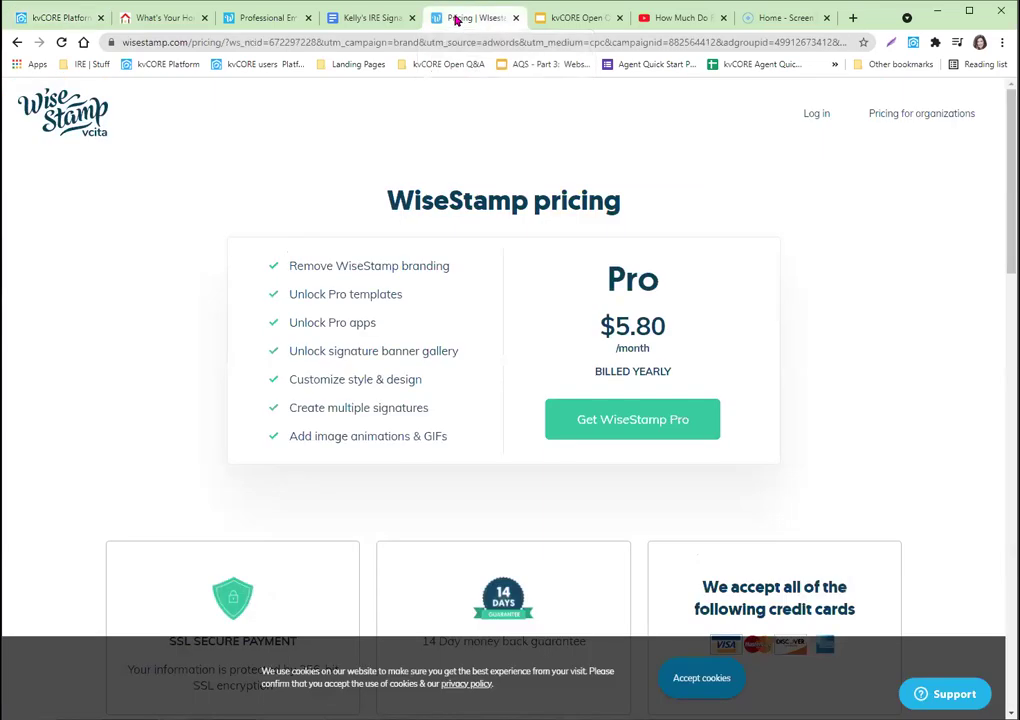
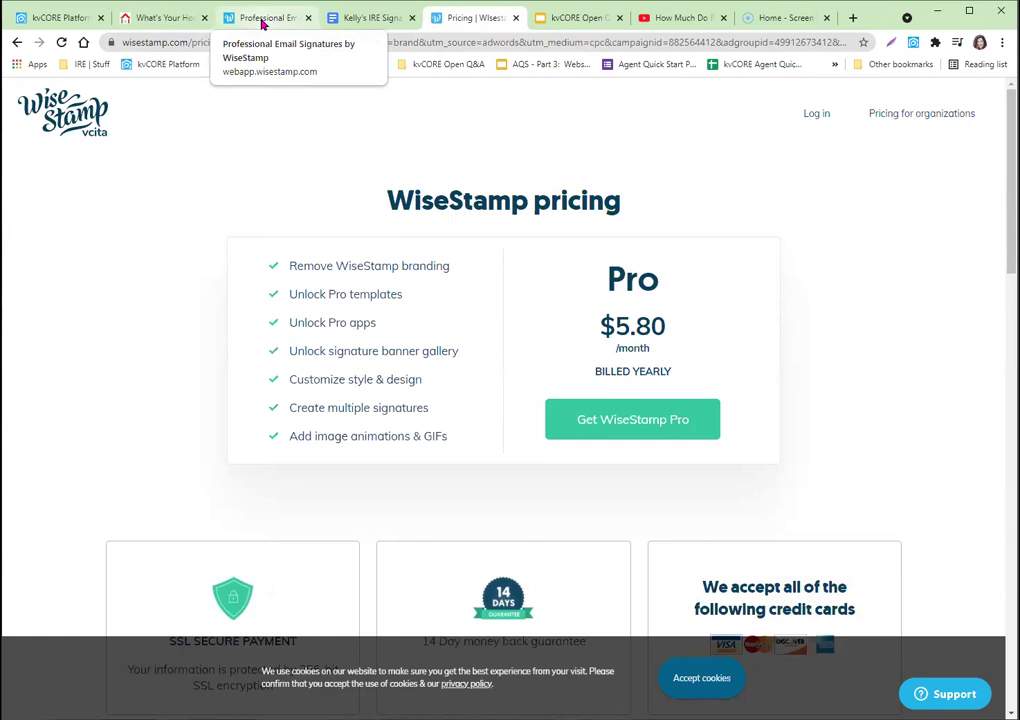
left_click(263, 20)
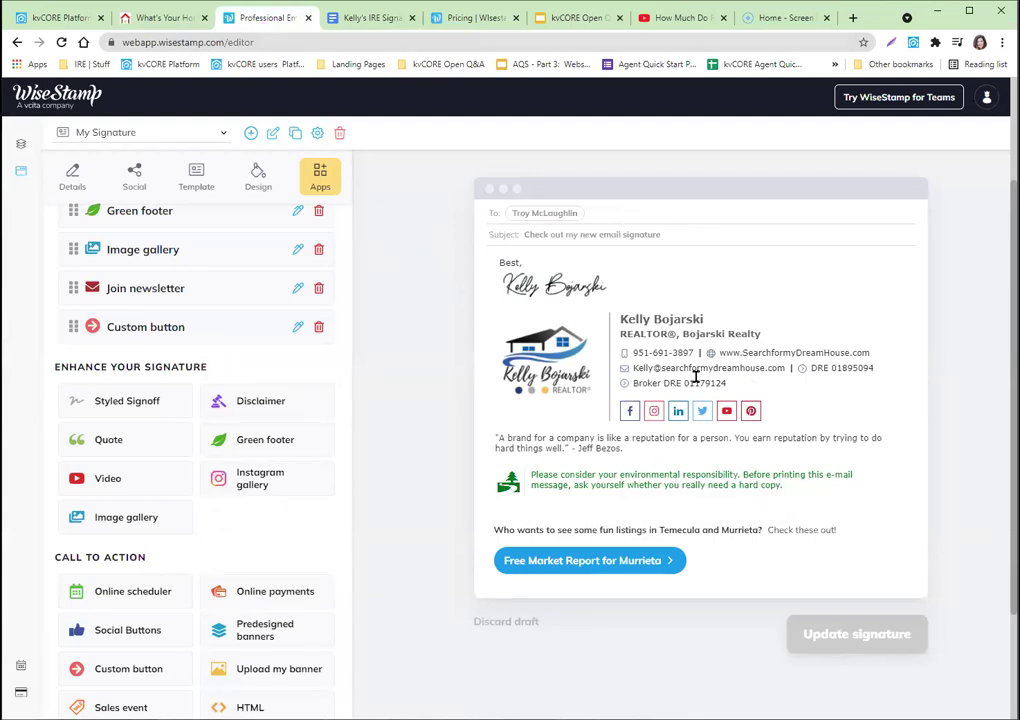
scroll(390, 308, "up", 2)
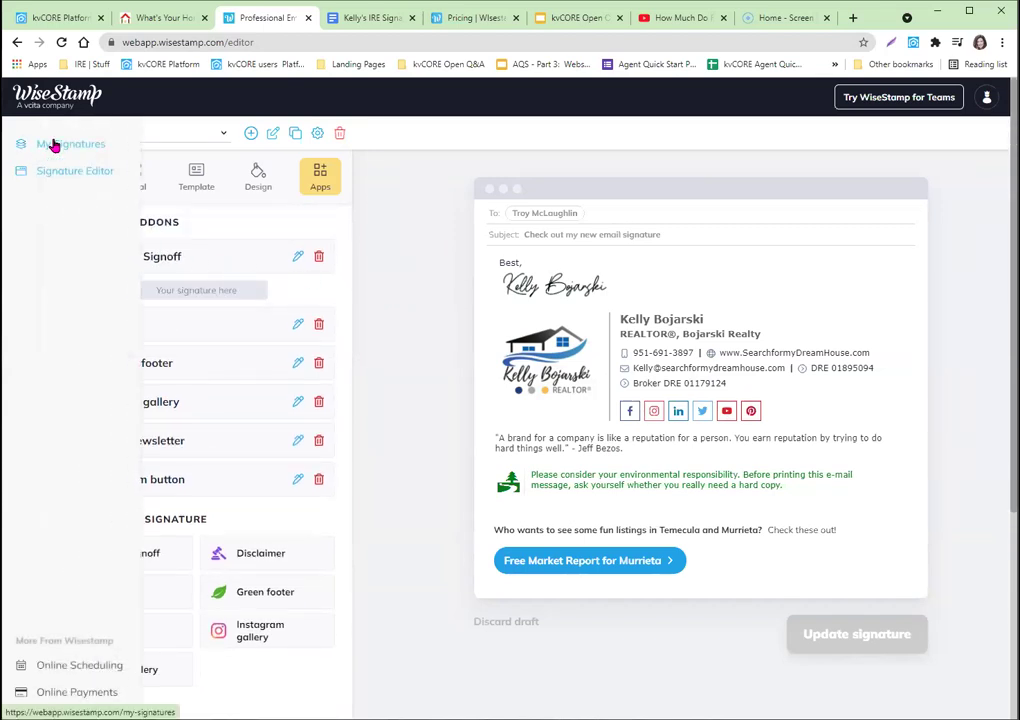
left_click(55, 143)
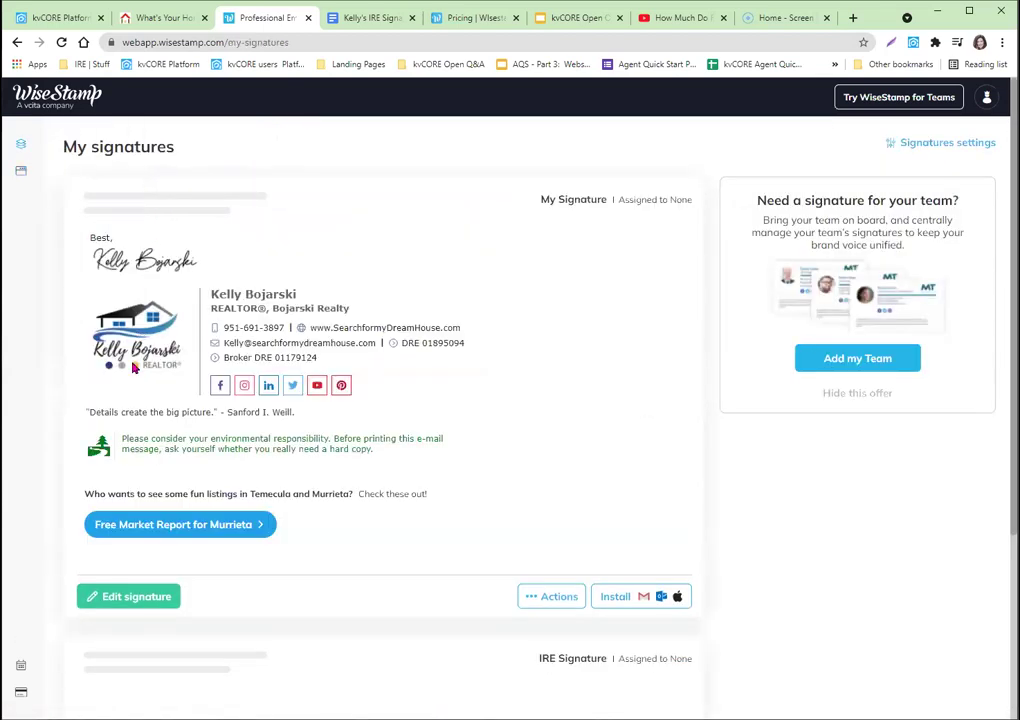
scroll(134, 640, "down", 4)
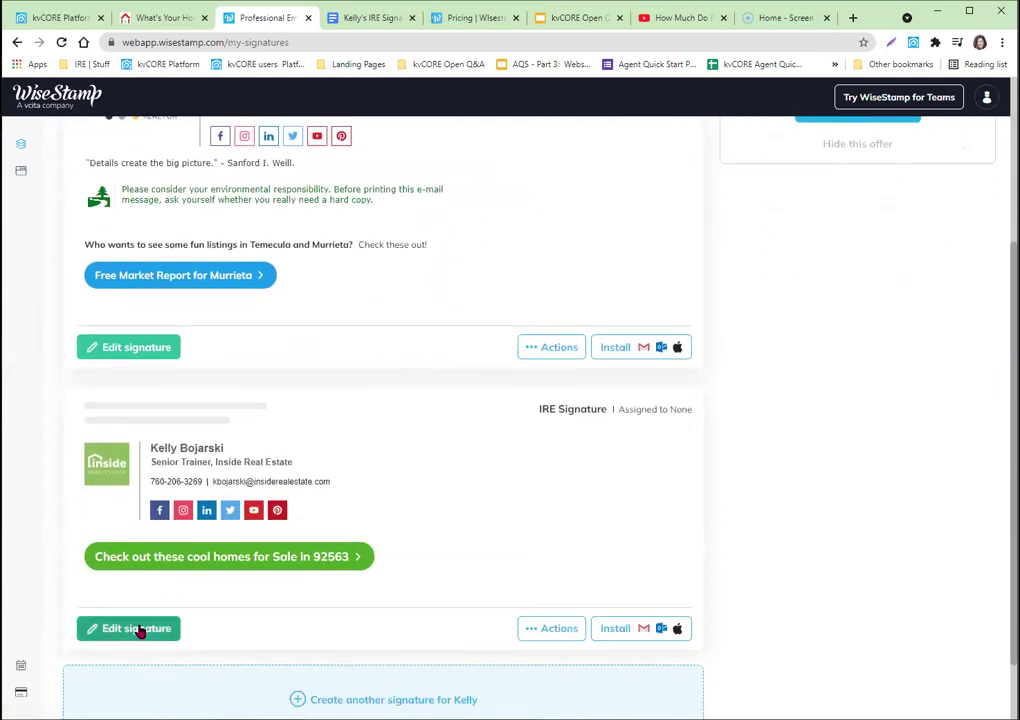
left_click(138, 629)
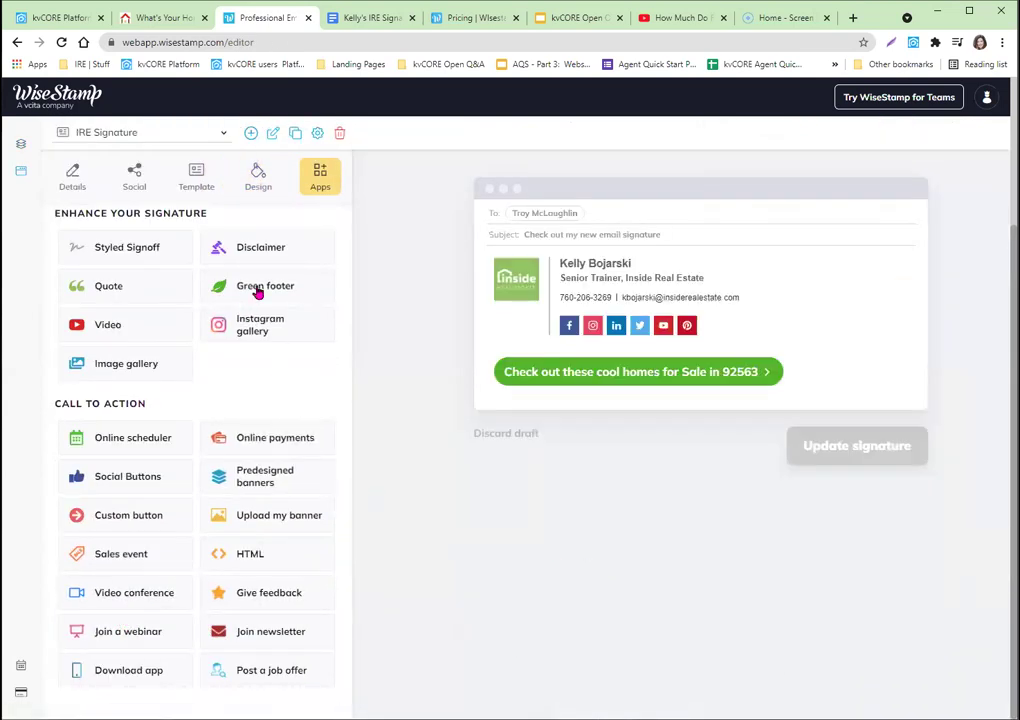
Preview the disclaimer and styled signoff add-ons and review the signature's details and social profiles
left_click(300, 261)
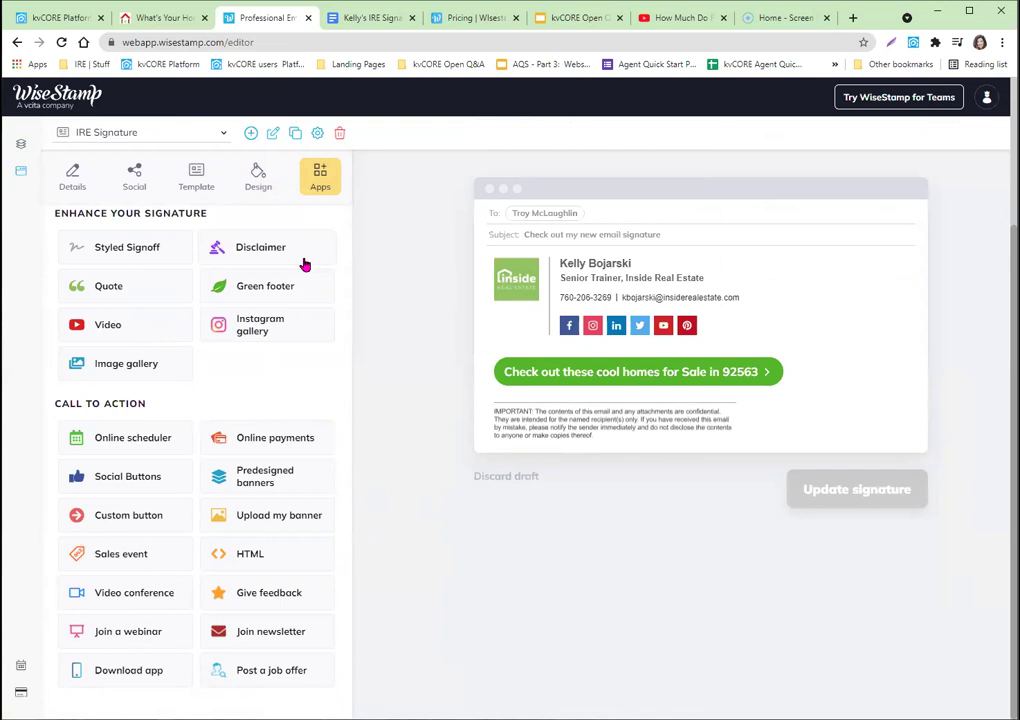
left_click(174, 238)
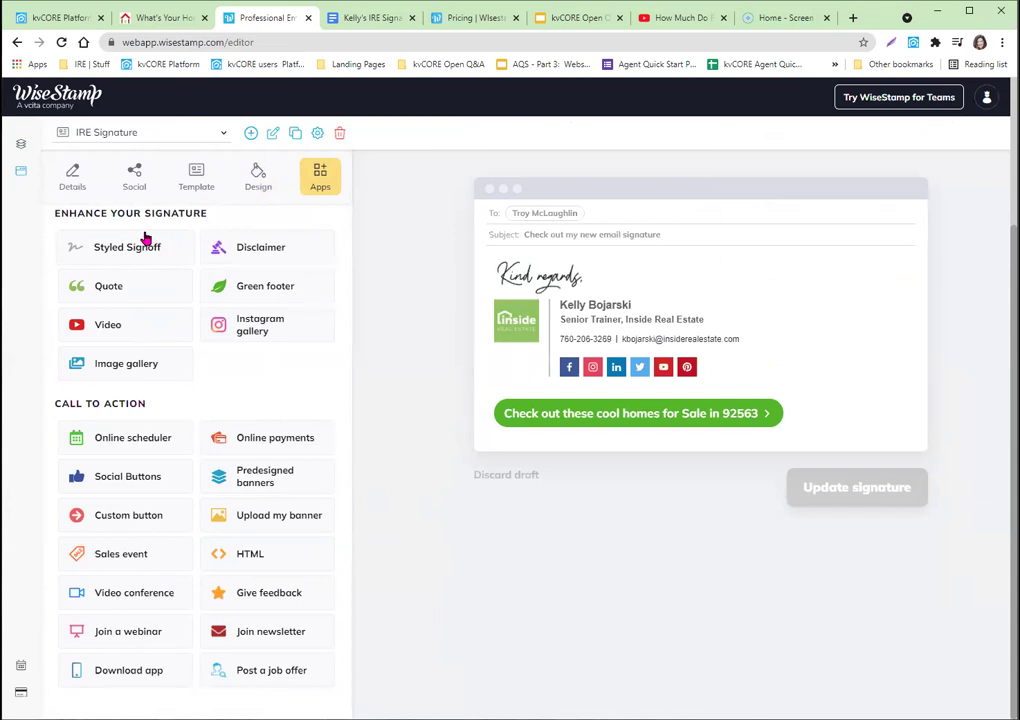
left_click(66, 181)
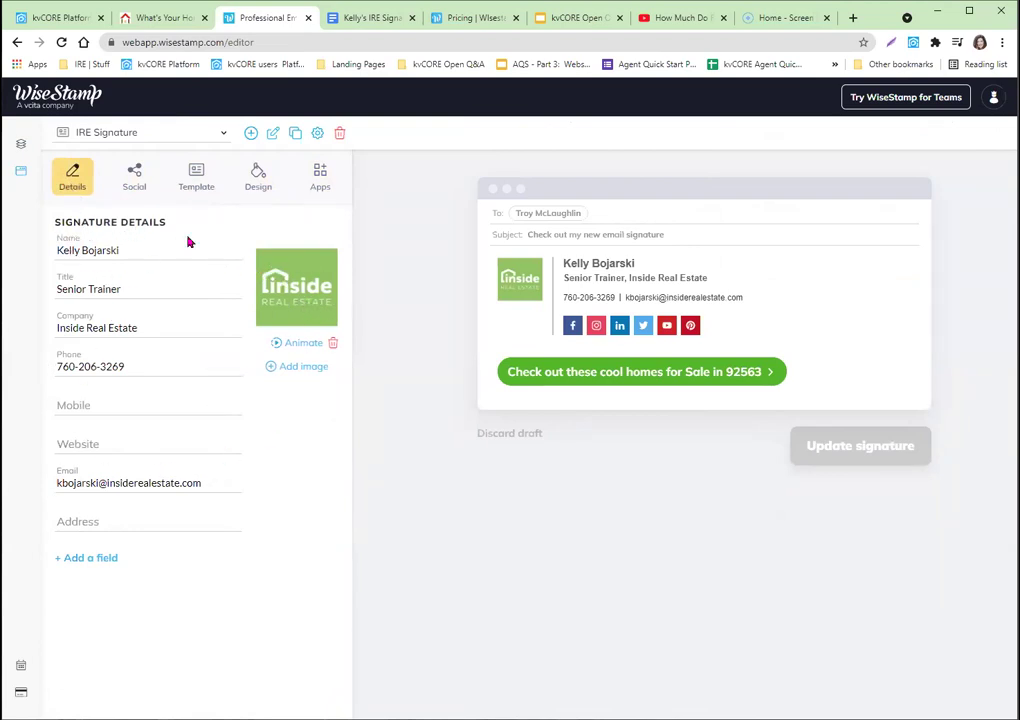
left_click(134, 180)
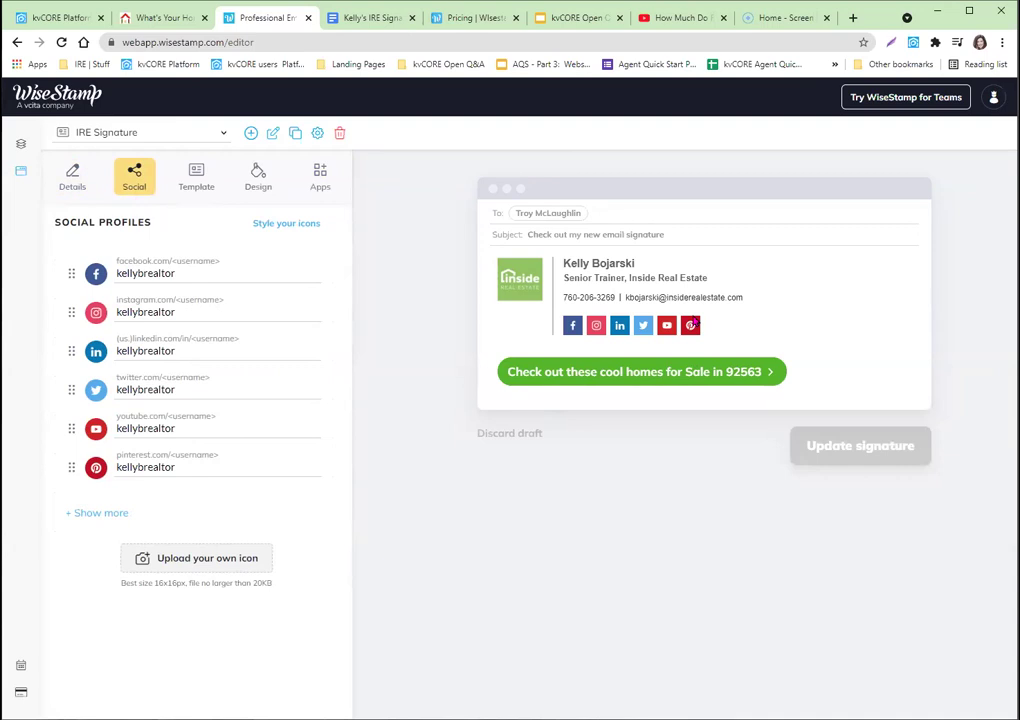
Try the Stacked template on the IRE Signature and return it to the Classic template
left_click(199, 180)
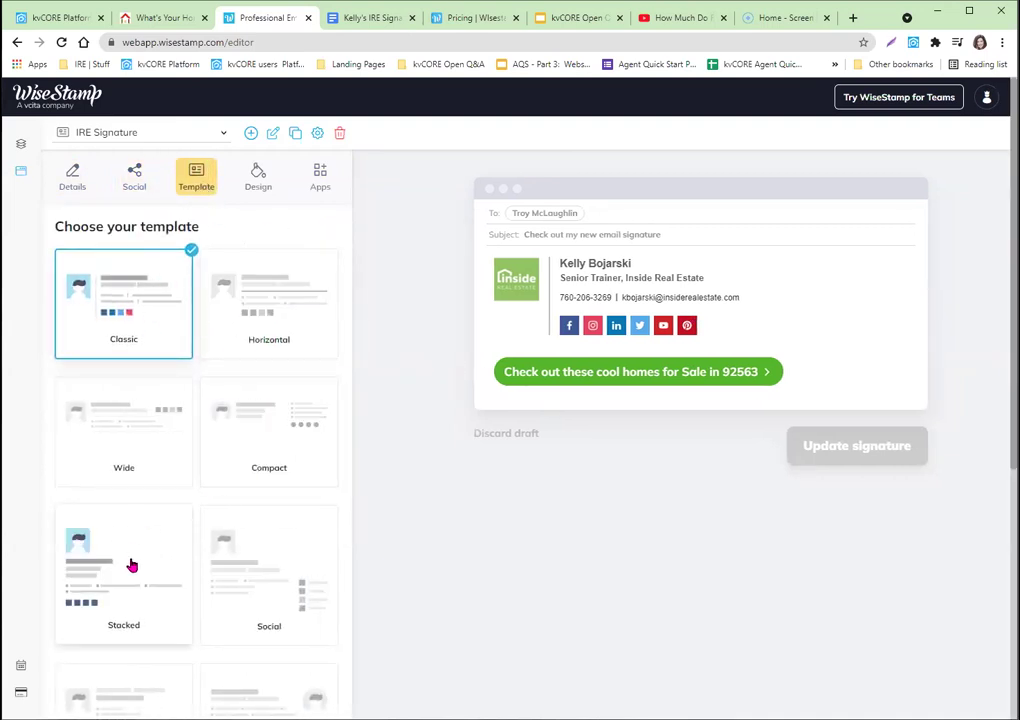
left_click(108, 553)
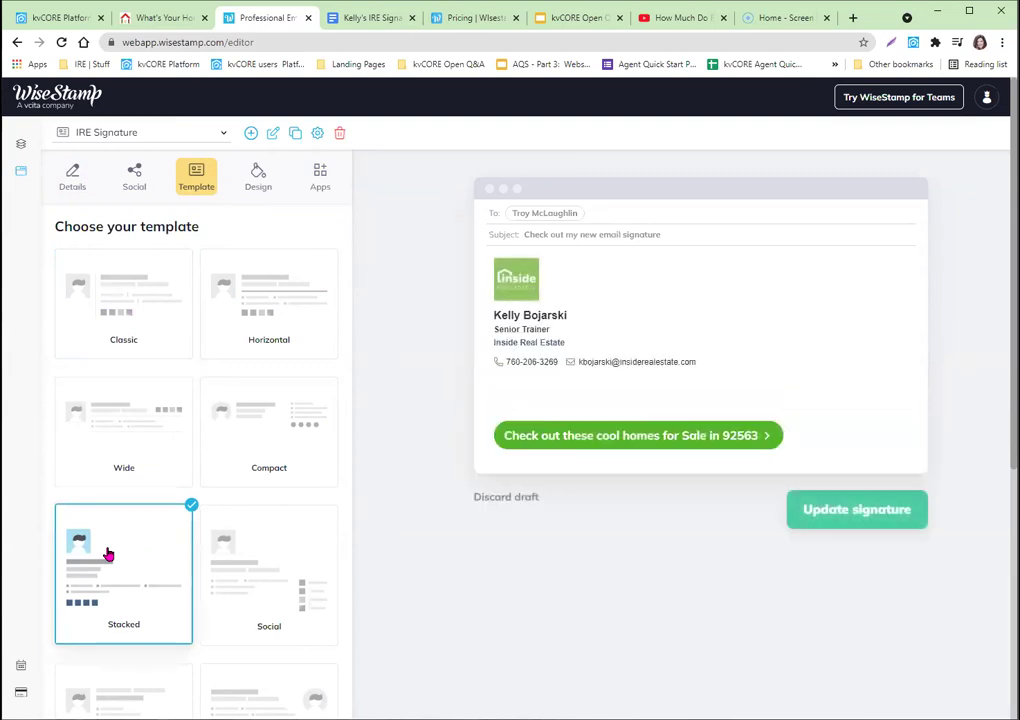
left_click(113, 309)
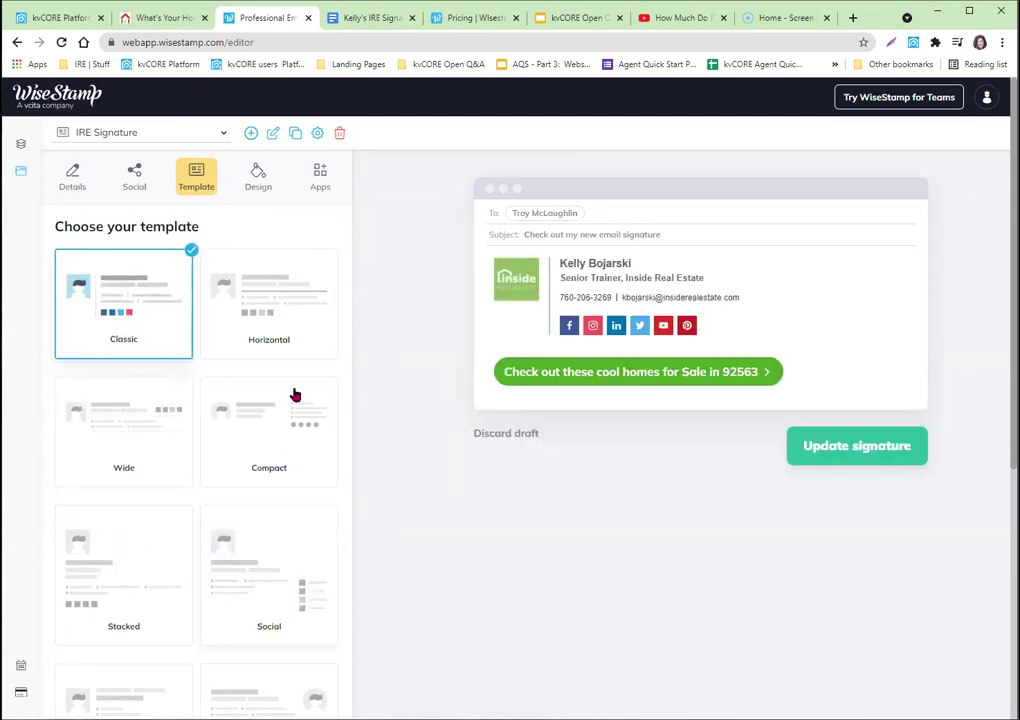
Review the signature's design settings for font, color, images, details, social icons and decorative line
left_click(258, 175)
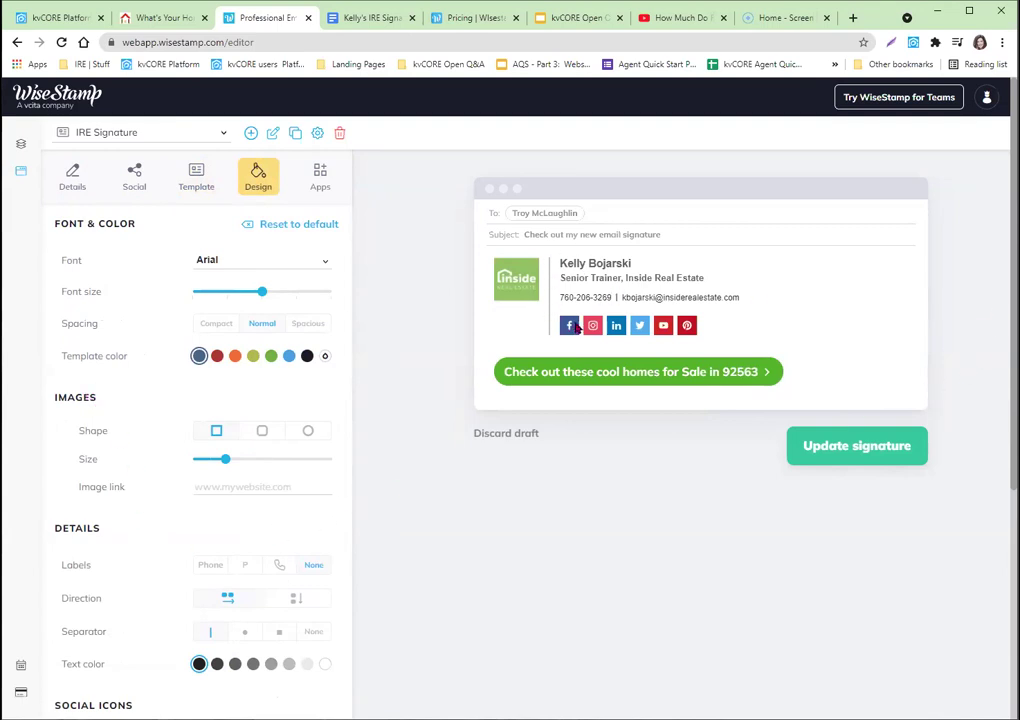
scroll(197, 420, "down", 4)
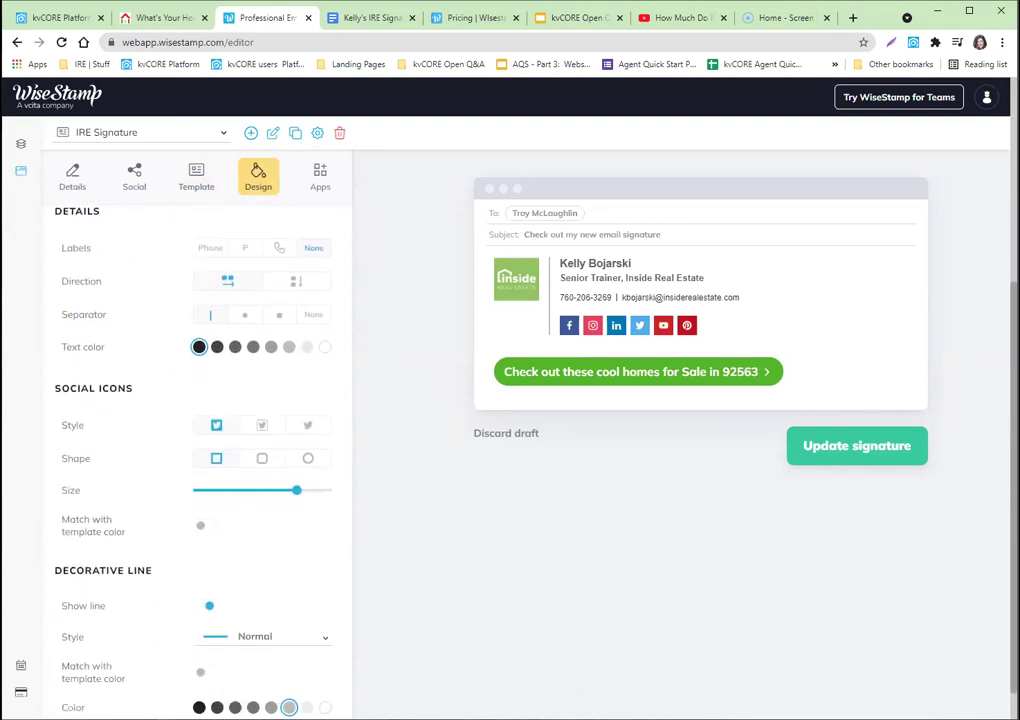
scroll(995, 314, "up", 5)
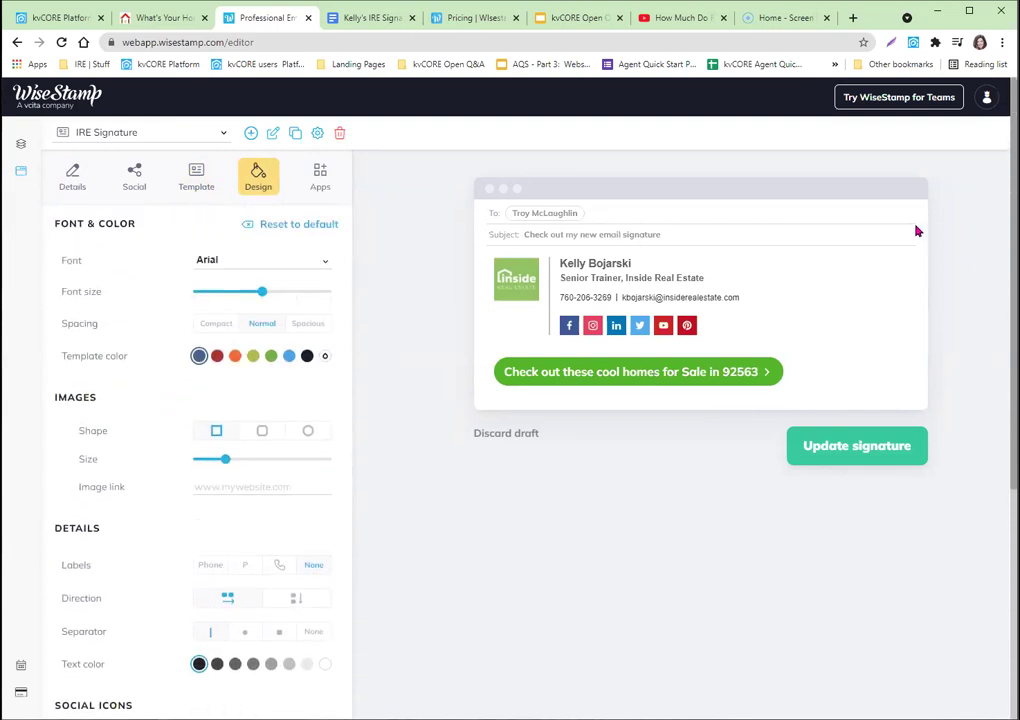
Try a handwritten Kind Regards styled signoff in size S and leave the signoff settings without adding it
left_click(320, 174)
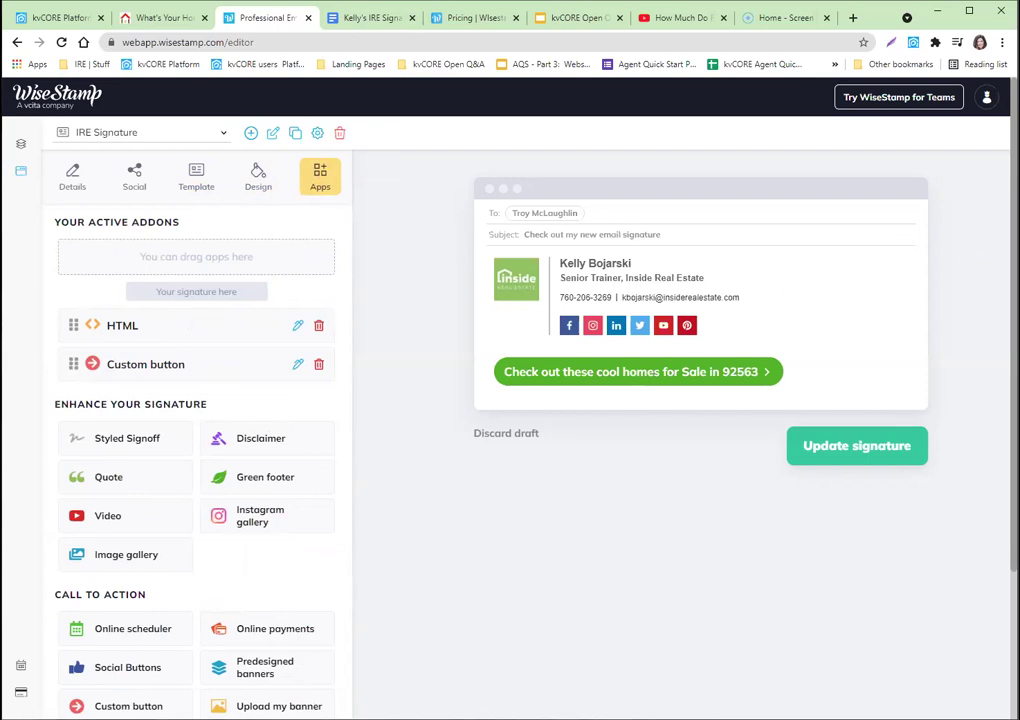
scroll(195, 450, "down", 3)
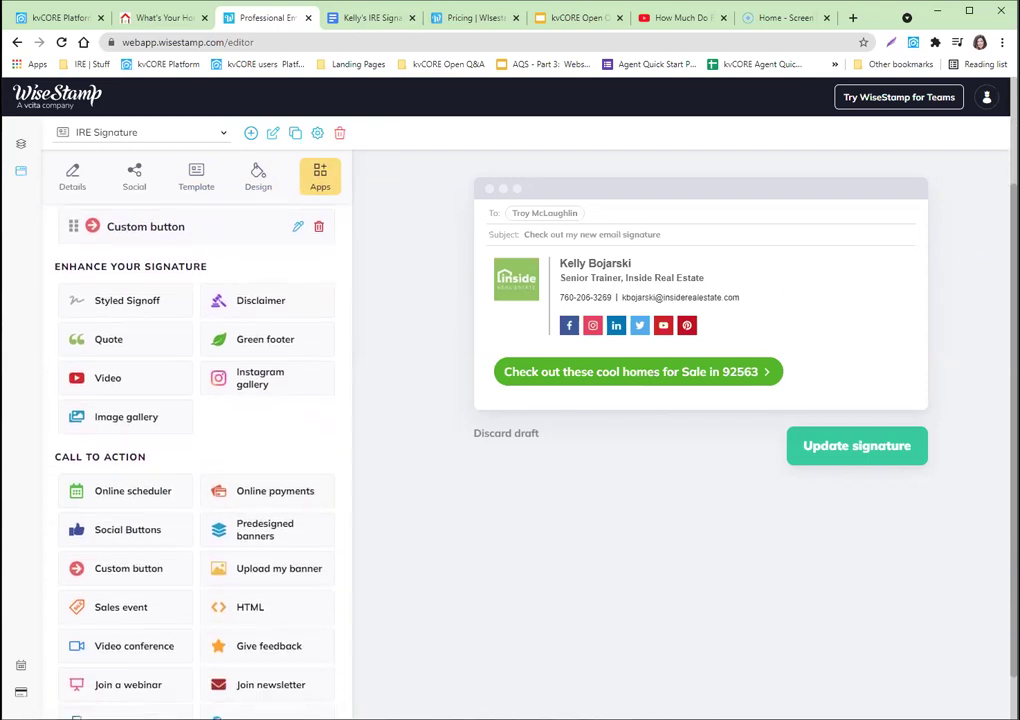
scroll(195, 450, "down", 1)
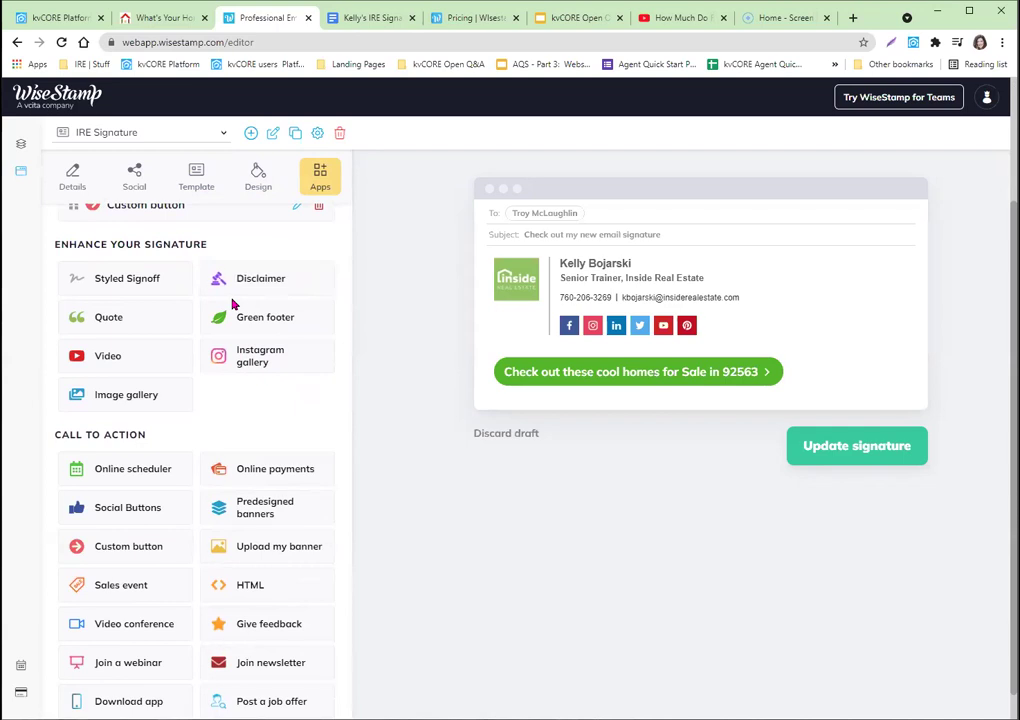
left_click(116, 284)
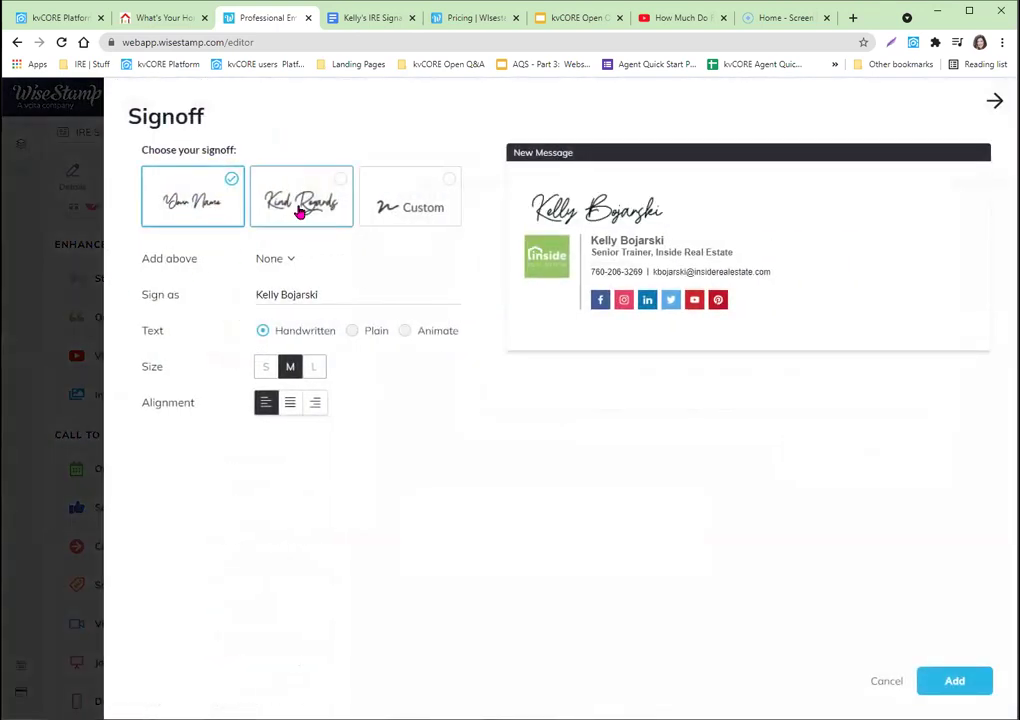
left_click(303, 203)
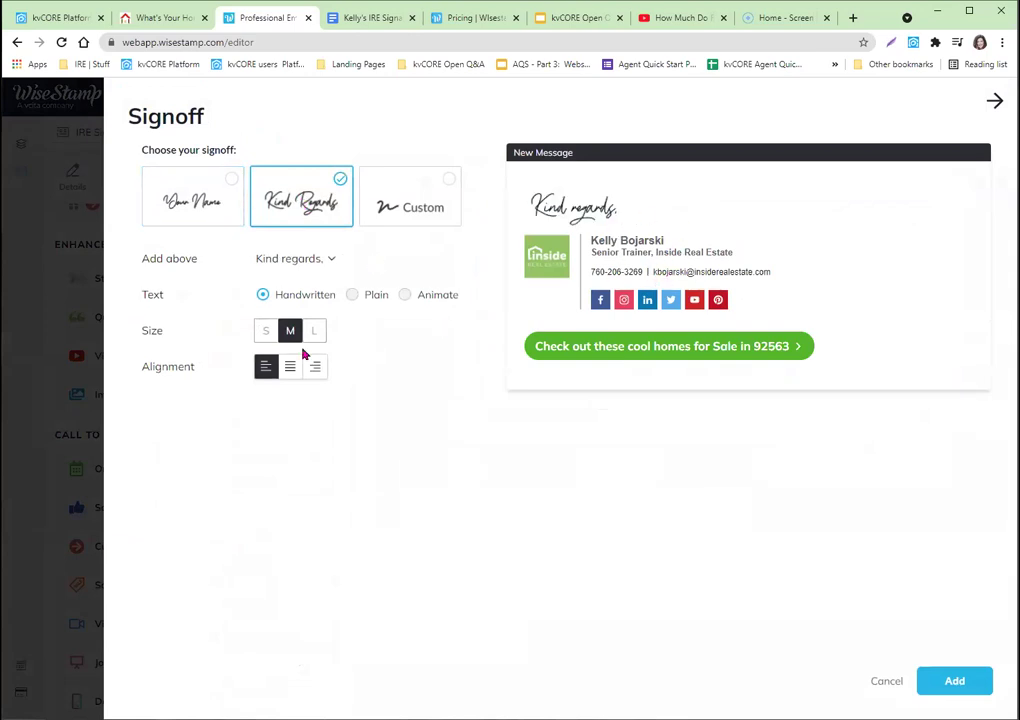
left_click(264, 332)
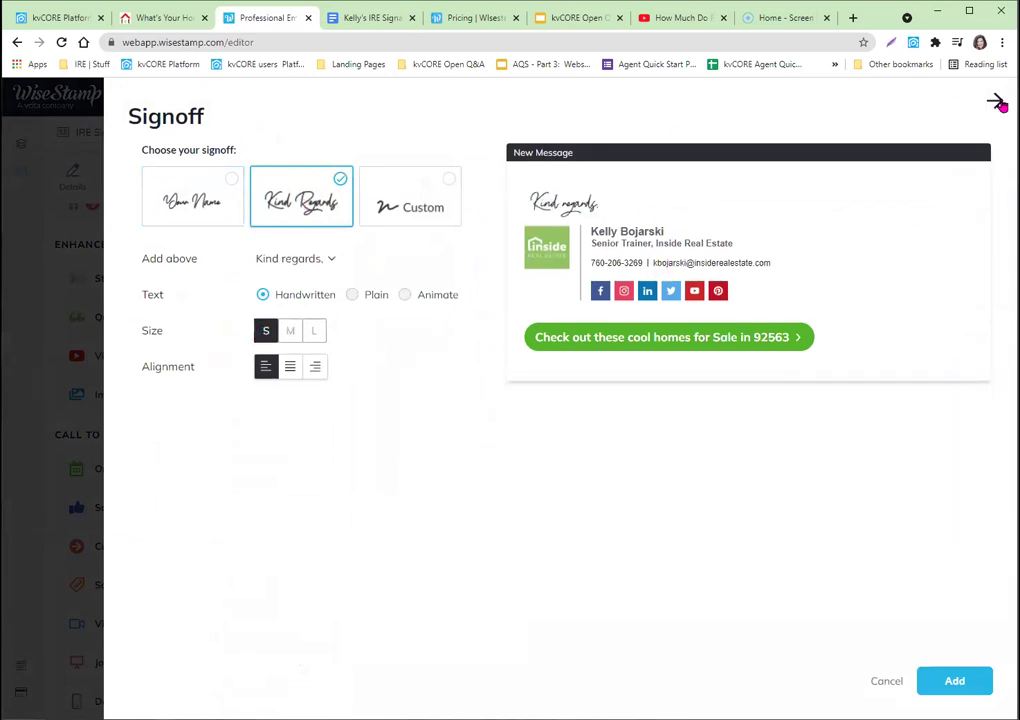
left_click(996, 102)
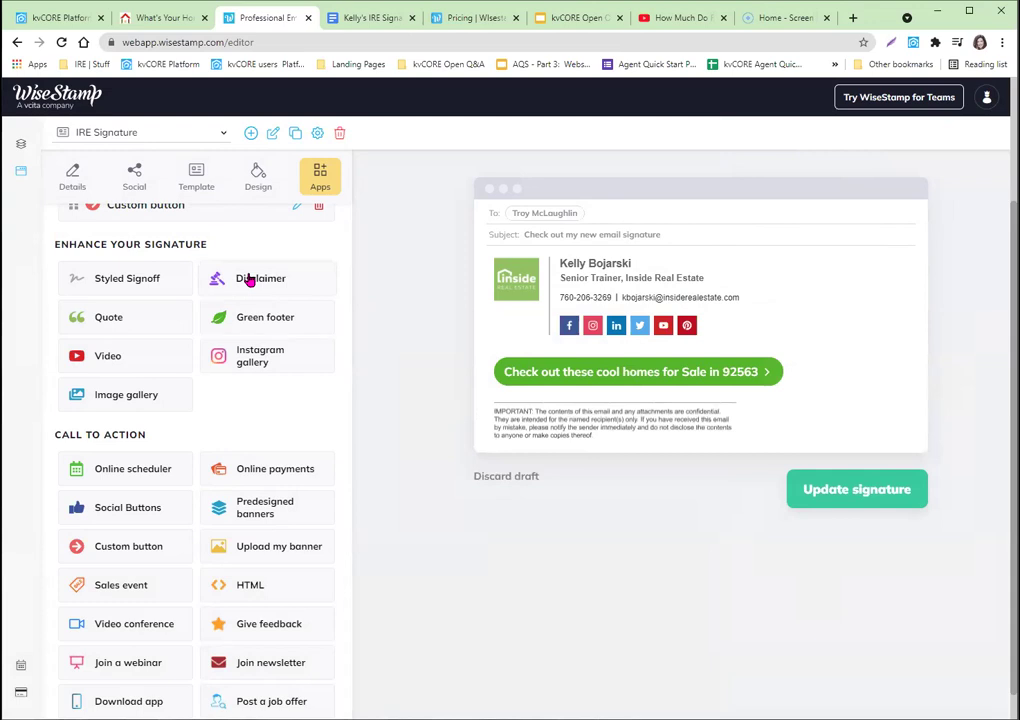
Examine the disclaimer types, green footer texts and Instagram gallery preview available as signature add-ons
left_click(250, 279)
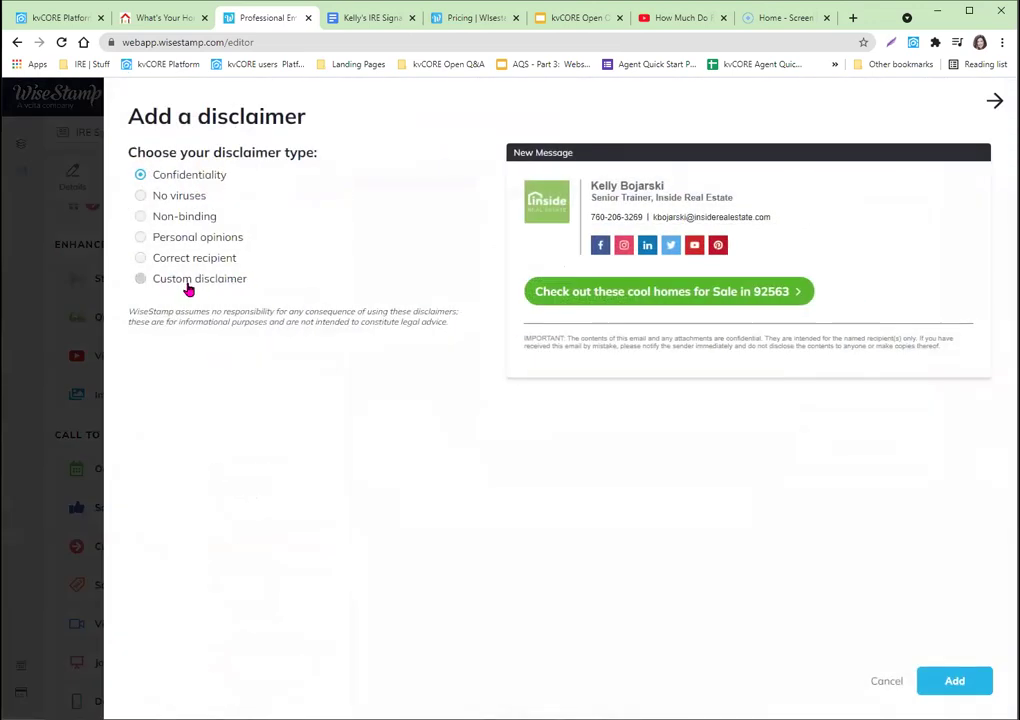
left_click(993, 101)
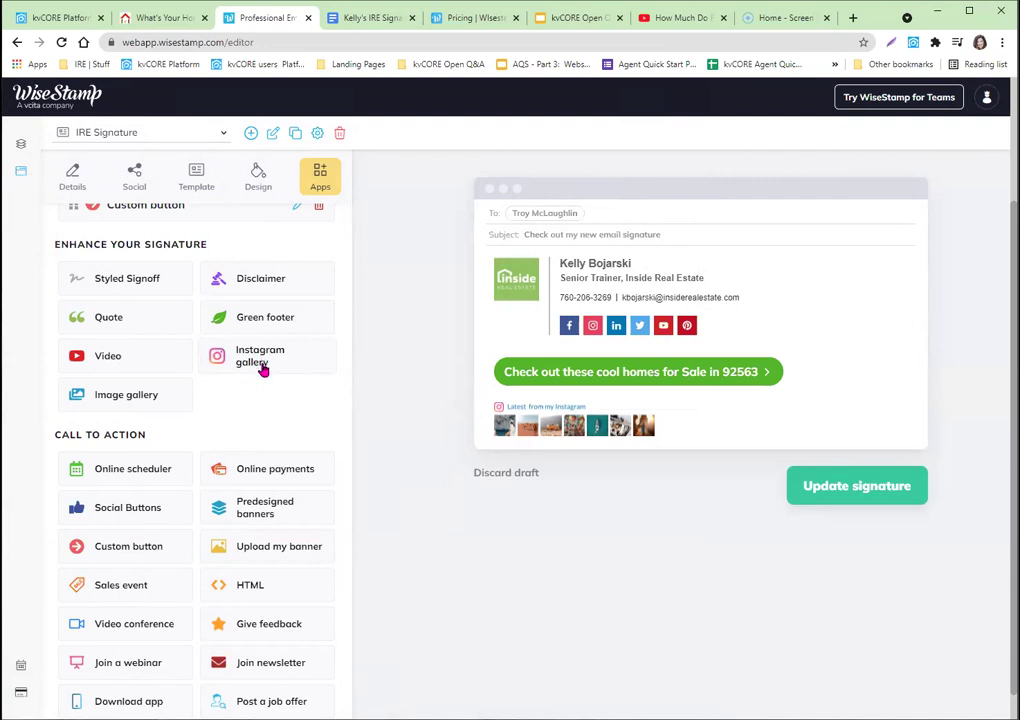
left_click(262, 319)
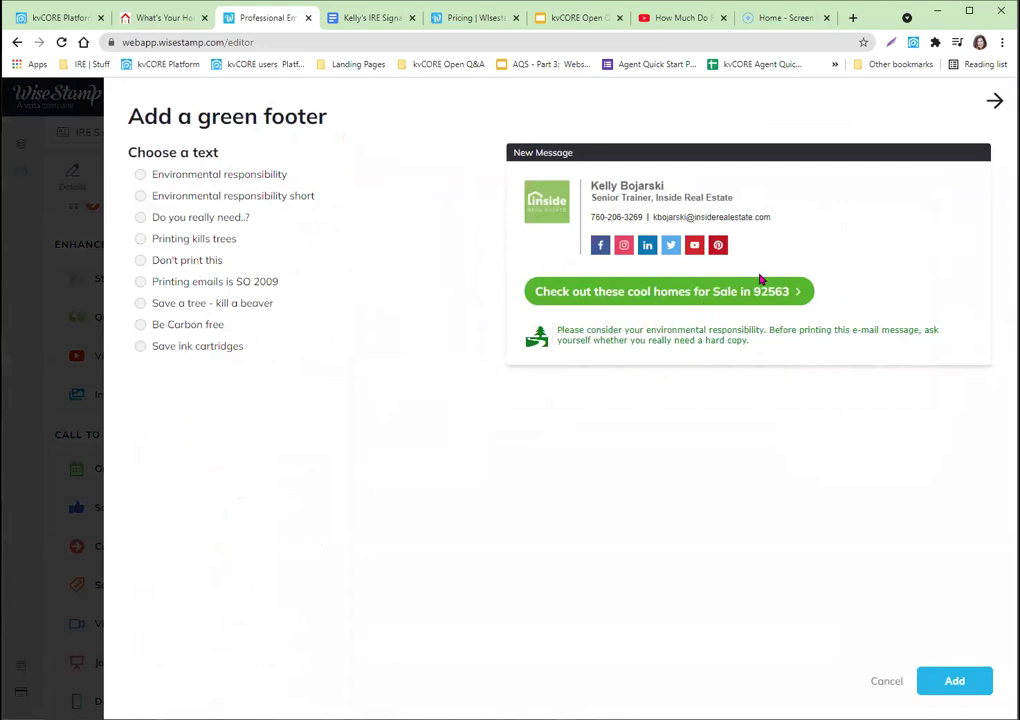
left_click(995, 100)
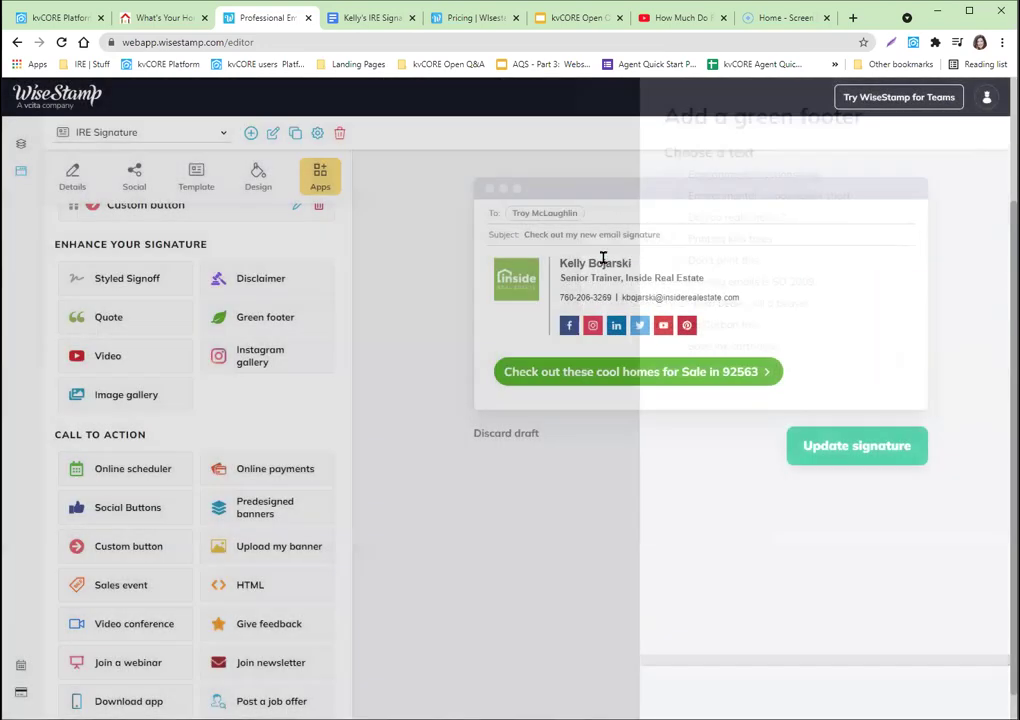
left_click(276, 349)
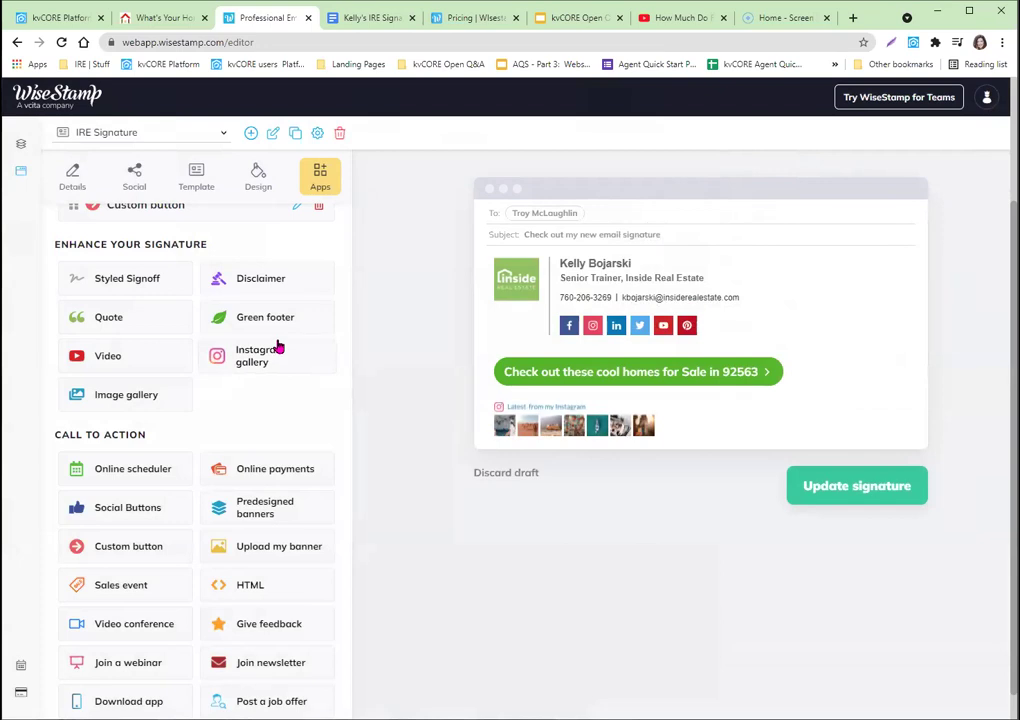
left_click(267, 321)
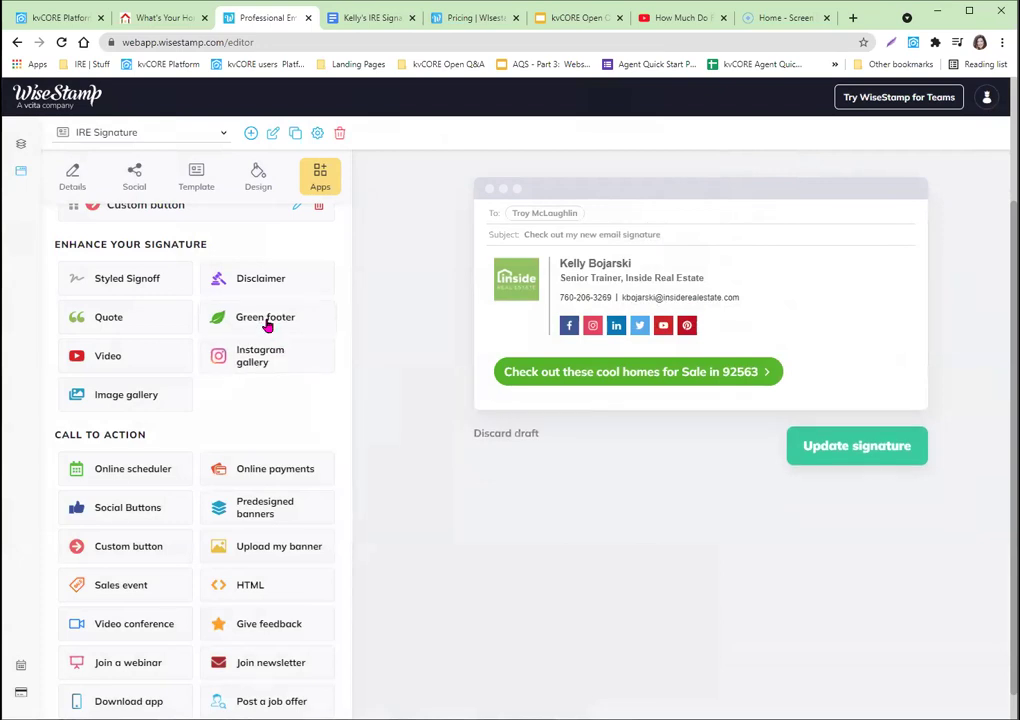
Try a quote add-on from the Business category and leave the quote settings without adding it
left_click(110, 316)
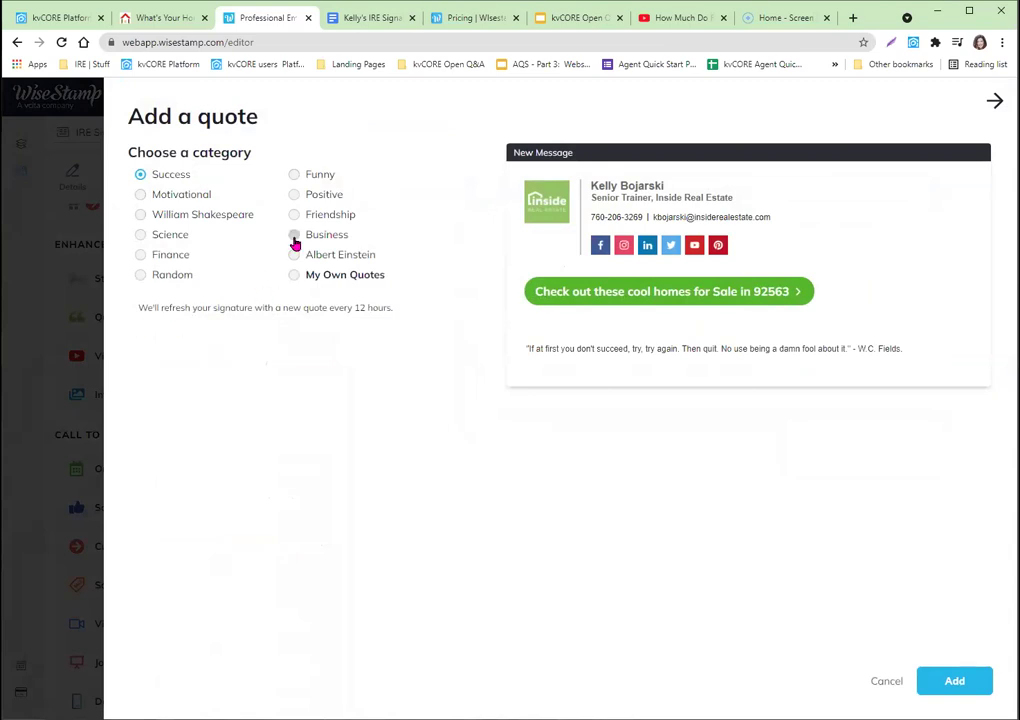
left_click(294, 238)
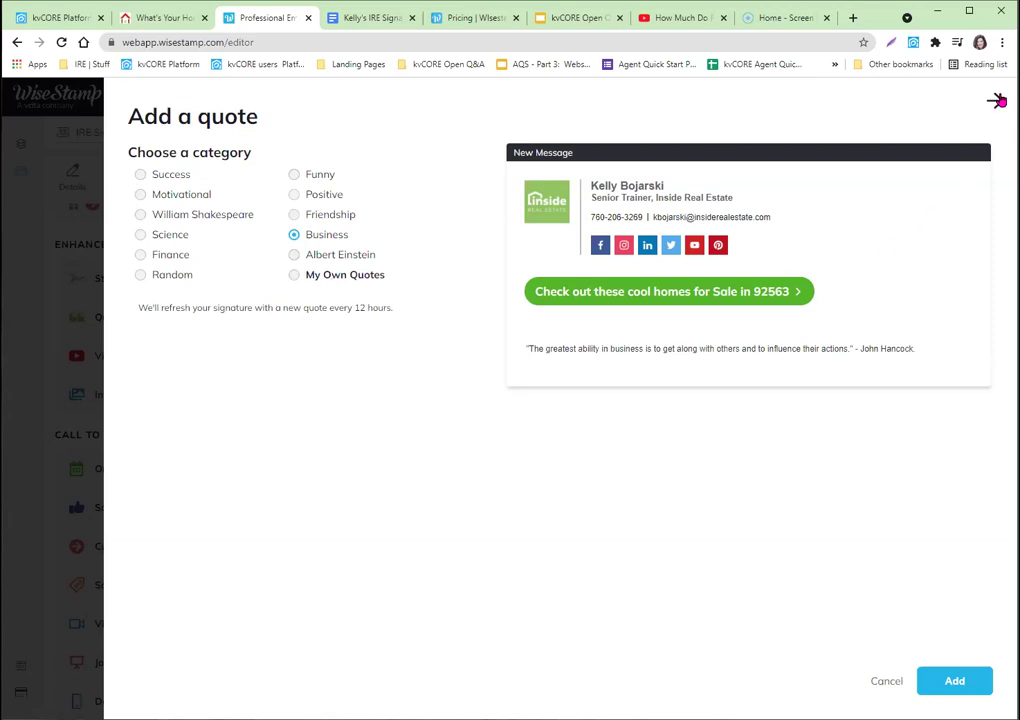
left_click(996, 101)
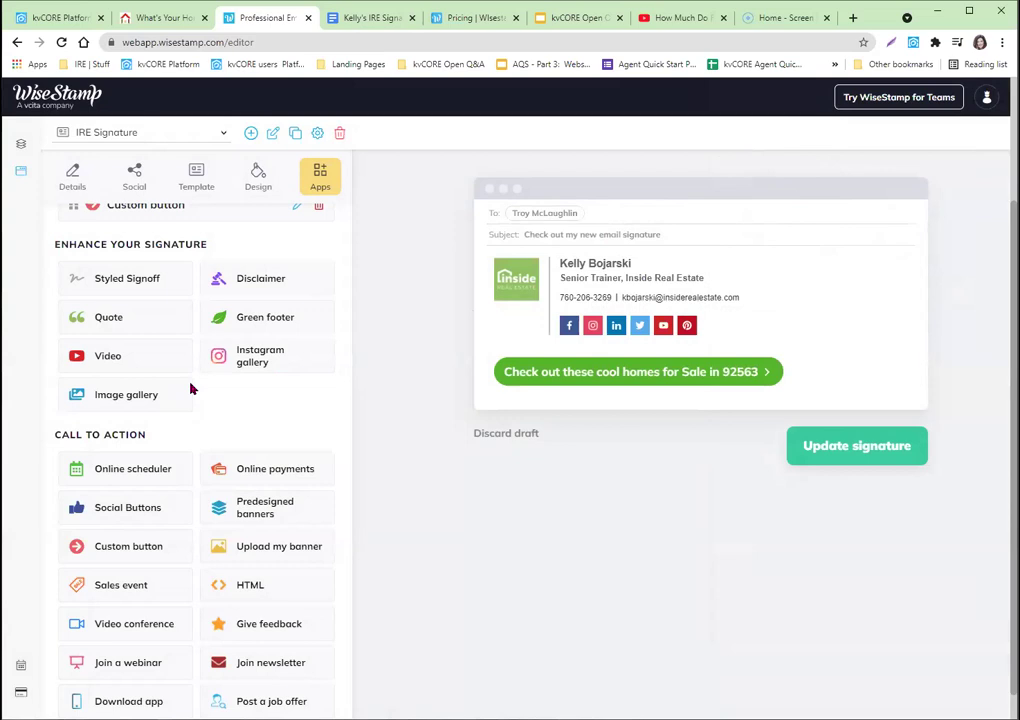
Start a Join newsletter call to action for the signature and set its title to "Get your Free Home Valuation"
left_click(271, 668)
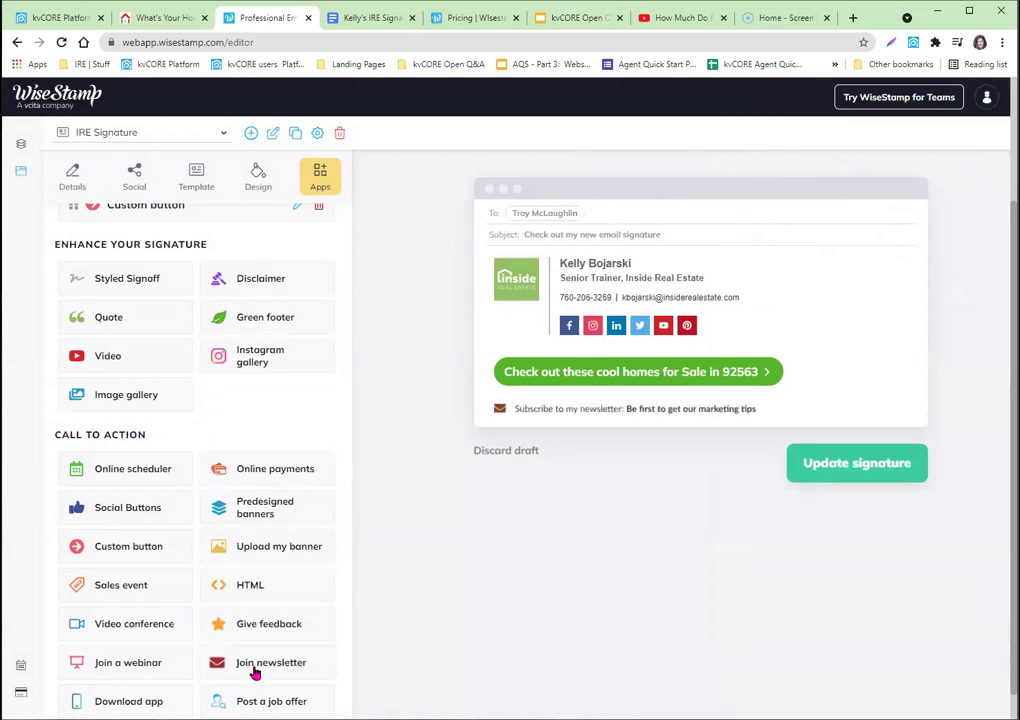
left_click(253, 672)
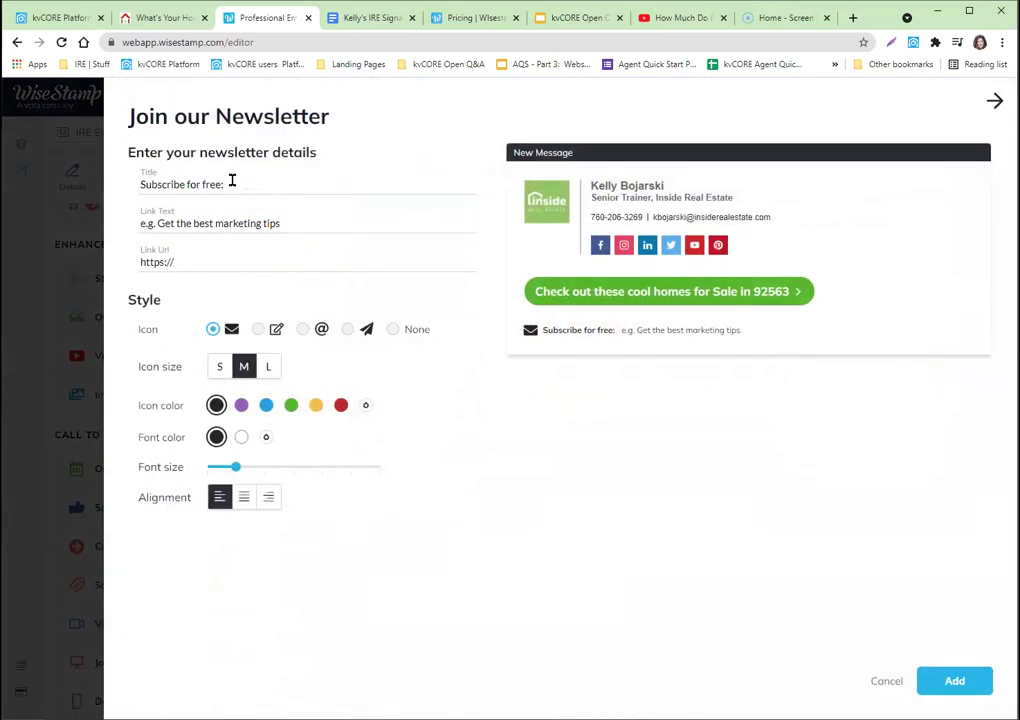
left_click_drag(231, 179, 100, 190)
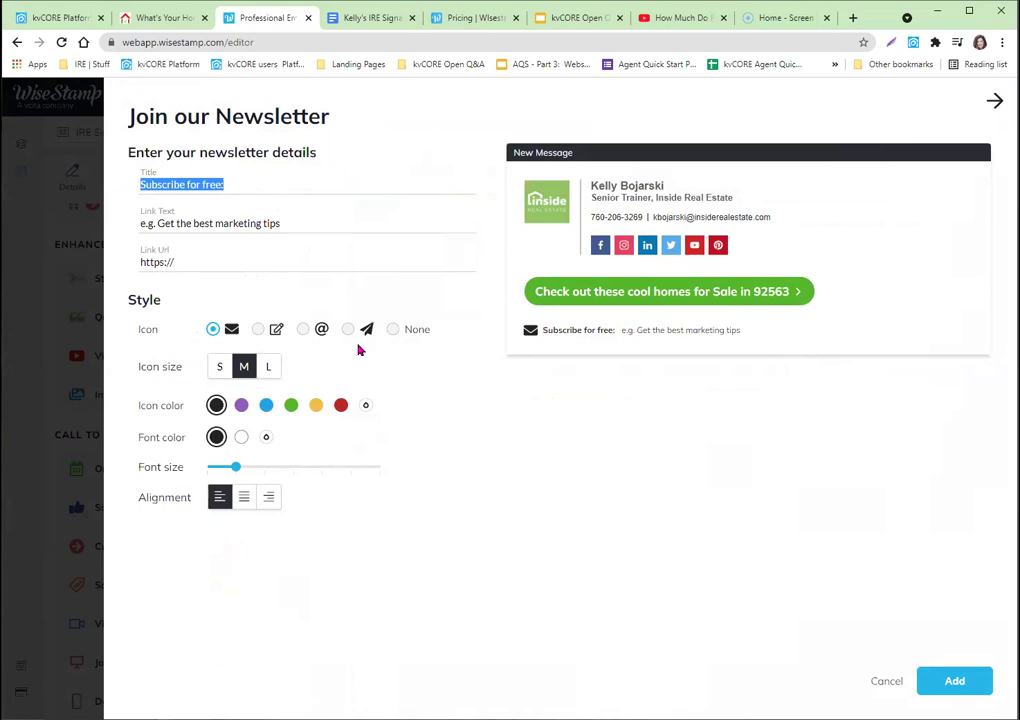
type("Get your Free Home Valuation")
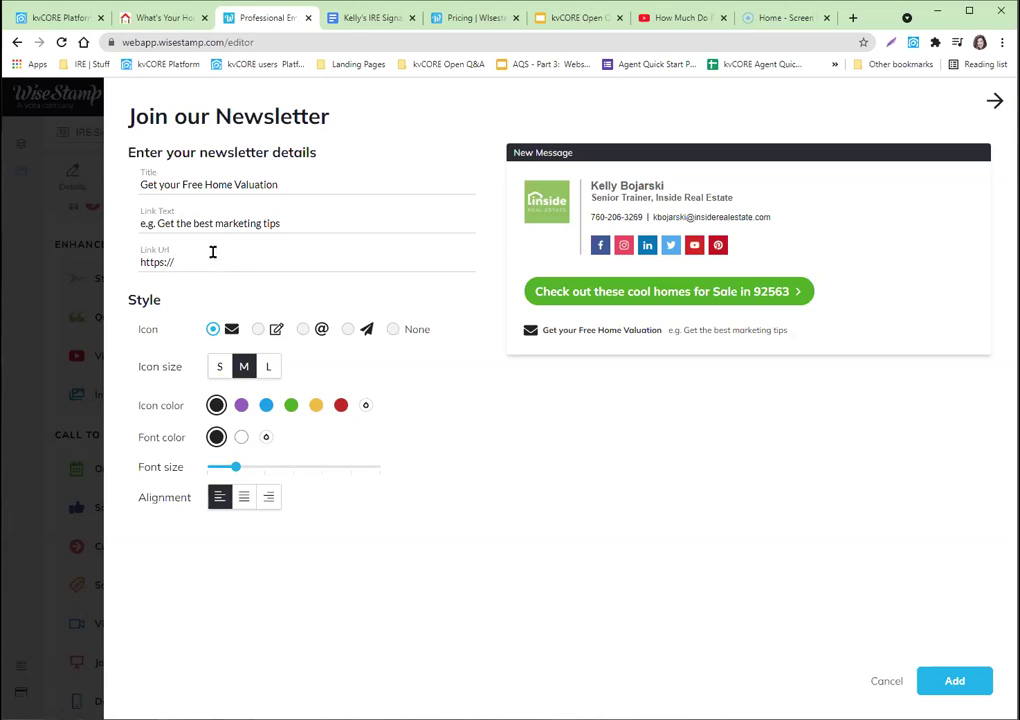
left_click(180, 22)
right_click(259, 41)
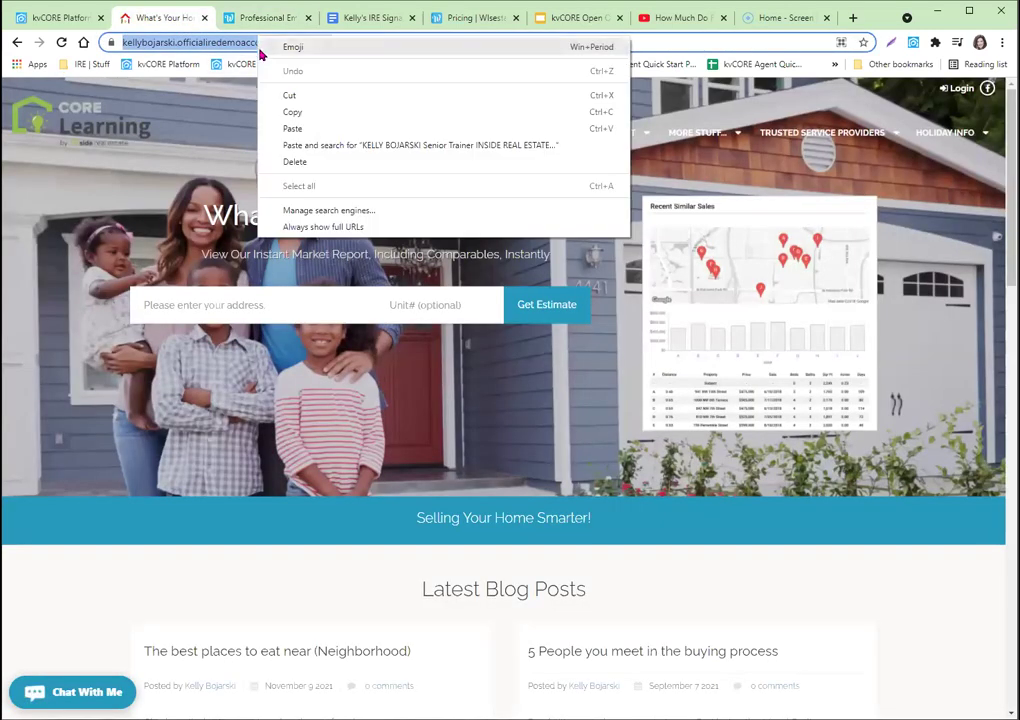
left_click(292, 114)
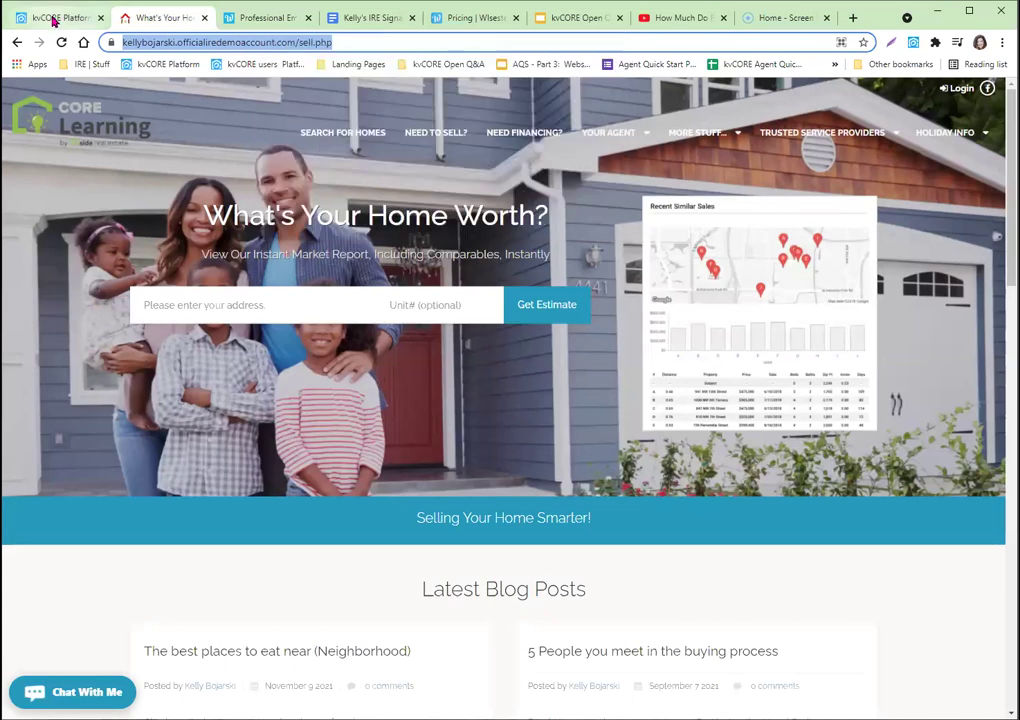
left_click(55, 17)
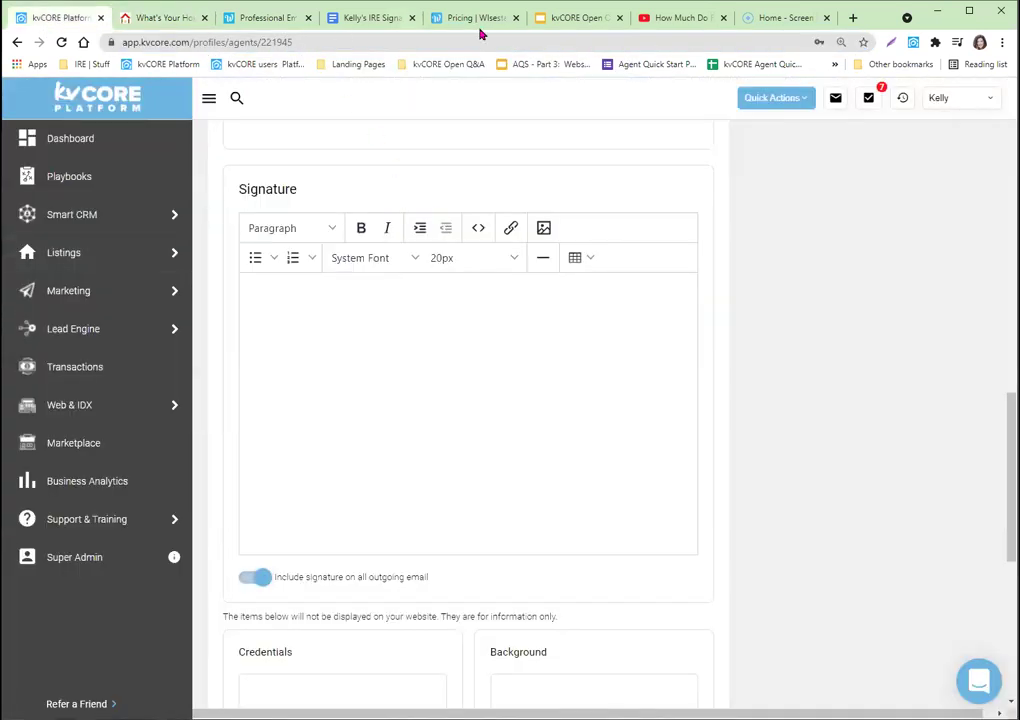
left_click(285, 20)
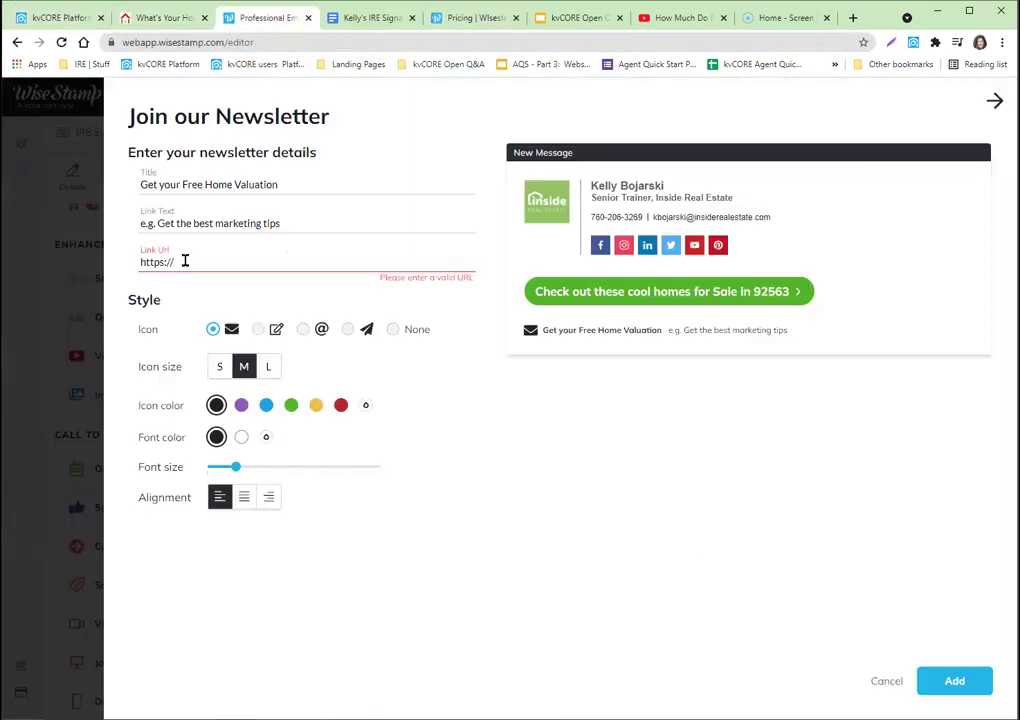
right_click(200, 263)
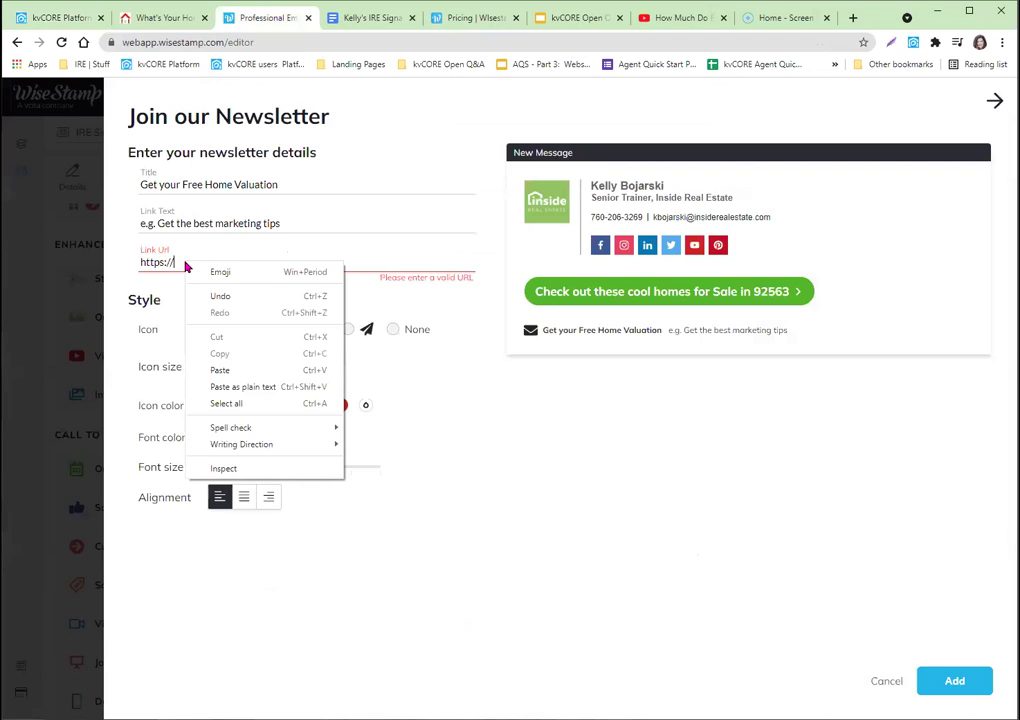
left_click(222, 370)
left_click_drag(174, 258, 85, 267)
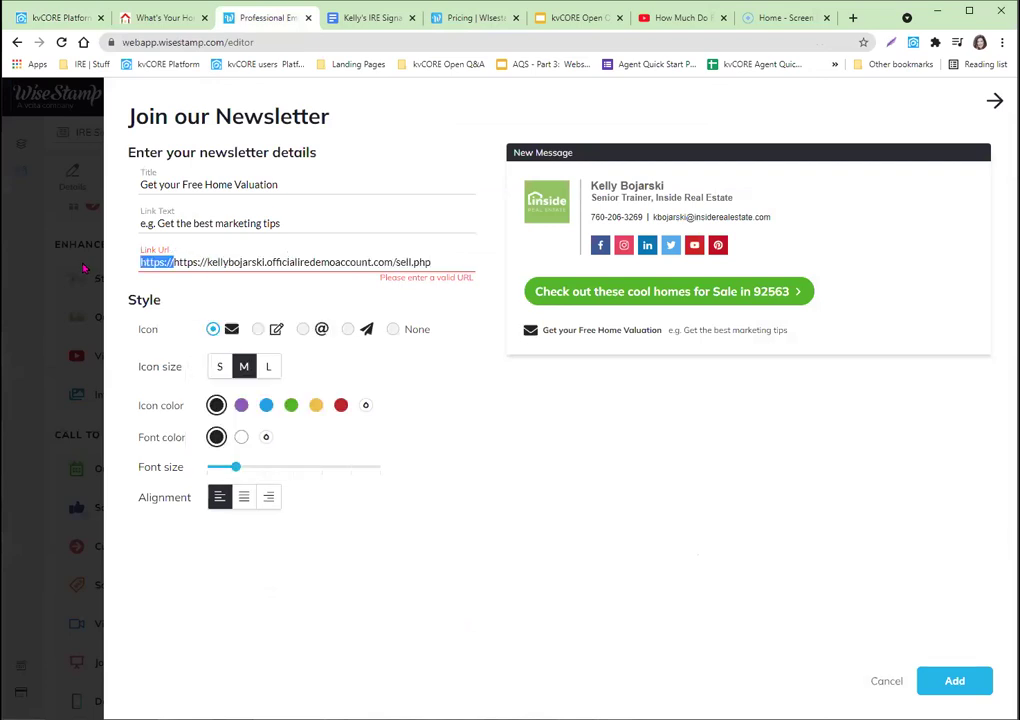
key("BackSpace")
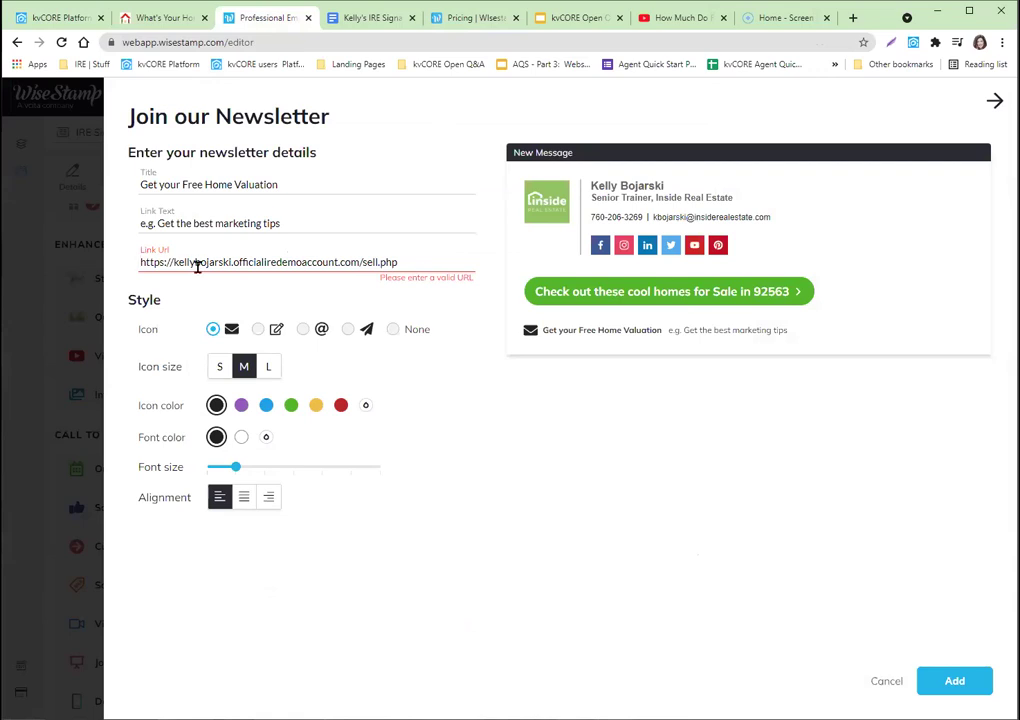
left_click(275, 289)
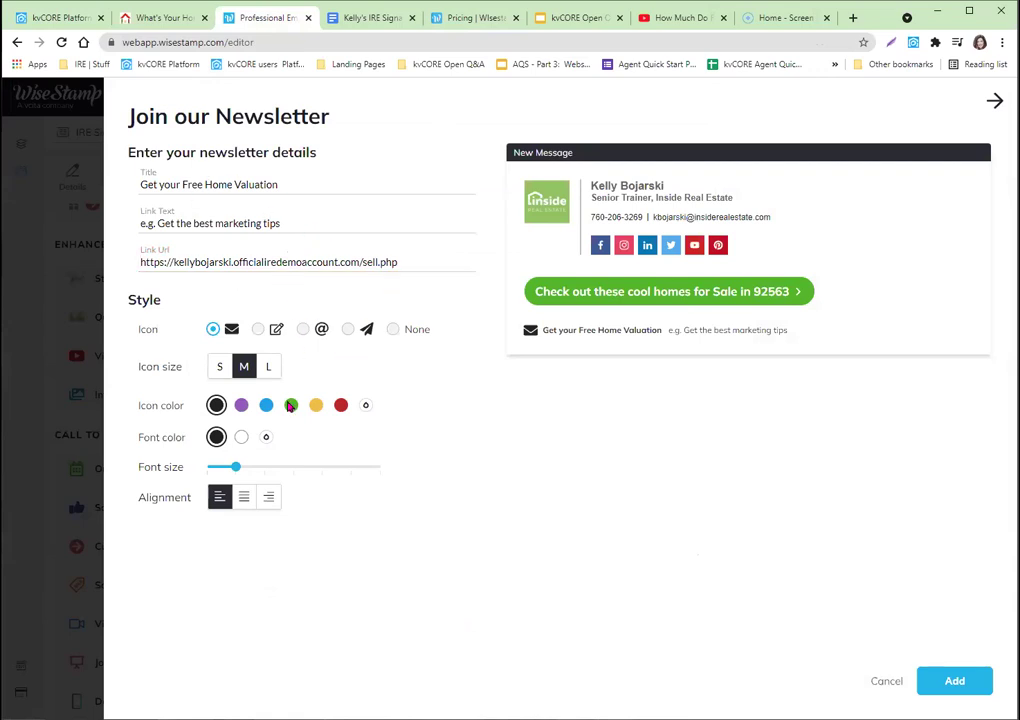
Colour the envelope icon purple and add the home valuation call to action to the signature
left_click(242, 408)
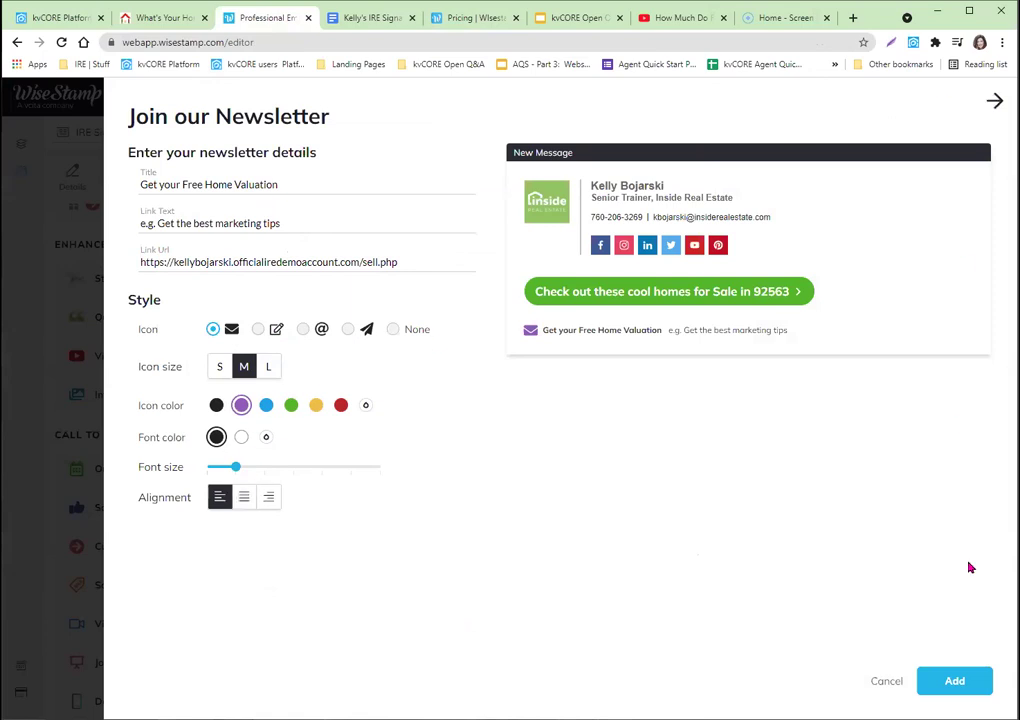
left_click(948, 672)
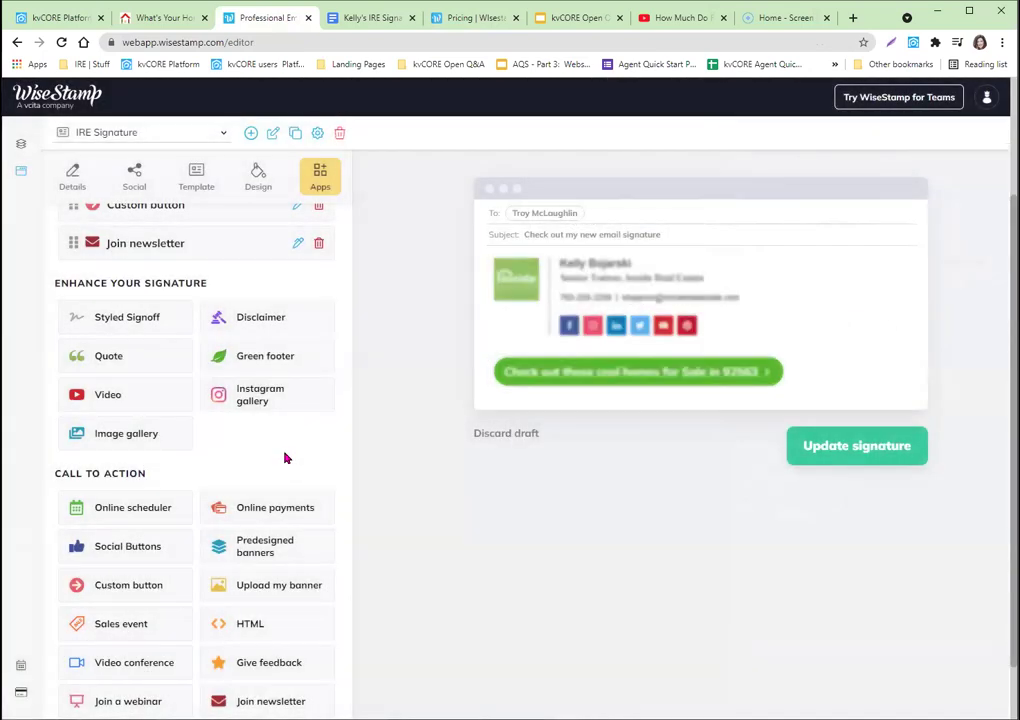
Preview the Post a job offer and Online scheduler calls to action on the signature
scroll(314, 495, "down", 2)
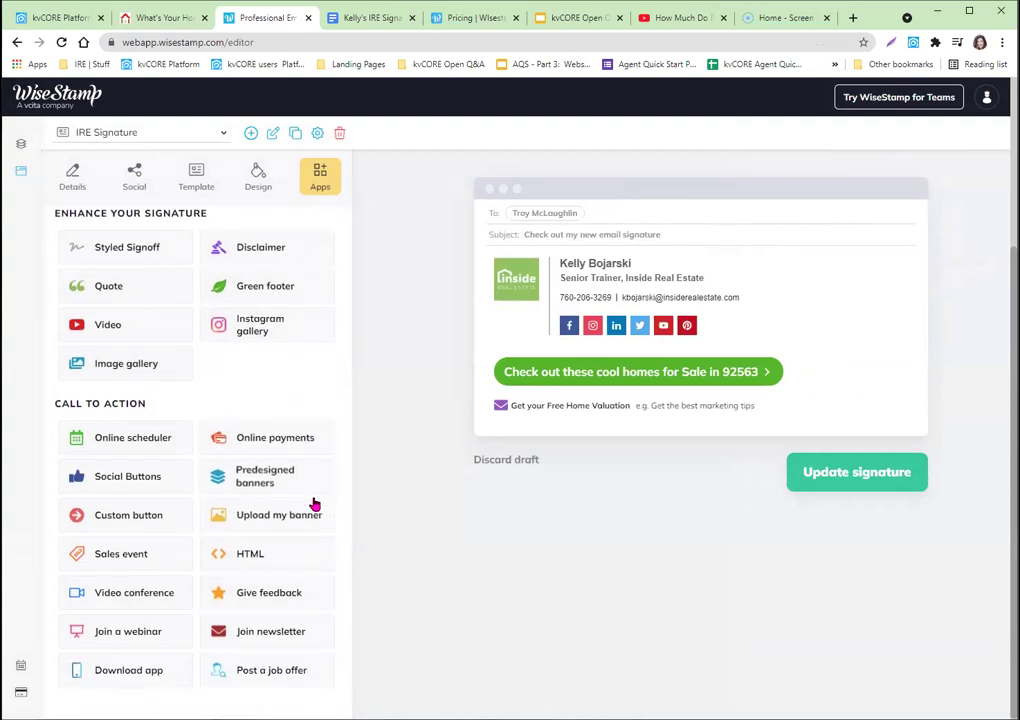
left_click(298, 684)
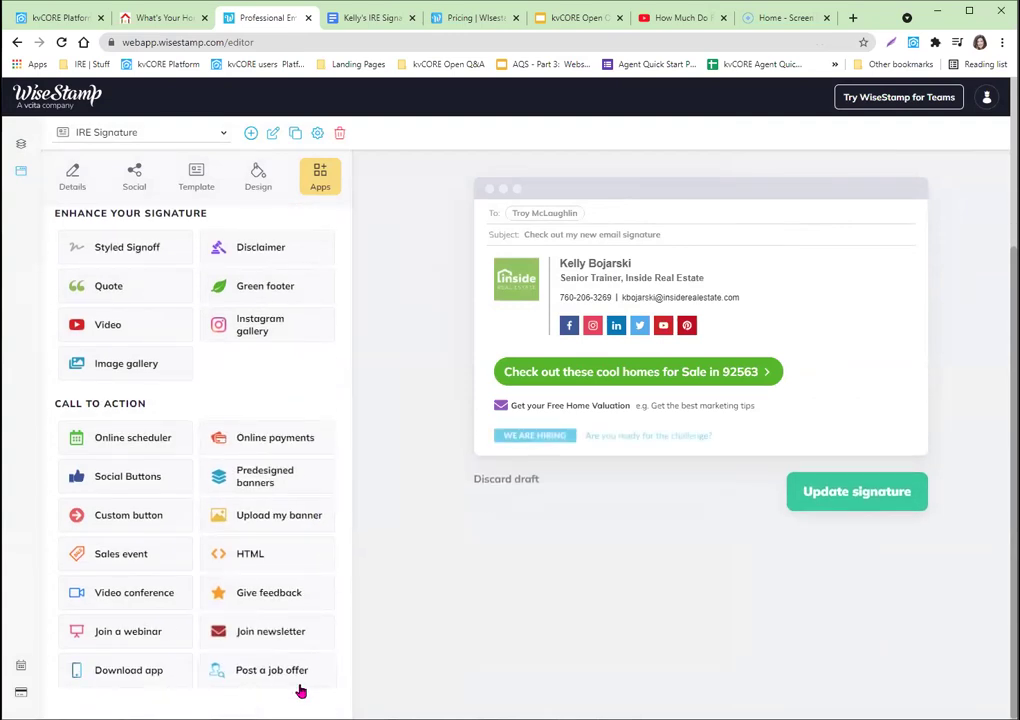
left_click(117, 443)
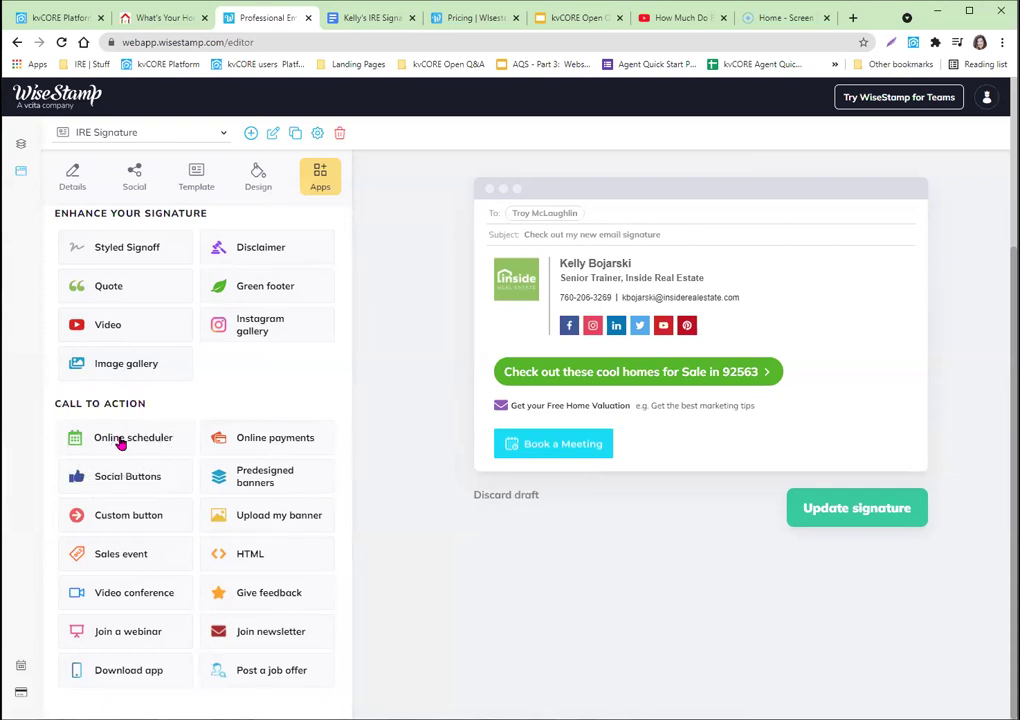
left_click(120, 444)
left_click(130, 437)
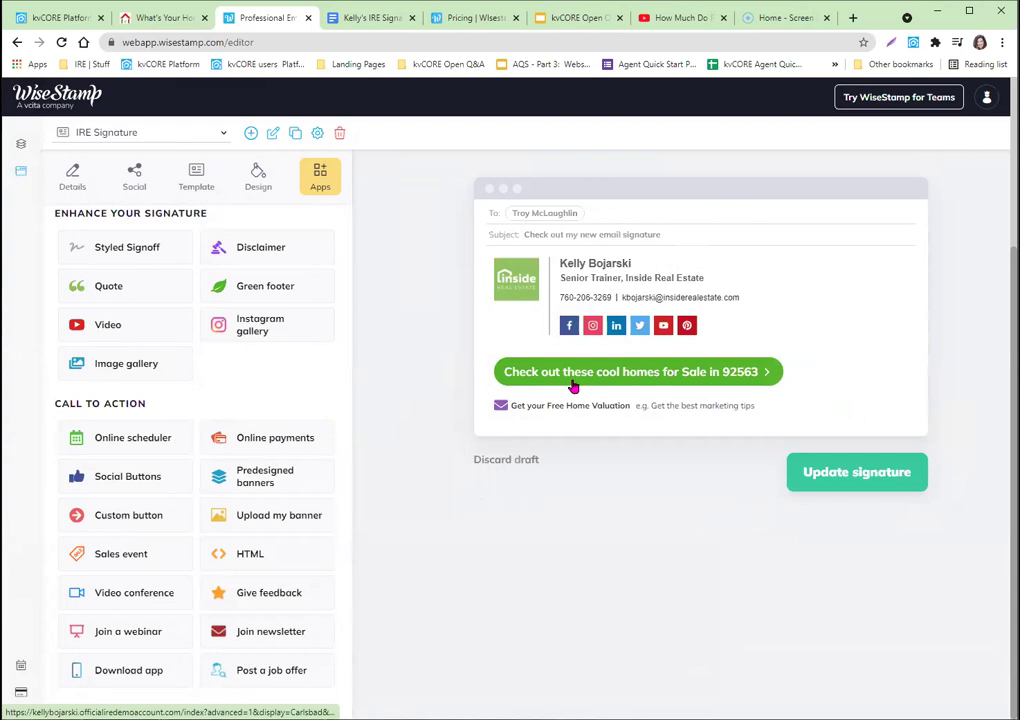
Update the IRE Signature and copy its HTML signature code for use in email
left_click(832, 476)
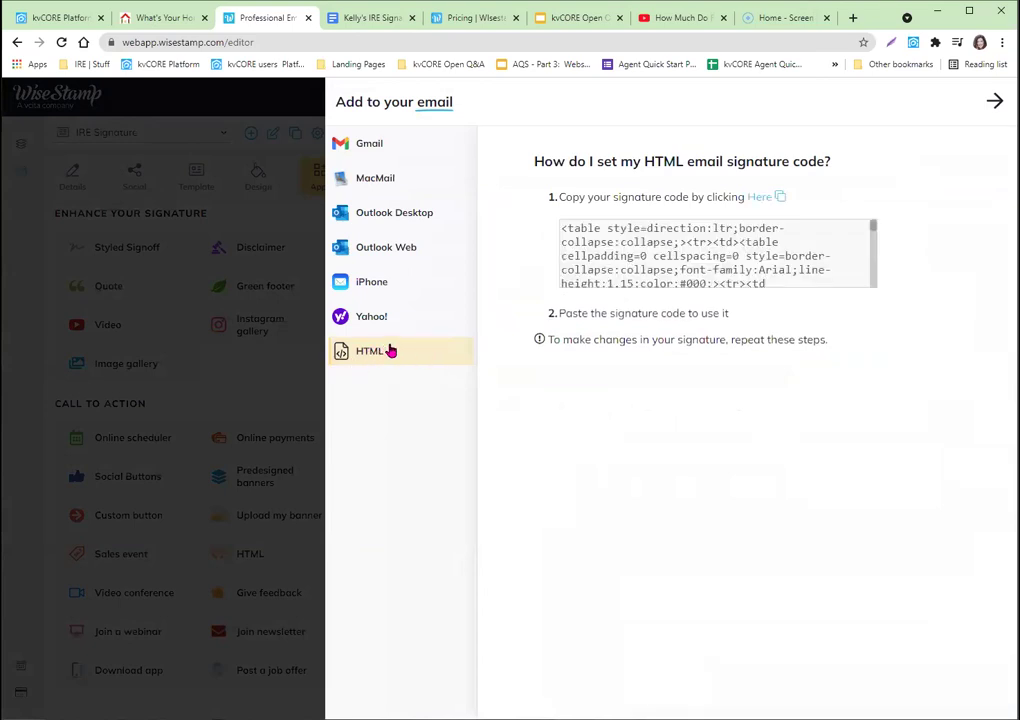
left_click(776, 198)
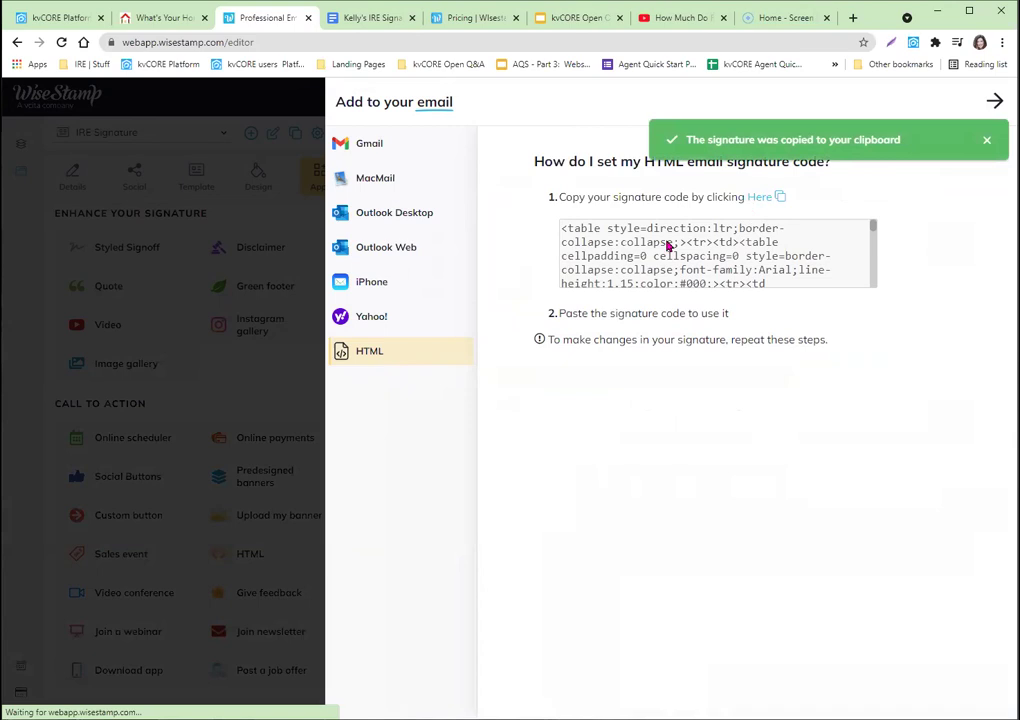
Switch to the kvCORE profile, paste the HTML code as the Signature's source code, and save the agent profile
left_click(37, 16)
left_click(371, 294)
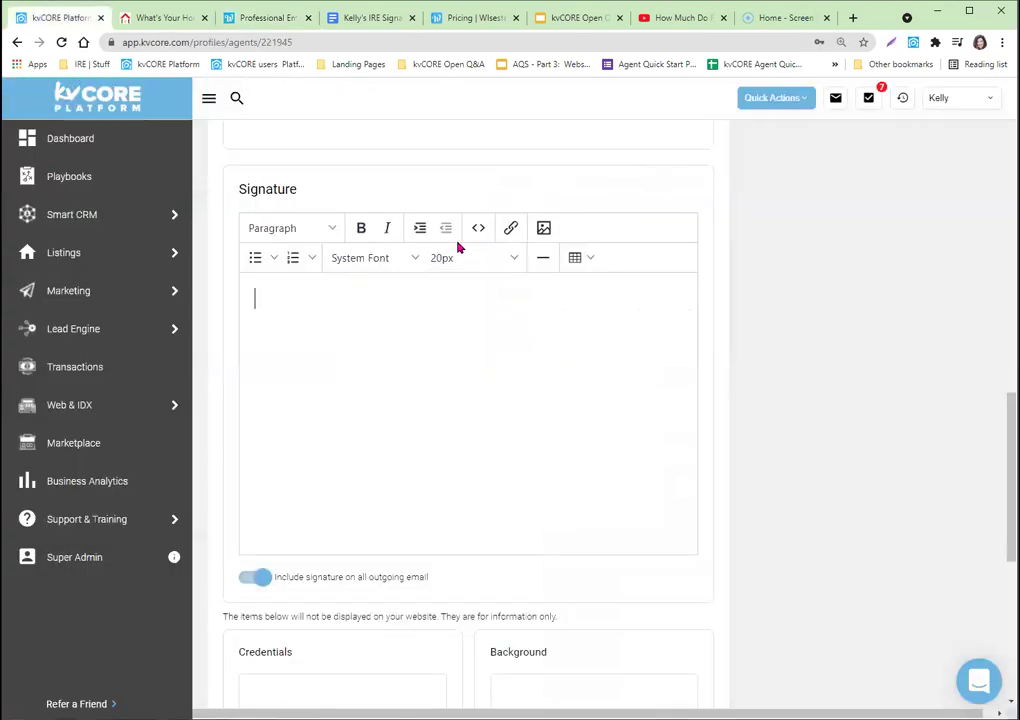
left_click(478, 229)
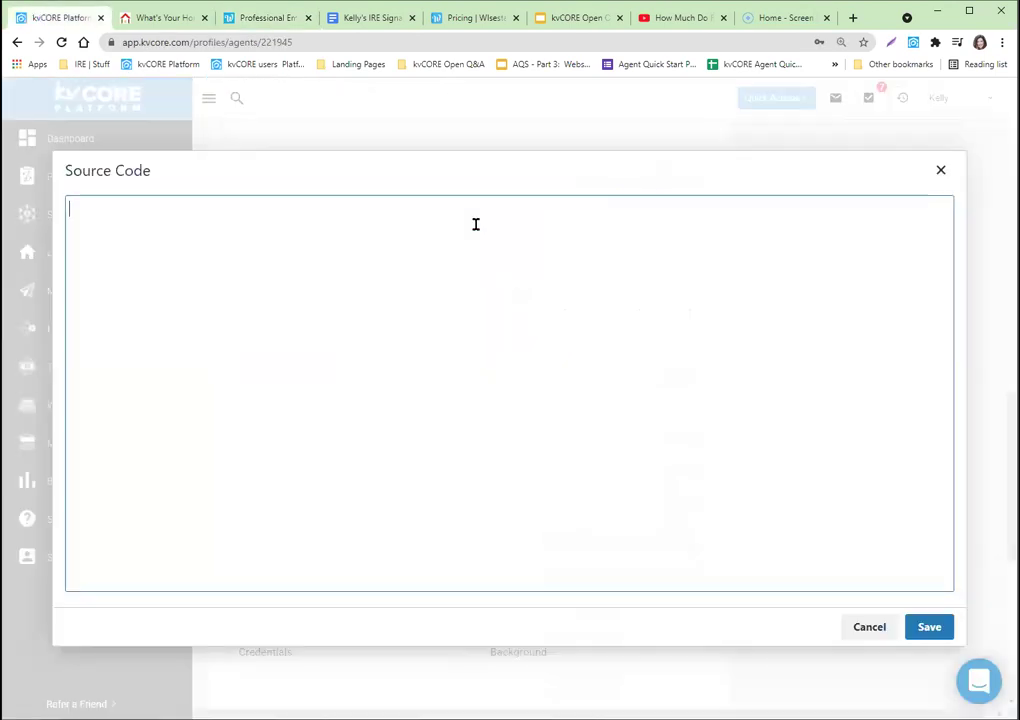
right_click(142, 217)
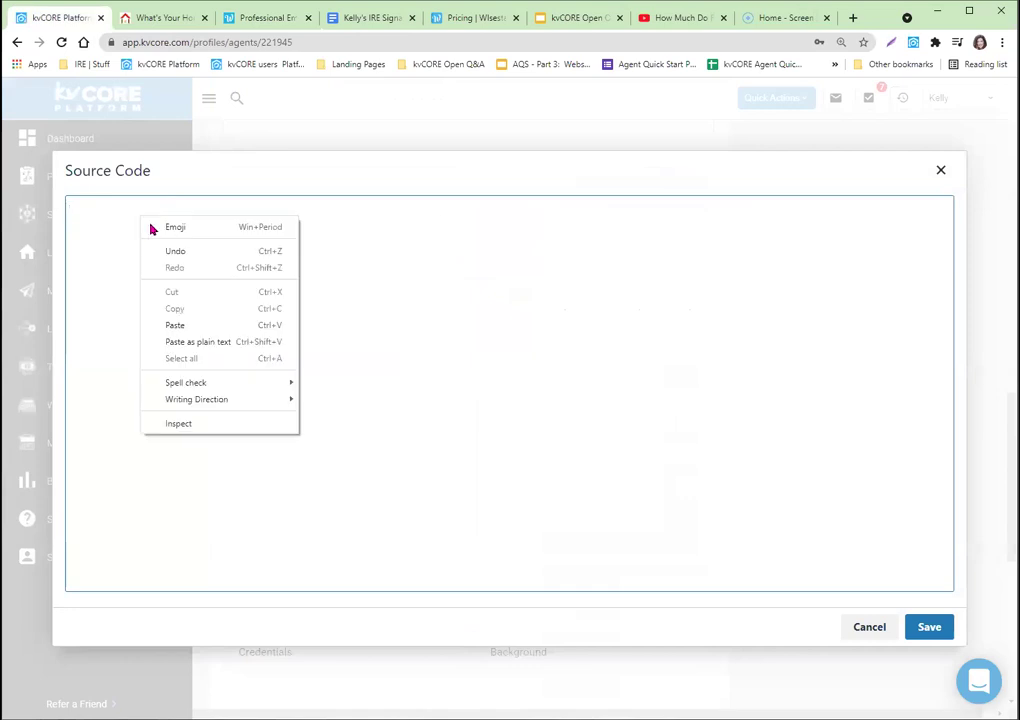
left_click(175, 325)
left_click(926, 626)
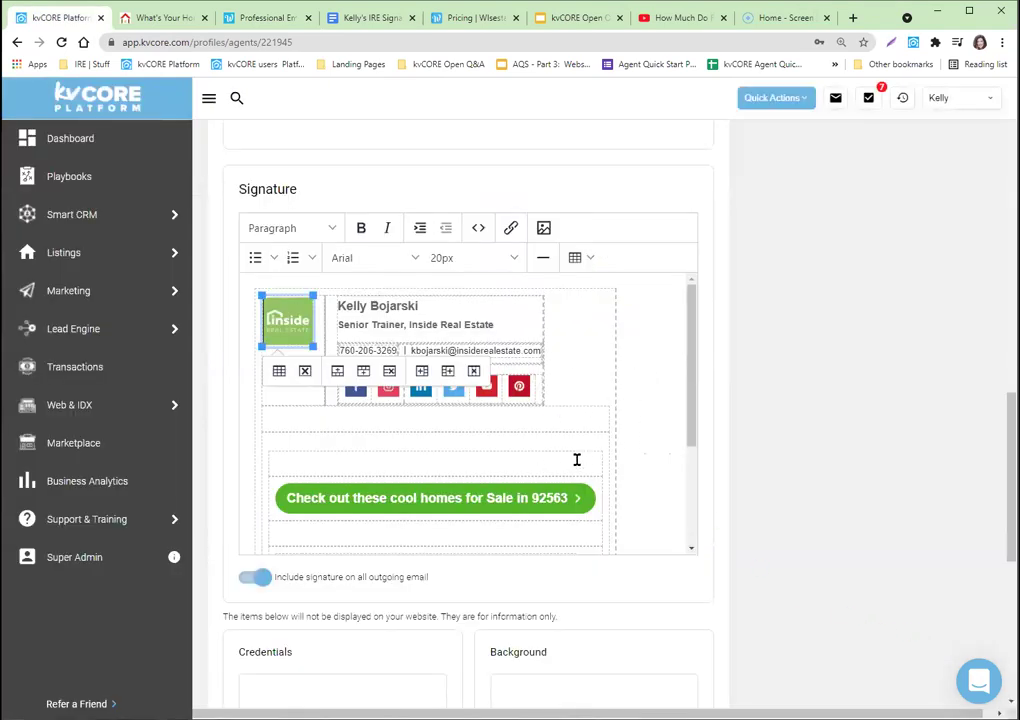
scroll(560, 472, "up", 15)
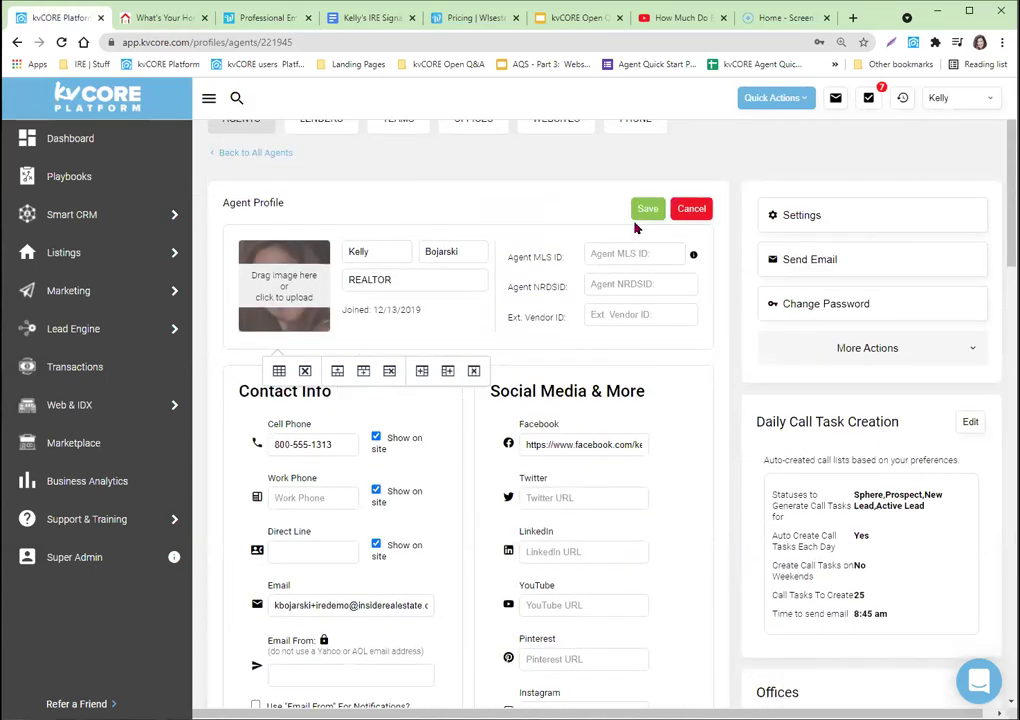
left_click(647, 209)
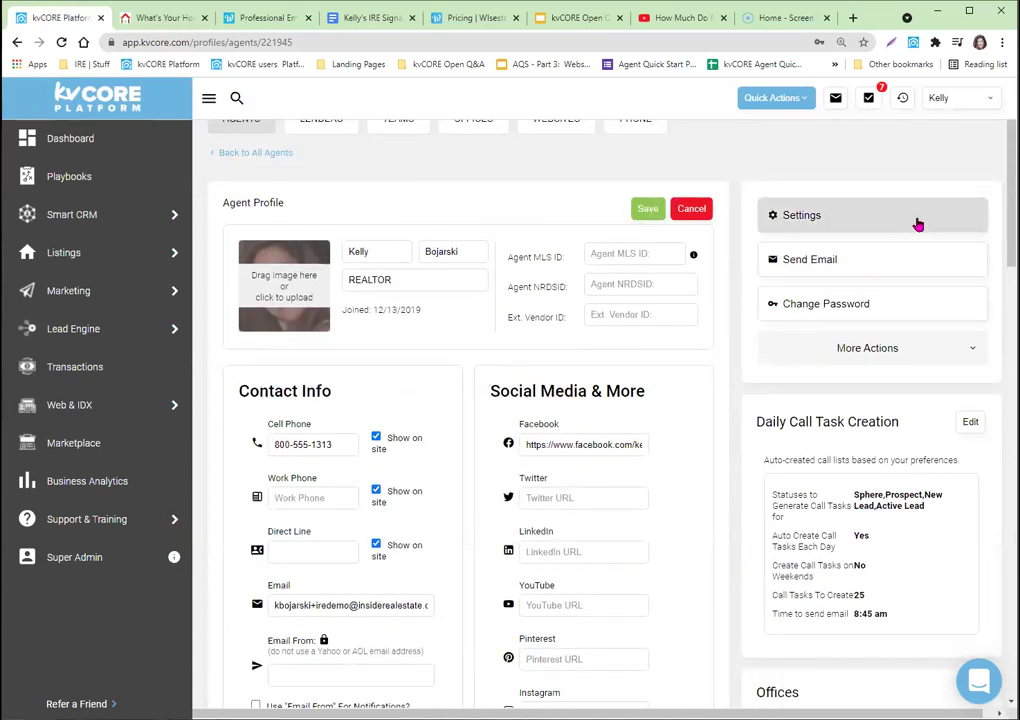
Review the saved signature, test the link of its green homes for Sale button, and return to the kvCORE profile
scroll(432, 414, "down", 10)
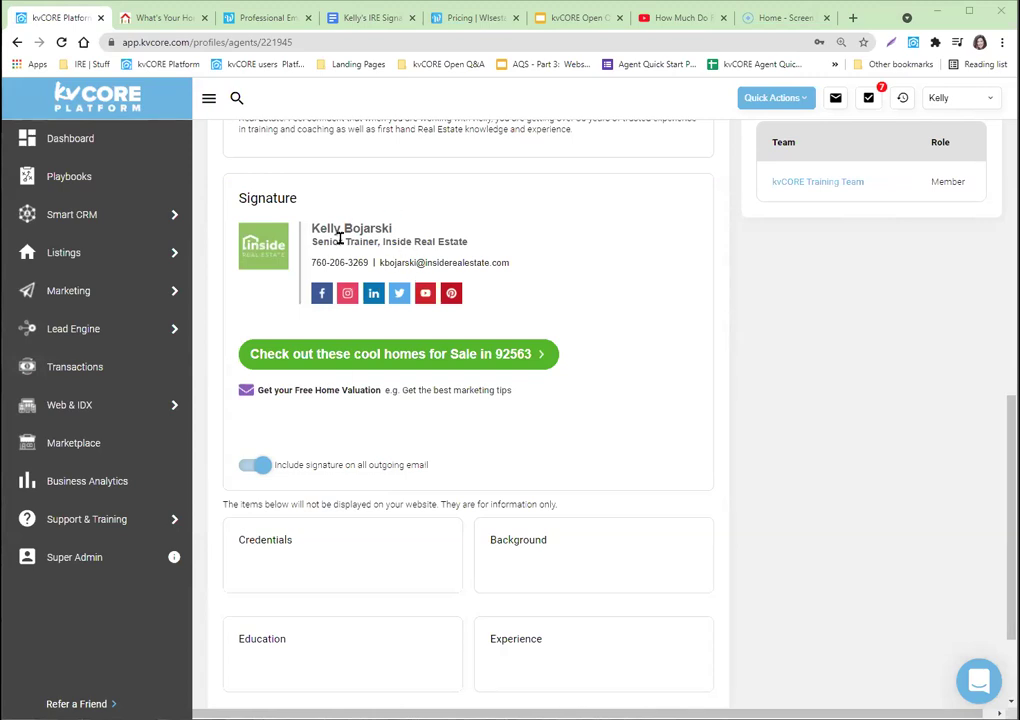
scroll(360, 232, "up", 10)
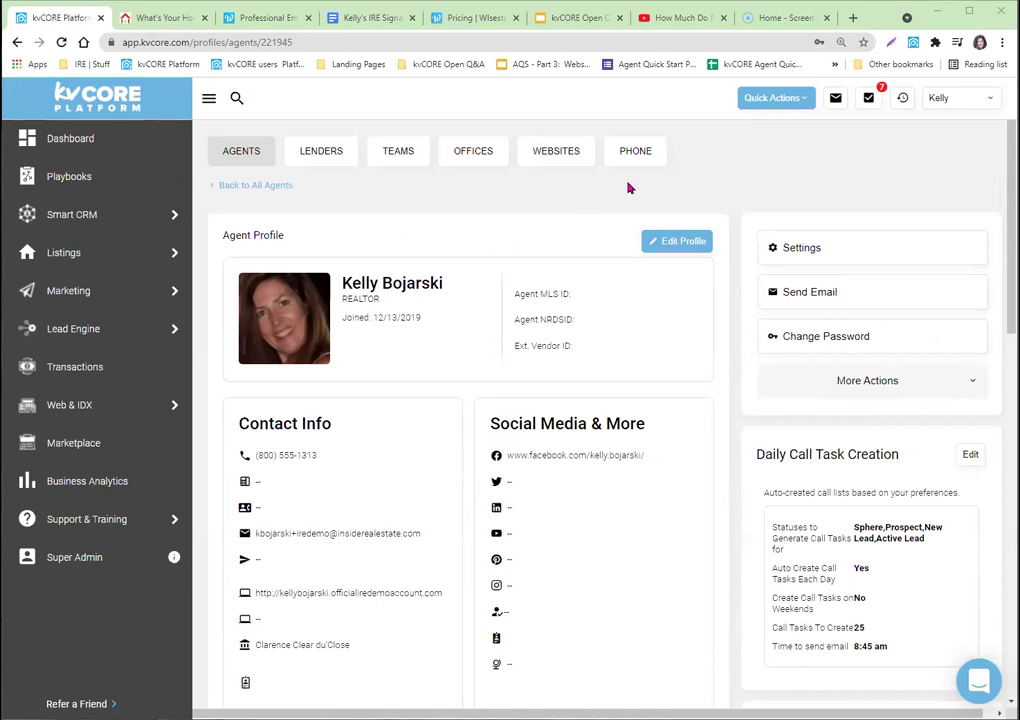
left_click(664, 244)
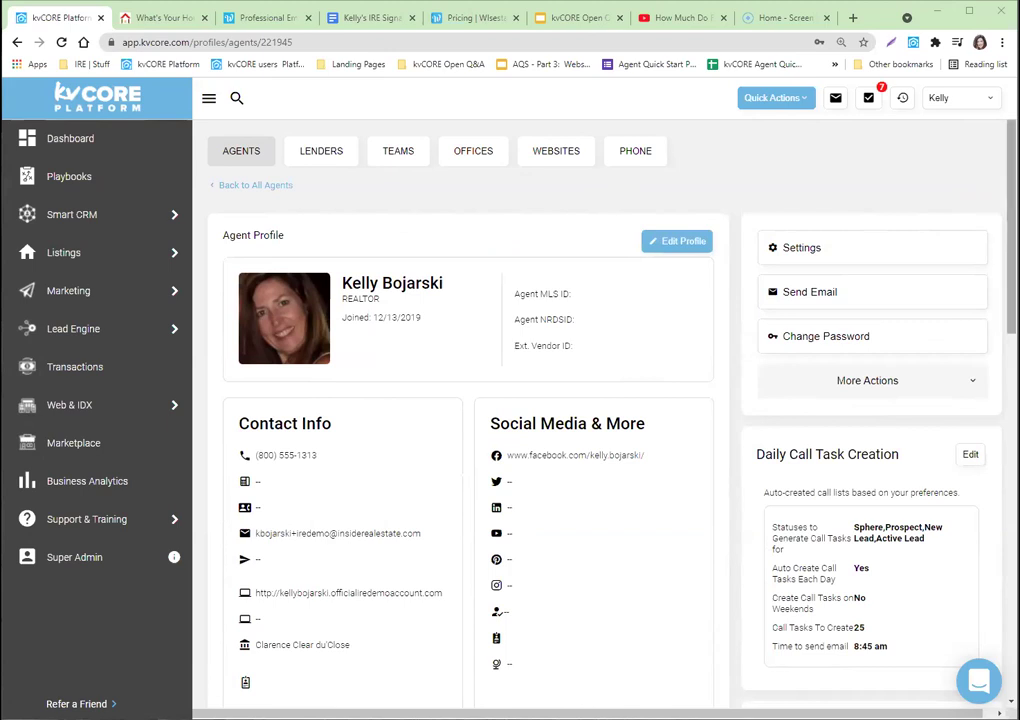
scroll(394, 342, "down", 10)
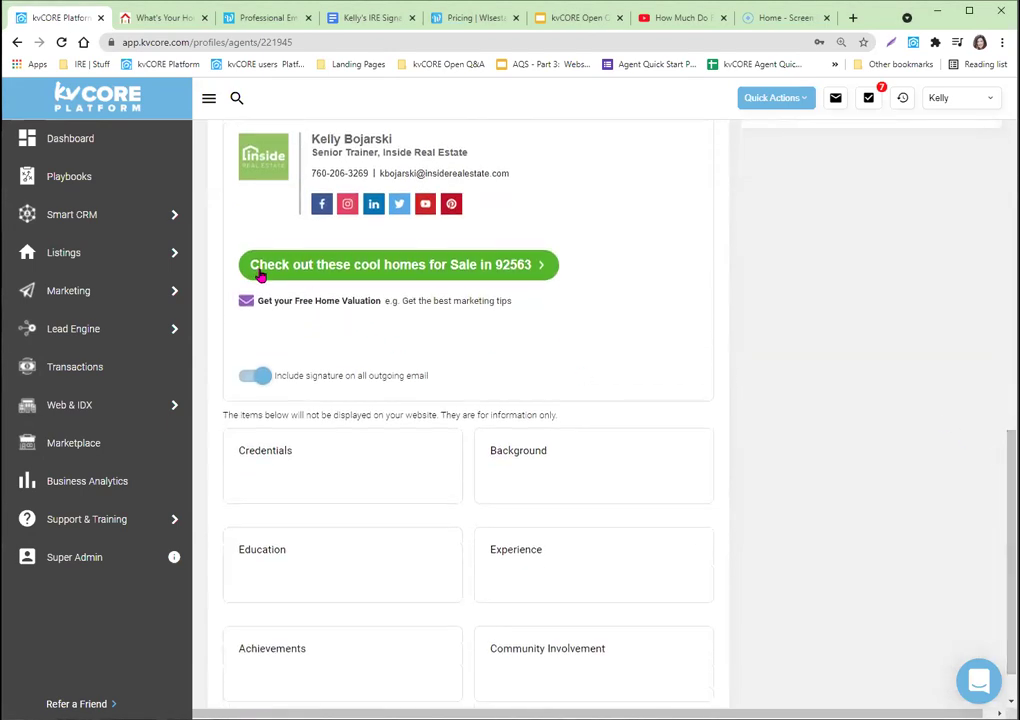
left_click(415, 267)
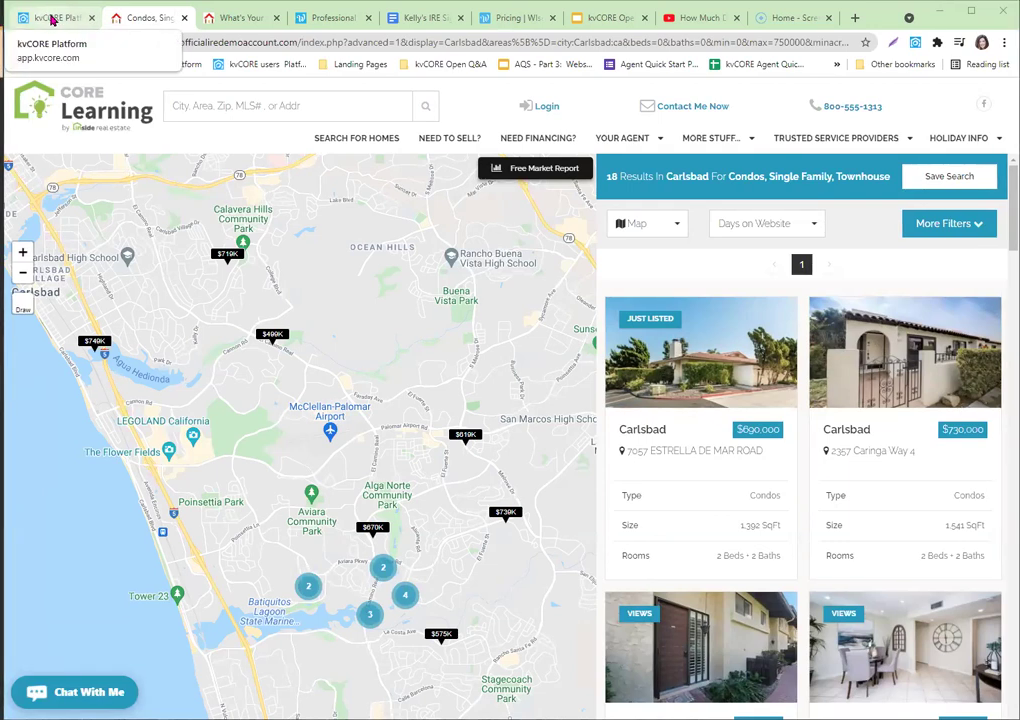
left_click(52, 20)
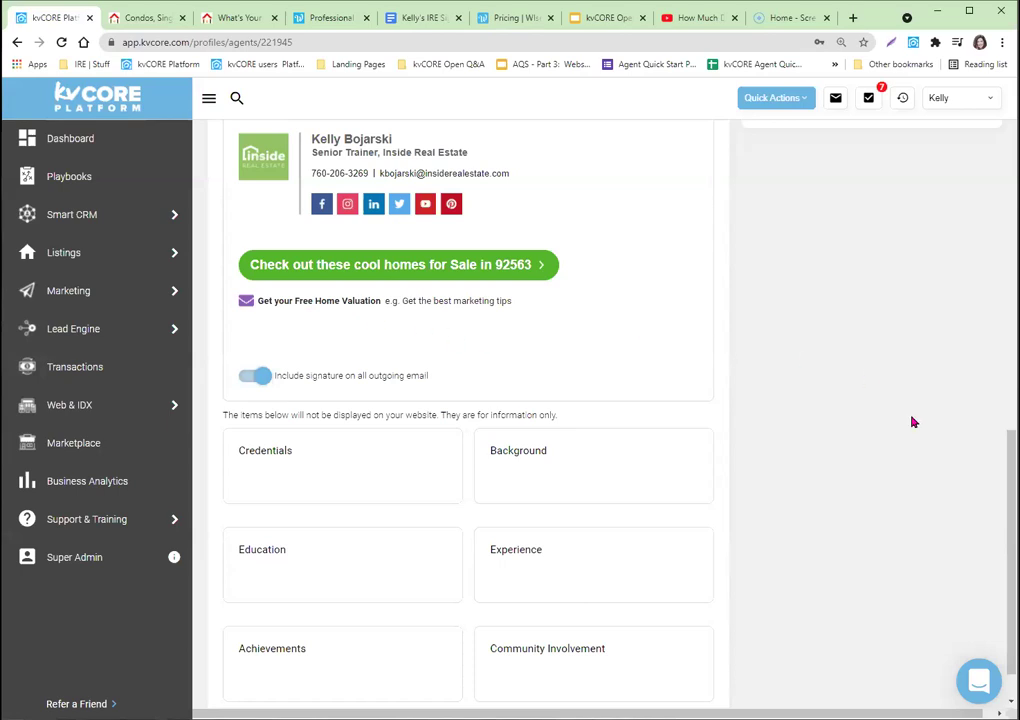
Review the About Me and Signature sections of the saved agent profile
left_click_drag(1012, 448, 991, 373)
scroll(985, 350, "up", 2)
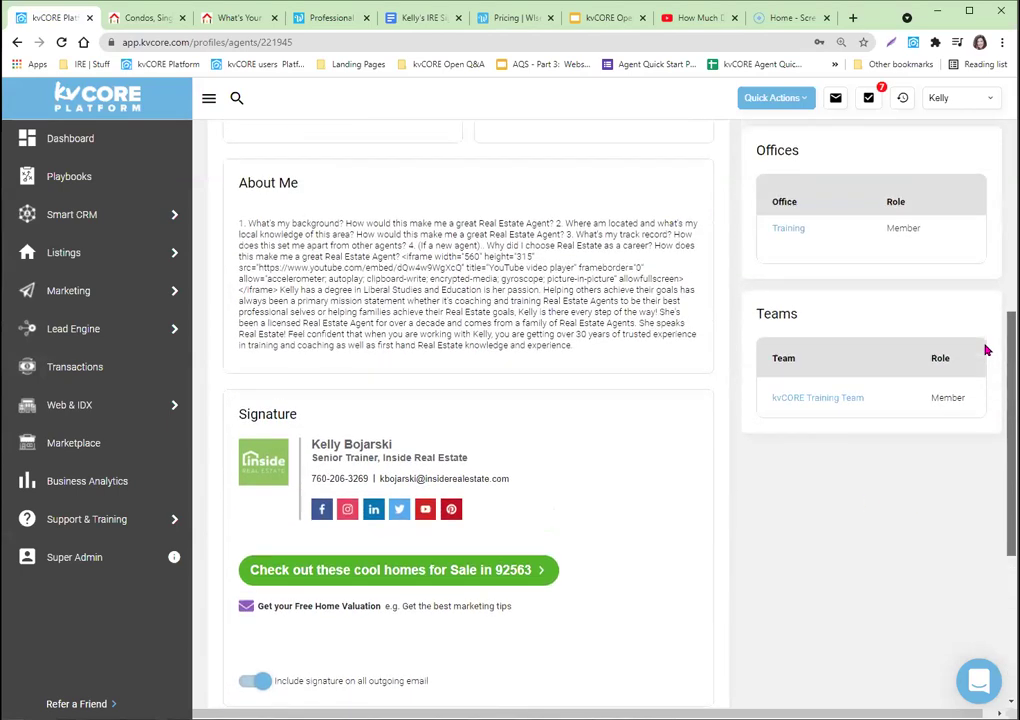
scroll(985, 345, "up", 1)
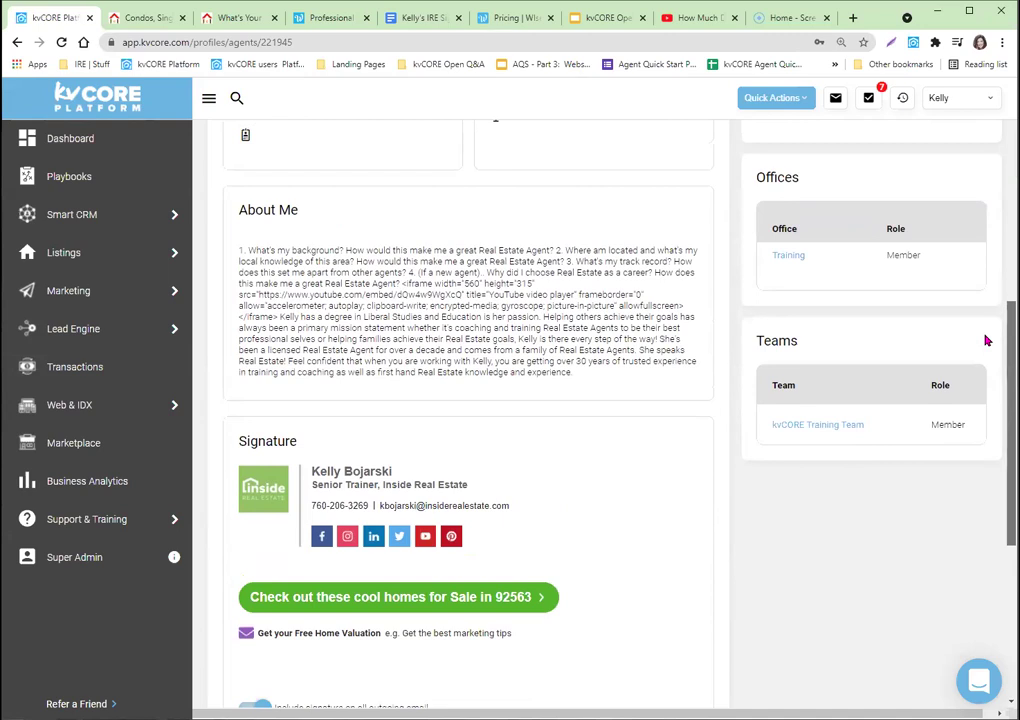
scroll(984, 330, "up", 2)
scroll(979, 291, "up", 4)
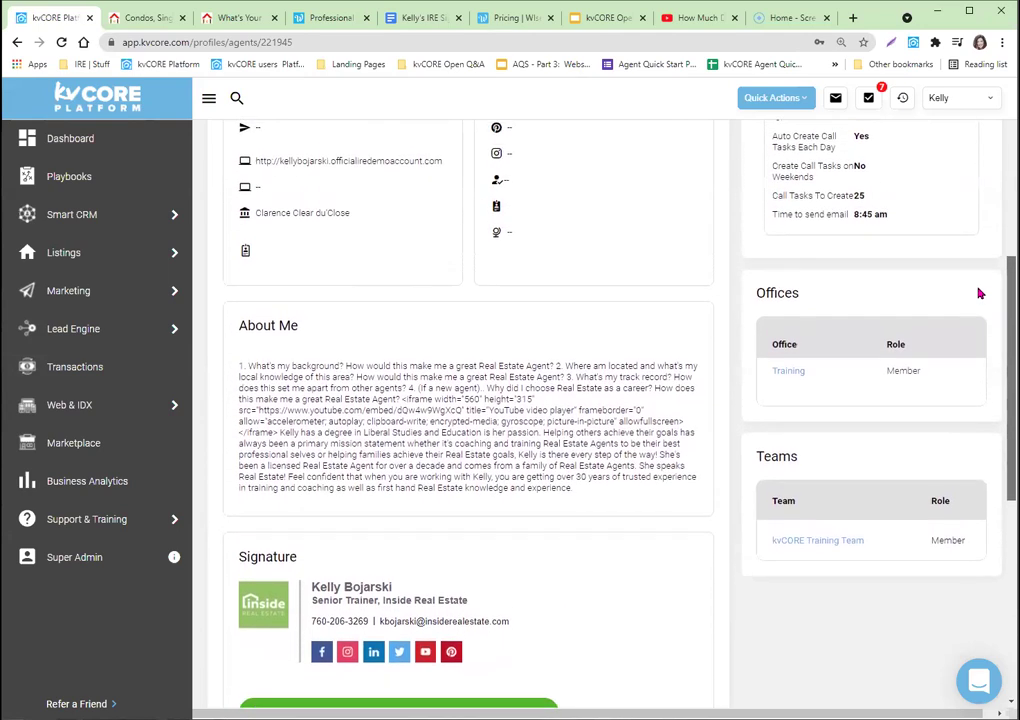
scroll(970, 239, "down", 4)
scroll(934, 360, "down", 3)
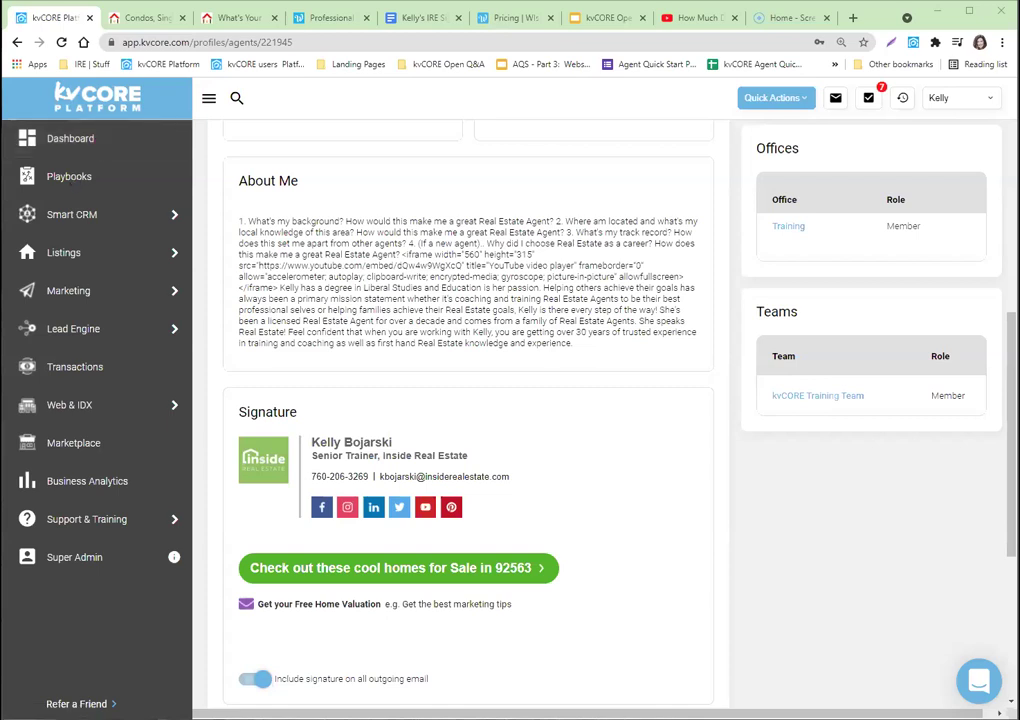
Go to the kvCORE dashboard, check the open Carlsbad home search page, and view the available Lead Engine tools
left_click(137, 145)
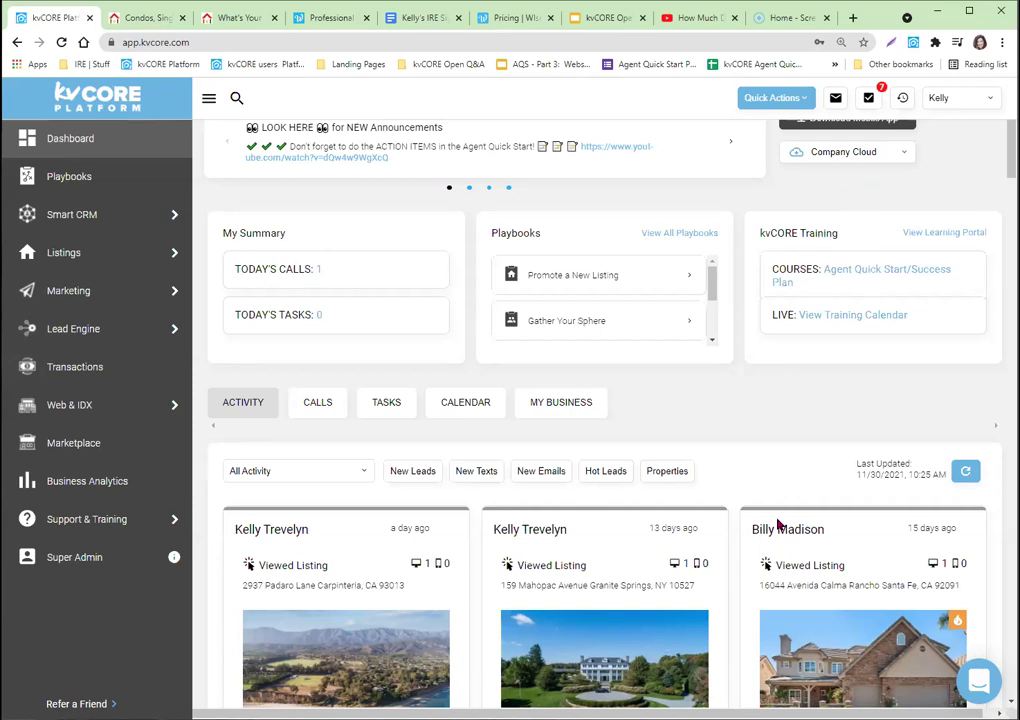
left_click(150, 18)
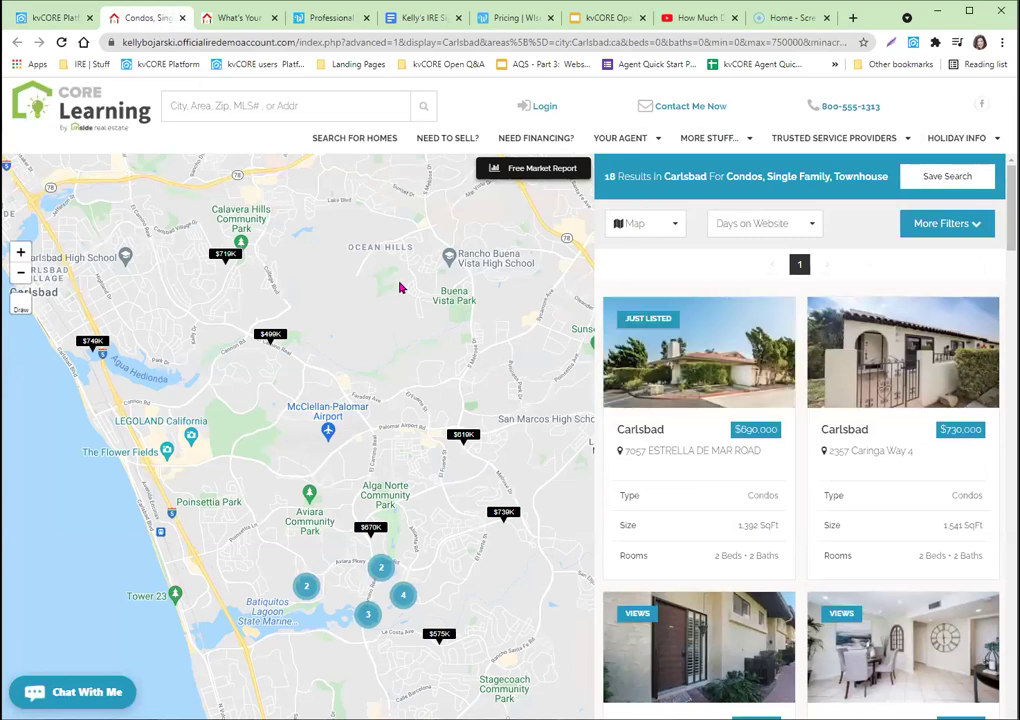
left_click(48, 22)
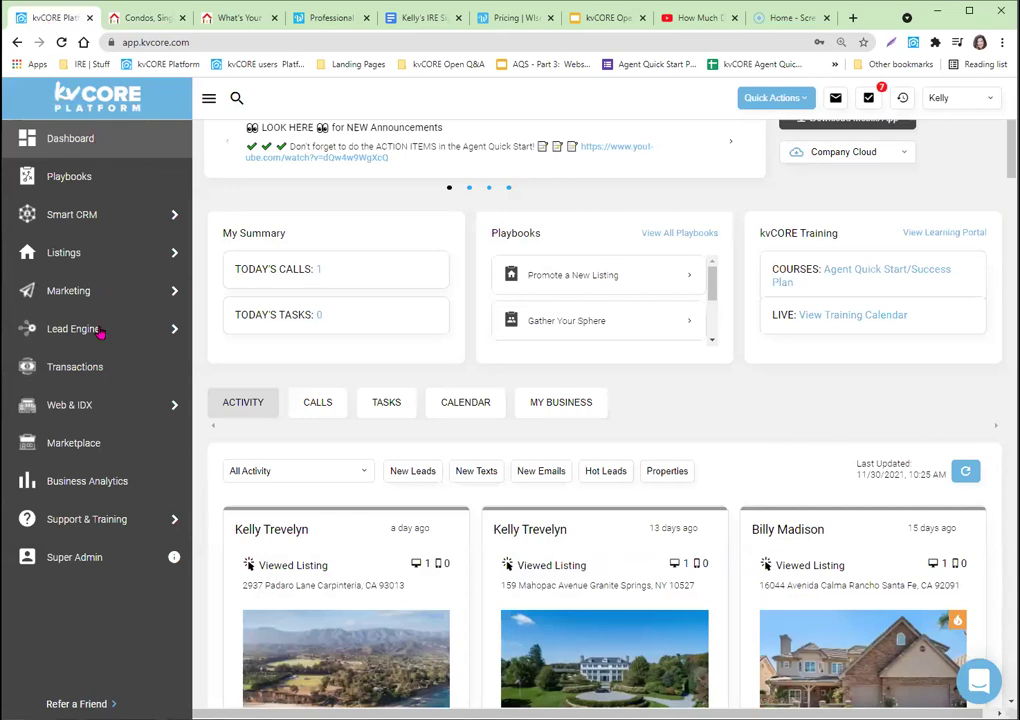
mouse_move(70, 328)
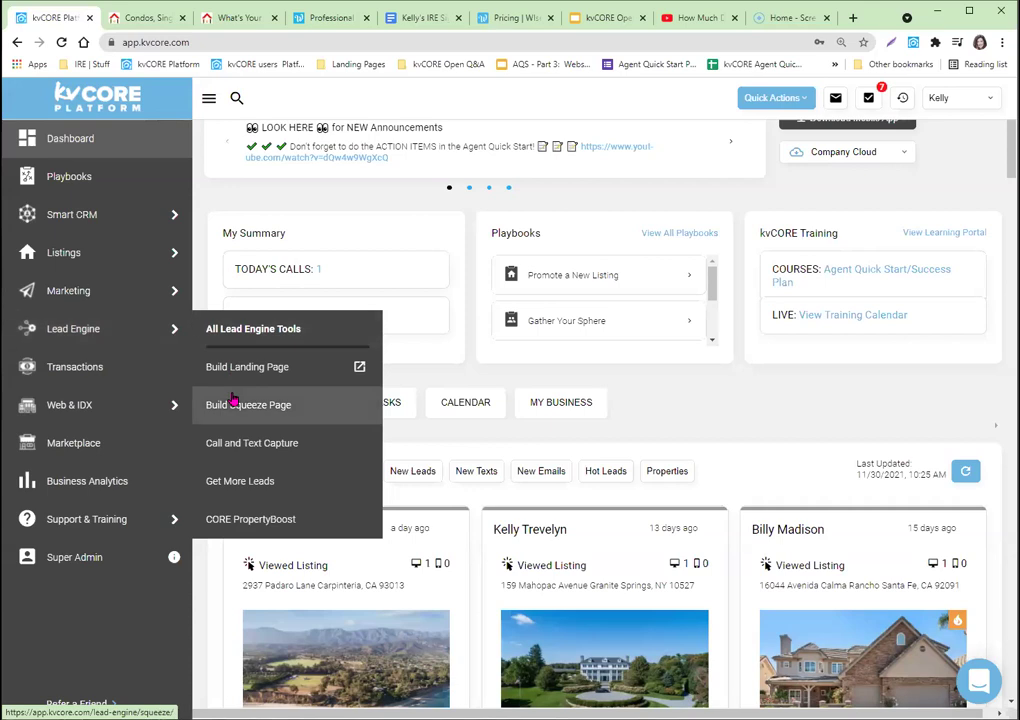
Open the contact who viewed the Rancho Santa Fe listing from the dashboard activity and remove their existing market report
left_click(802, 529)
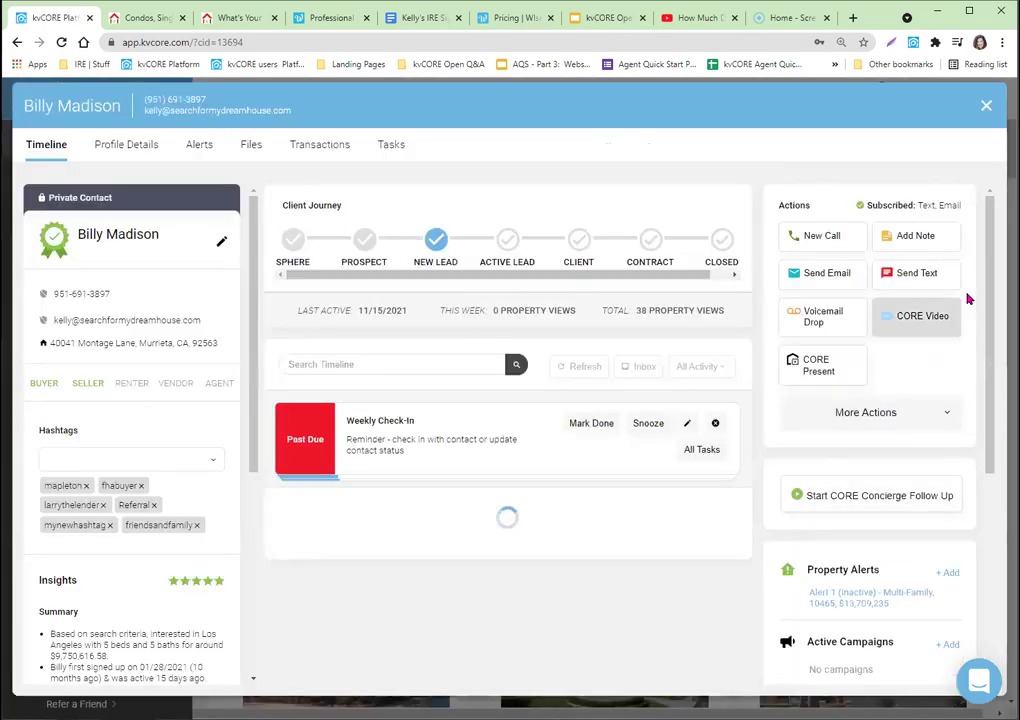
scroll(967, 298, "down", 3)
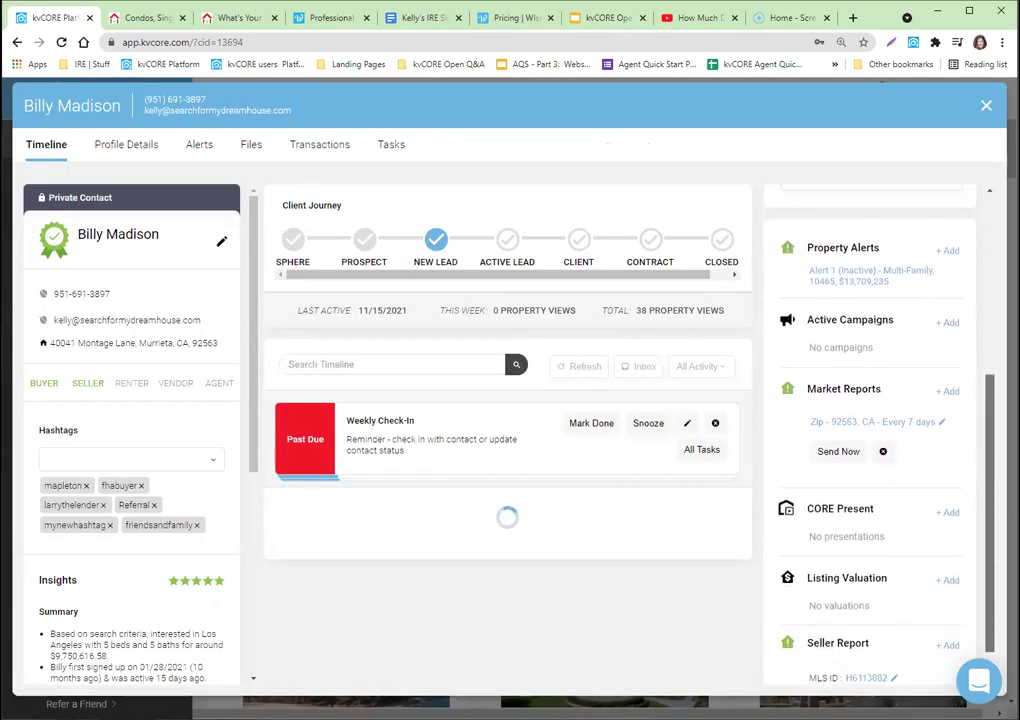
left_click(883, 446)
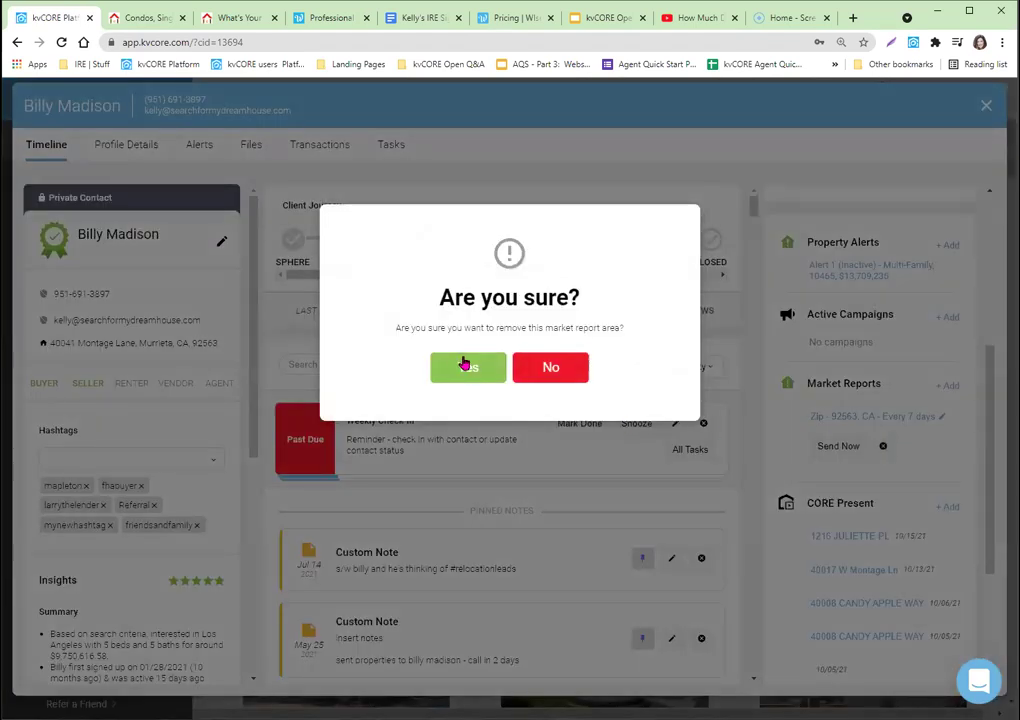
left_click(465, 364)
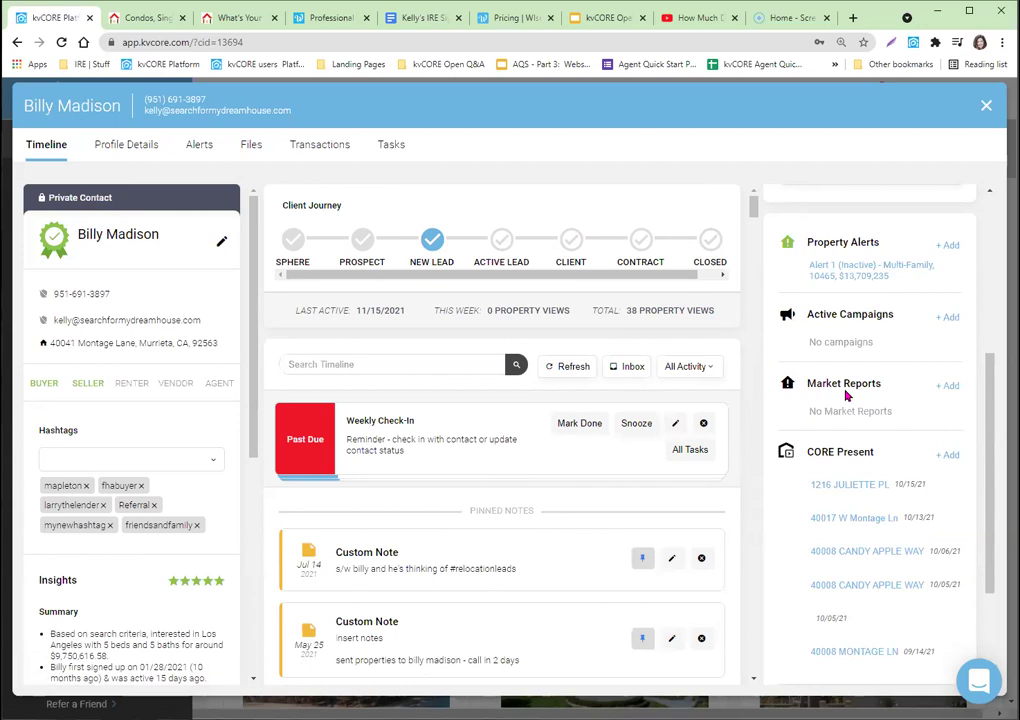
Add a market report for zip 92563, CA to the contact, sent every 21 days
left_click(948, 386)
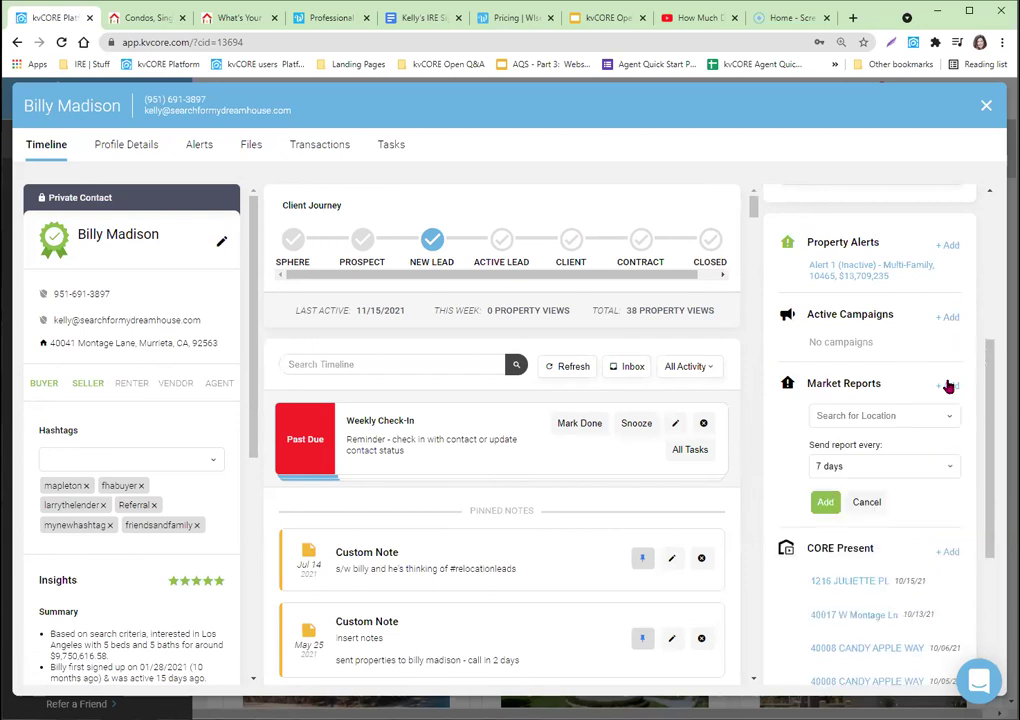
left_click(866, 415)
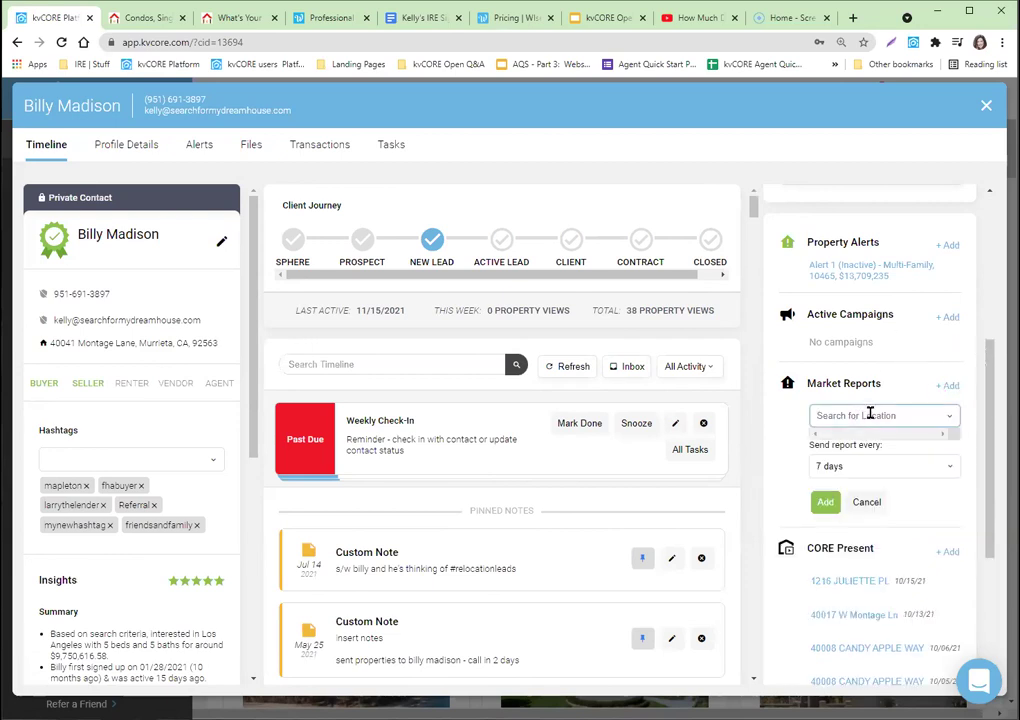
type("92563")
left_click(843, 434)
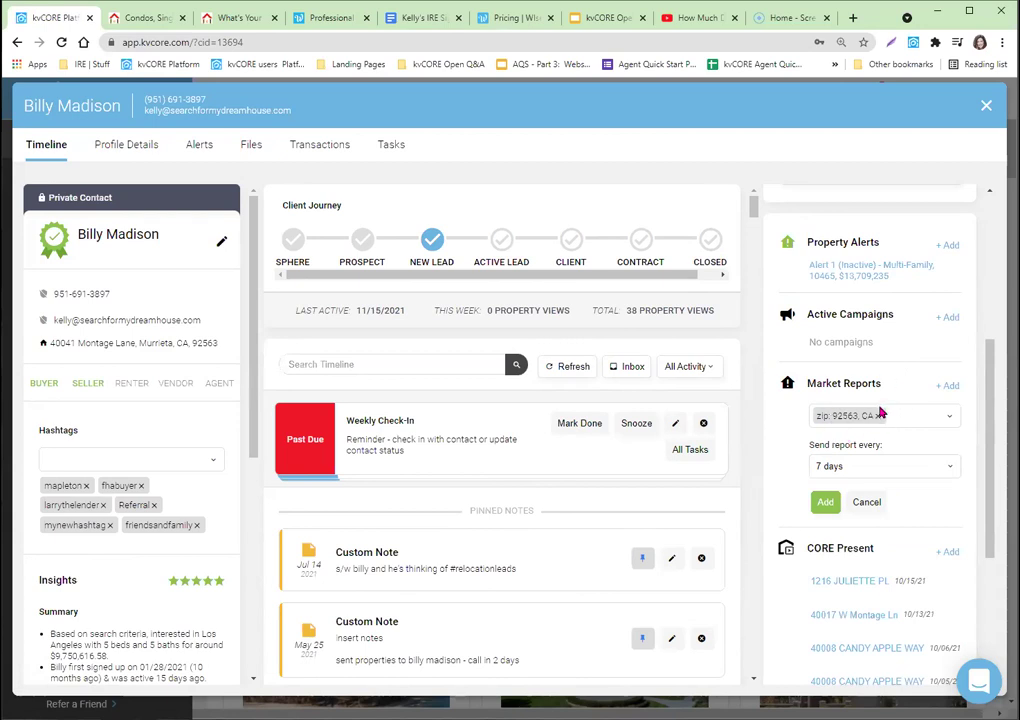
left_click(867, 466)
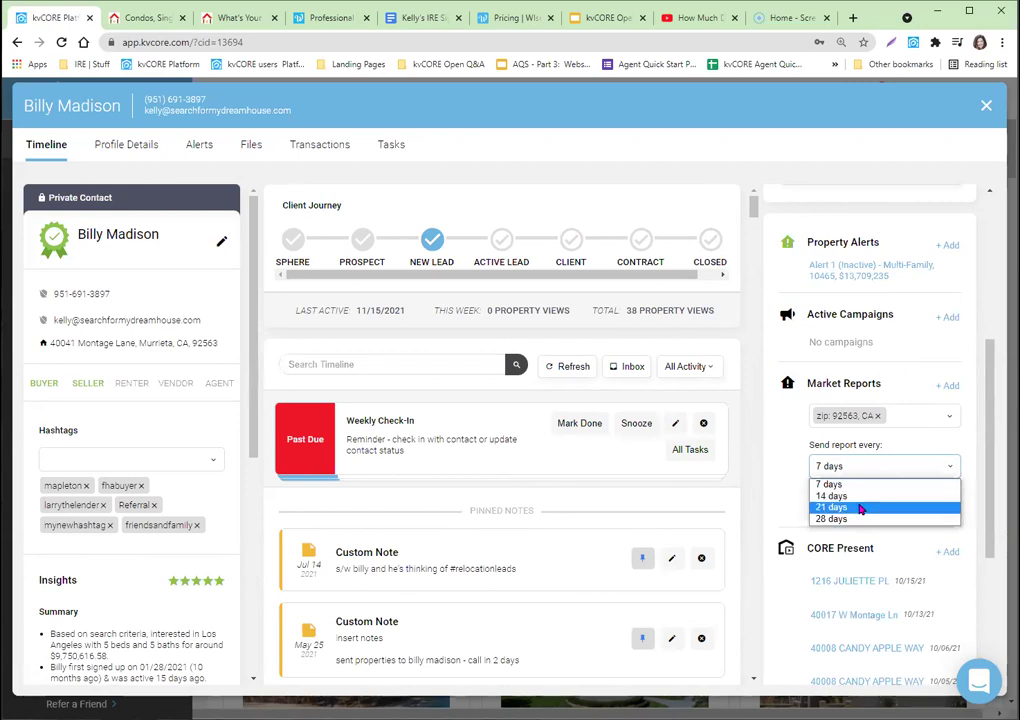
left_click(860, 508)
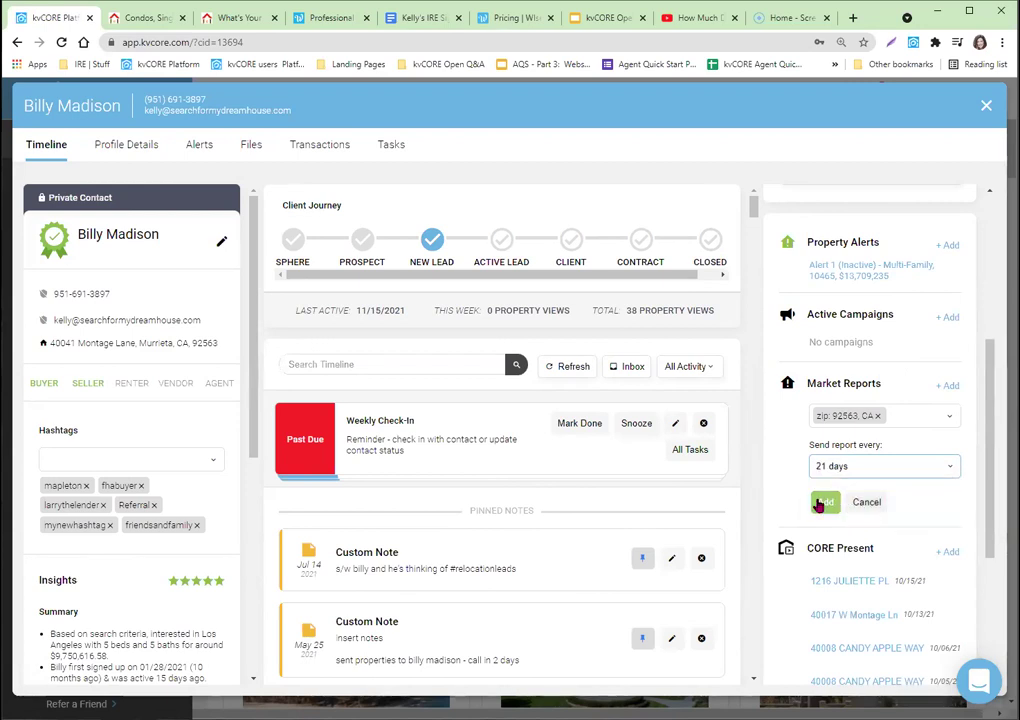
left_click(818, 503)
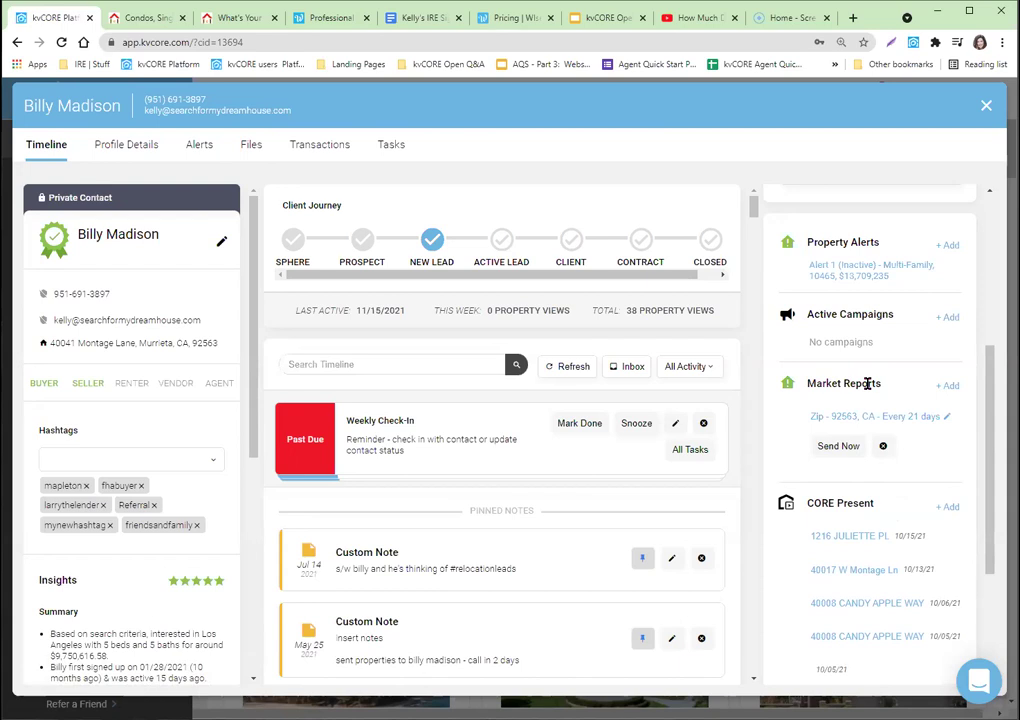
Open the contact's tasks, look at the form for adding a task, and close it without adding one
left_click_drag(988, 397, 965, 230)
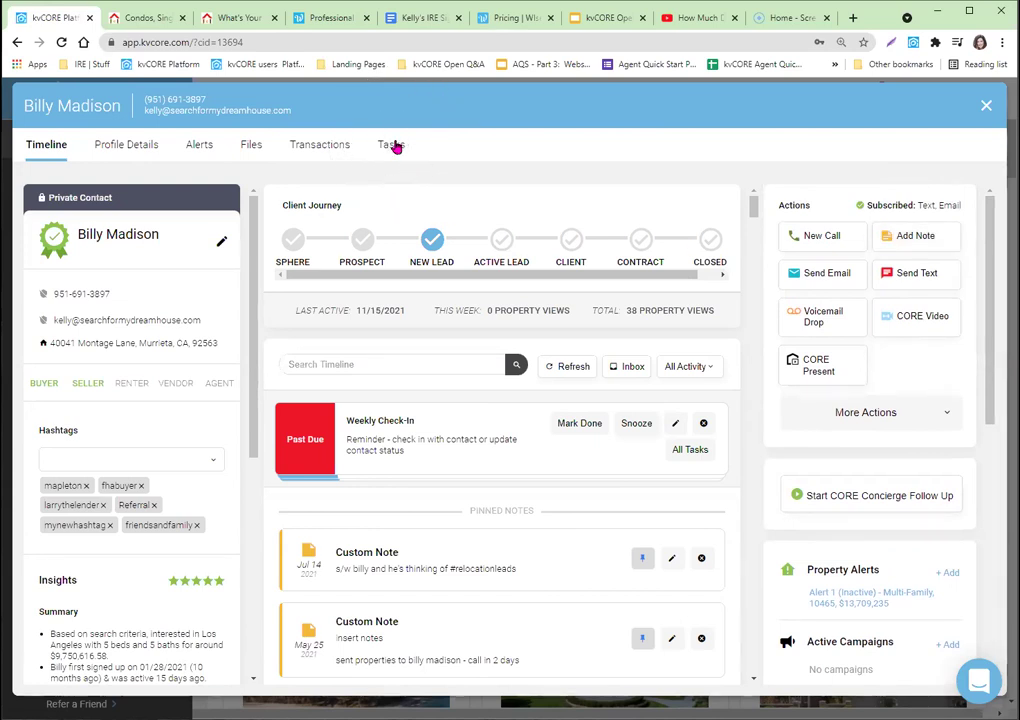
left_click(395, 146)
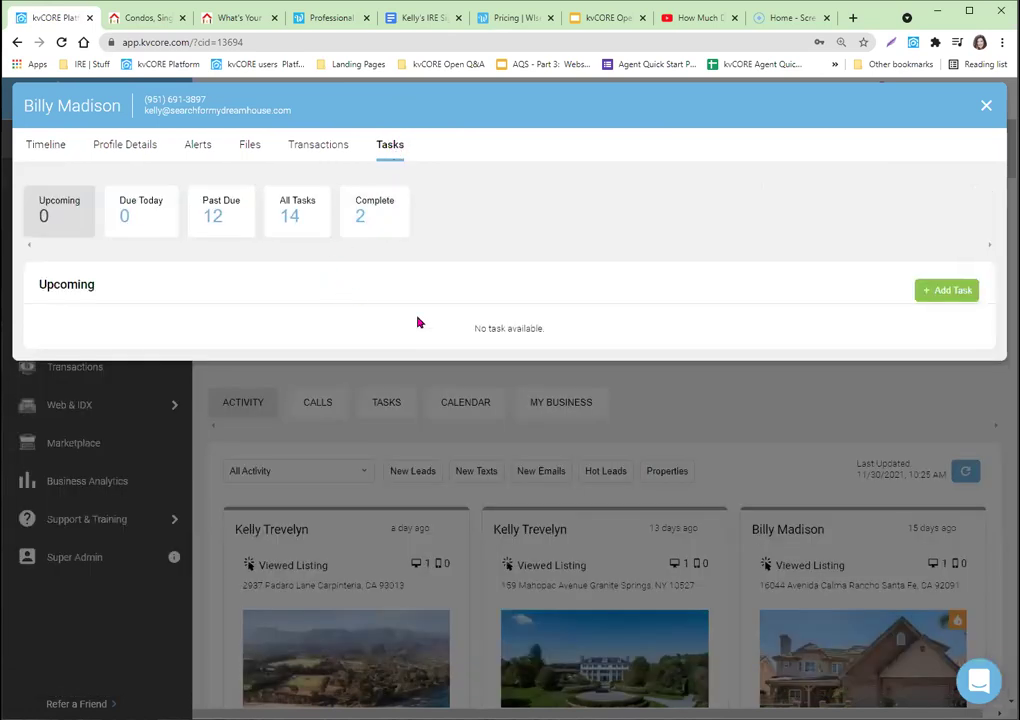
left_click(934, 296)
left_click(278, 339)
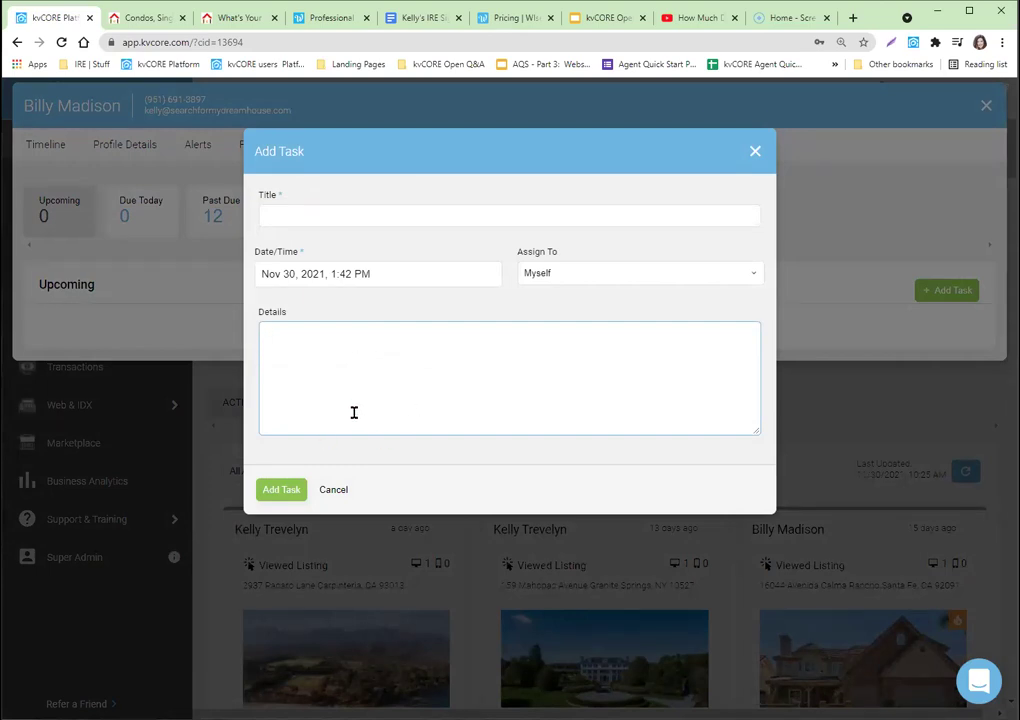
left_click(756, 150)
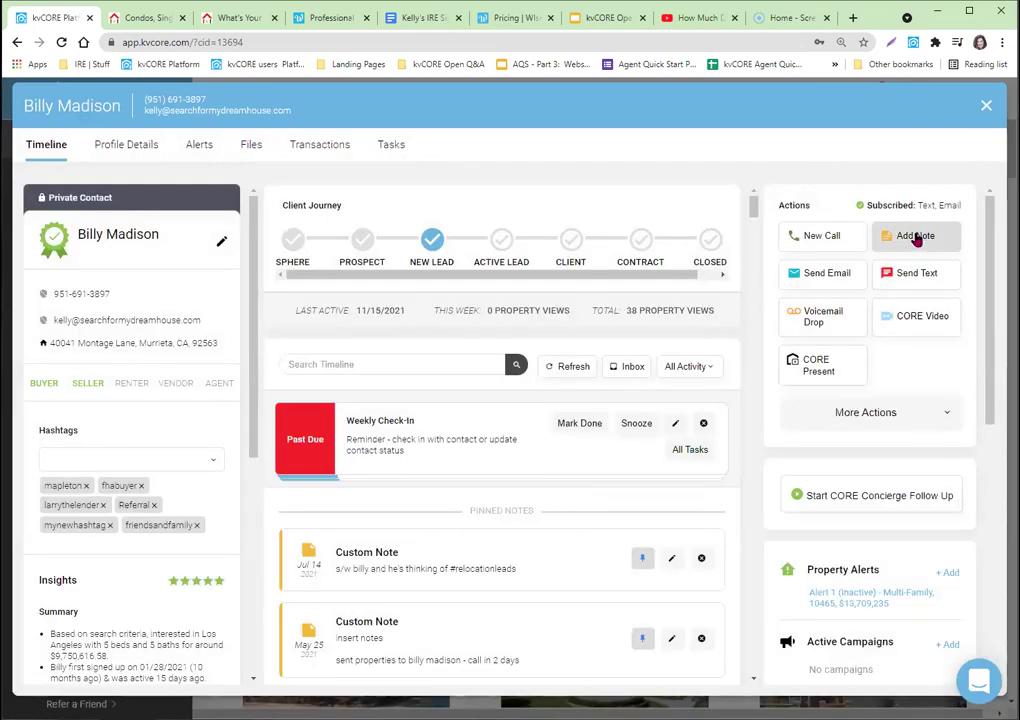
View the contact's Add Note form with its CC Lender and Pin to Top options, and close it without saving
left_click(915, 238)
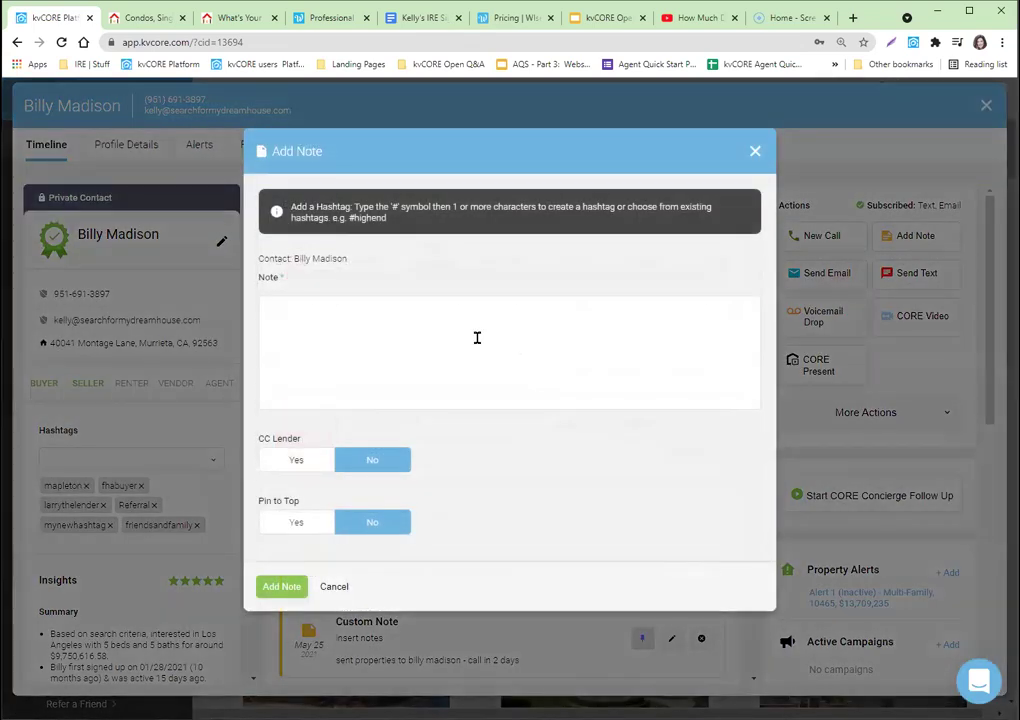
left_click(295, 526)
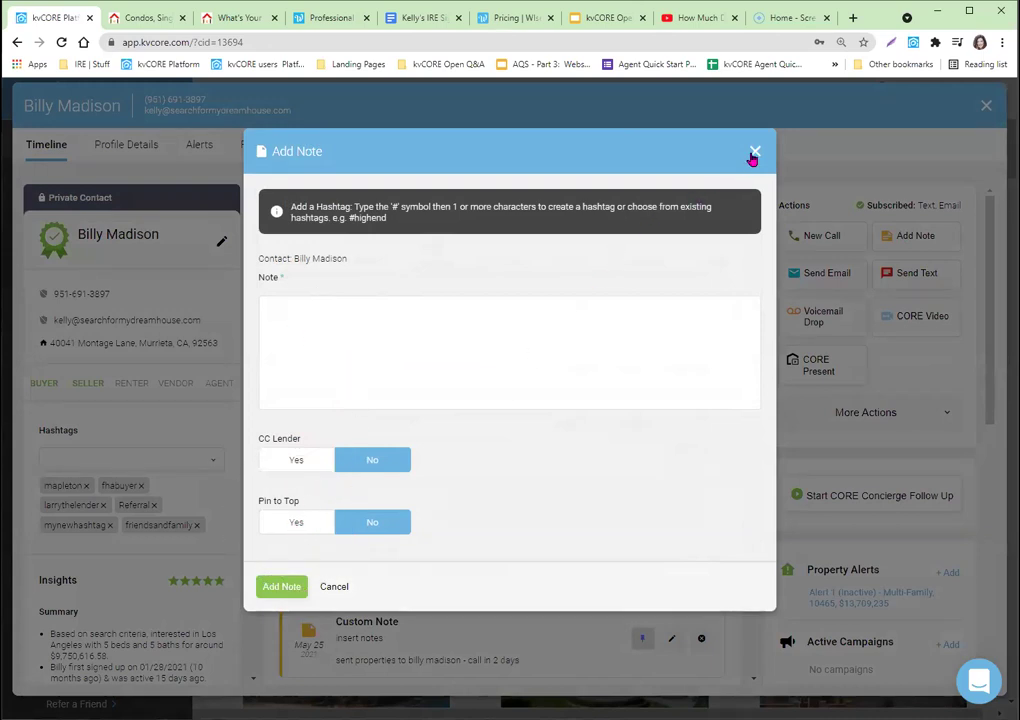
left_click(753, 155)
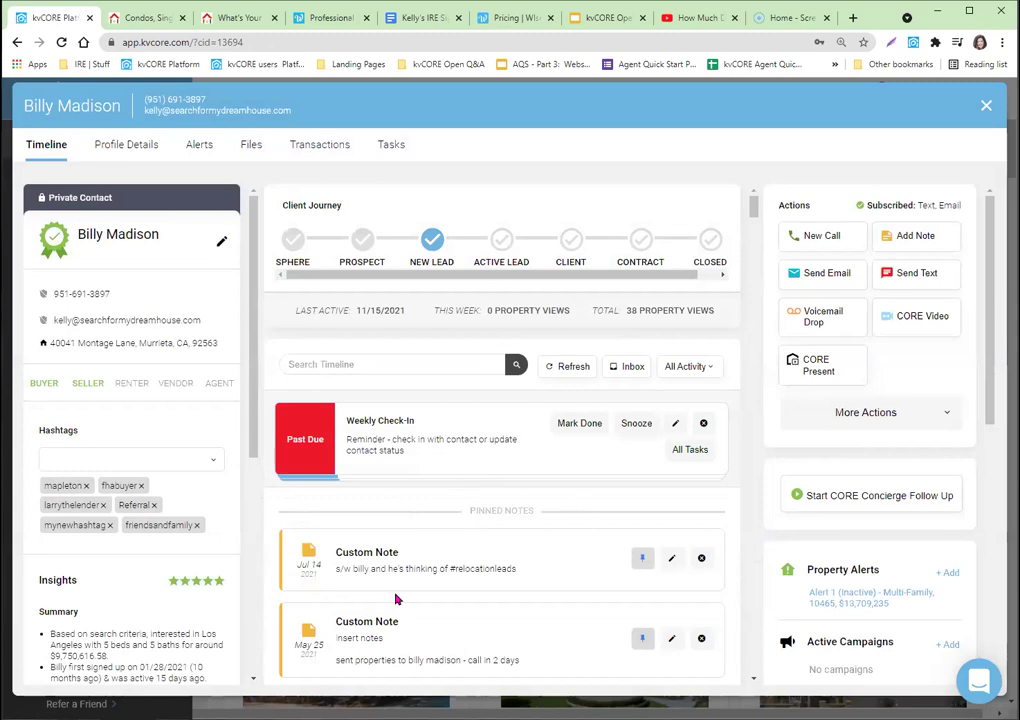
Review the contact's pinned notes, property alerts and market reports, and close the contact record
mouse_move(754, 209)
left_mouse_down()
mouse_move(758, 537)
mouse_move(740, 200)
left_mouse_up()
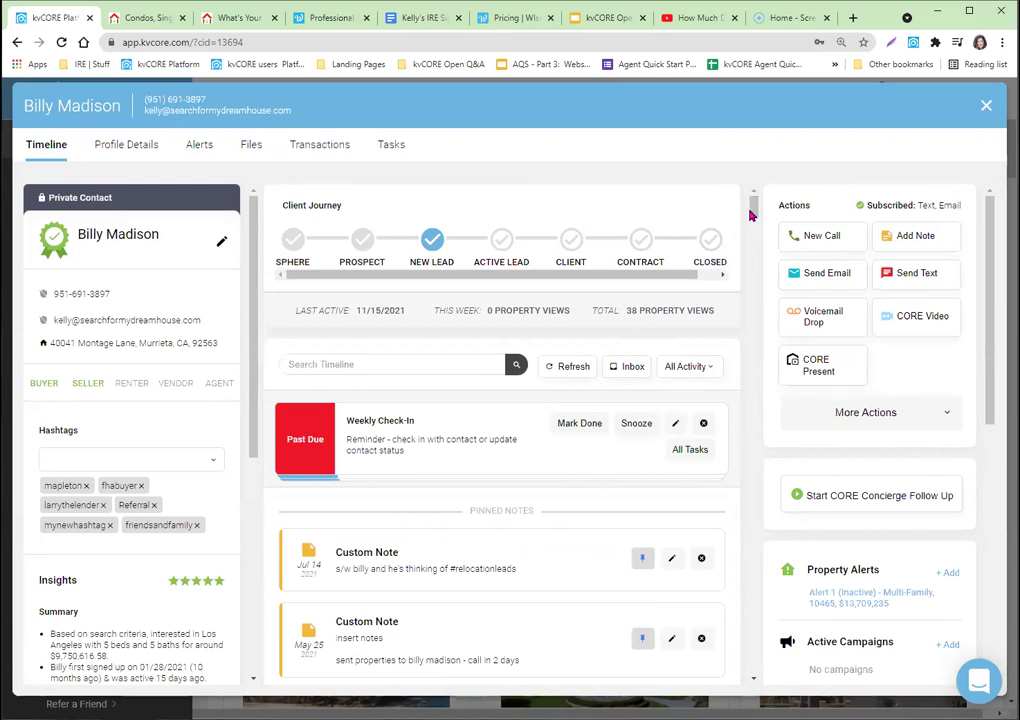
left_click_drag(754, 207, 754, 225)
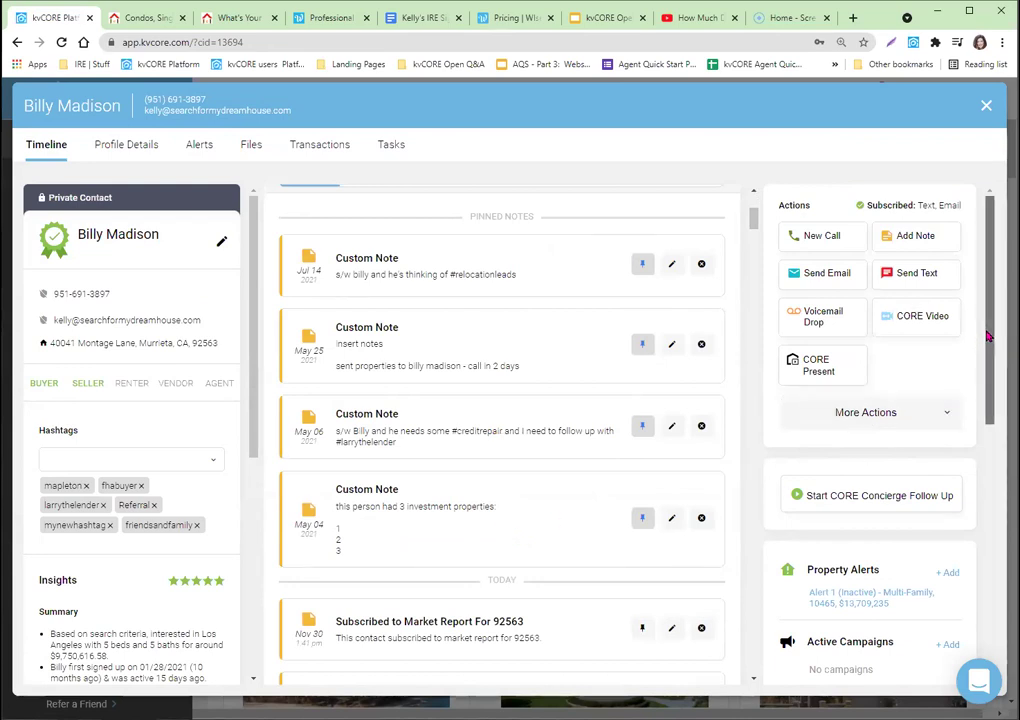
scroll(987, 337, "down", 3)
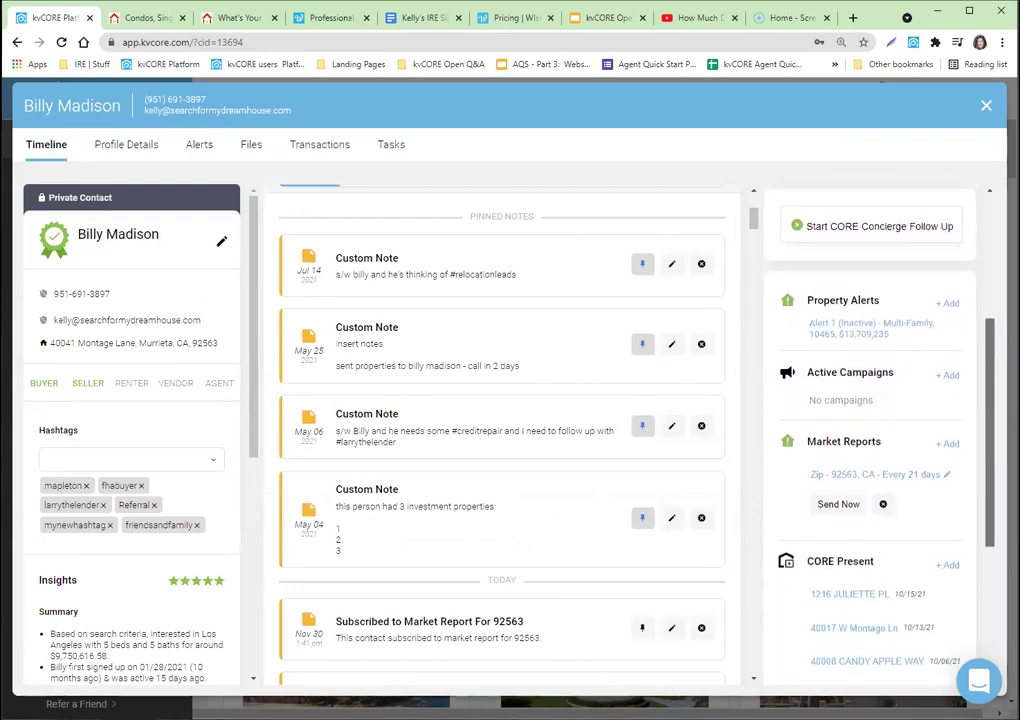
scroll(904, 471, "down", 1)
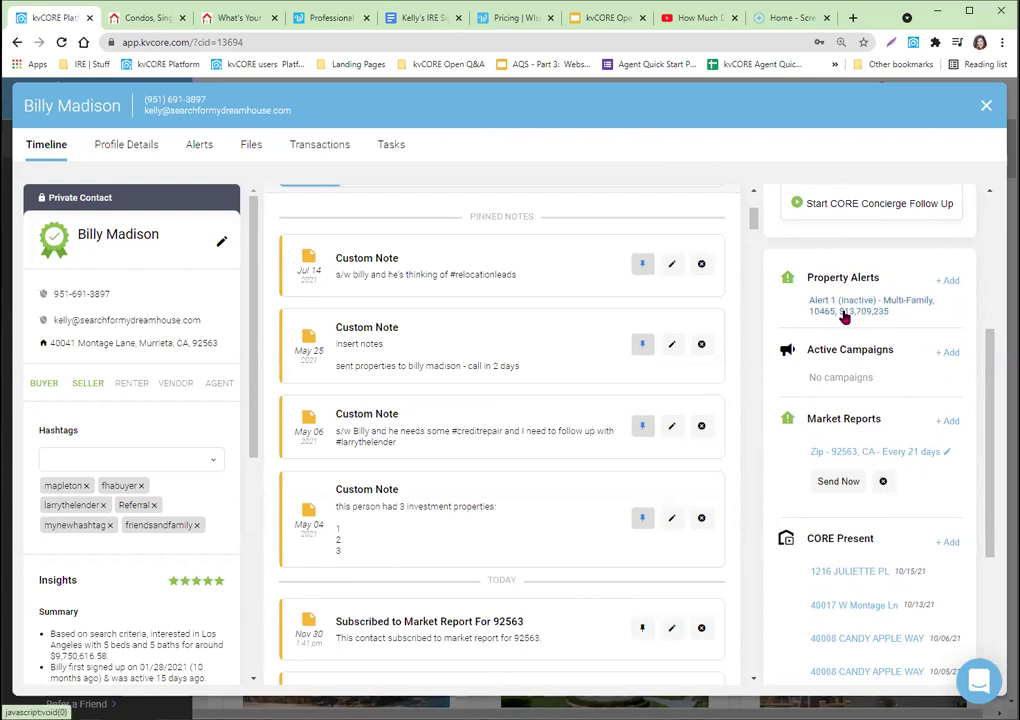
left_click(986, 105)
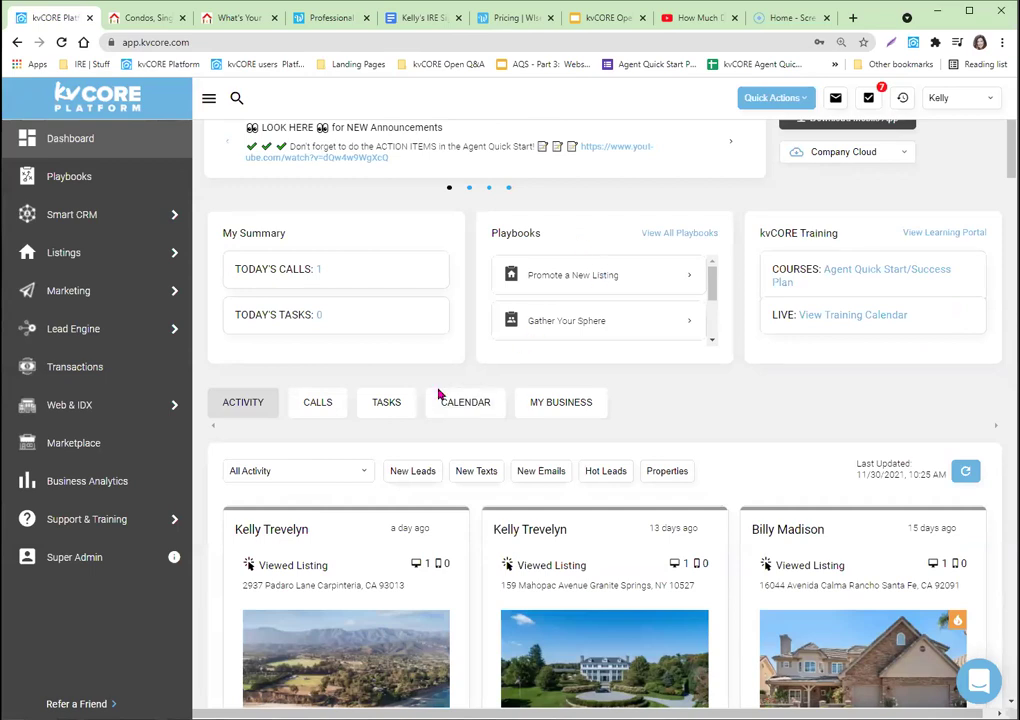
Check the support and training resources, open the CORE Learning Portal, and look over its Quick Start Courses
left_click(62, 293)
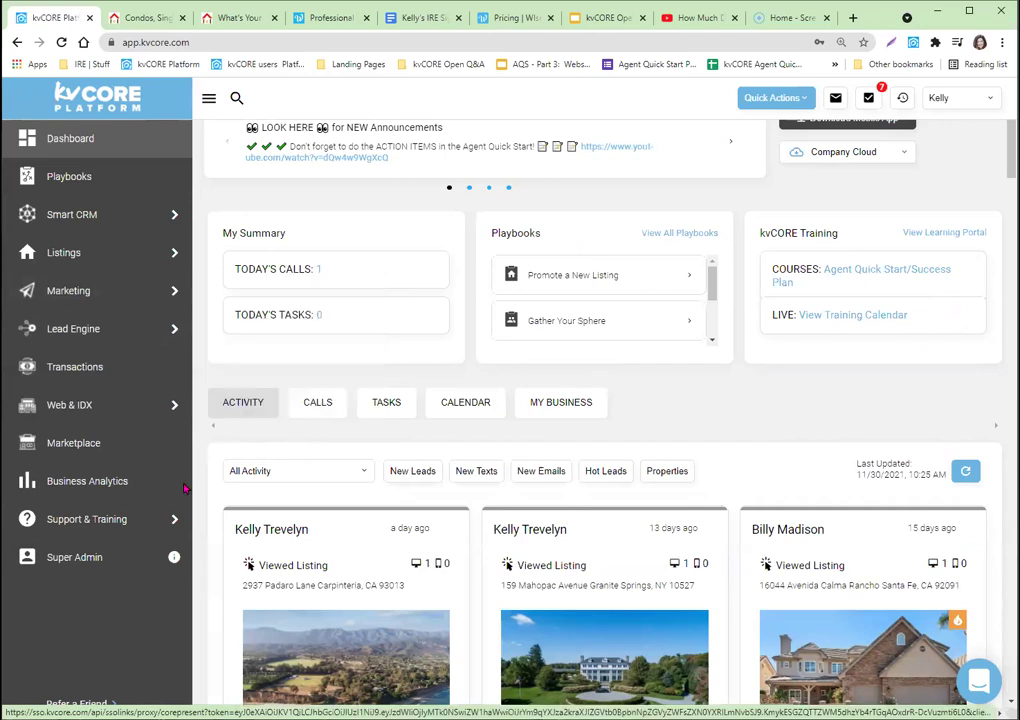
left_click(72, 530)
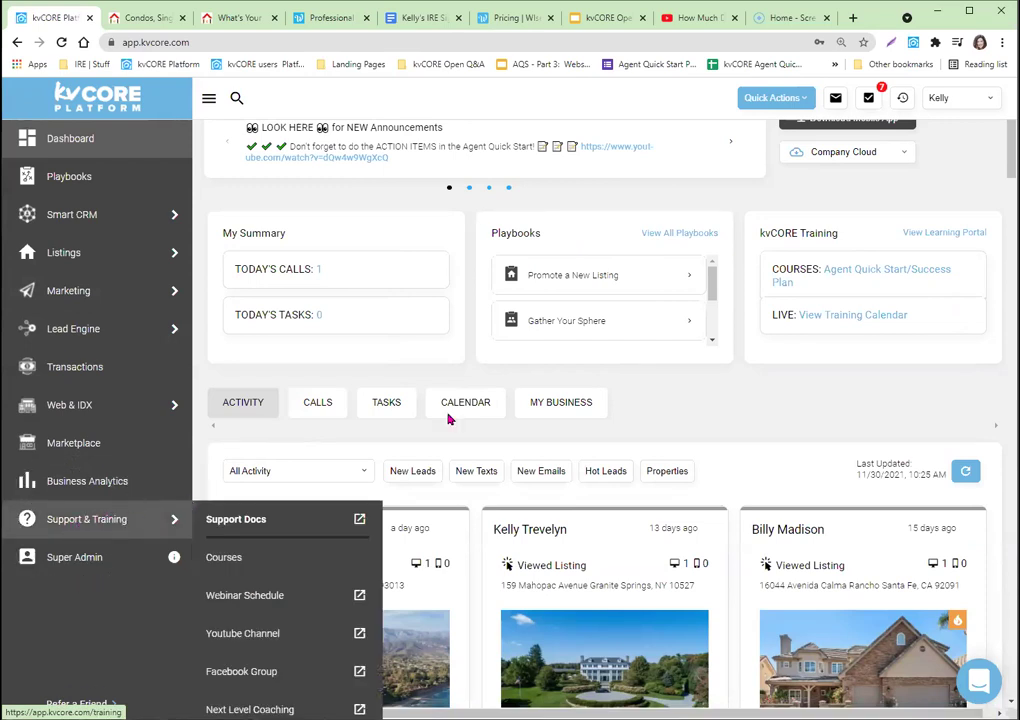
left_click(947, 236)
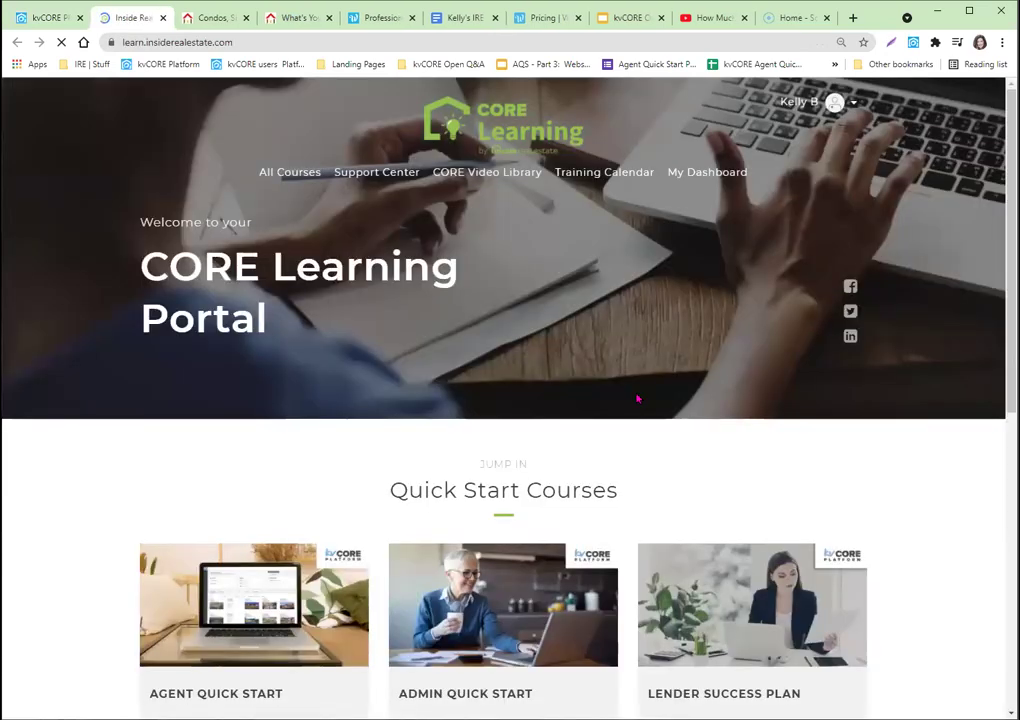
scroll(980, 177, "down", 7)
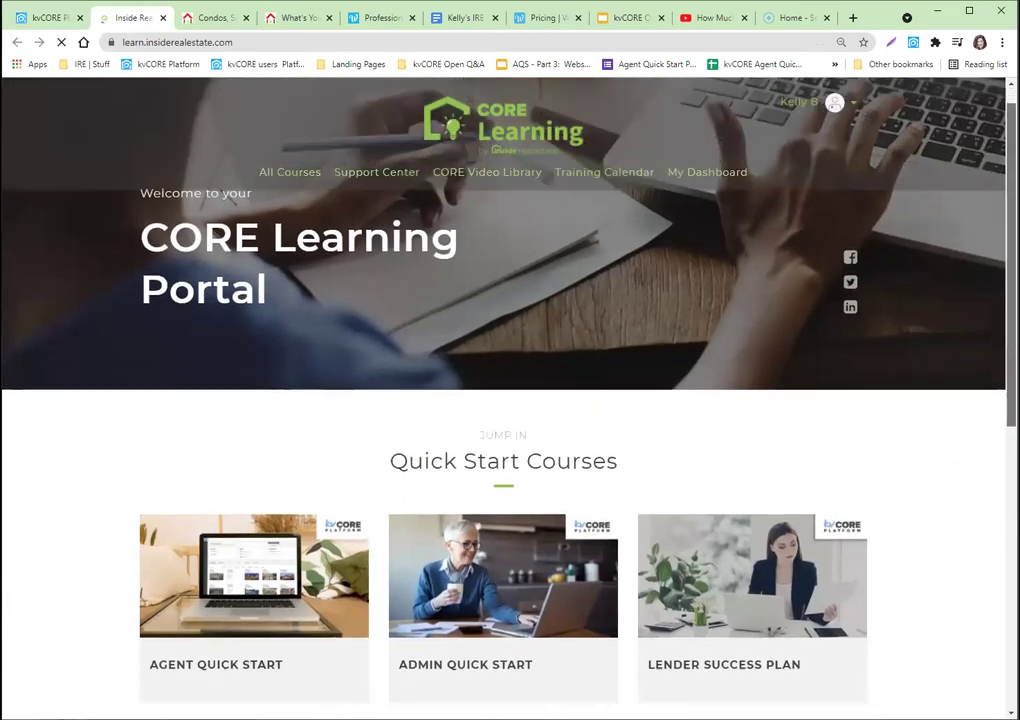
scroll(980, 177, "up", 3)
scroll(980, 177, "up", 2)
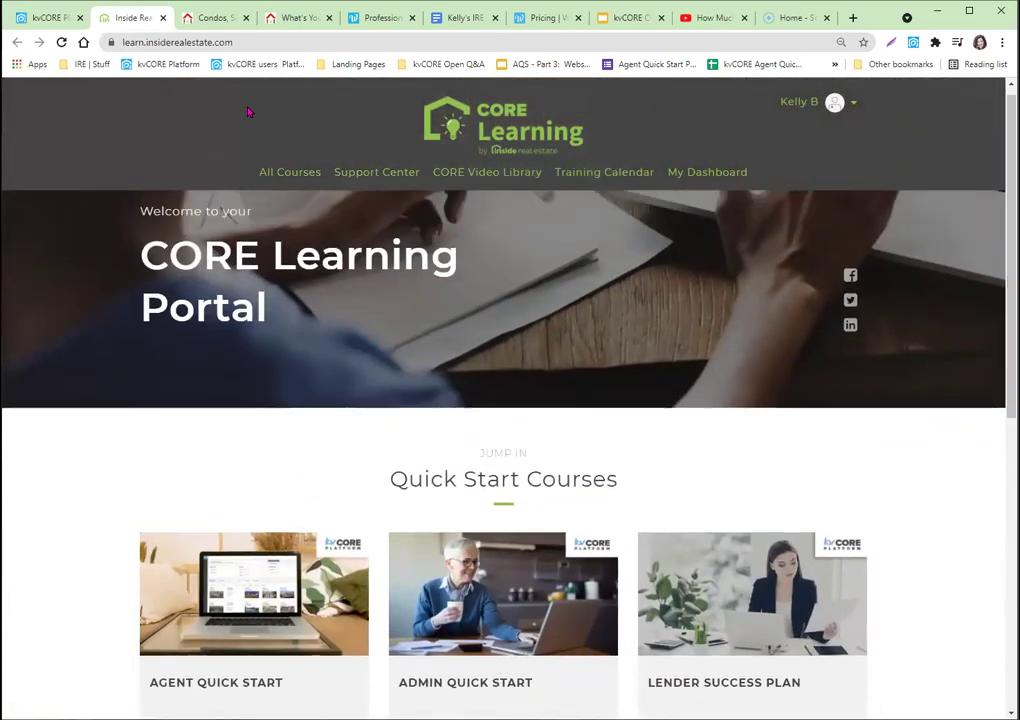
Open the full course catalogue of the CORE Learning Portal and enter "CORE Present" as the course search term
left_click(289, 178)
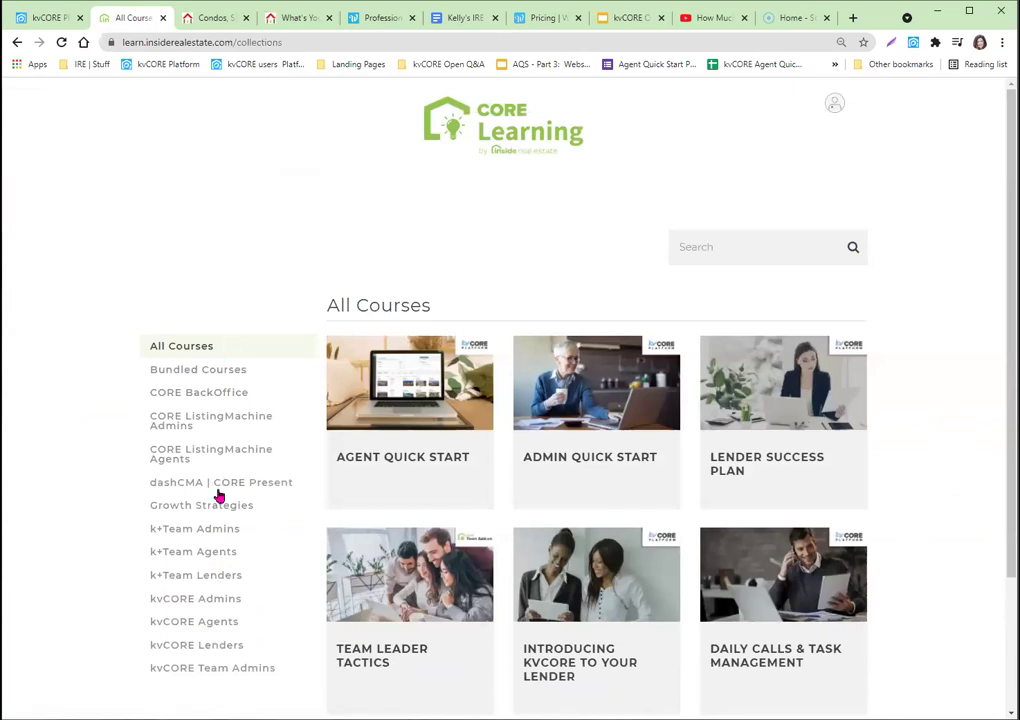
left_click(792, 247)
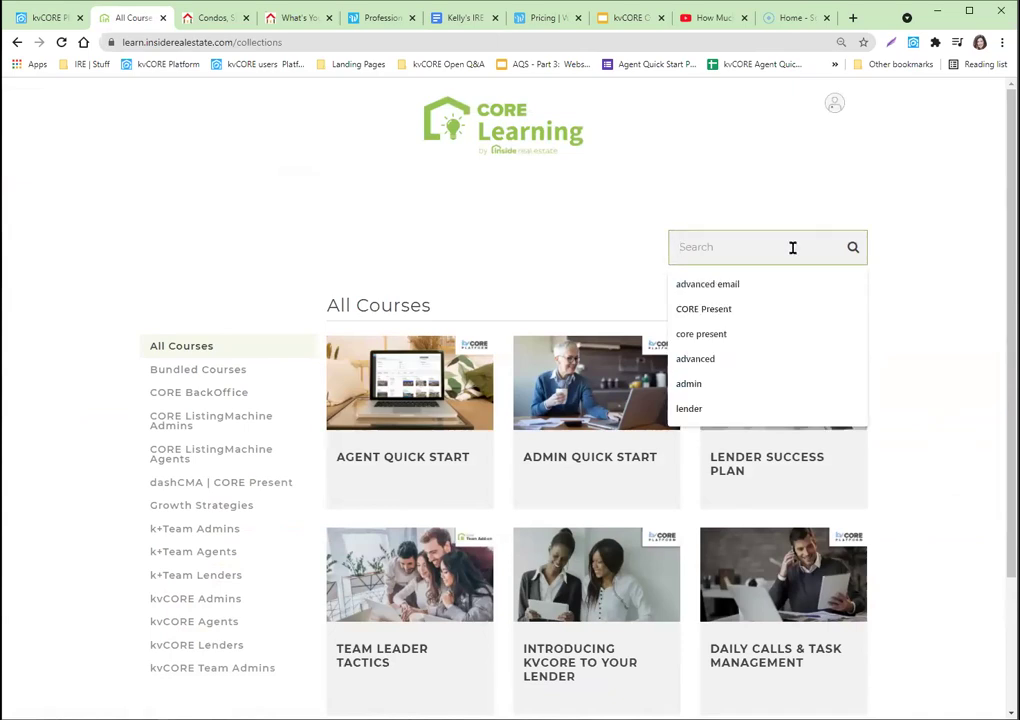
type("core")
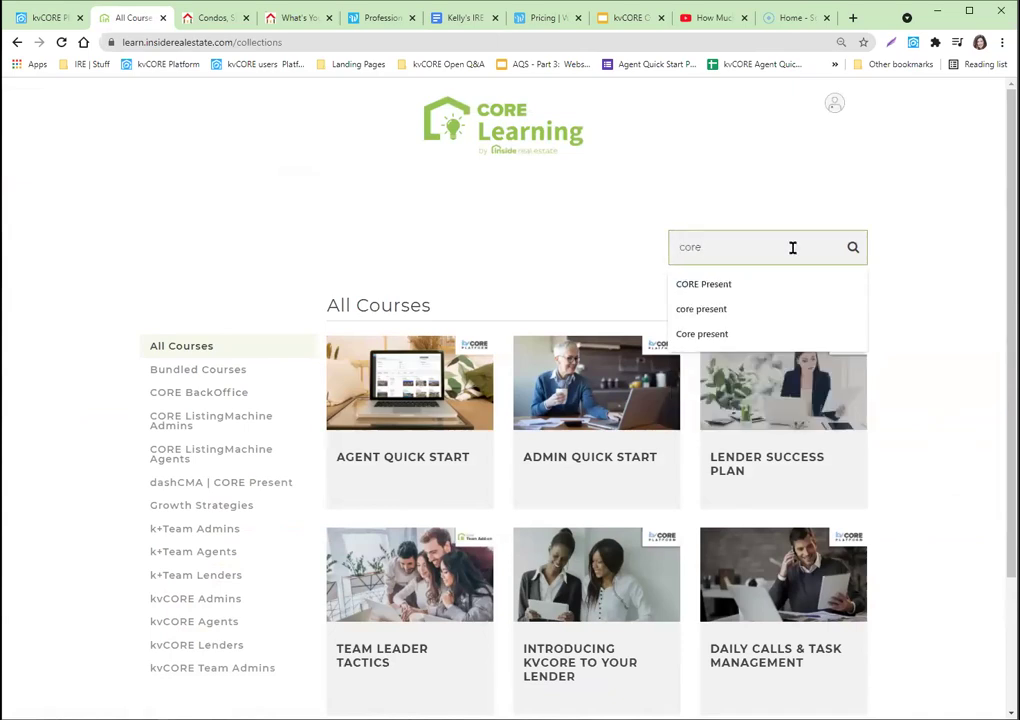
left_click(720, 287)
left_click(853, 246)
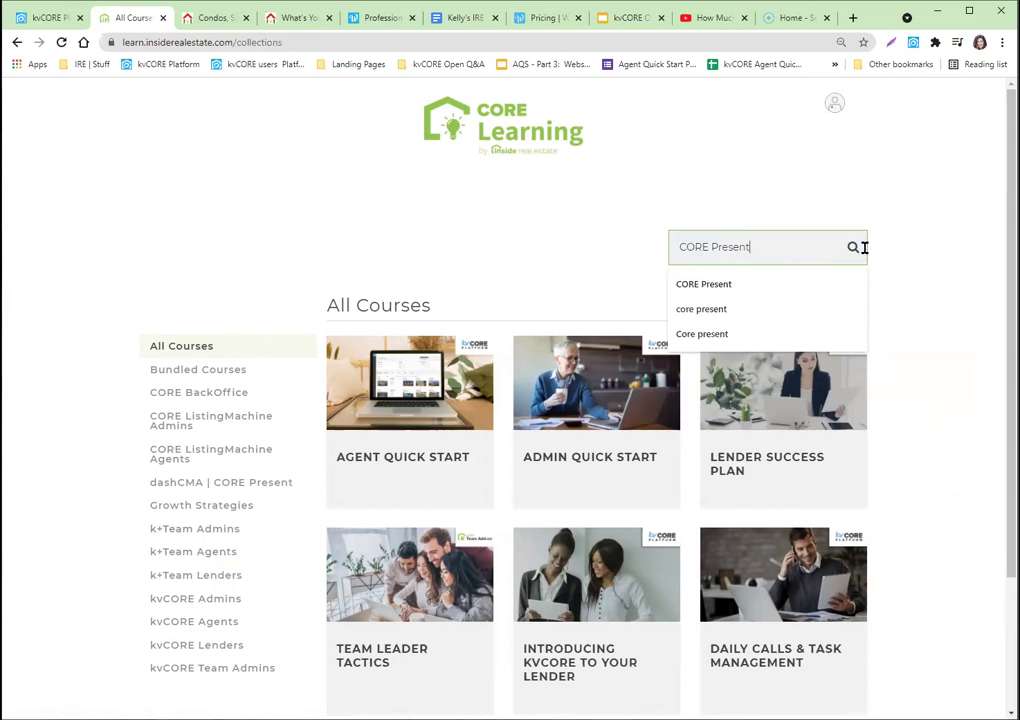
left_click(817, 277)
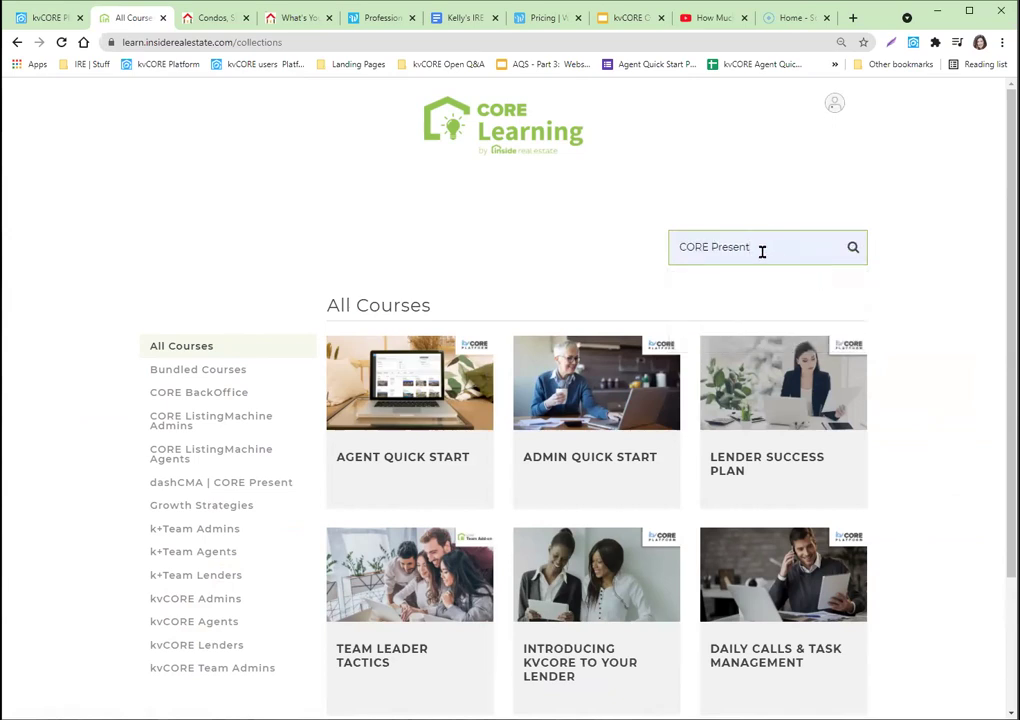
Replace the search term with "core", run the course search, and look over the matching courses
key("BackSpace")
key("BackSpace")
key("BackSpace")
key("BackSpace")
key("BackSpace")
key("BackSpace")
key("BackSpace")
key("BackSpace")
key("BackSpace")
key("BackSpace")
key("BackSpace")
key("BackSpace")
type("core prese")
key("BackSpace")
key("BackSpace")
key("BackSpace")
key("BackSpace")
key("BackSpace")
key("BackSpace")
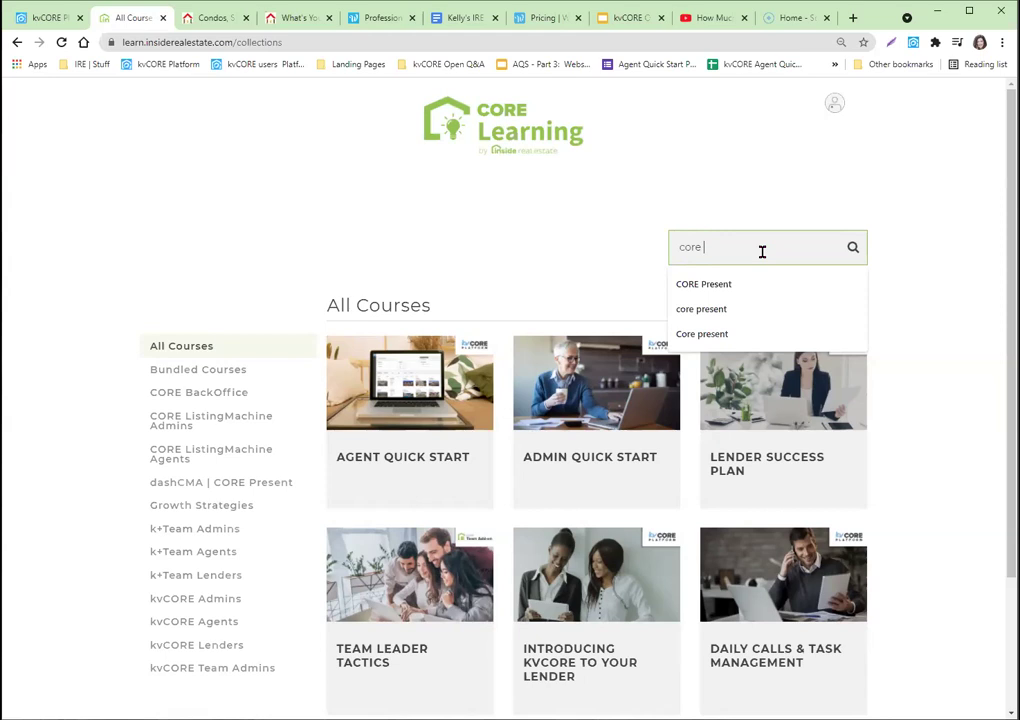
key("Return")
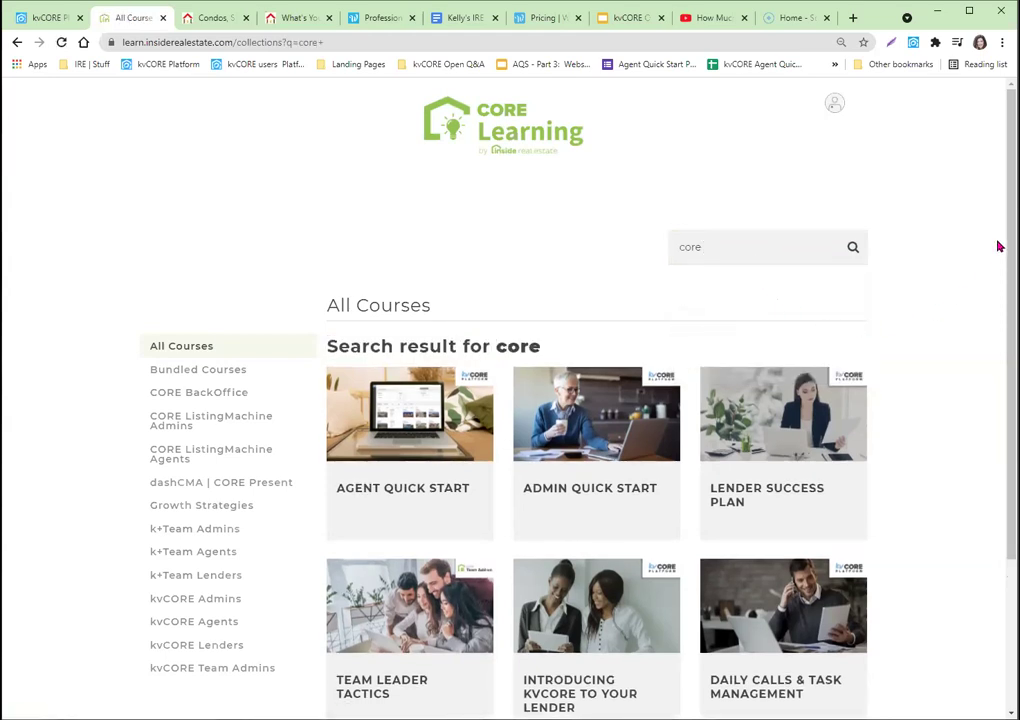
scroll(998, 256, "down", 3)
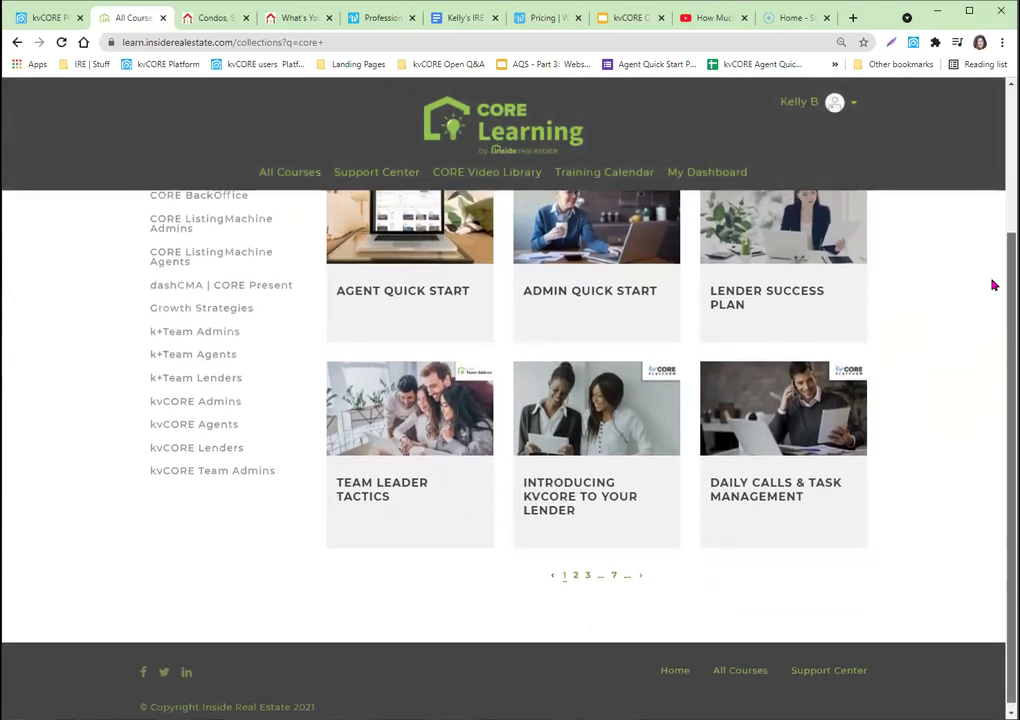
scroll(583, 335, "up", 3)
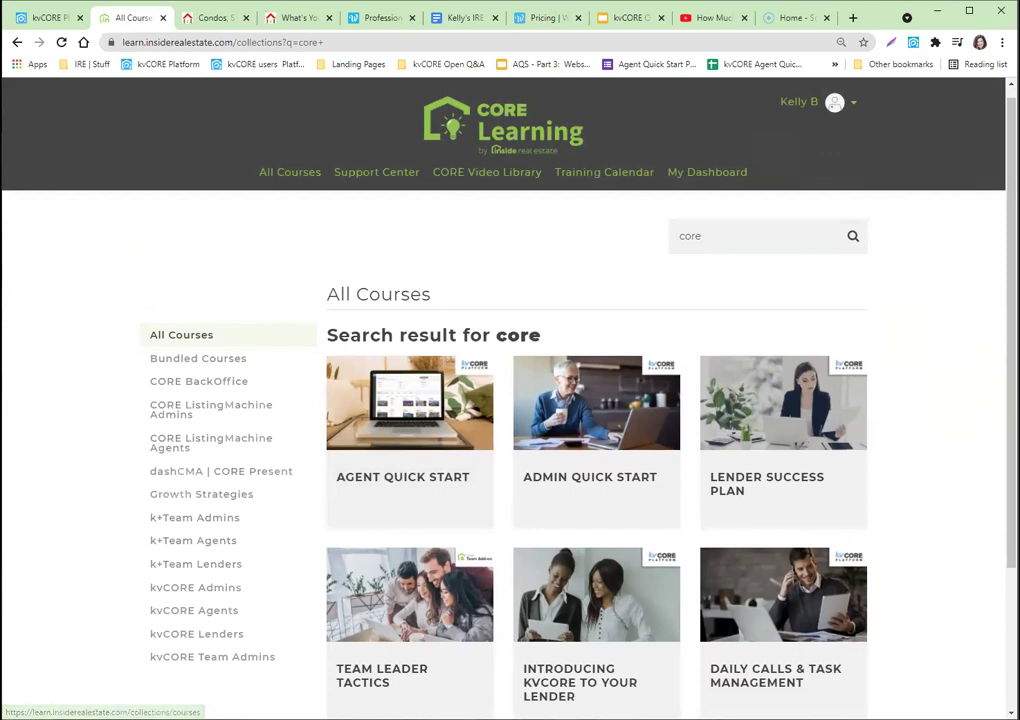
Switch back to the kvCORE Platform and open CORE Present from the marketing tools
key("ctrl+shift+Tab")
mouse_move(115, 318)
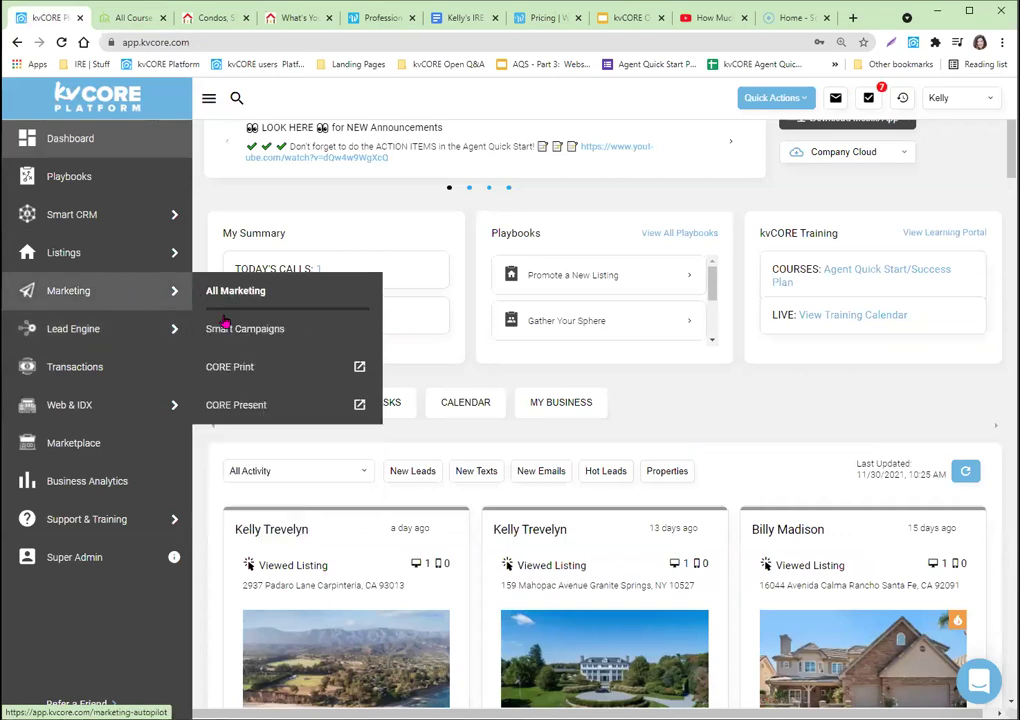
left_click(246, 406)
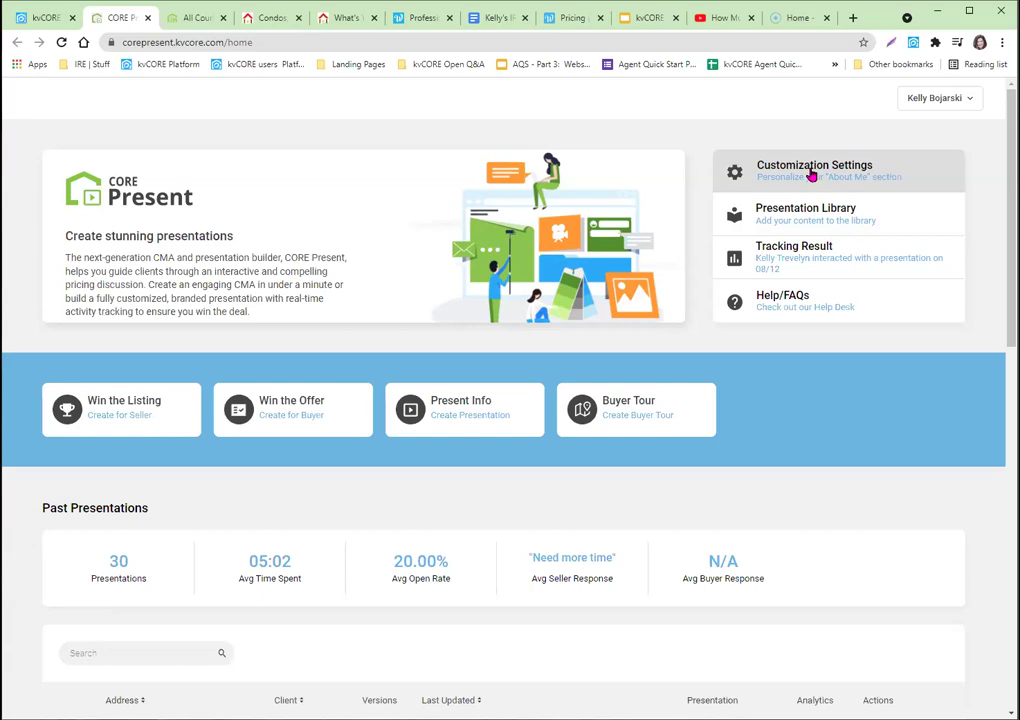
View the About Me slide in CORE Present's customization settings, and close it without saving
left_click(811, 176)
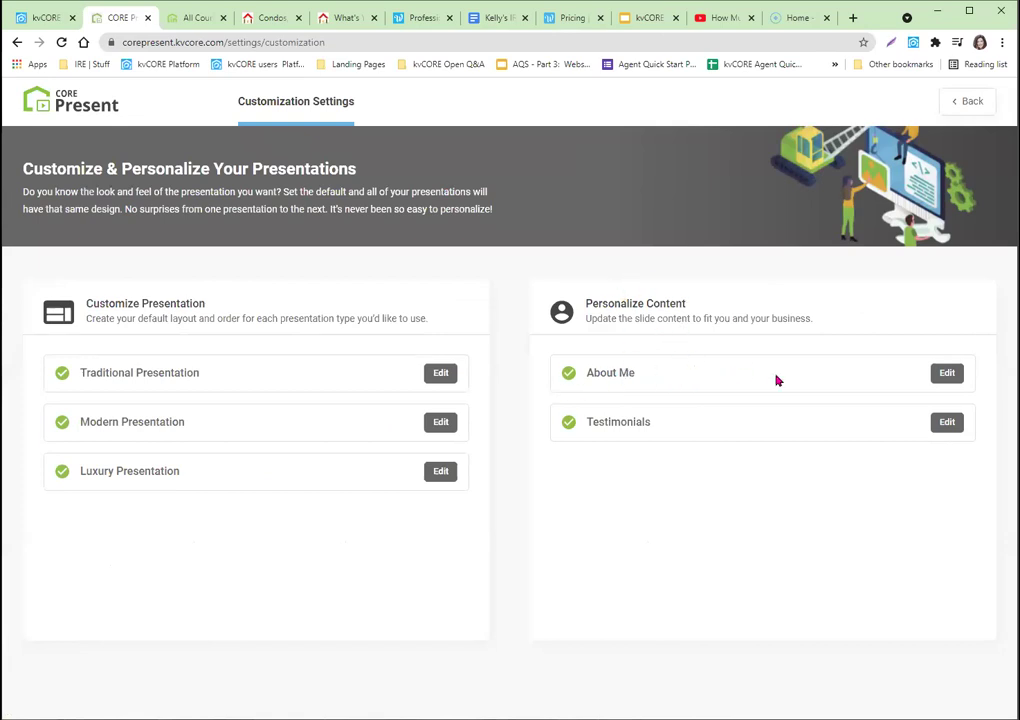
left_click(947, 372)
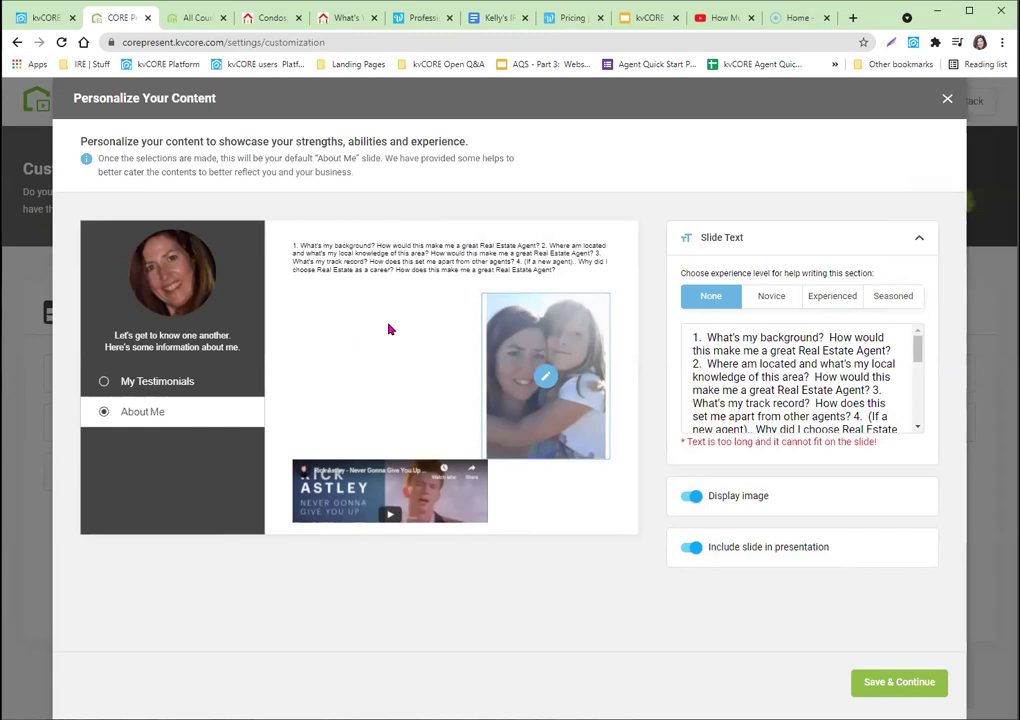
left_click(948, 100)
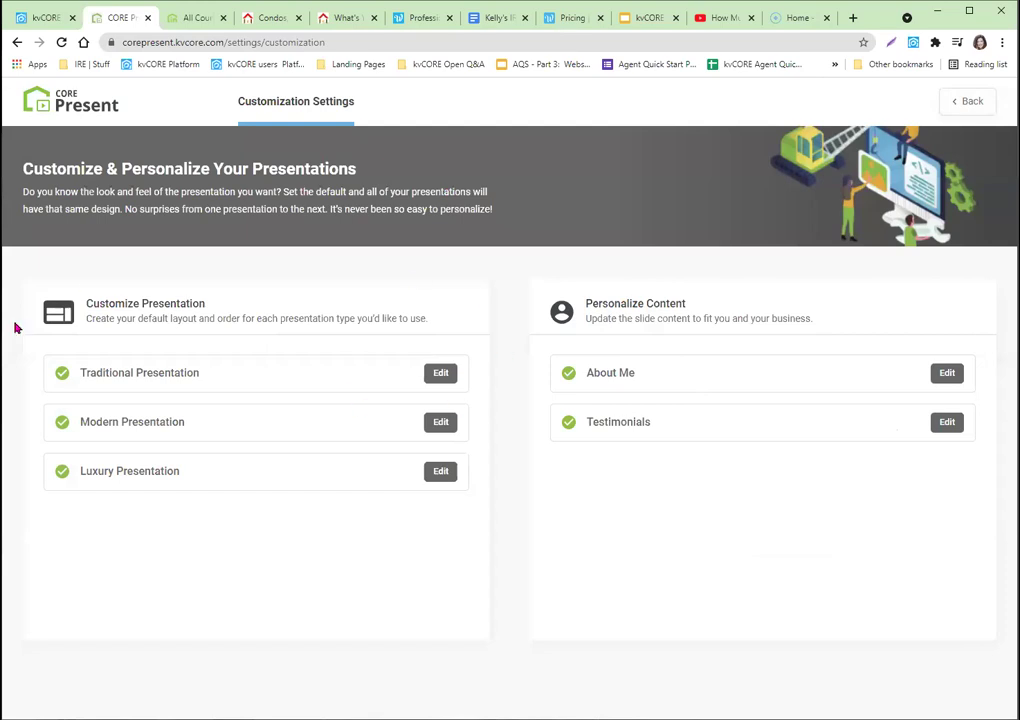
Return to the CORE Present home page and look over the past presentations and the options for creating new ones
left_click(100, 99)
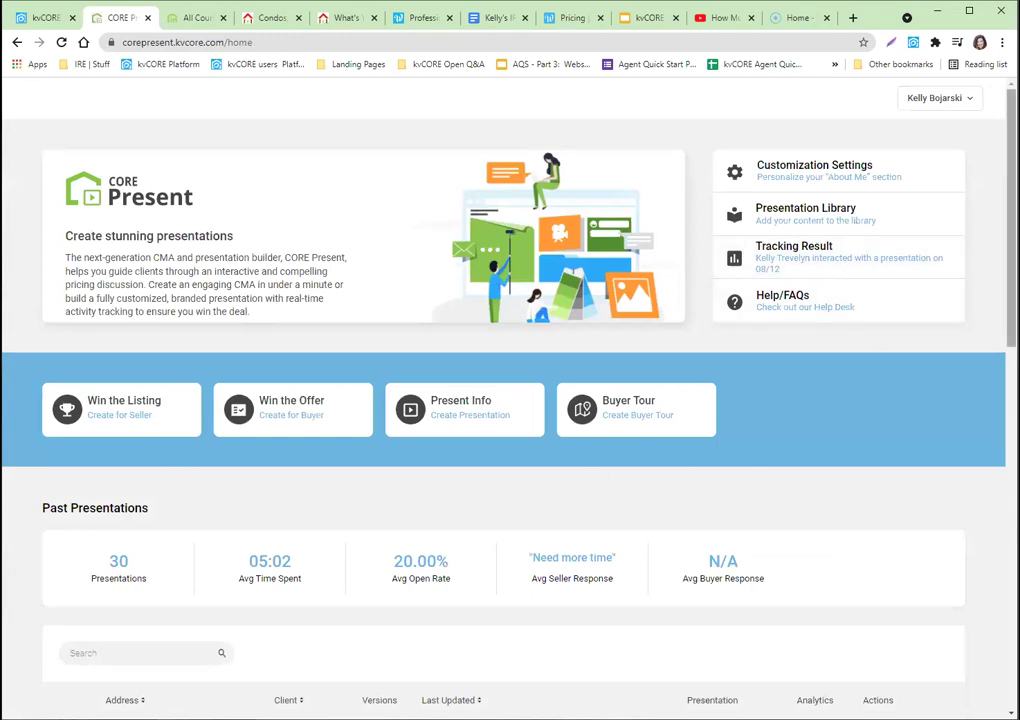
scroll(510, 400, "down", 4)
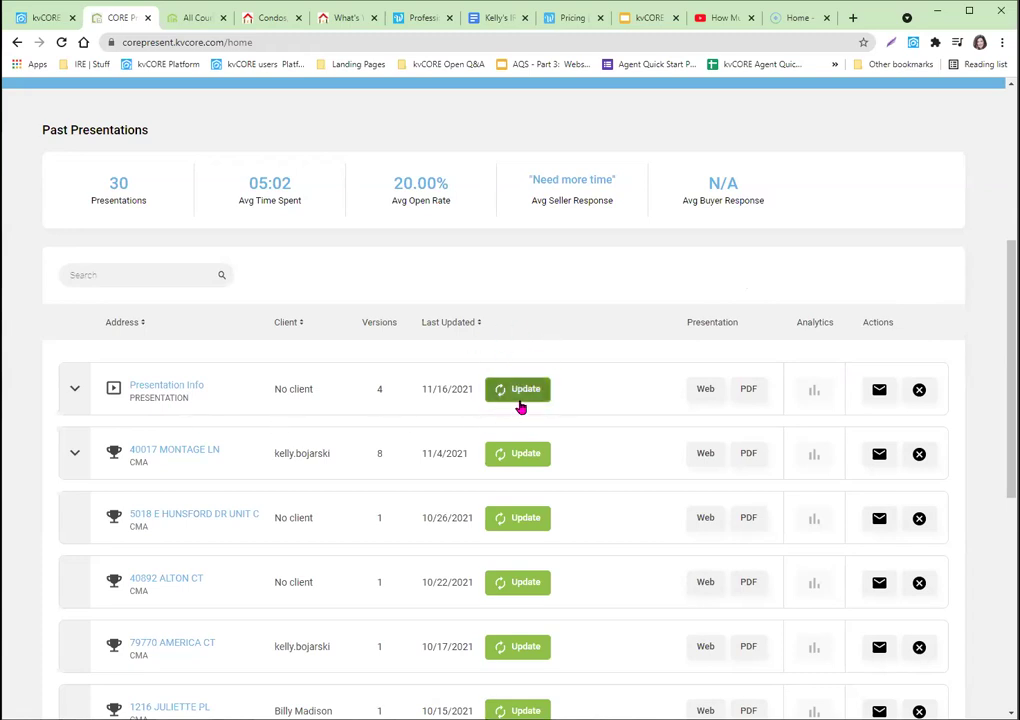
scroll(137, 221, "up", 4)
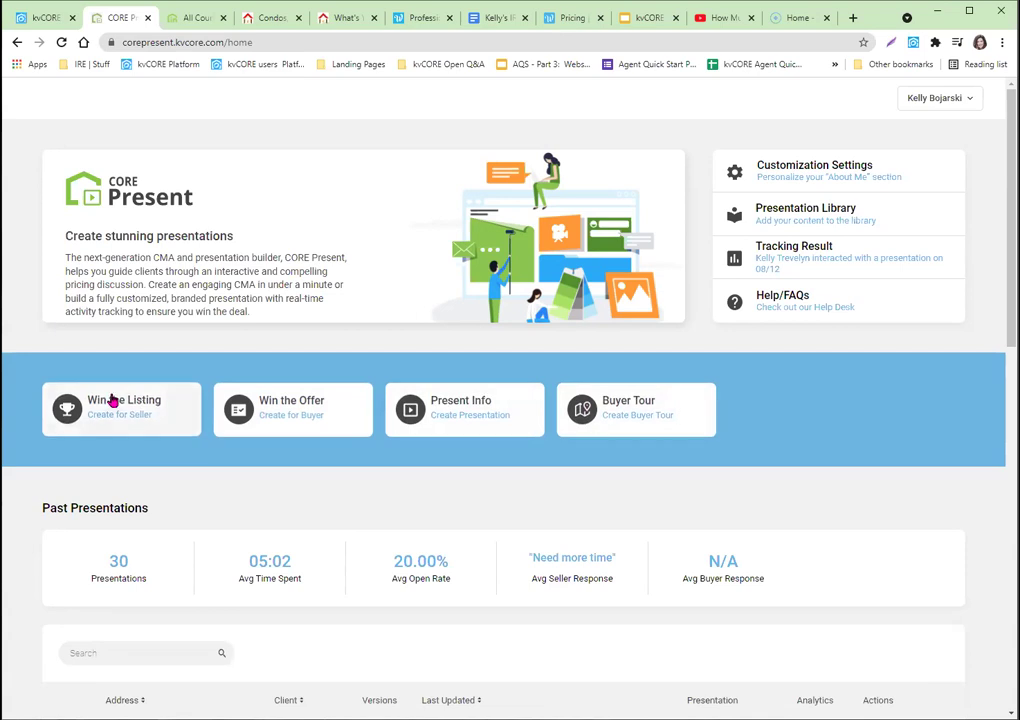
Switch to the kvCORE dashboard, open a contact from the activity cards, review the available actions and alerts, and close the record
left_click(50, 20)
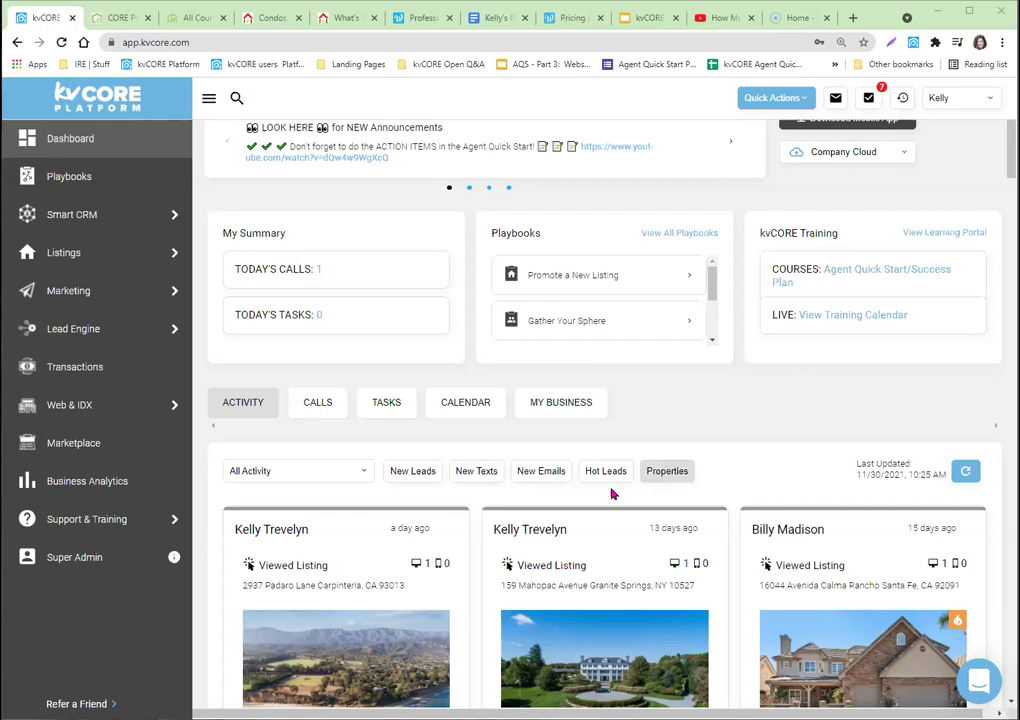
left_click(540, 535)
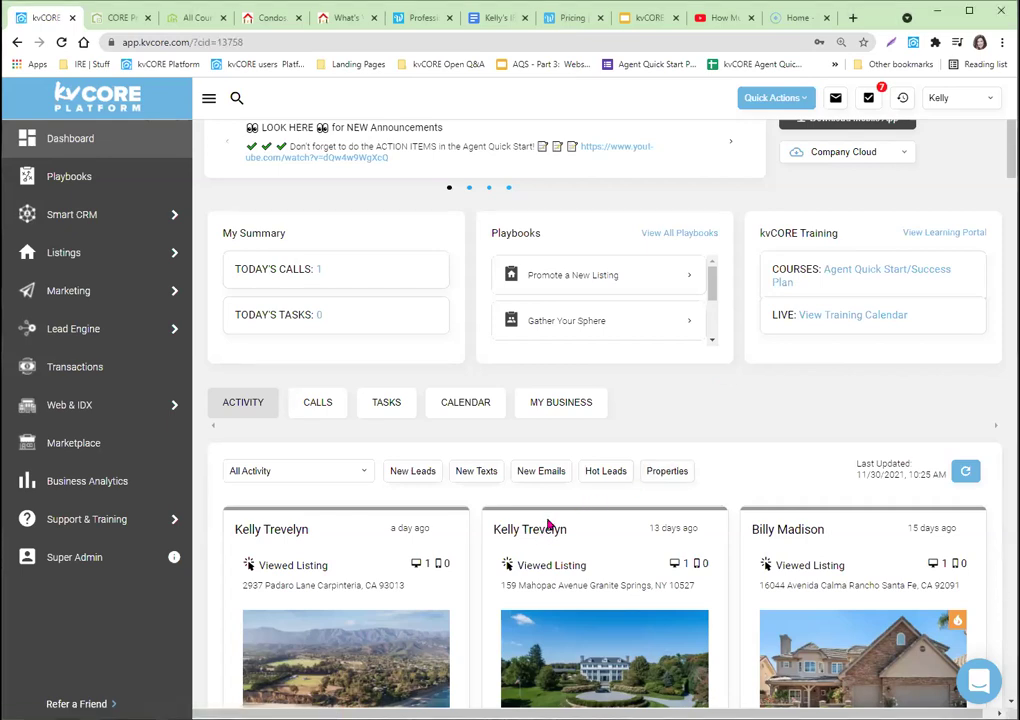
left_click_drag(991, 239, 998, 351)
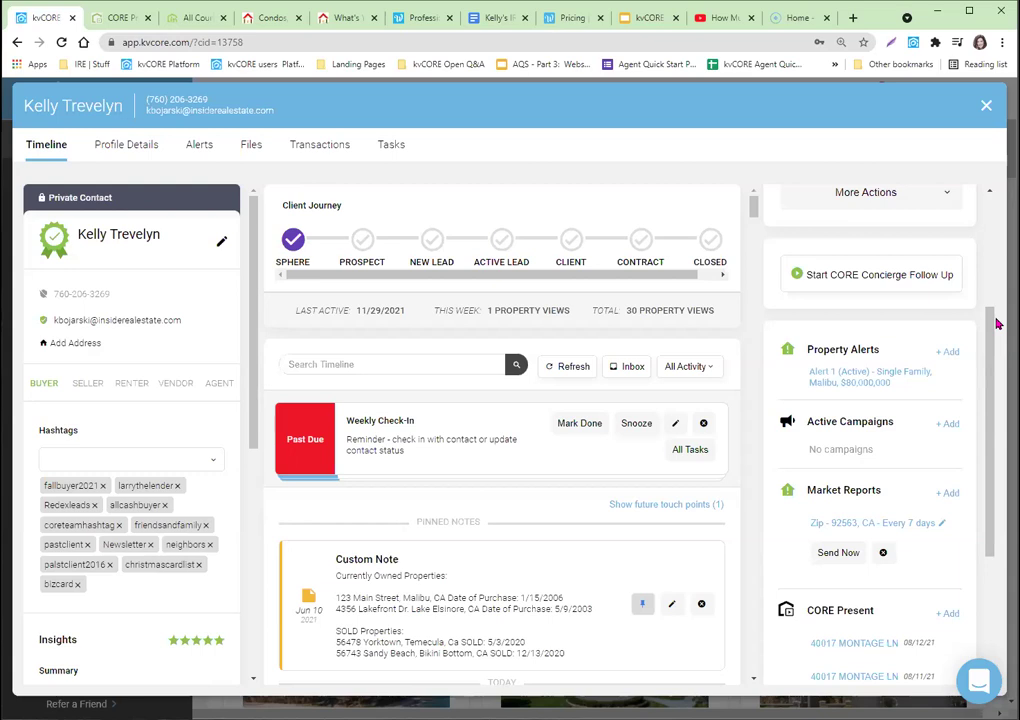
left_click_drag(995, 321, 988, 204)
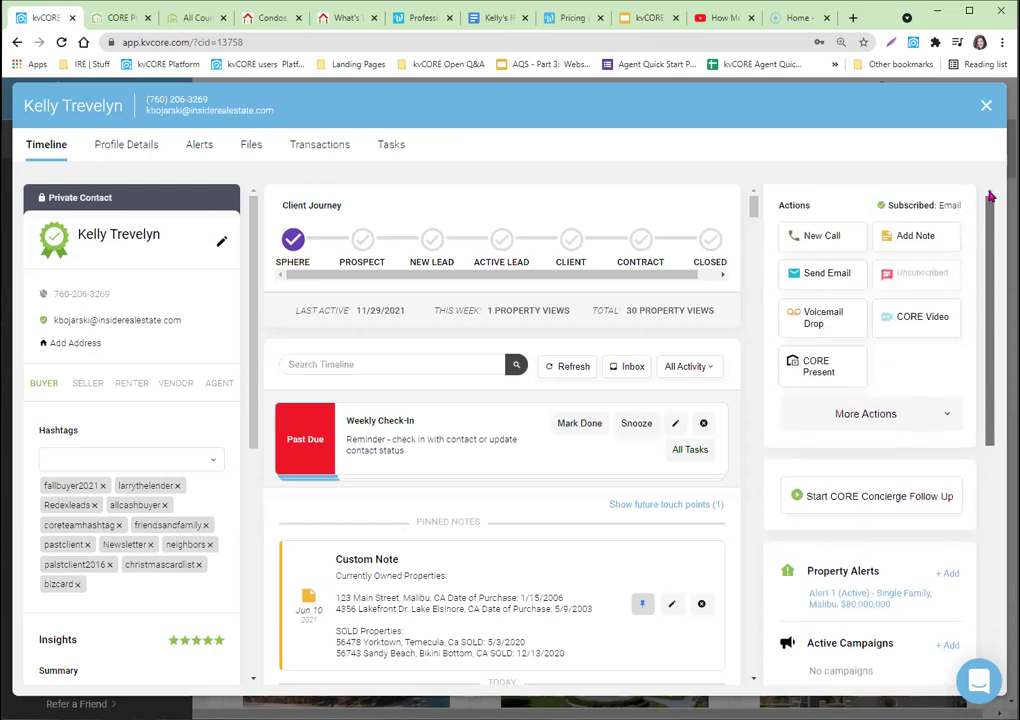
left_click(989, 106)
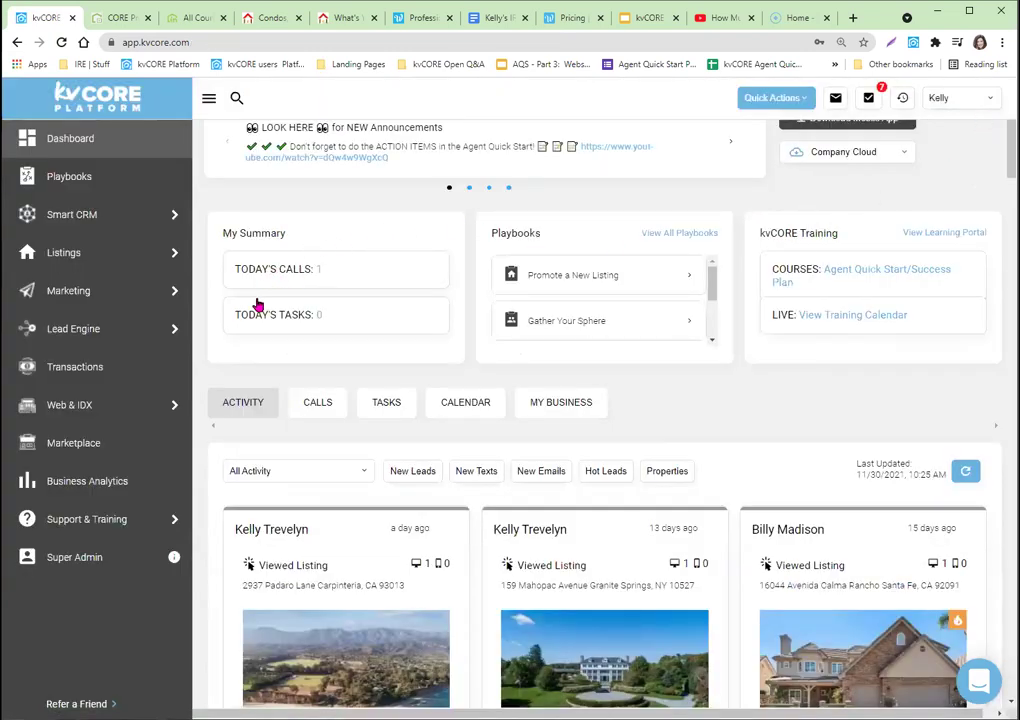
Open the Send Email form from a viewed-listing activity card, look at the prefilled message, and close it without sending
scroll(306, 556, "down", 5)
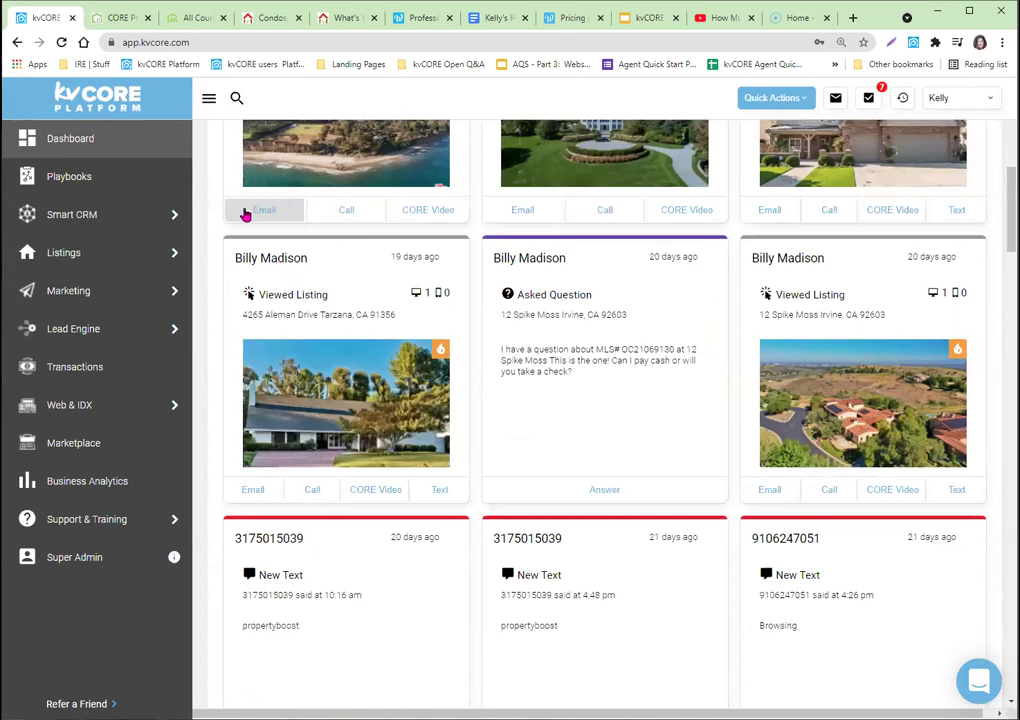
left_click_drag(474, 218, 548, 221)
double_click(520, 211)
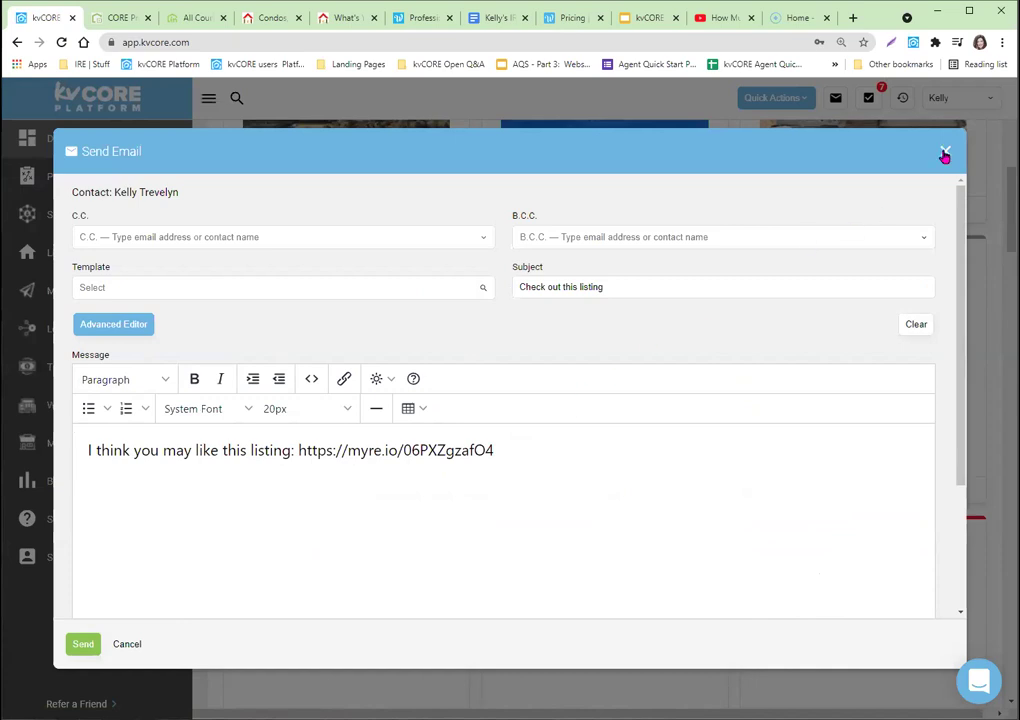
left_click(944, 153)
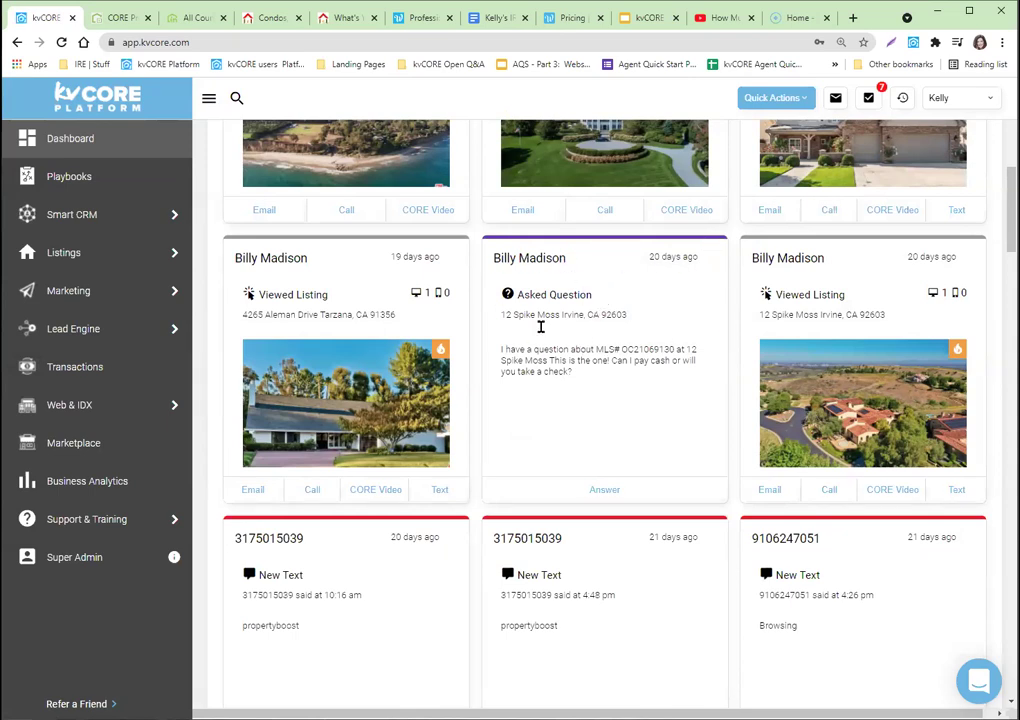
View the Answer Question form for the 12 Spike Moss inquiry, close it without responding, and look over the dashboard activity
left_click(594, 490)
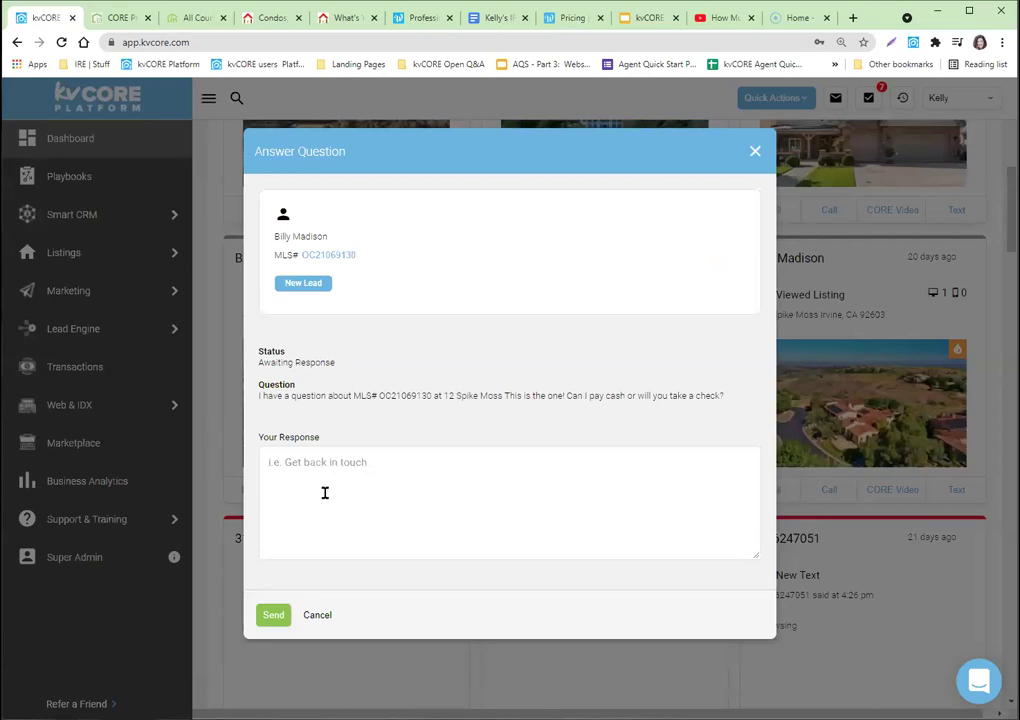
left_click(752, 151)
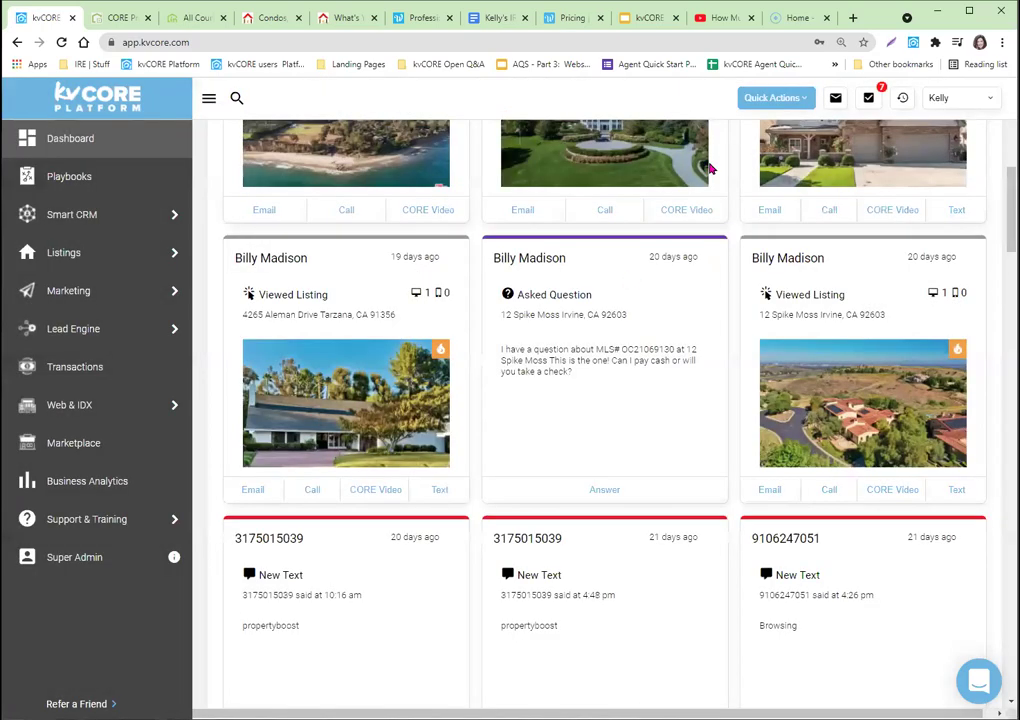
scroll(690, 220, "up", 6)
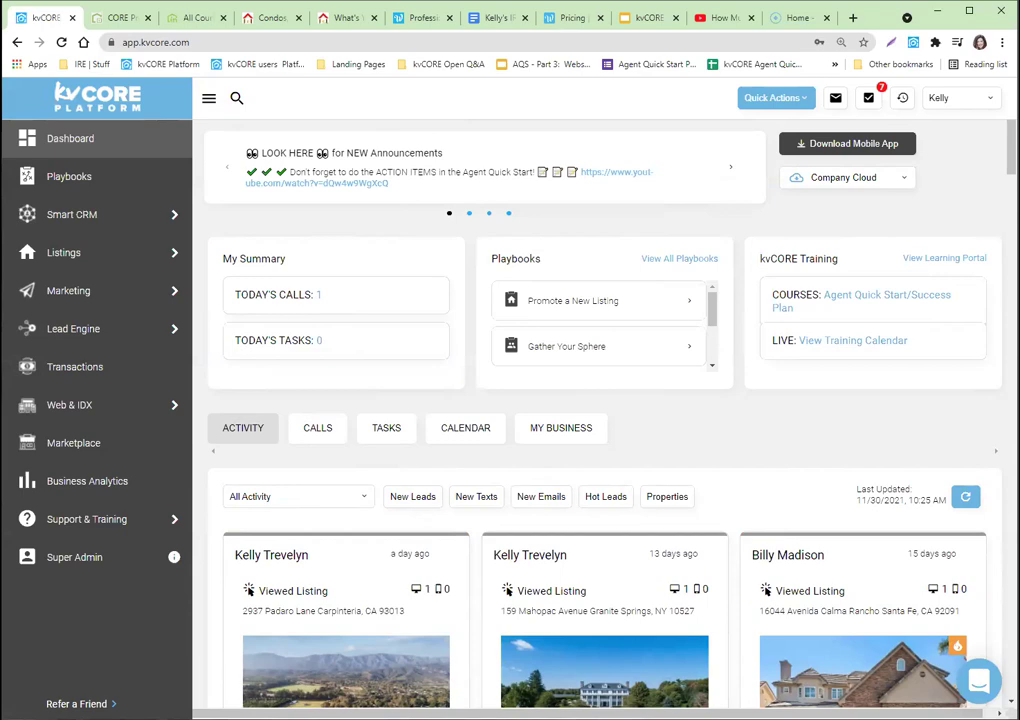
scroll(600, 420, "down", 5)
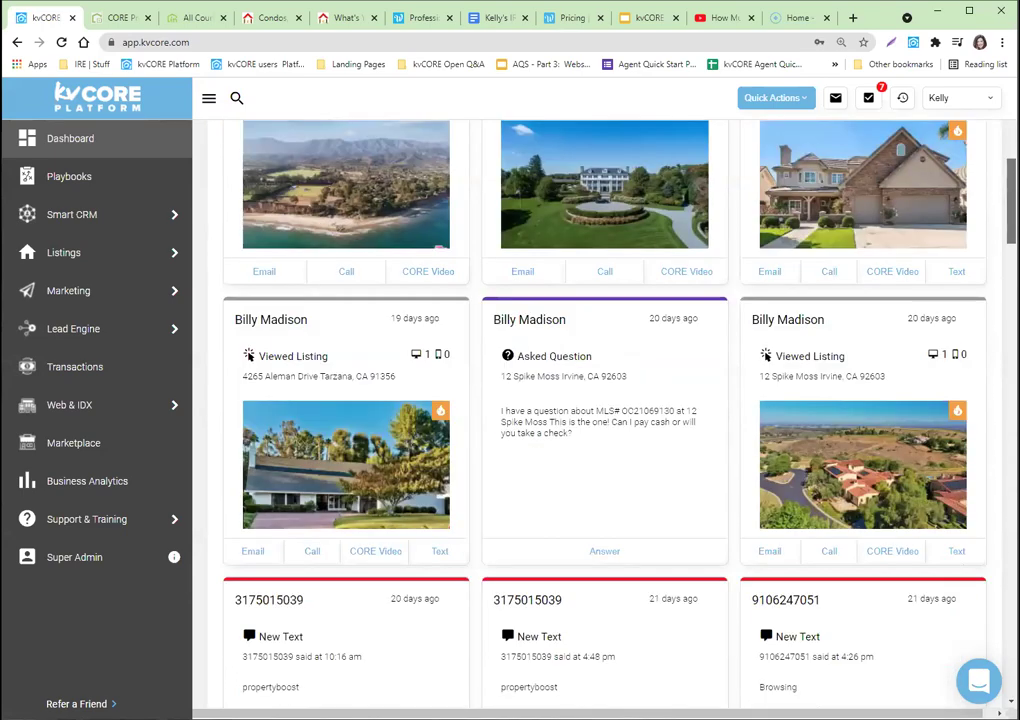
scroll(600, 420, "up", 5)
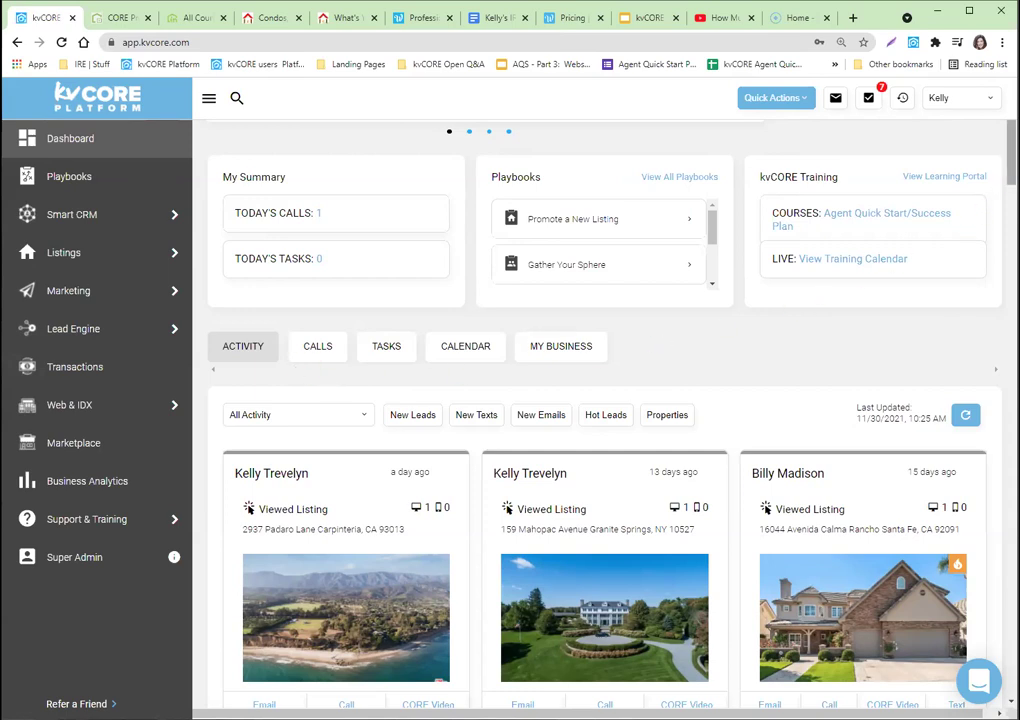
Open the Smart CRM contact filters and restrict the contact type to Buyer in the contact details
scroll(600, 400, "down", 1)
left_click(88, 212)
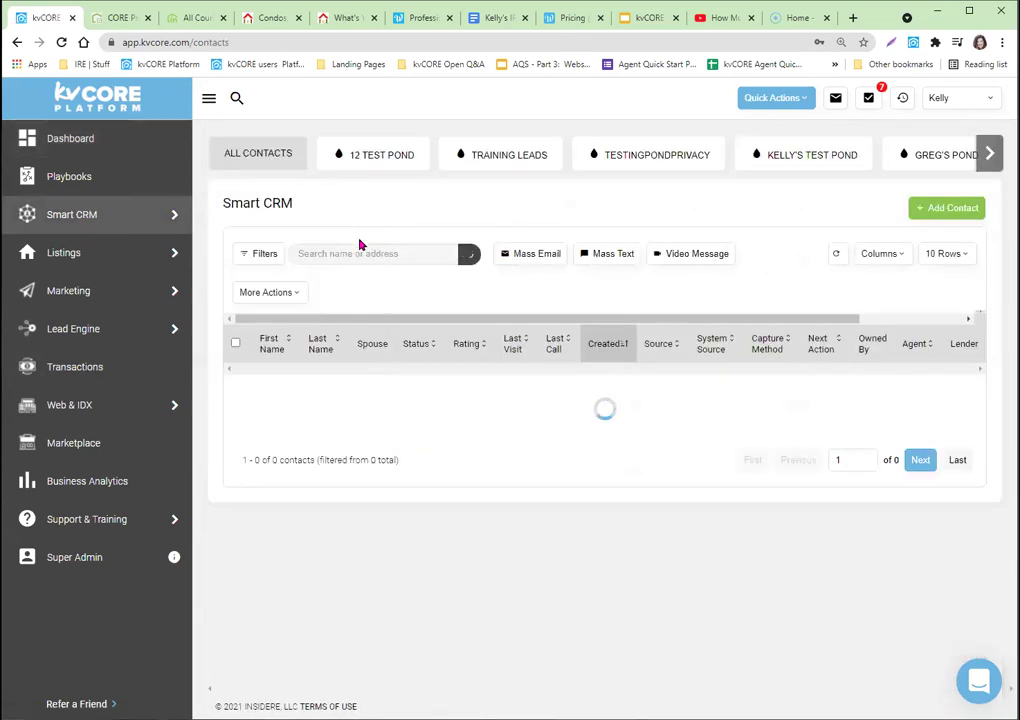
left_click(258, 254)
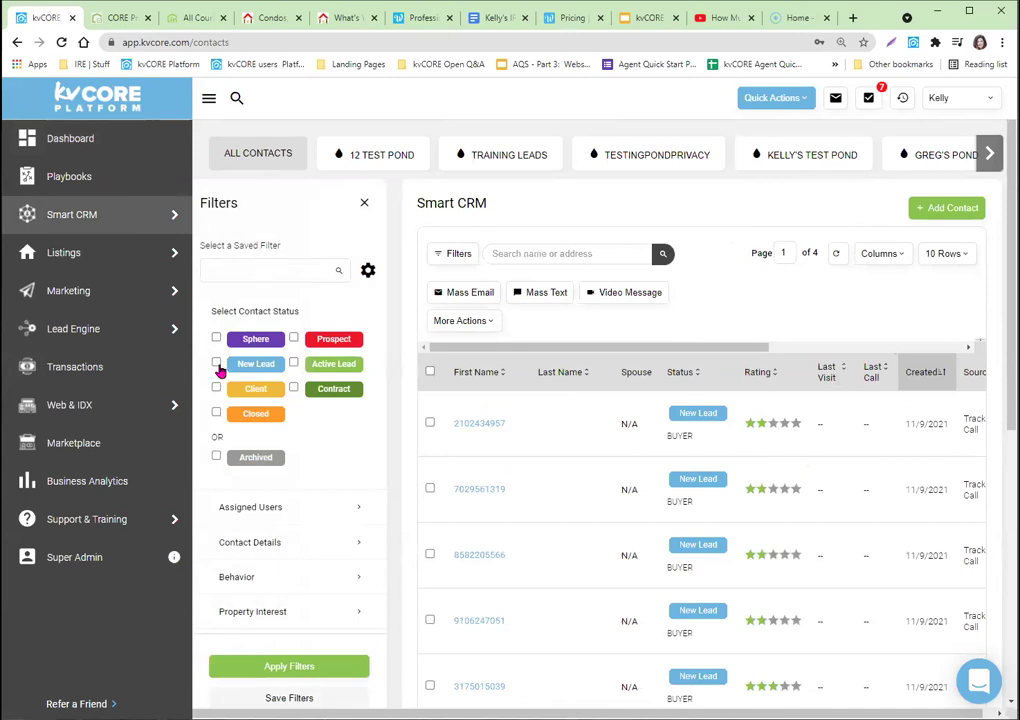
scroll(228, 496, "down", 5)
scroll(230, 490, "up", 5)
scroll(960, 380, "down", 2)
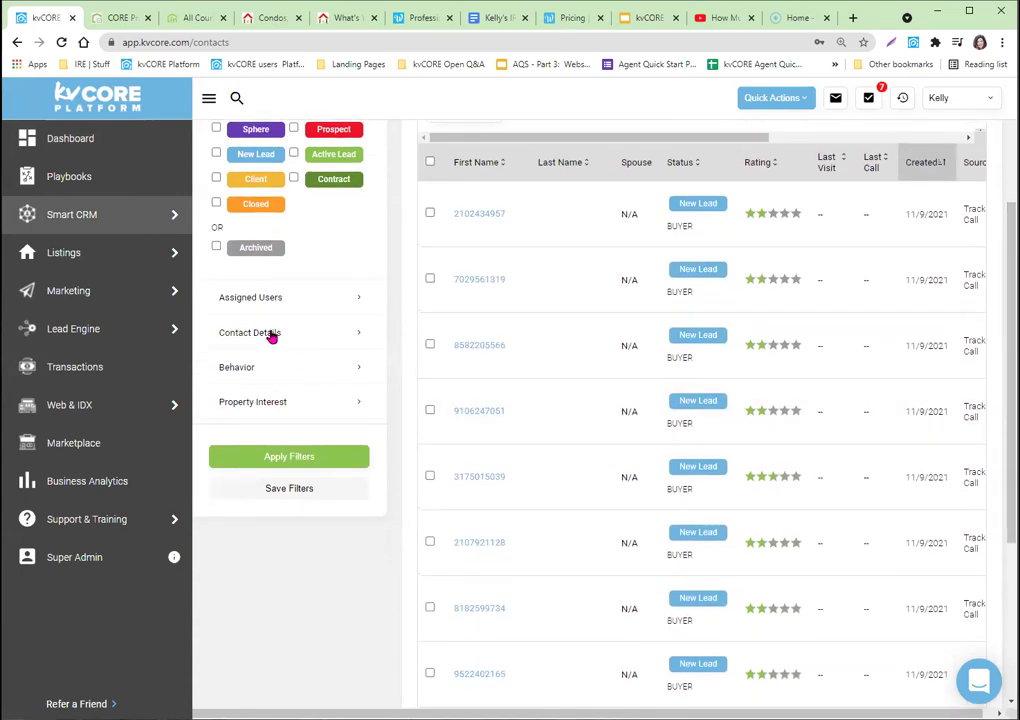
left_click(270, 336)
left_click(224, 366)
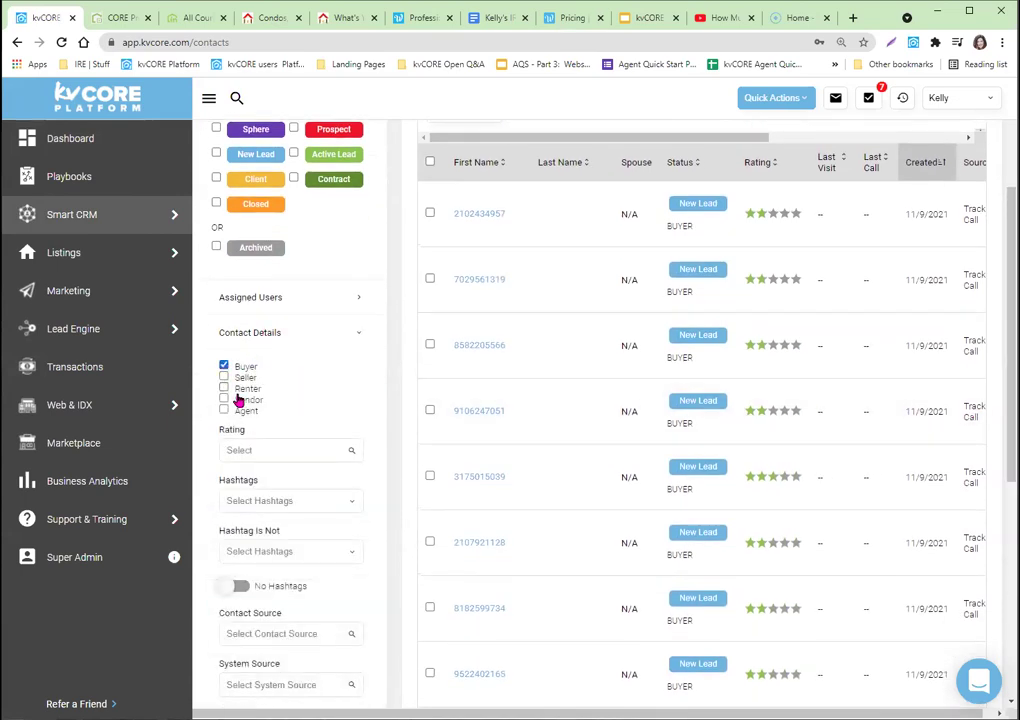
Turn on the Has Phone filter, trying Has Email as well and switching it back off
scroll(1012, 340, "down", 1)
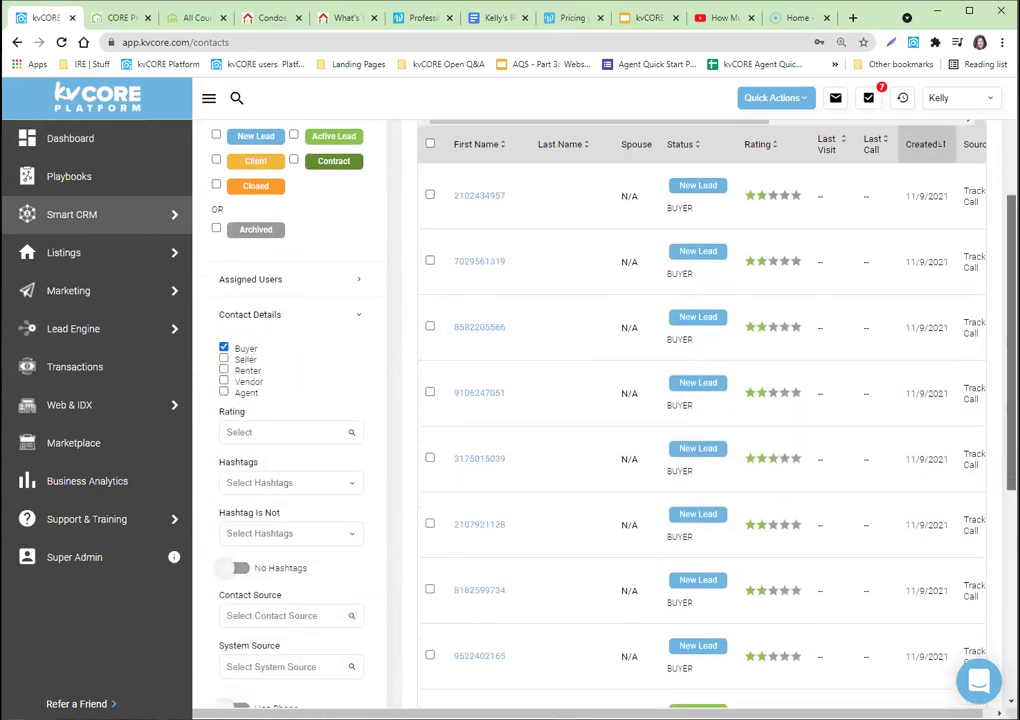
scroll(700, 400, "down", 3)
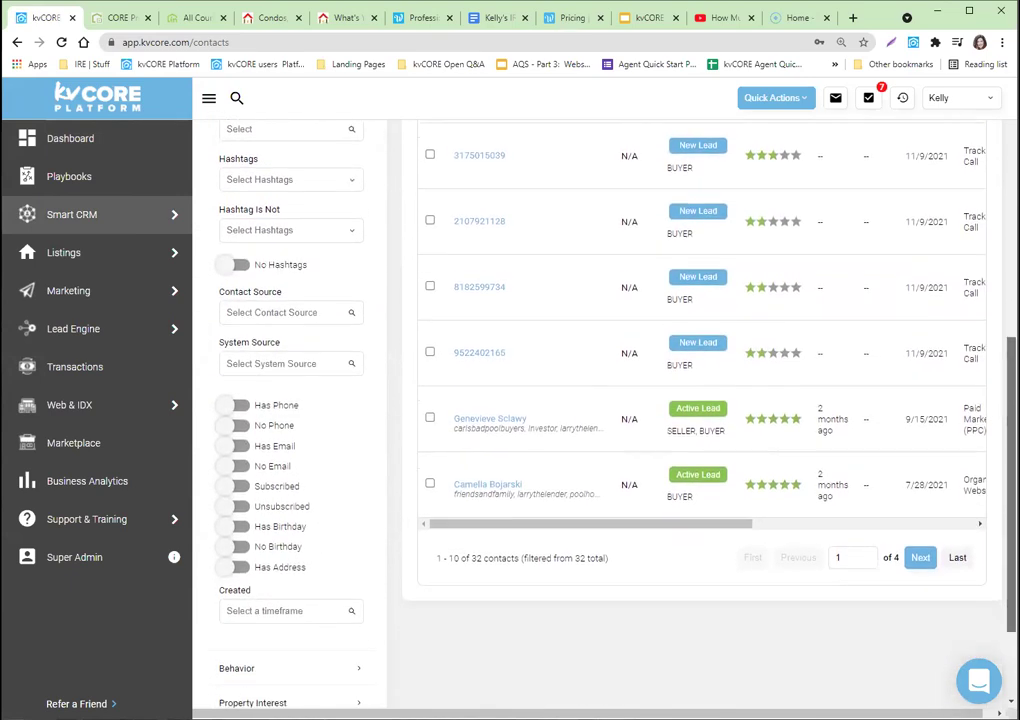
scroll(700, 400, "down", 2)
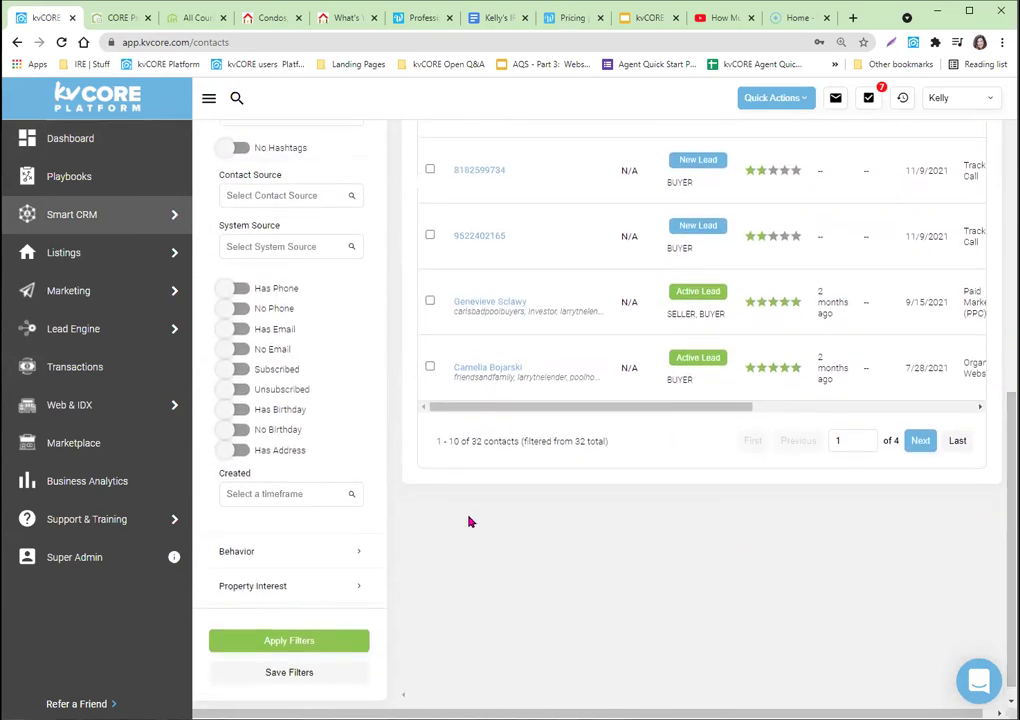
left_click(234, 289)
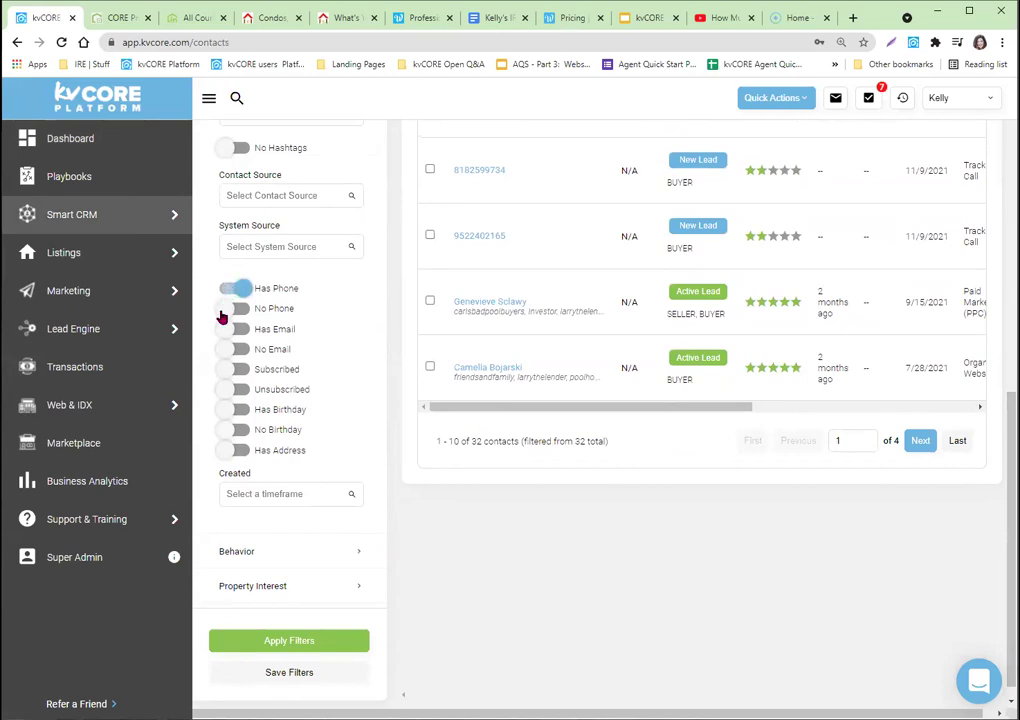
left_click(231, 331)
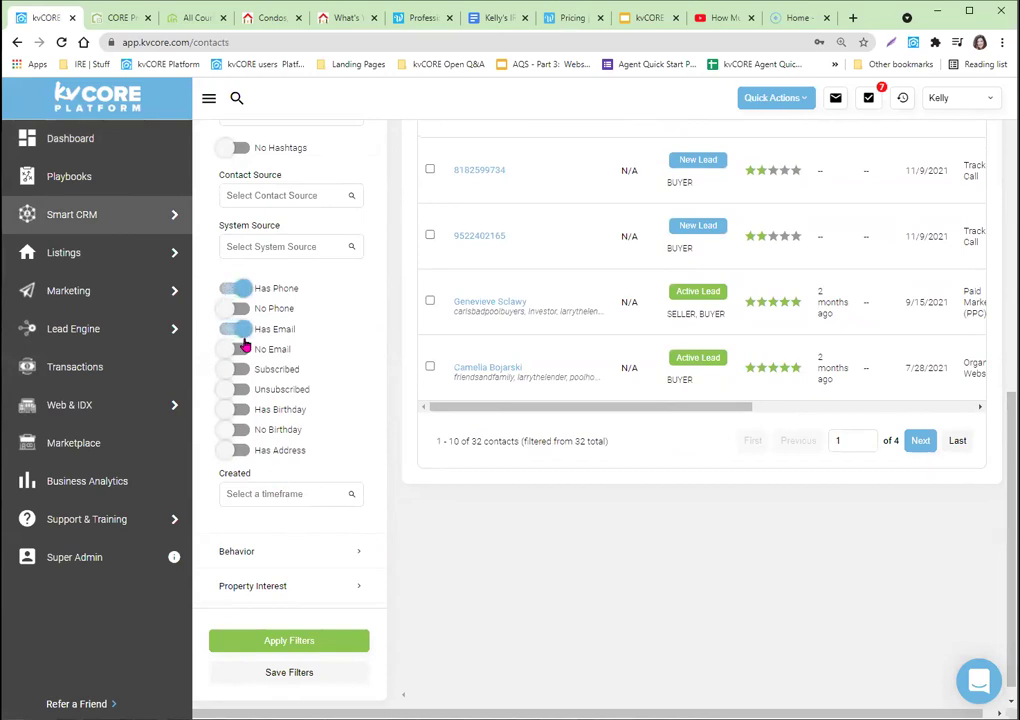
left_click(238, 331)
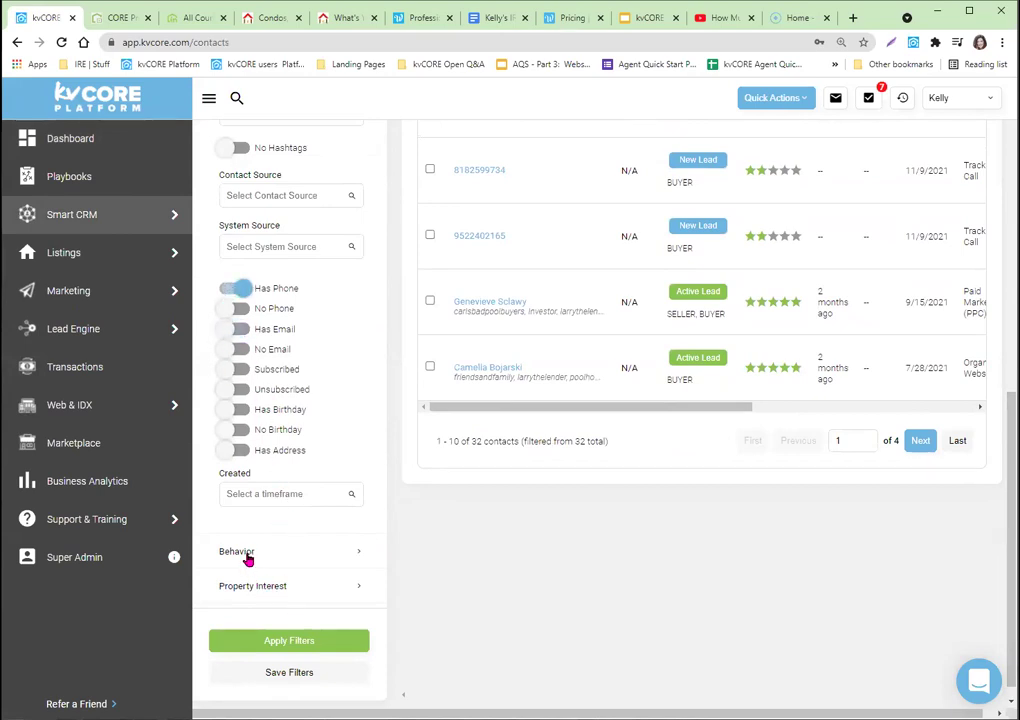
Look over the Behavior filters and set the Last Active filter to This Week
left_click(248, 556)
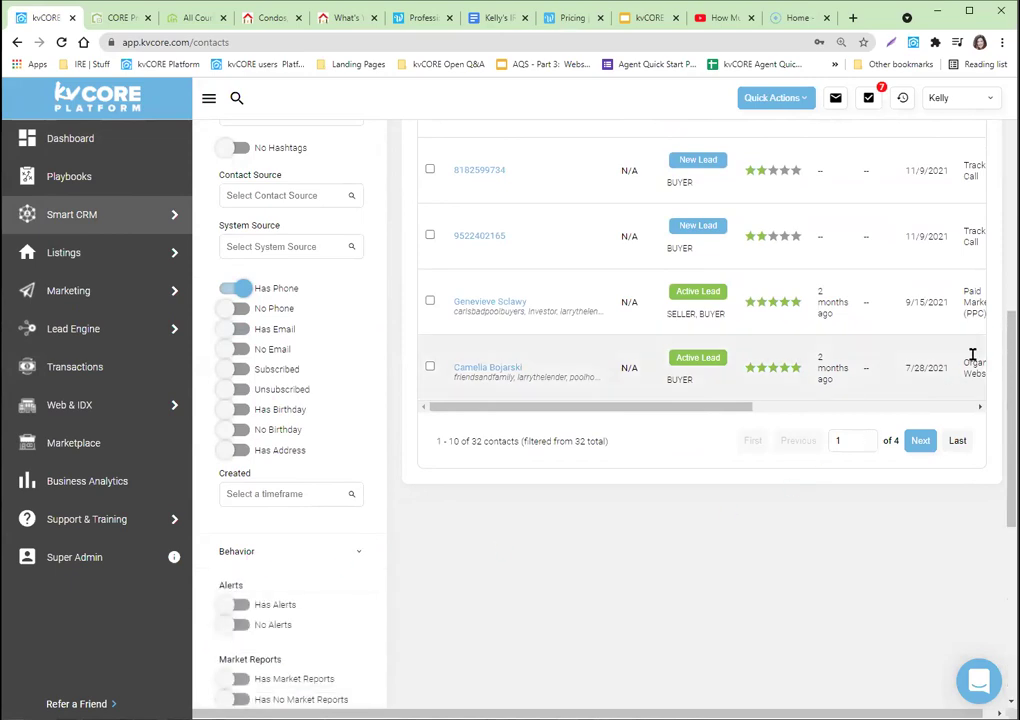
scroll(600, 400, "down", 4)
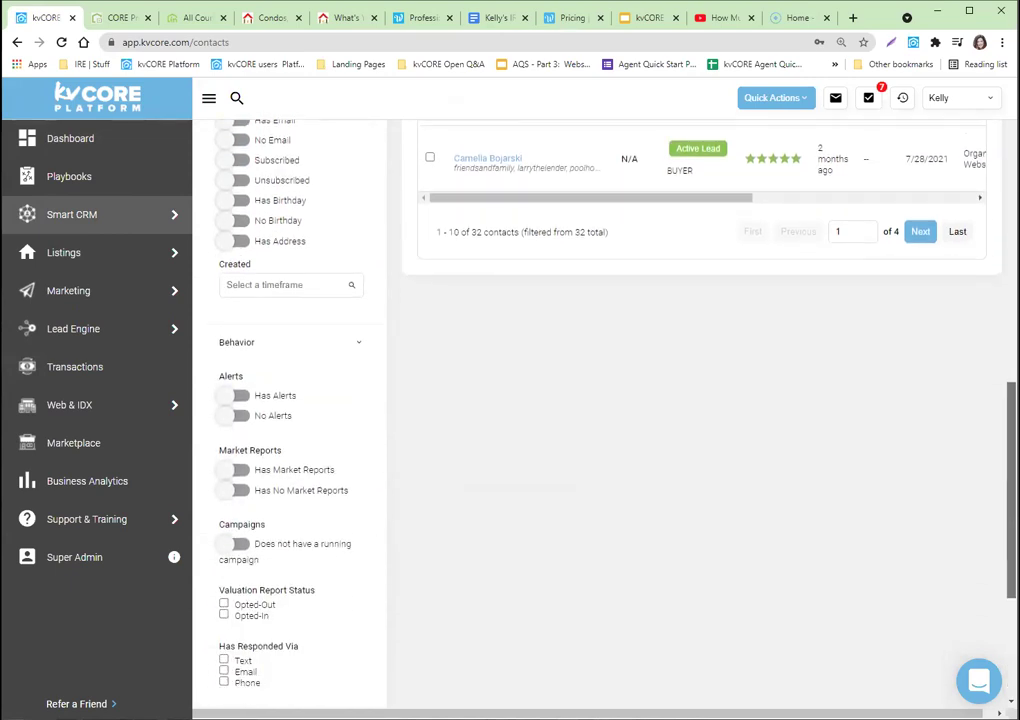
scroll(290, 400, "down", 1)
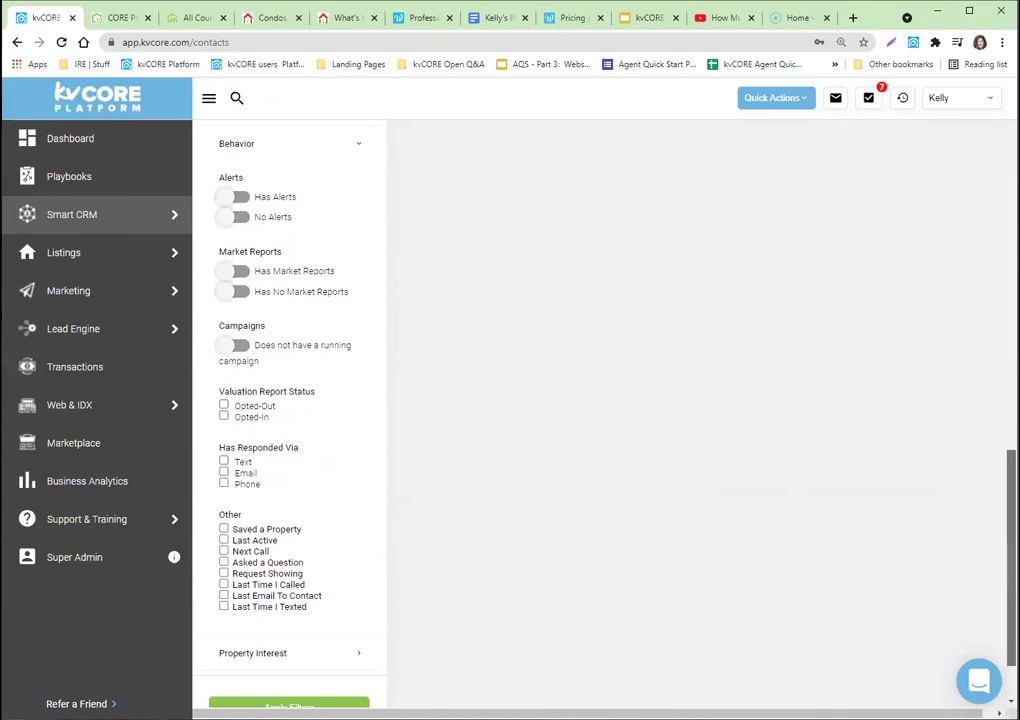
scroll(290, 400, "down", 2)
scroll(981, 485, "up", 1)
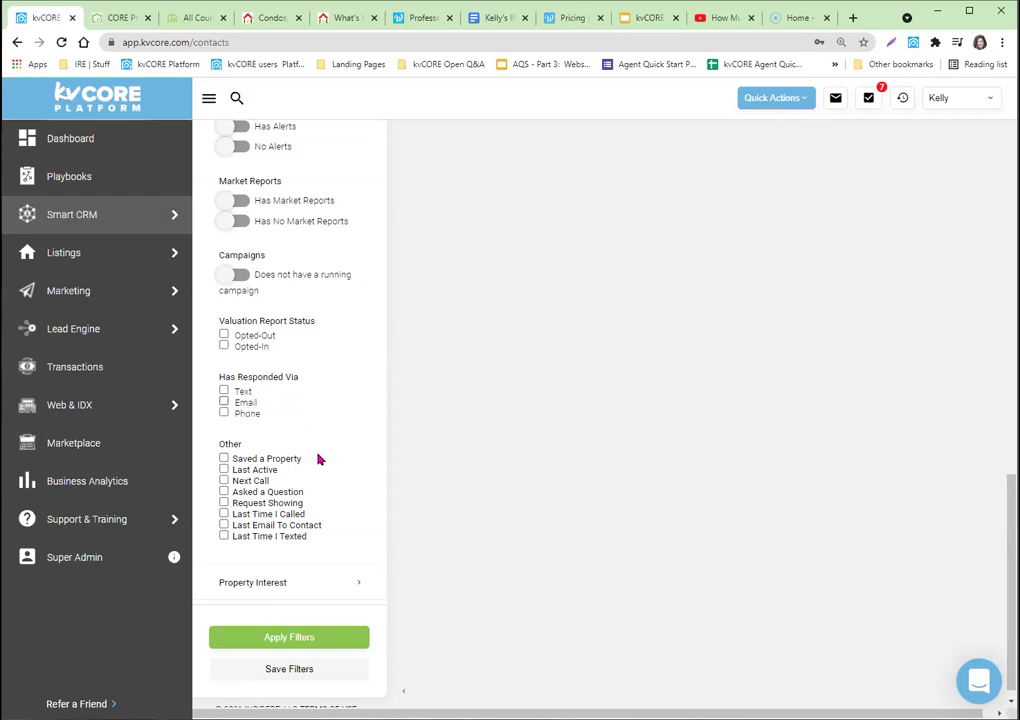
left_click(223, 470)
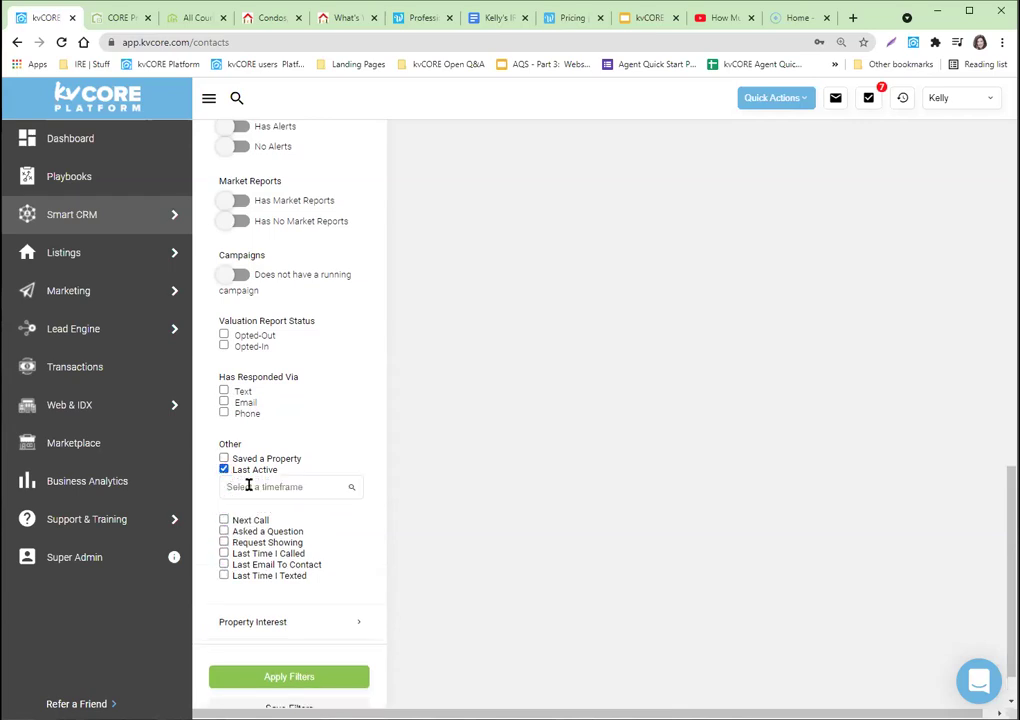
left_click(250, 486)
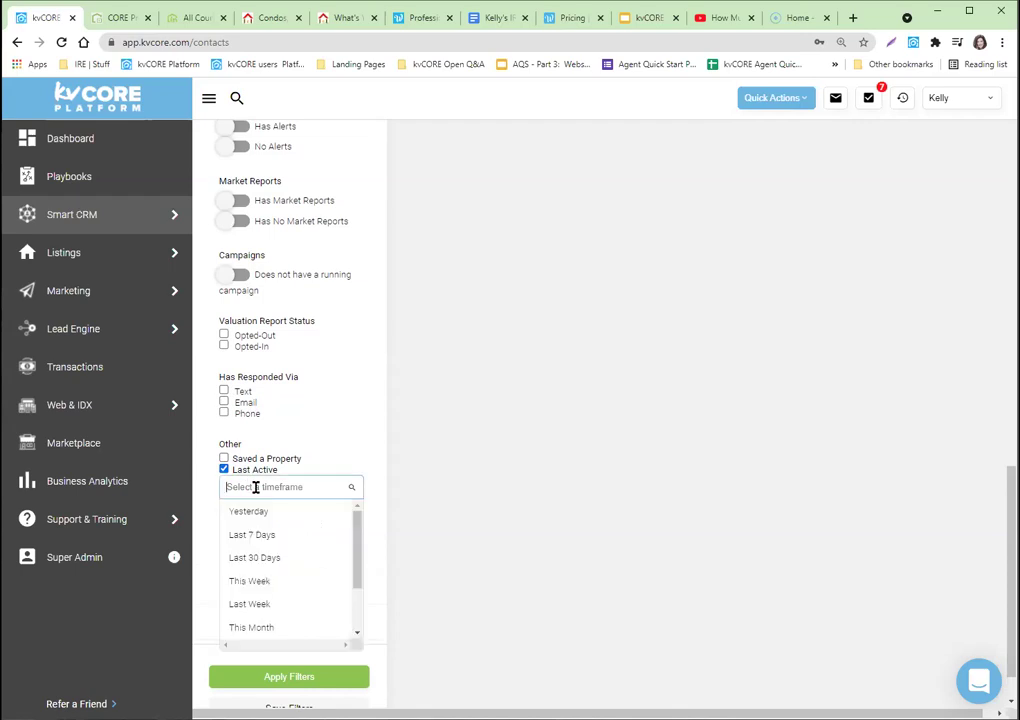
left_click(268, 583)
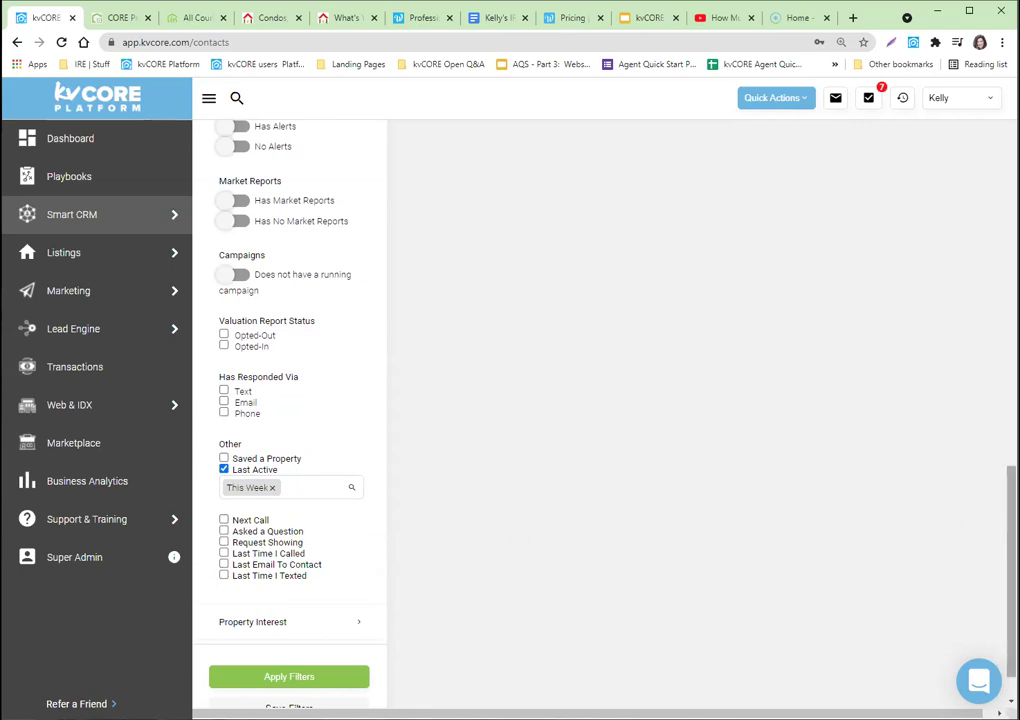
Clear the This Week timeframe and turn off the Last Active filter
scroll(947, 522, "up", 2)
scroll(403, 677, "down", 3)
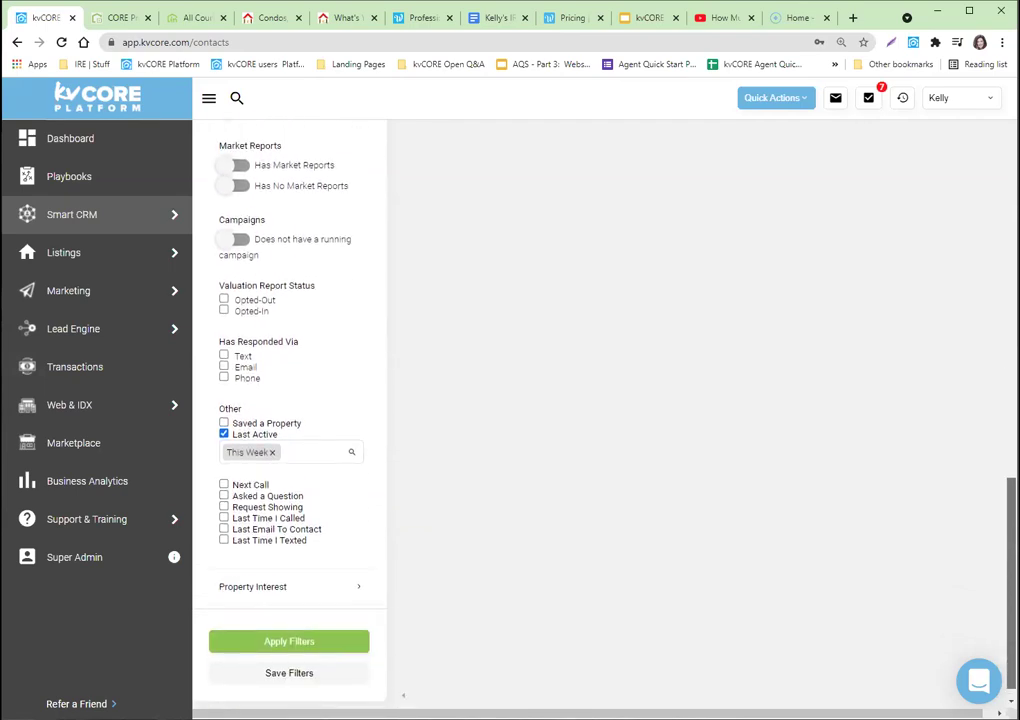
scroll(993, 478, "up", 2)
scroll(998, 505, "down", 1)
scroll(998, 505, "down", 1)
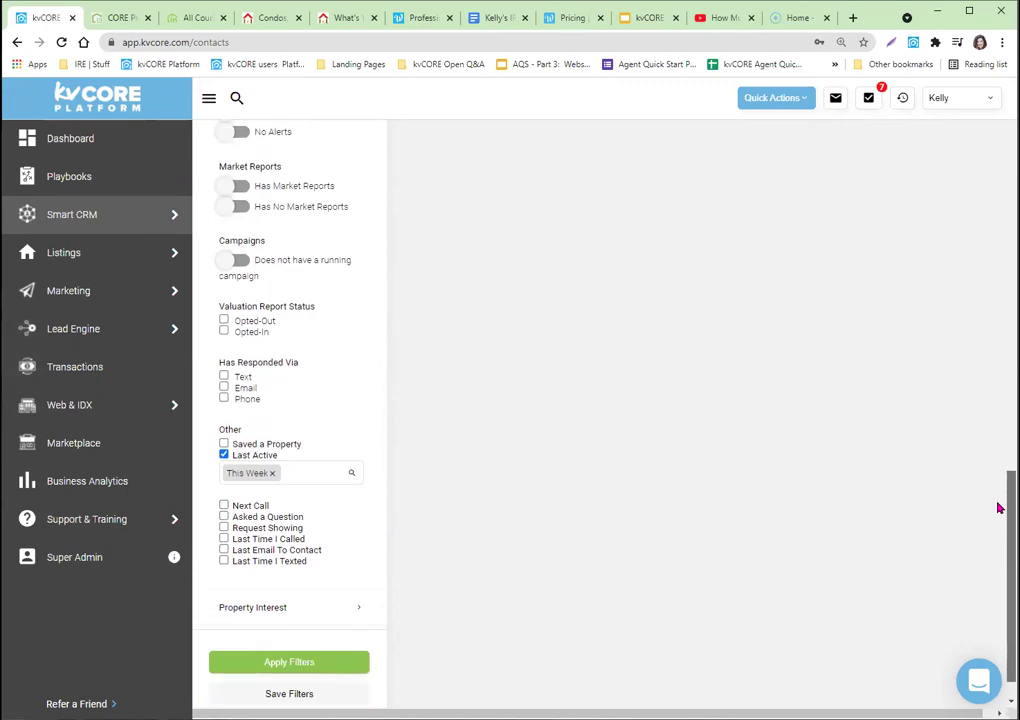
left_click(269, 473)
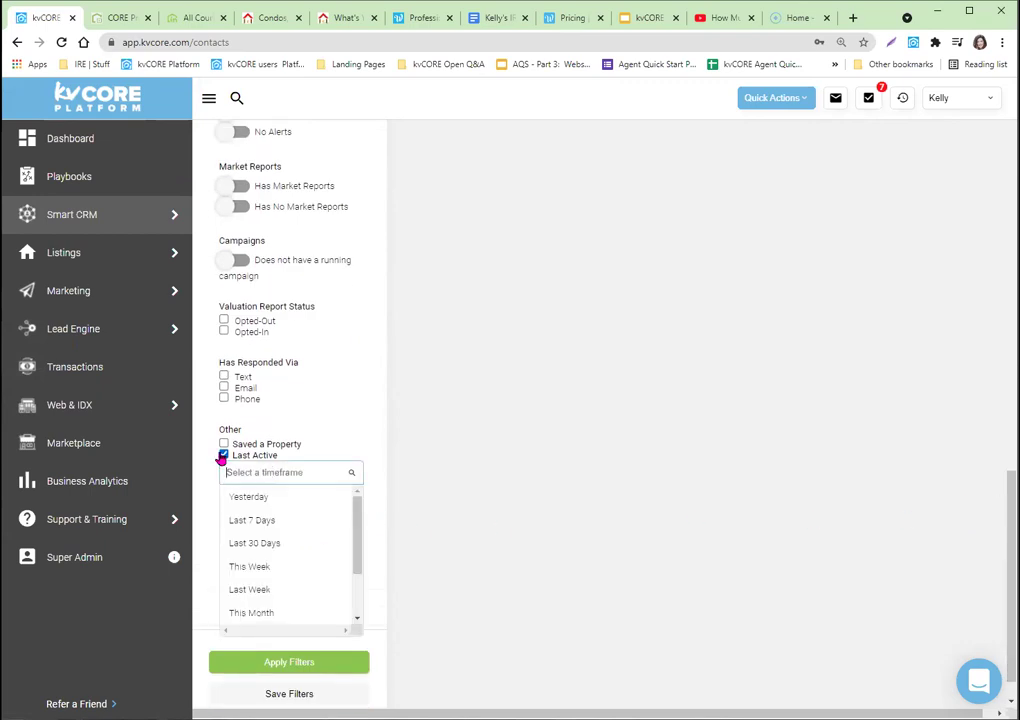
left_click(223, 455)
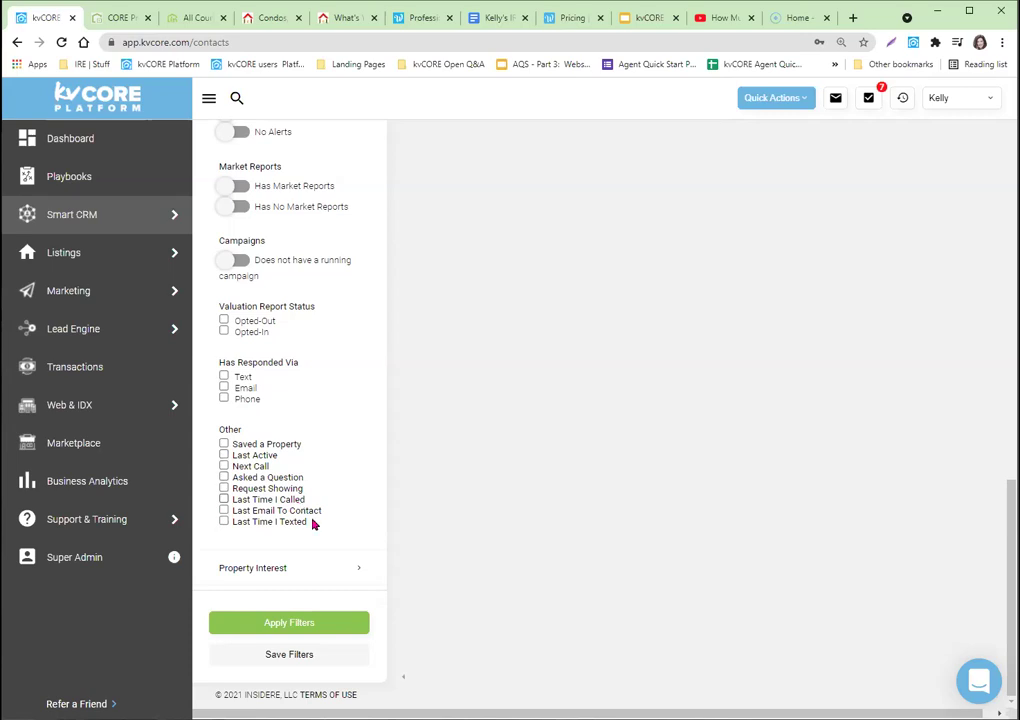
View the Save New Filter form, close it without saving, and look over the list of saved filters
left_click(299, 655)
left_click(316, 219)
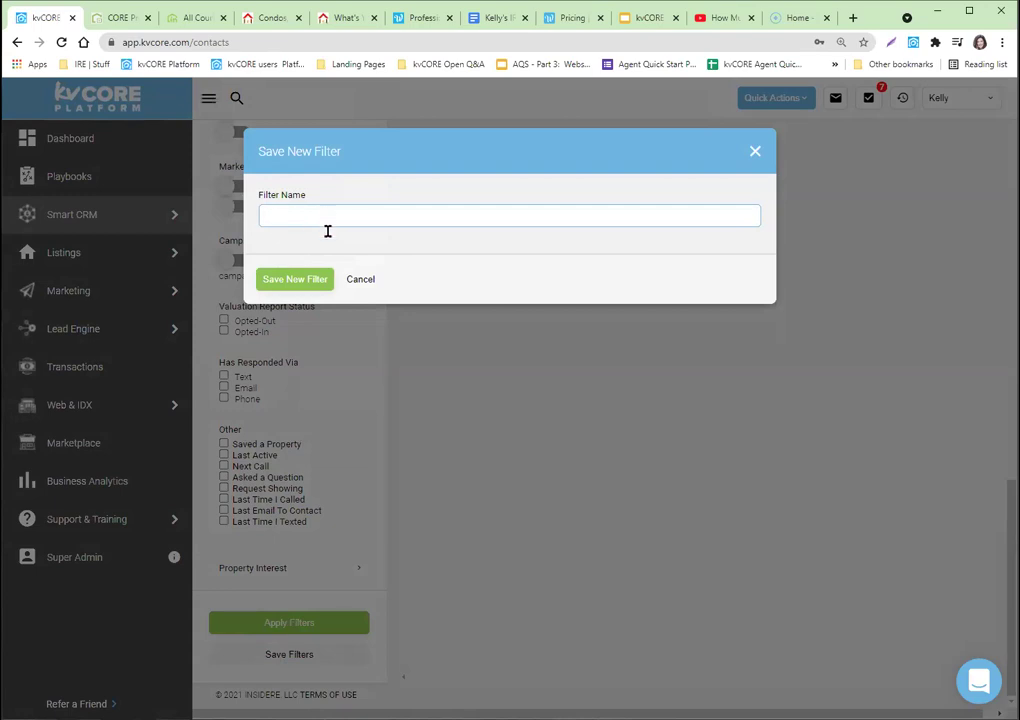
left_click(755, 152)
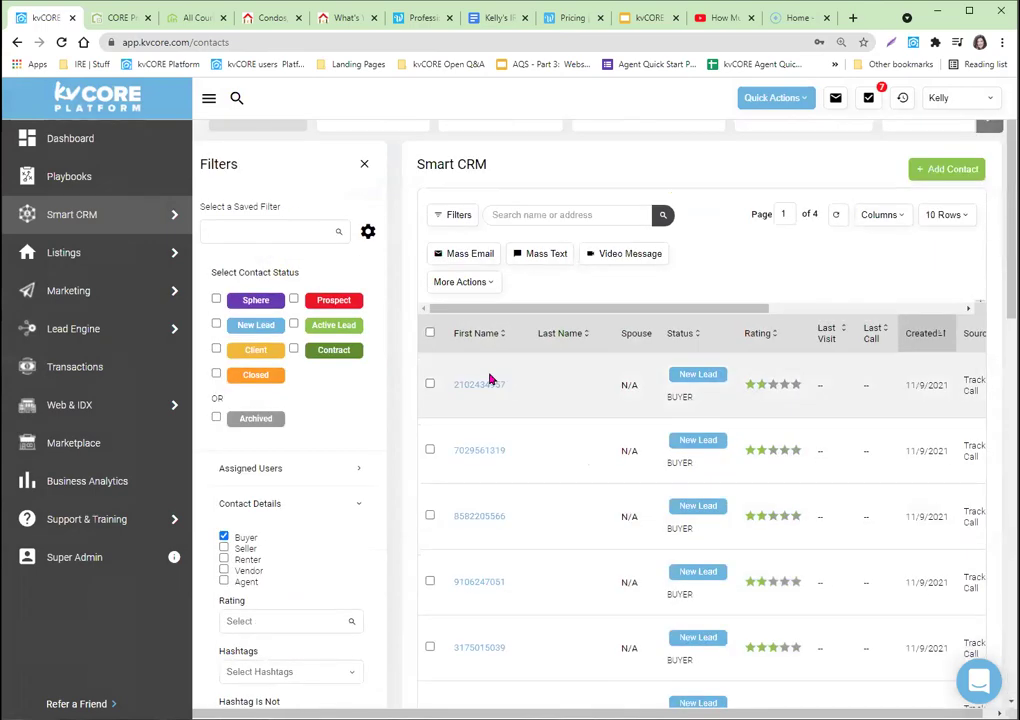
left_click(243, 226)
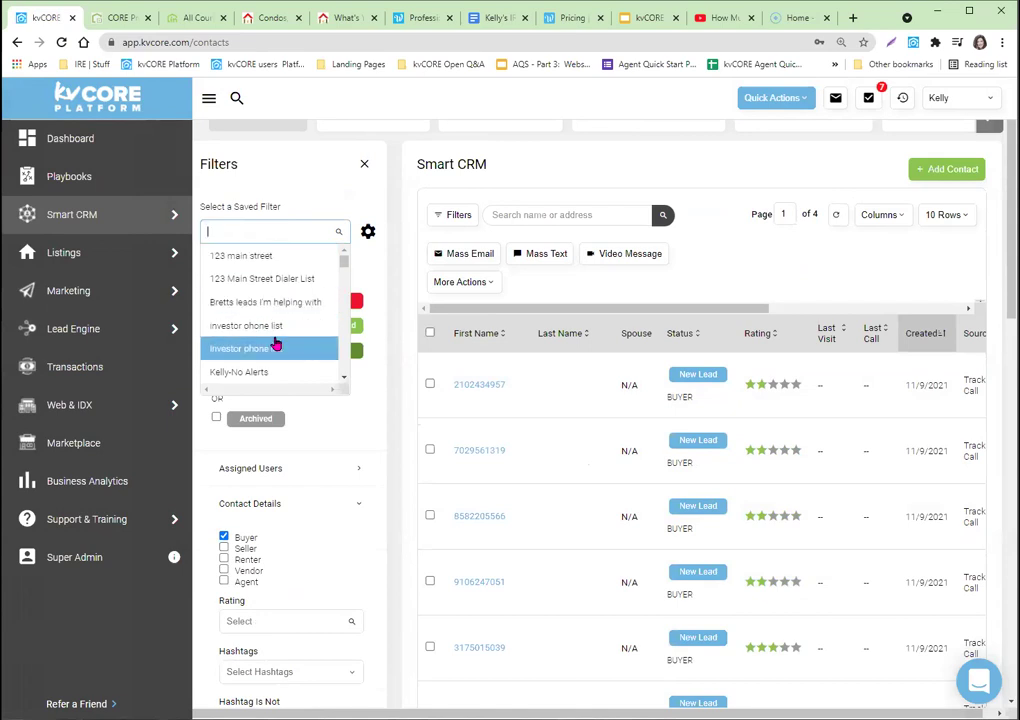
left_click(340, 174)
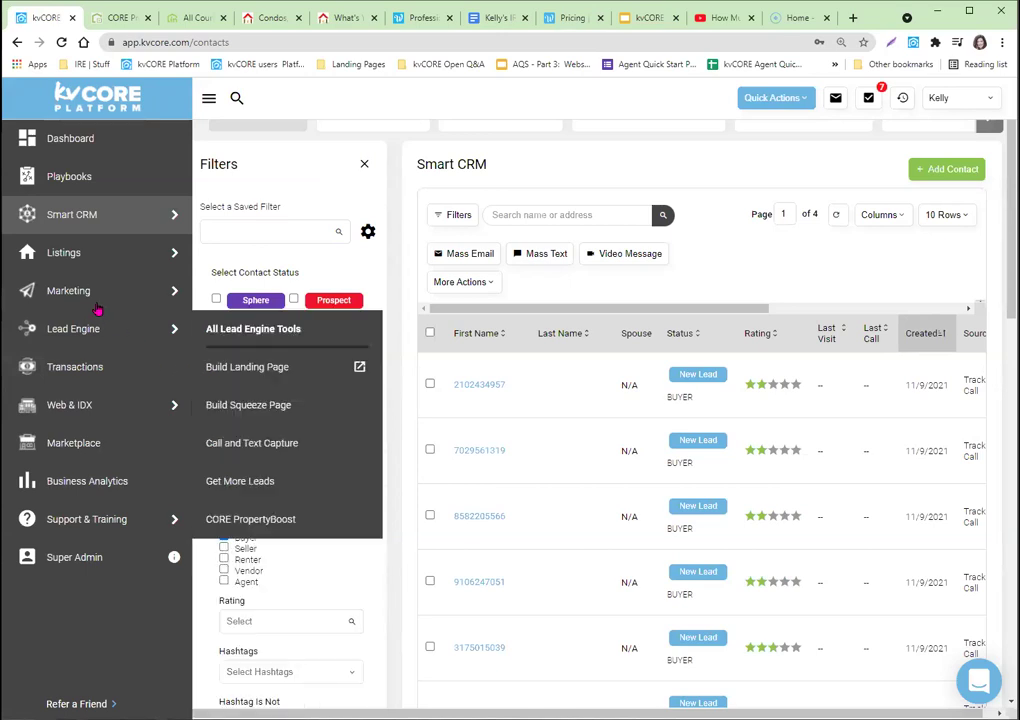
Open a new scheduled mass email, view the saved filters available for choosing its recipients, and discard the email
left_click(67, 292)
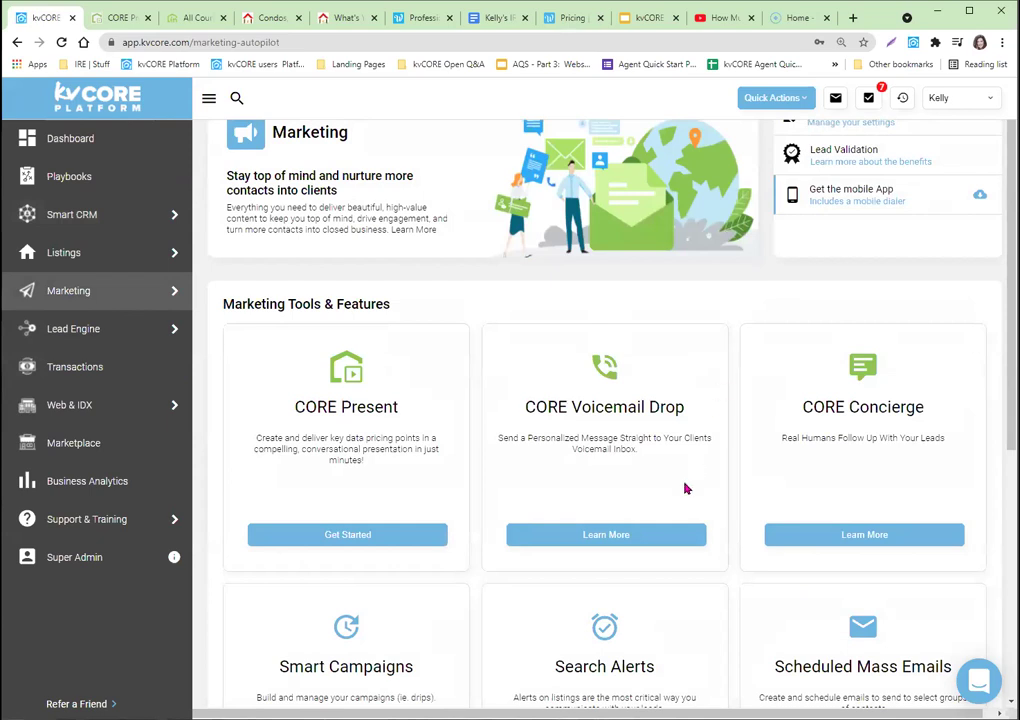
scroll(686, 488, "down", 5)
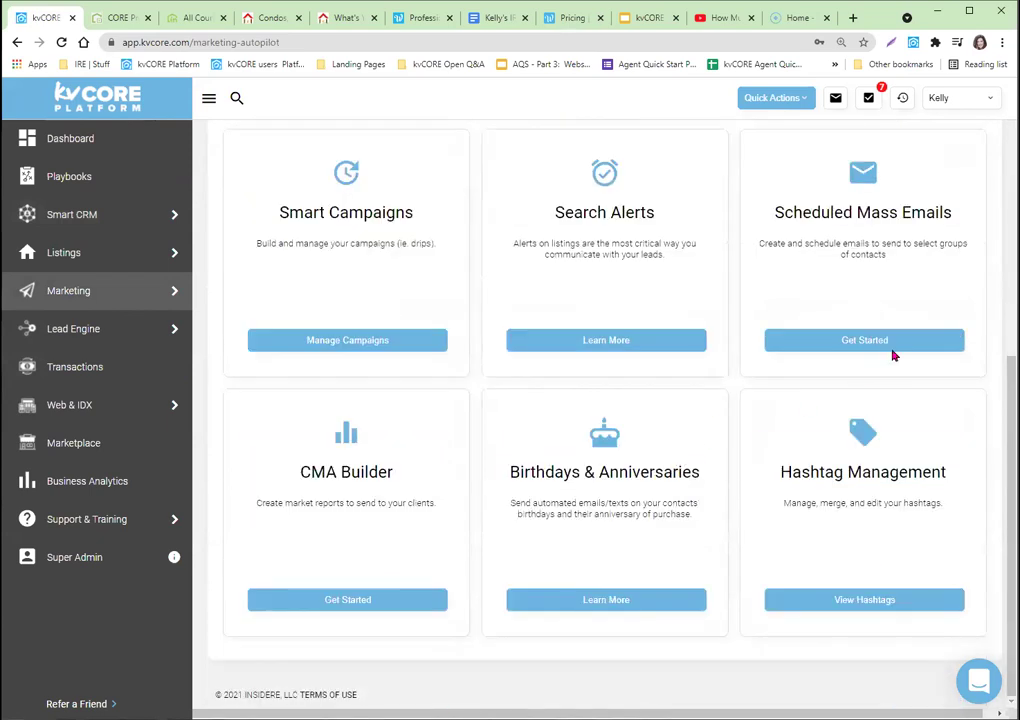
left_click(845, 338)
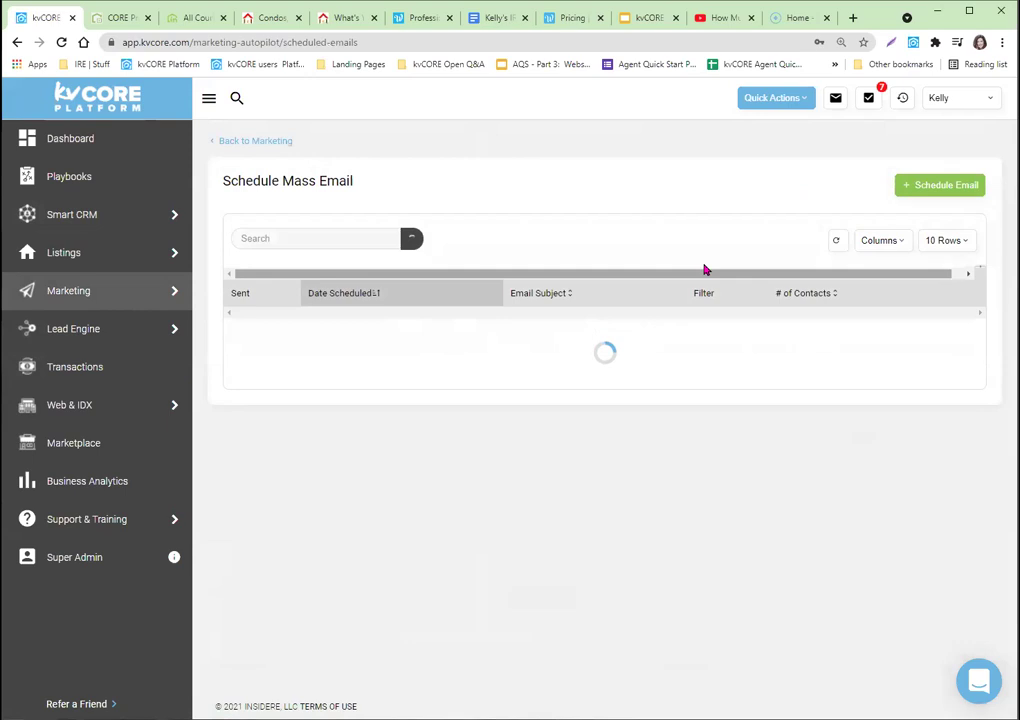
left_click(946, 186)
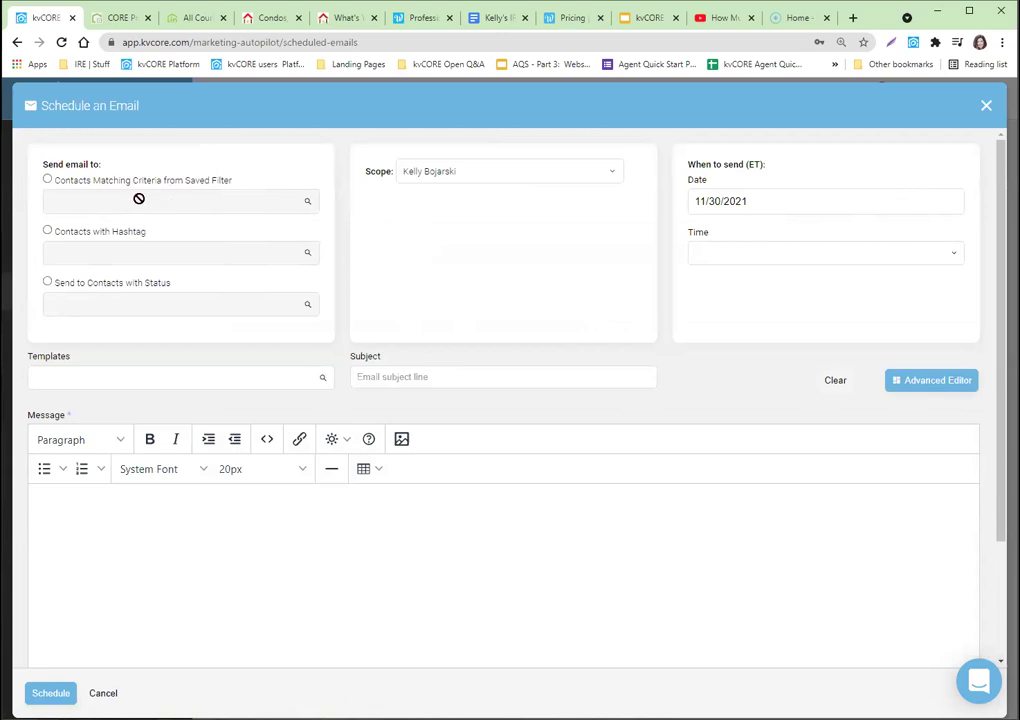
left_click(47, 181)
left_click(71, 204)
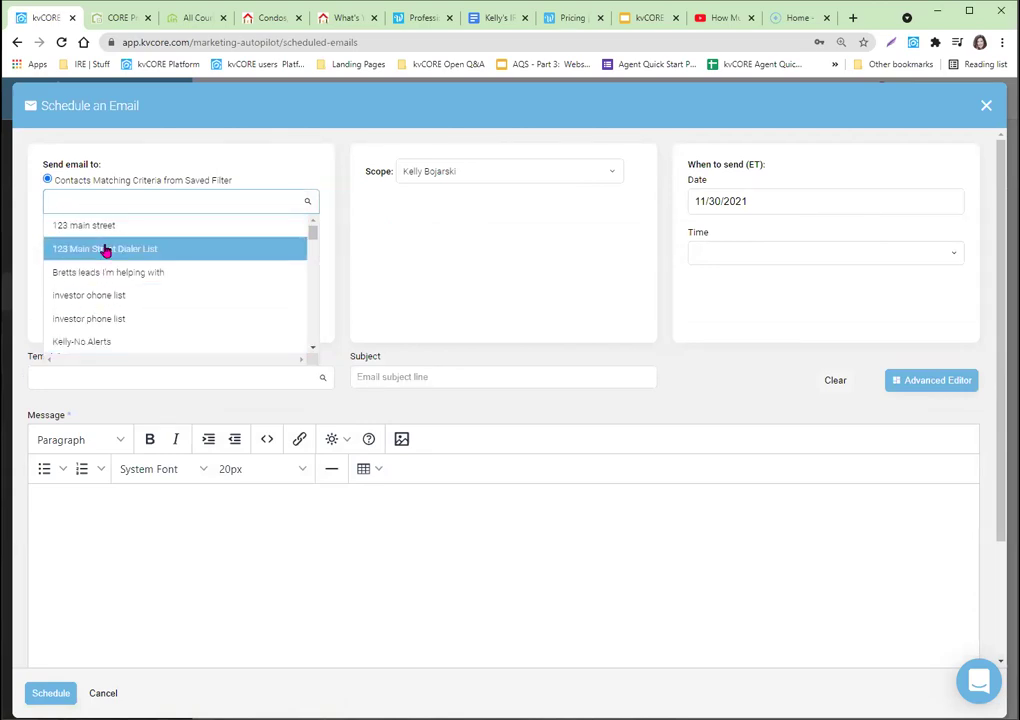
left_click(983, 108)
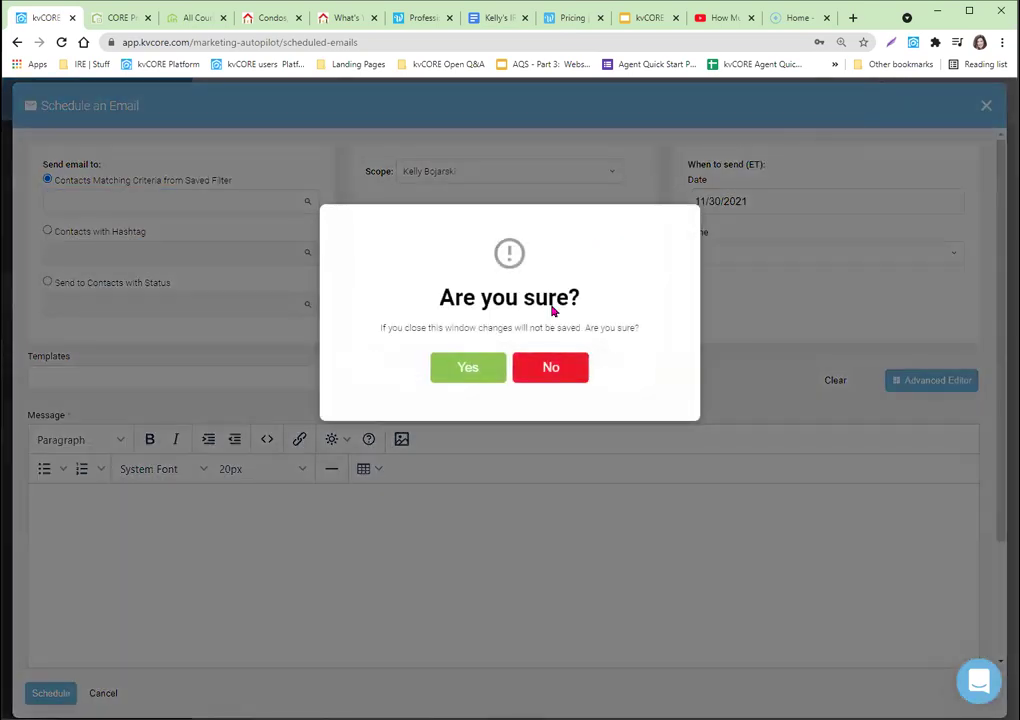
left_click(478, 369)
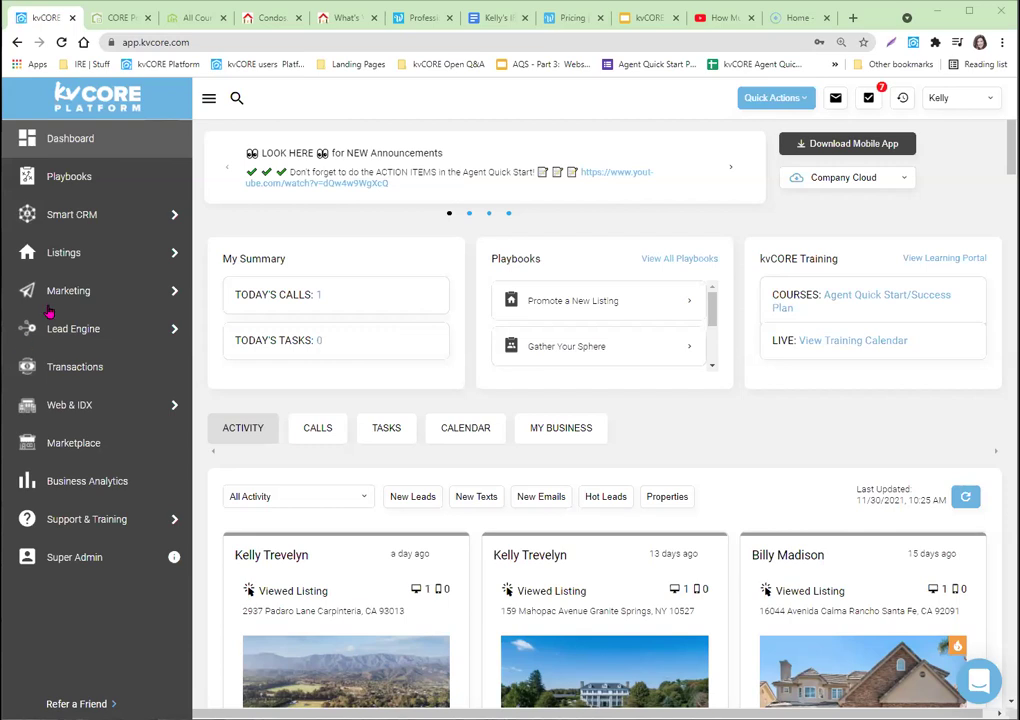
Start building an IDX Squeeze Page from the Lead Engine tools, using the agent's website domain
mouse_move(66, 293)
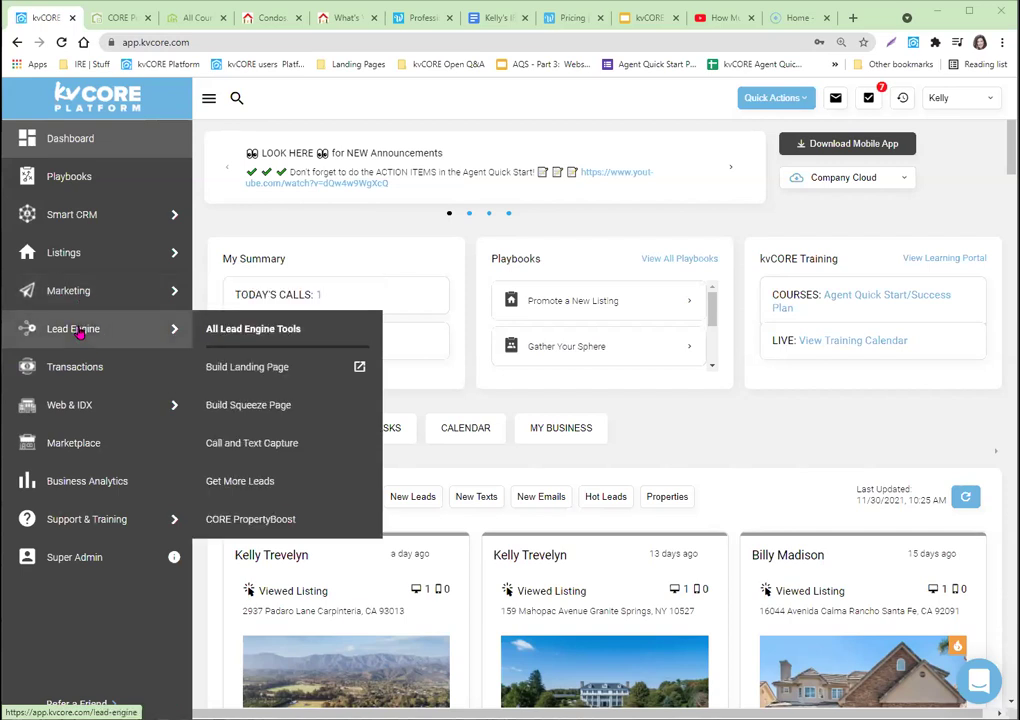
left_click(80, 335)
left_click(594, 509)
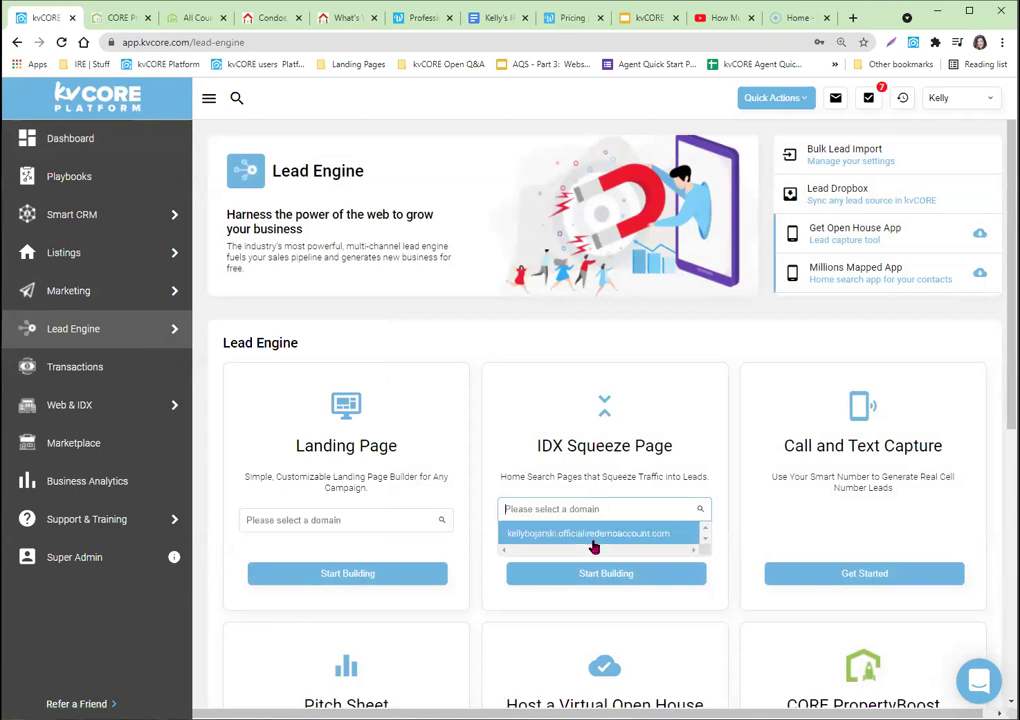
left_click(595, 544)
left_click(606, 573)
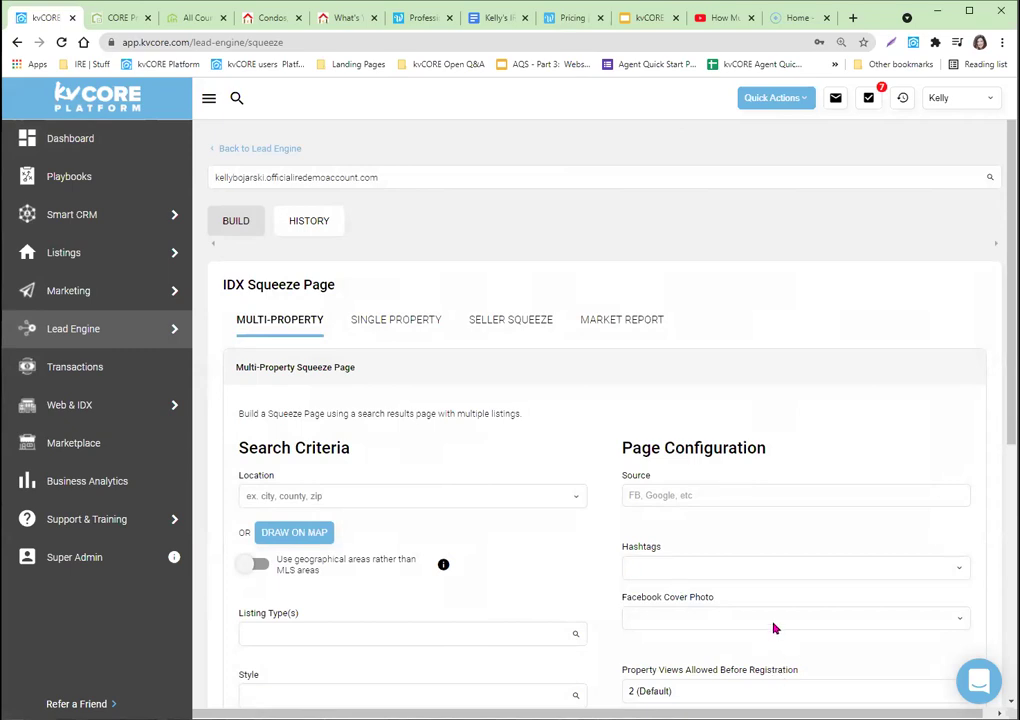
Set up a Market Report squeeze page for the area Carlsbad, CA with the source emailsig
left_click(634, 322)
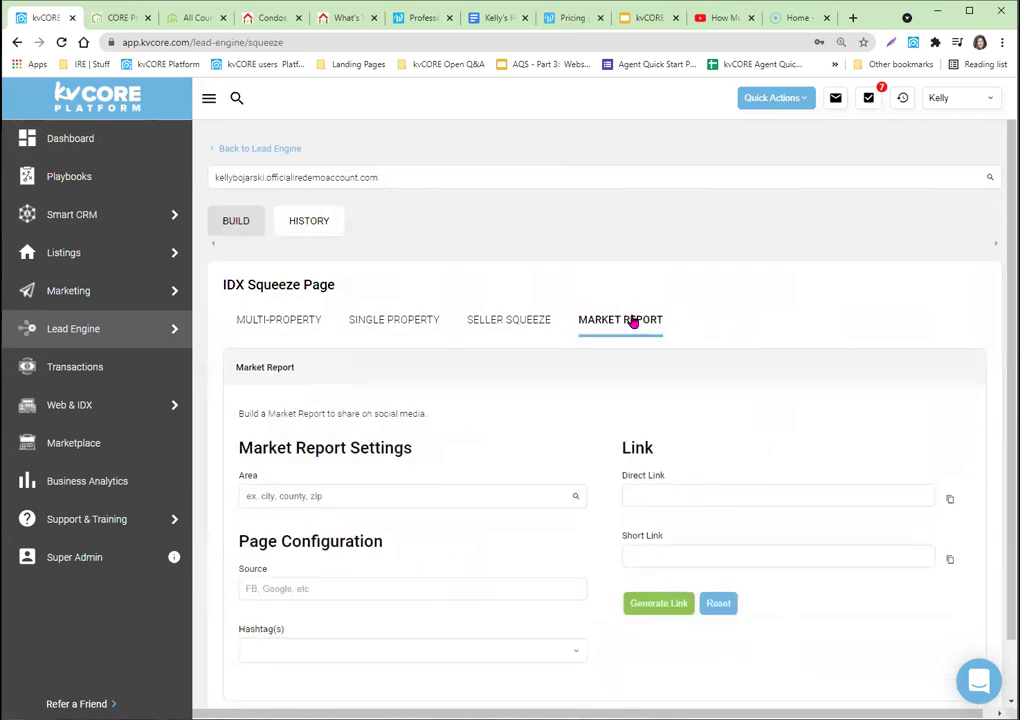
left_click(283, 496)
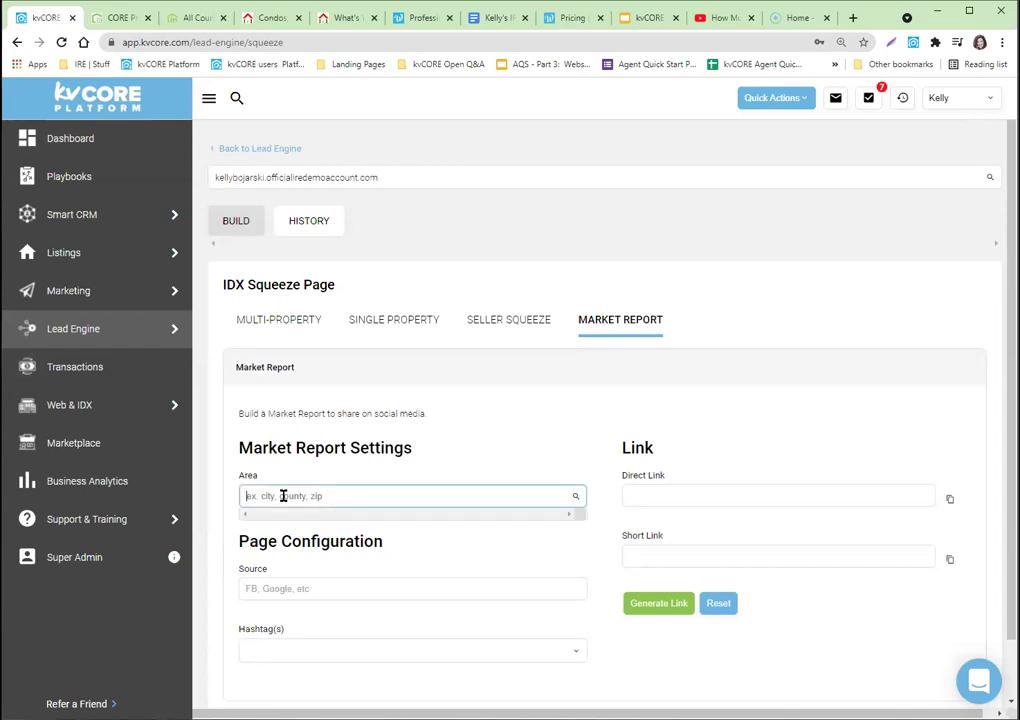
type("car")
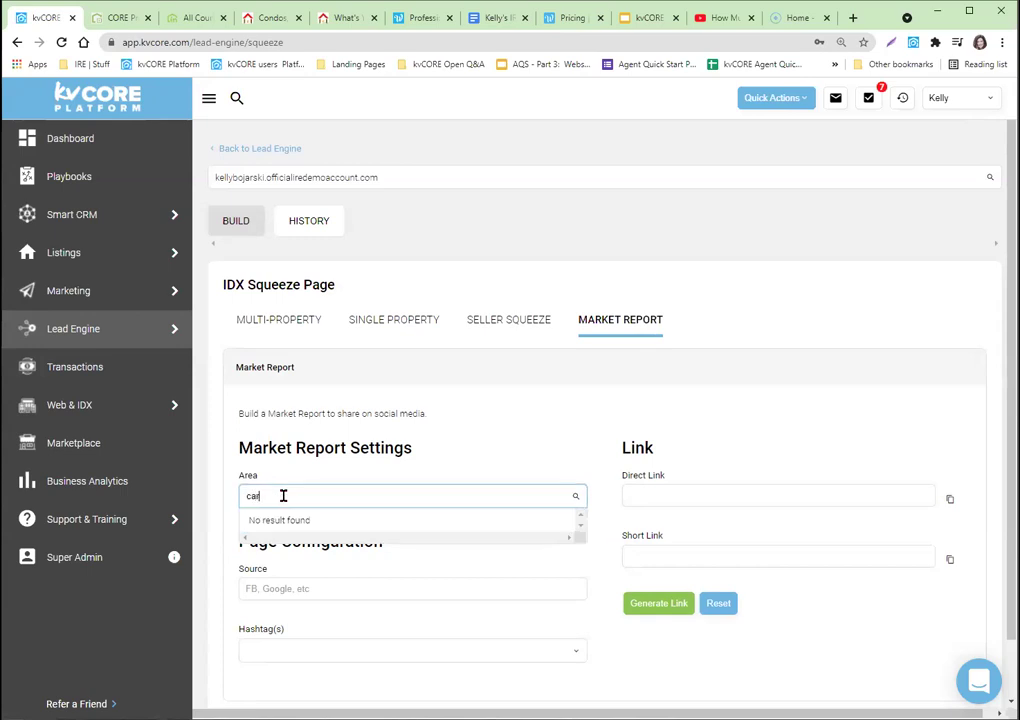
type("lsbad")
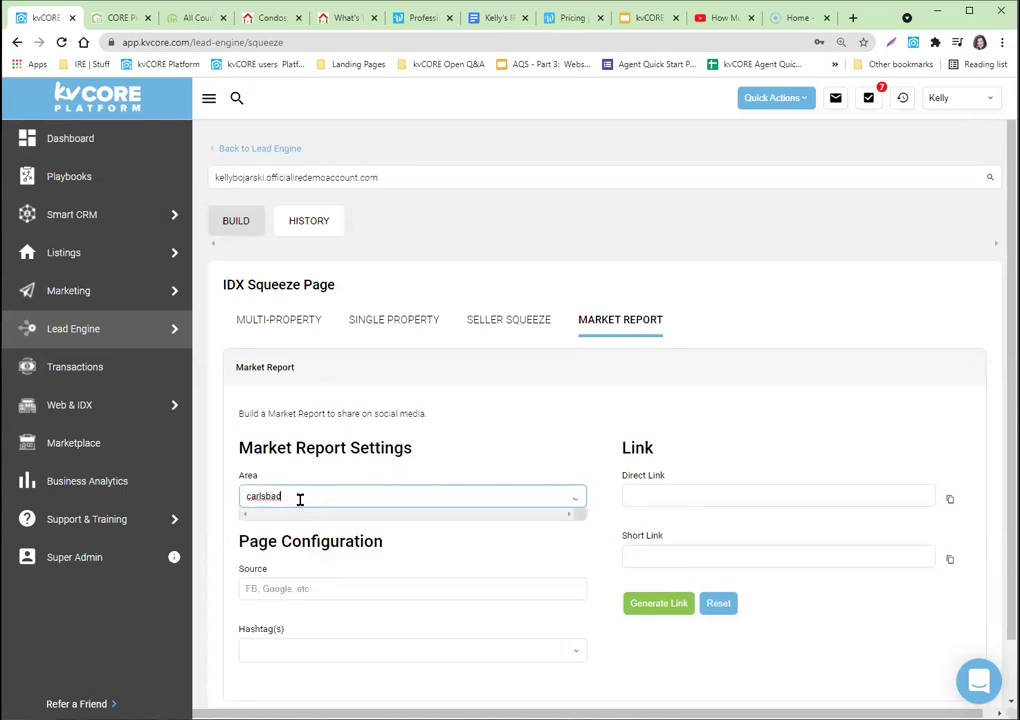
left_click(303, 525)
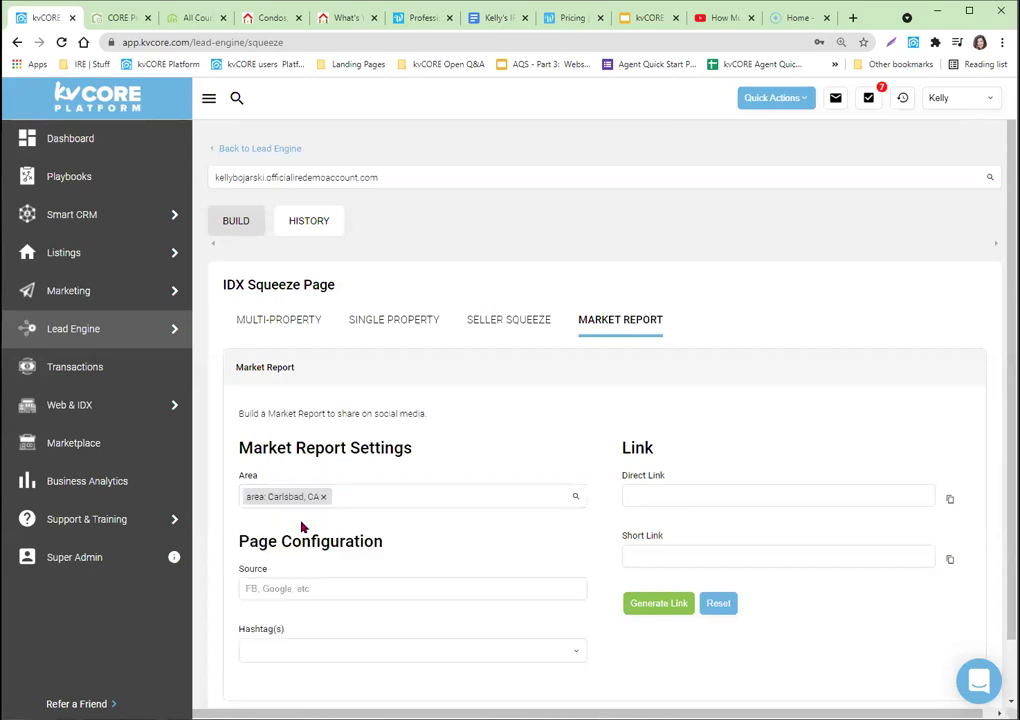
left_click(288, 588)
type("emailsign")
key("BackSpace")
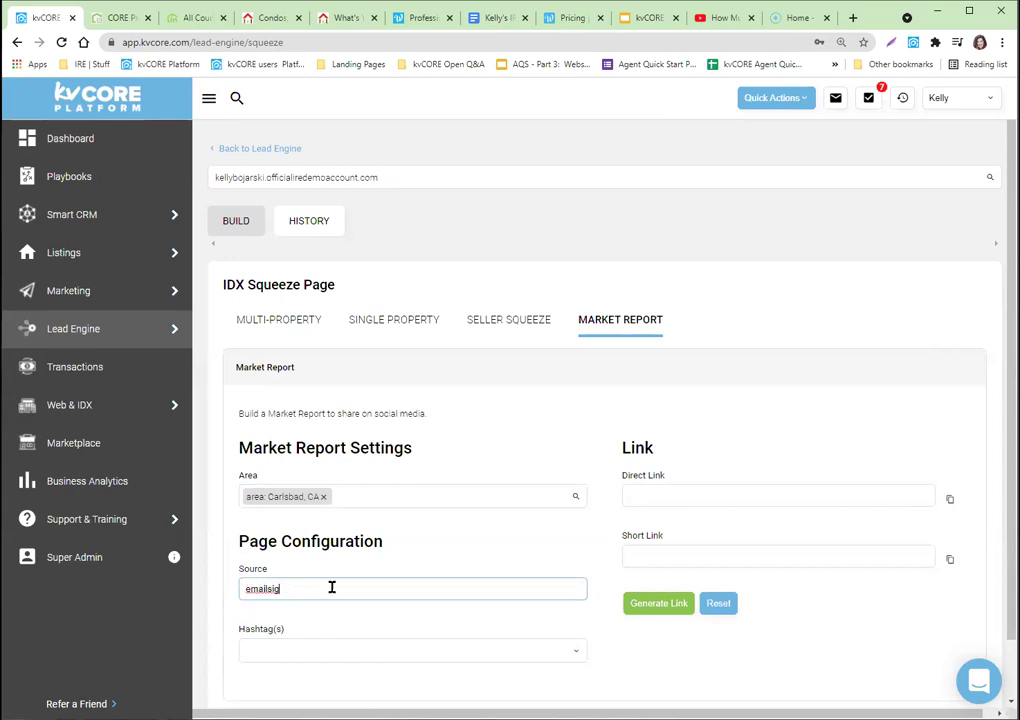
Add the hashtag carlsbademailsig to the market report's page configuration
left_click(279, 651)
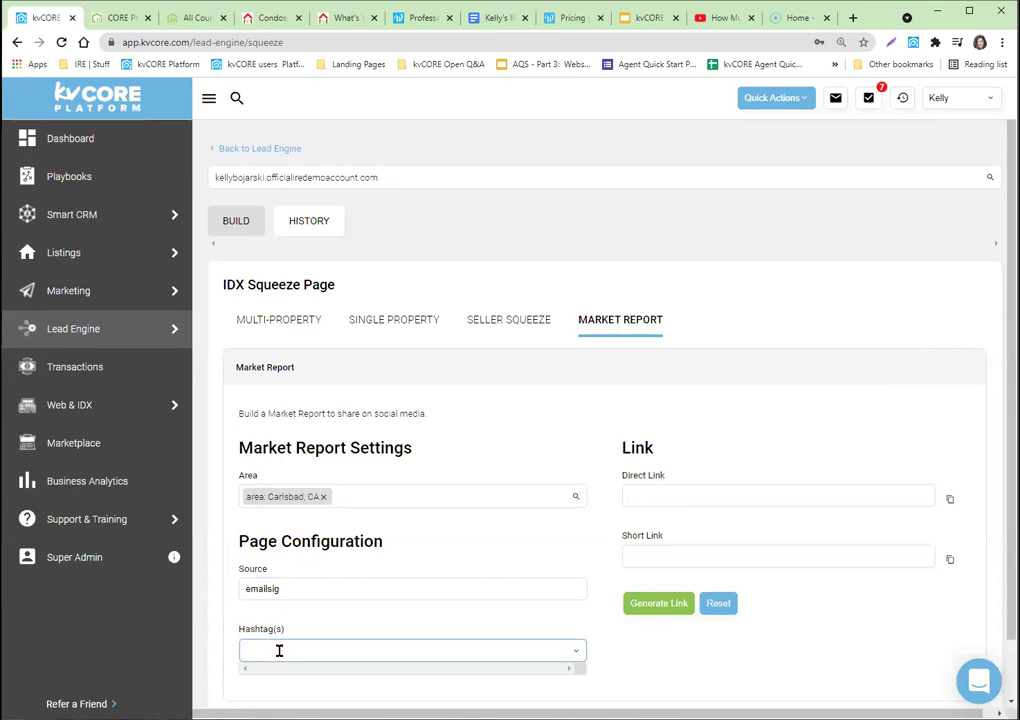
type("email carlsbad")
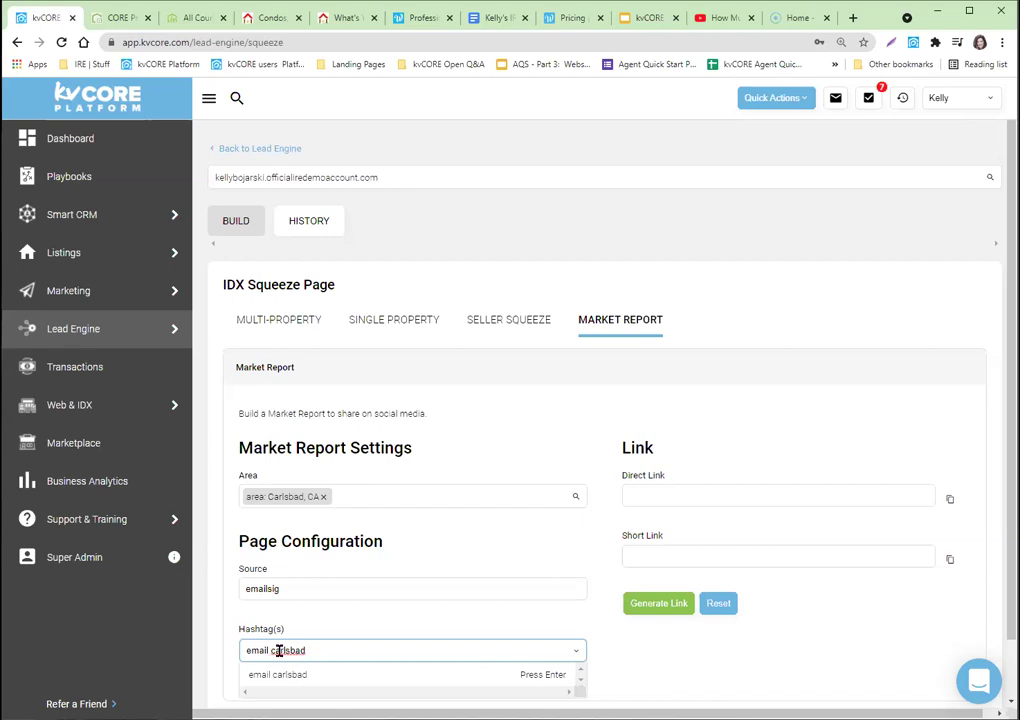
key("Return")
type("carlsbademailsig")
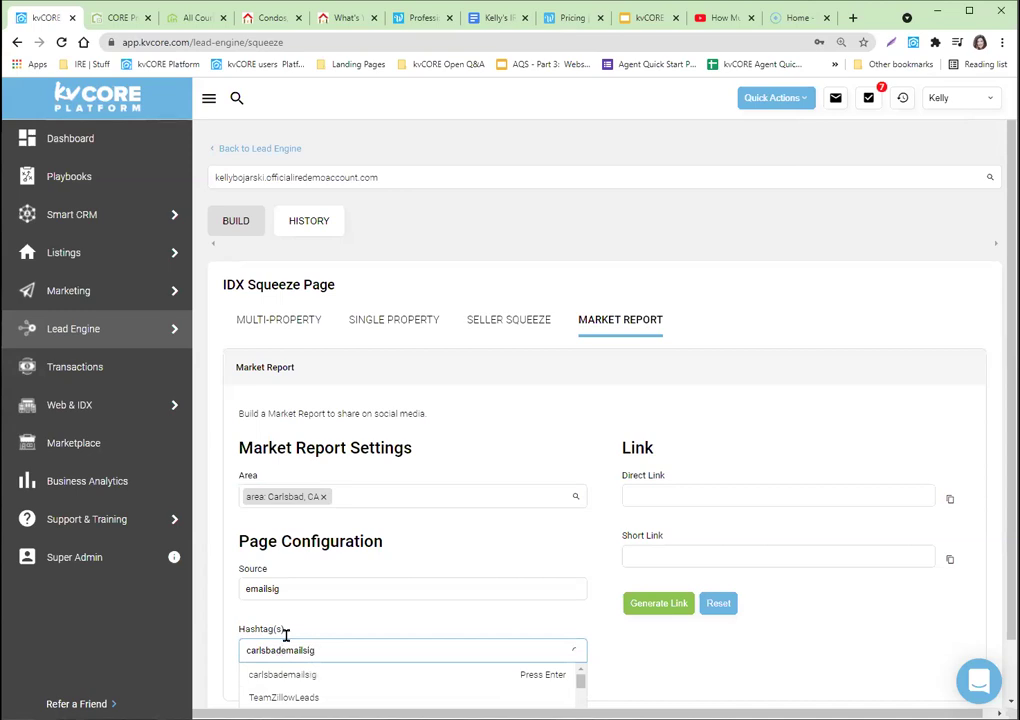
left_click(321, 675)
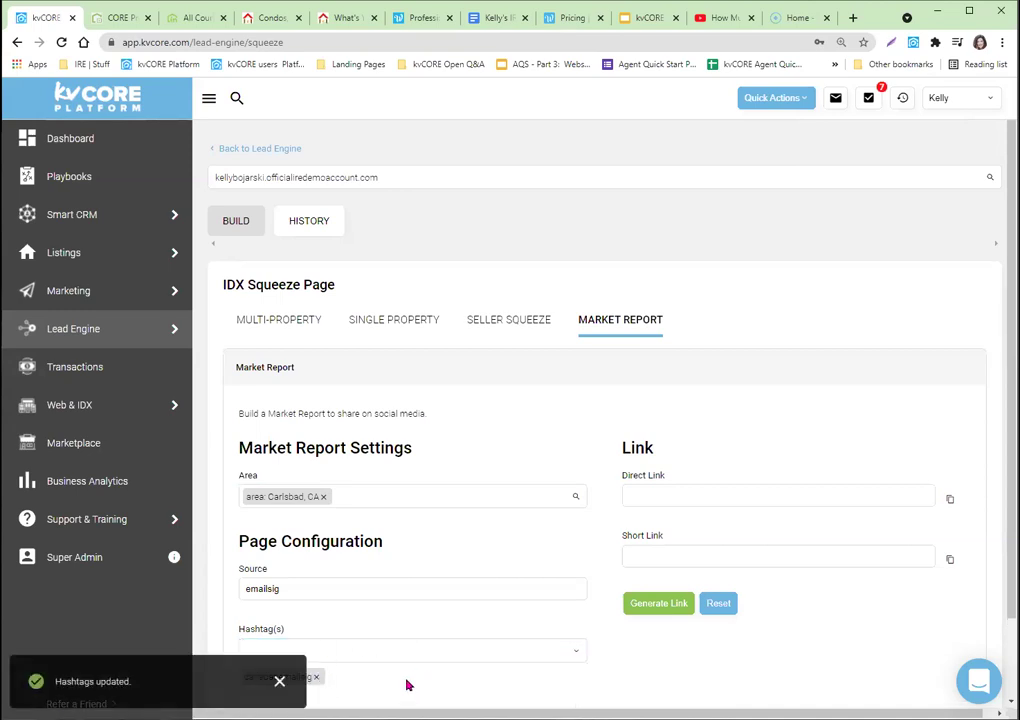
Generate the market report link and copy its direct link
left_click(279, 681)
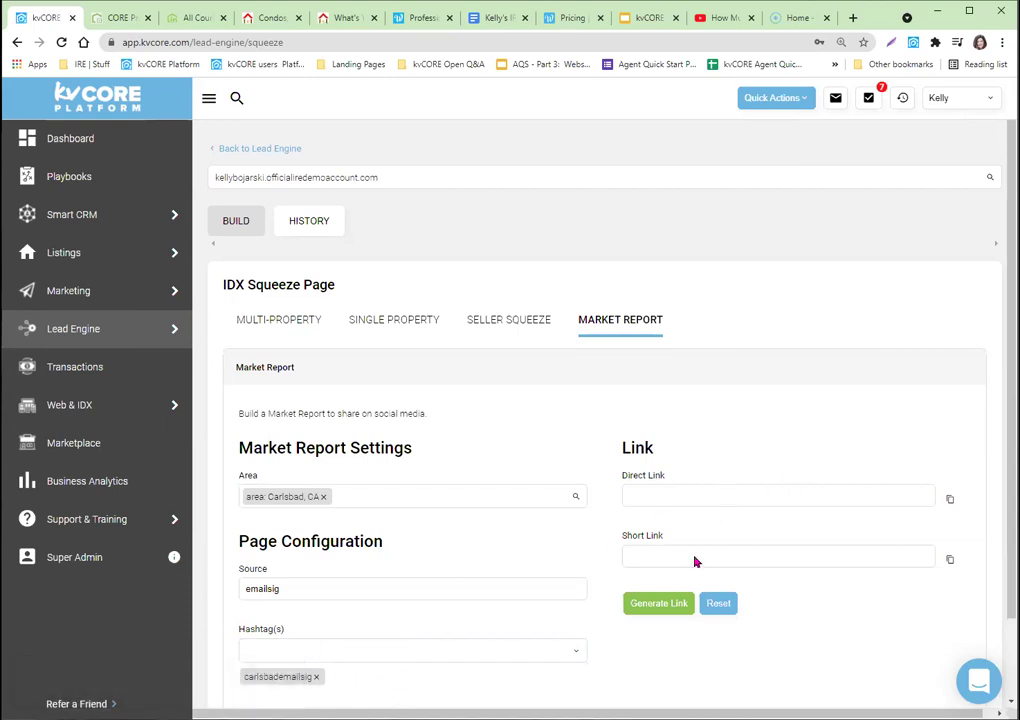
left_click(647, 606)
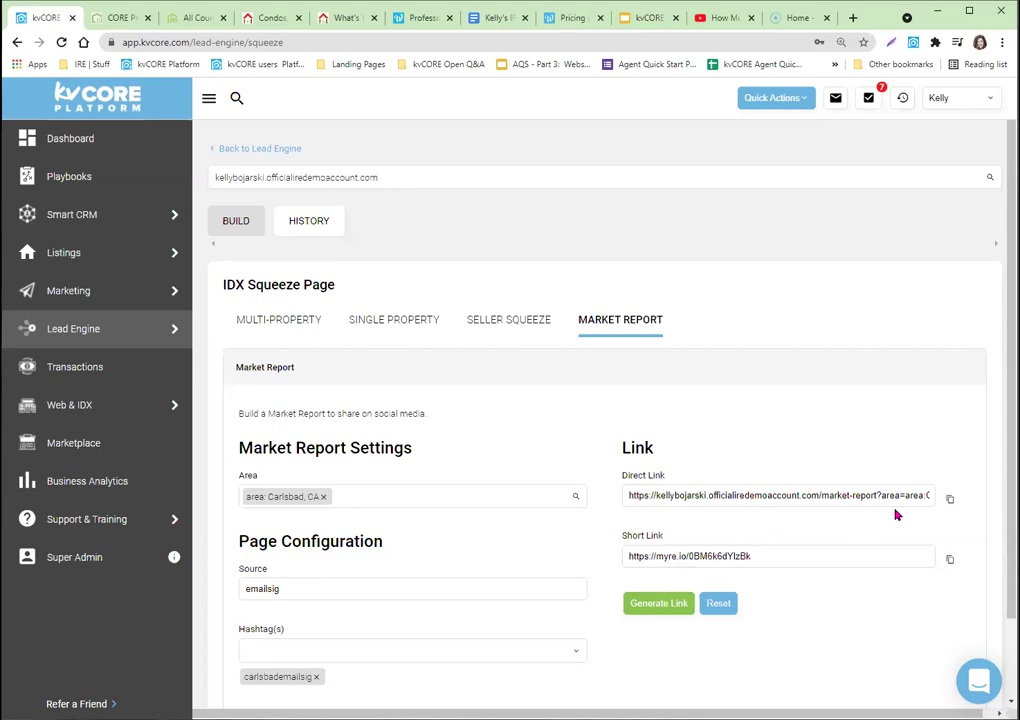
left_click(951, 503)
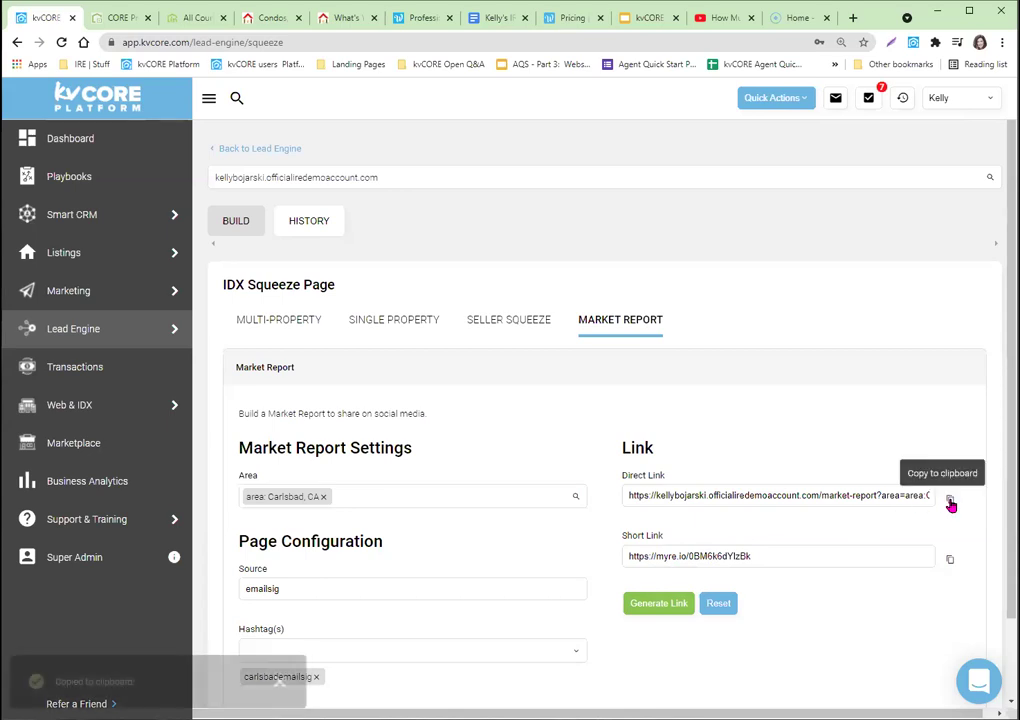
Edit the agent profile and add the line "Get your FREE Market Report for CARLSBAD HERE" below the existing email signature content
left_click(945, 97)
left_click(893, 221)
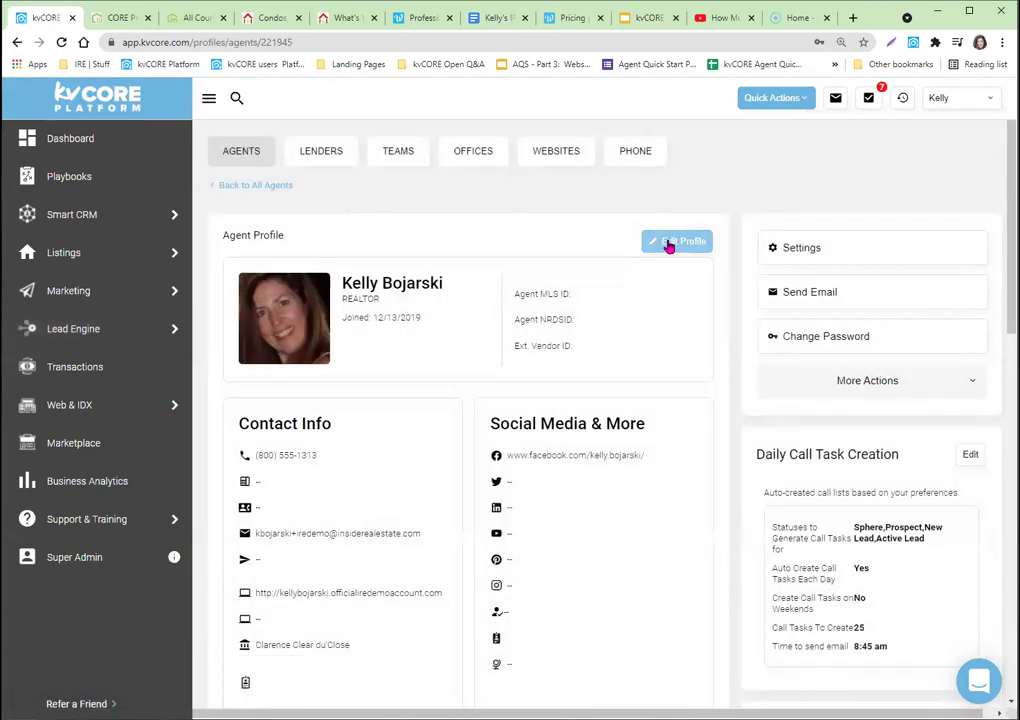
left_click(669, 246)
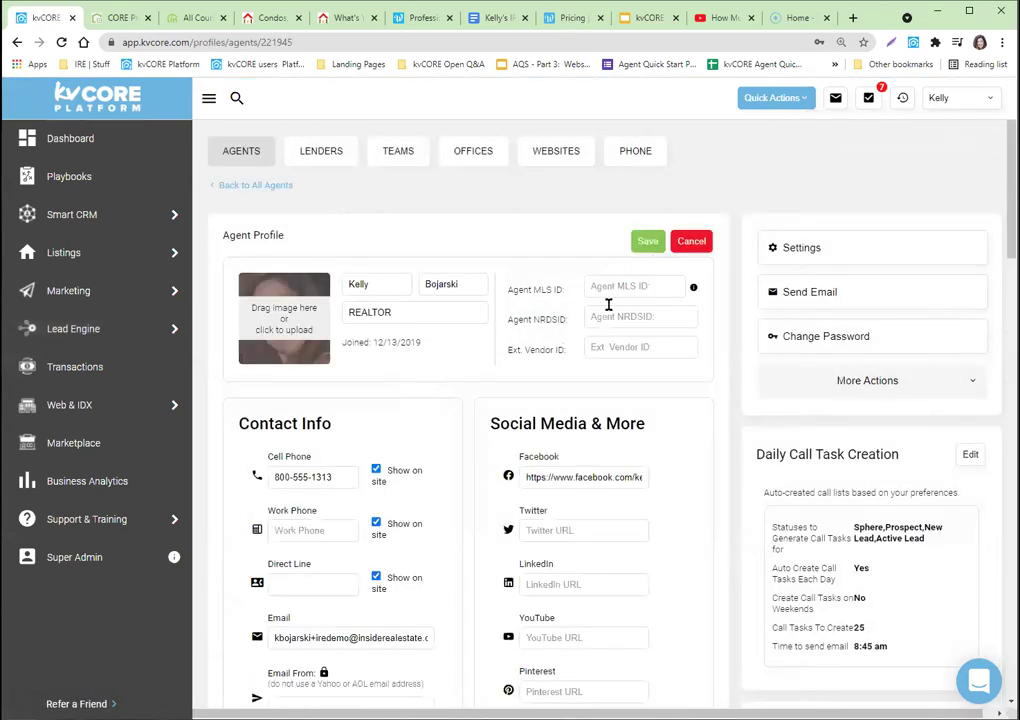
scroll(542, 400, "down", 15)
scroll(593, 422, "up", 5)
left_click(649, 550)
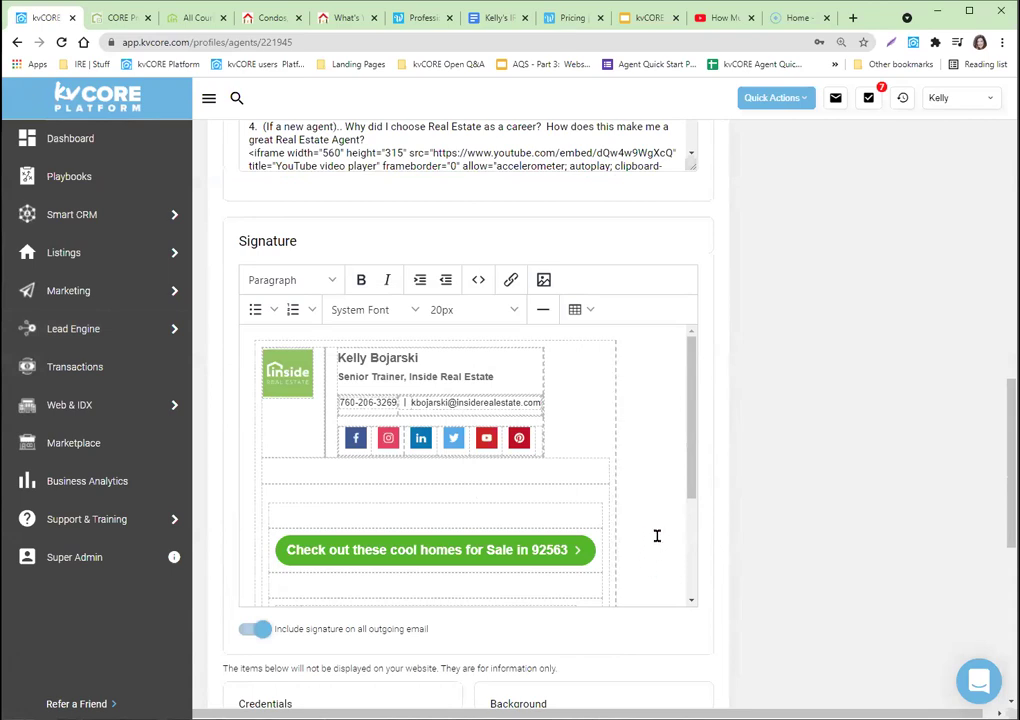
key("Return")
key("Return")
key("Return")
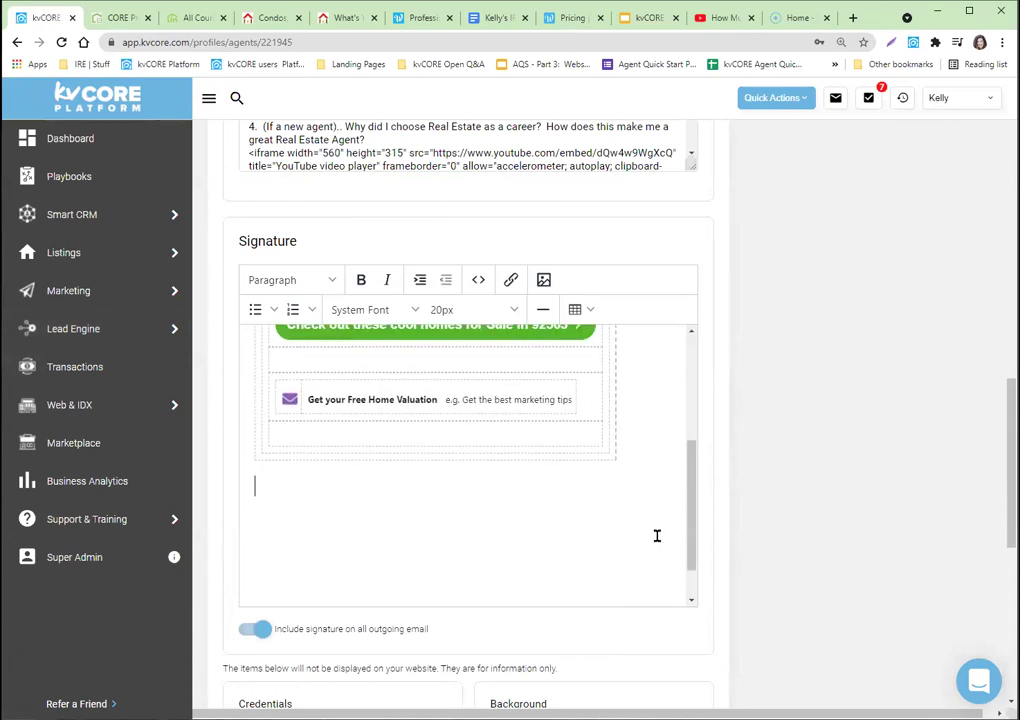
type("Get your FREE Market ")
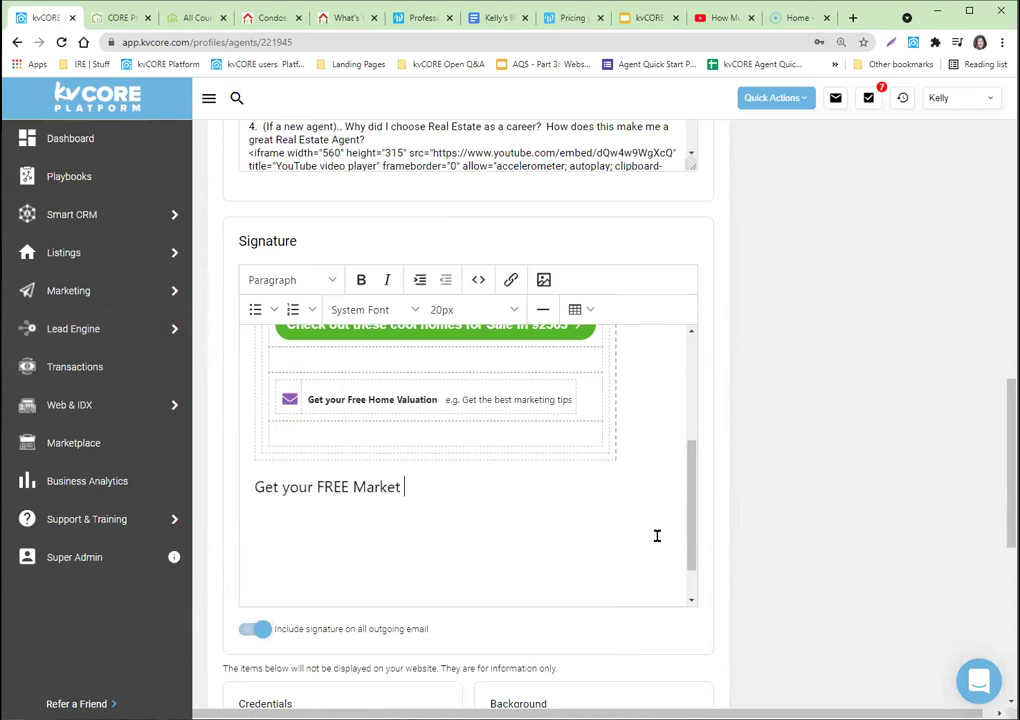
type("Report for CA")
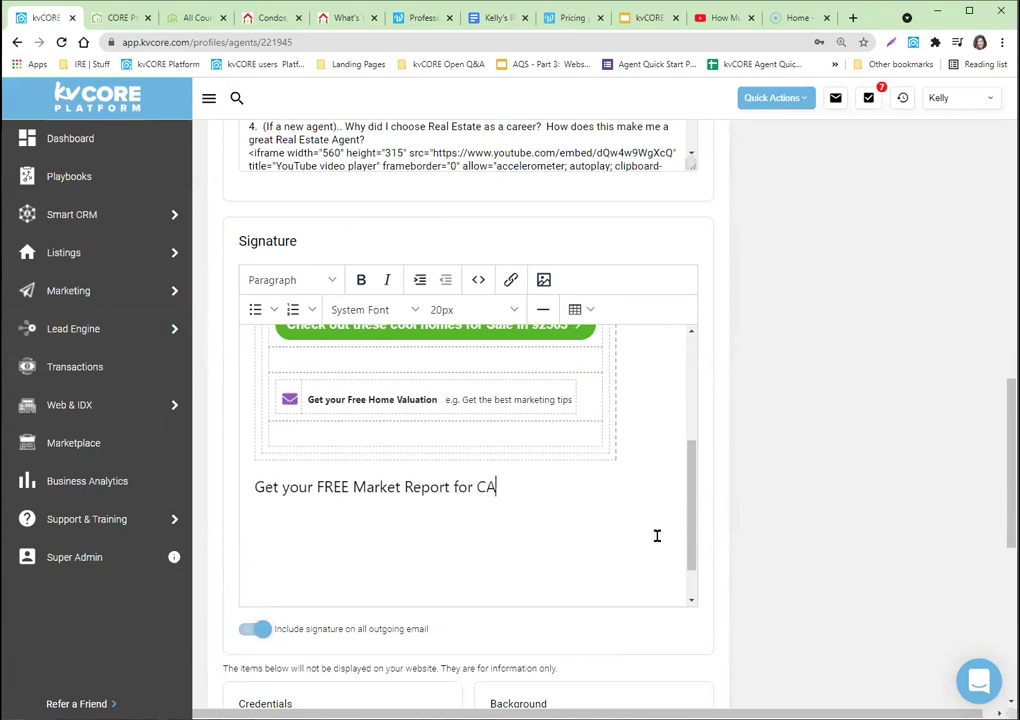
type("RLSBAD HERE")
Link the words CARLSBAD HERE in the signature to the copied market report URL, set to open in a new window
left_click_drag(477, 487, 596, 484)
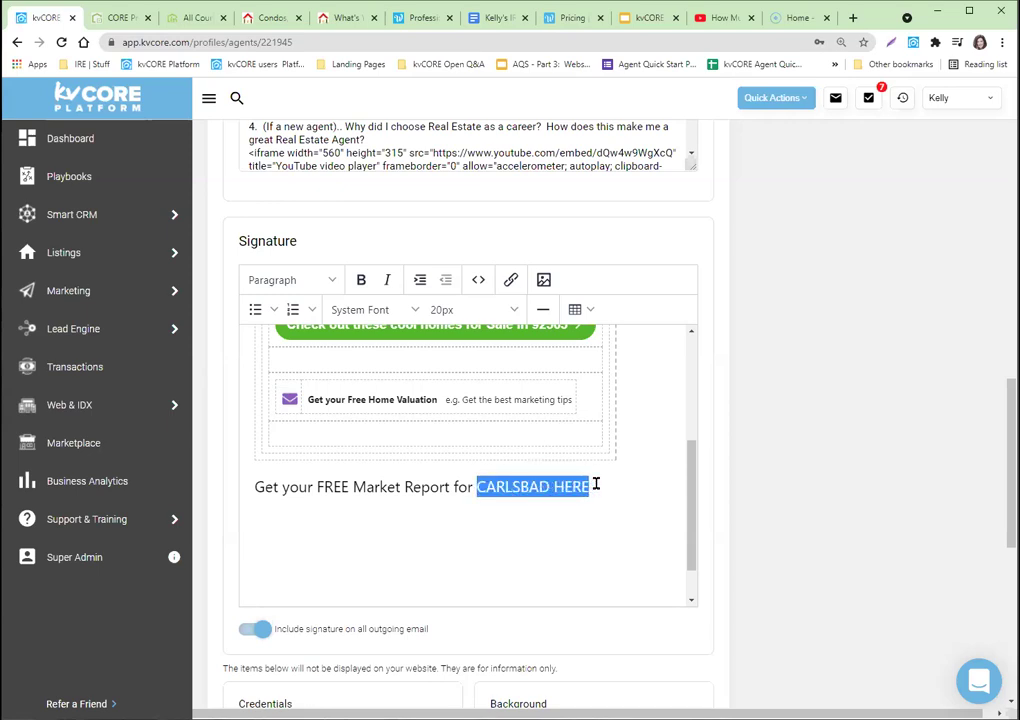
left_click(513, 279)
right_click(391, 334)
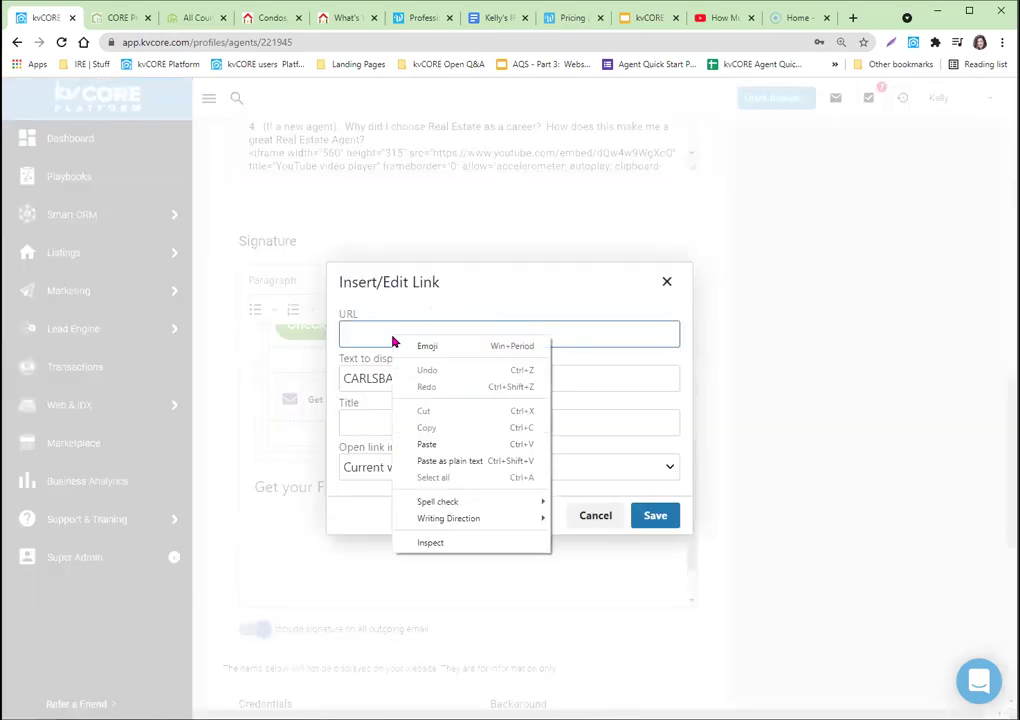
left_click(433, 445)
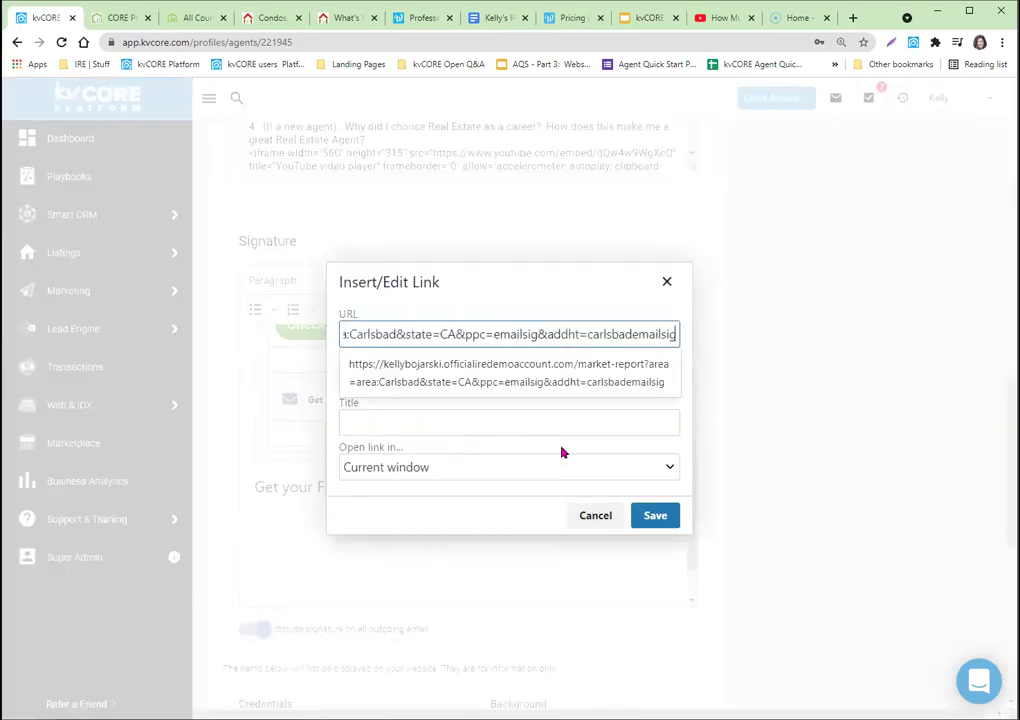
left_click(403, 478)
left_click(380, 508)
left_click(652, 515)
left_click(502, 538)
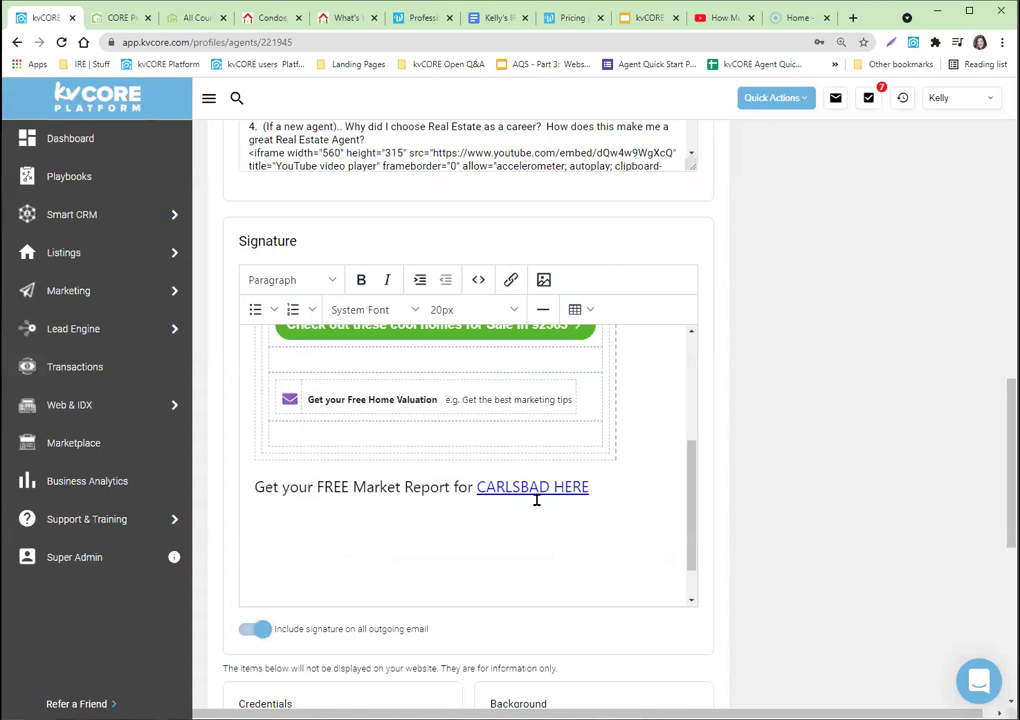
left_click(529, 487)
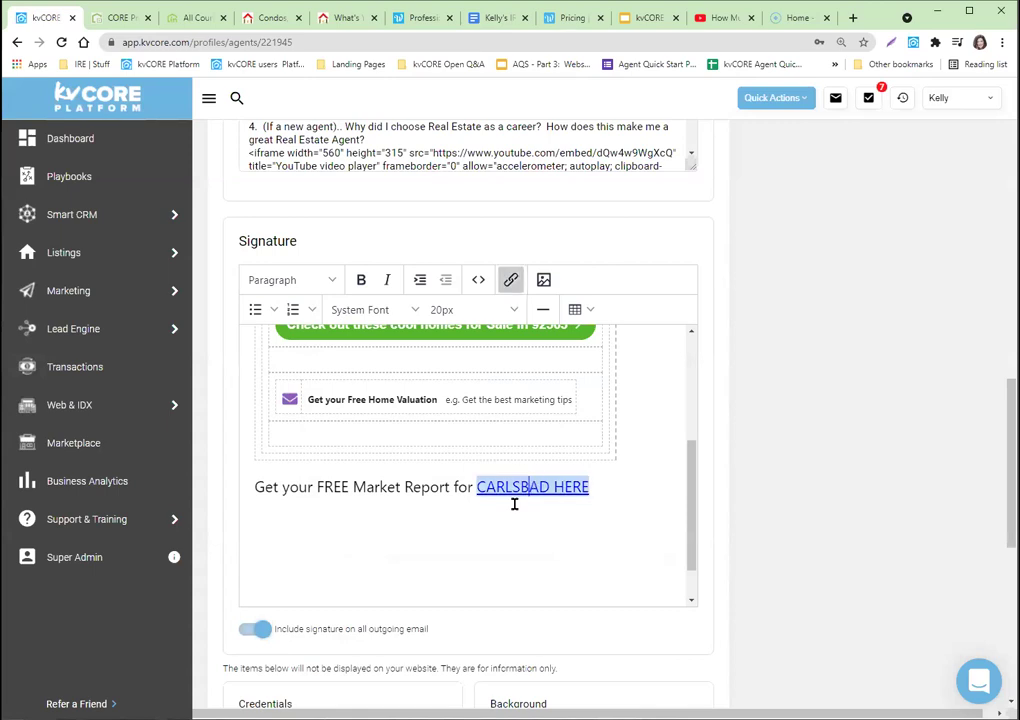
Save the agent profile and test the CARLSBAD HERE link in the saved signature
scroll(514, 504, "up", 15)
left_click(648, 242)
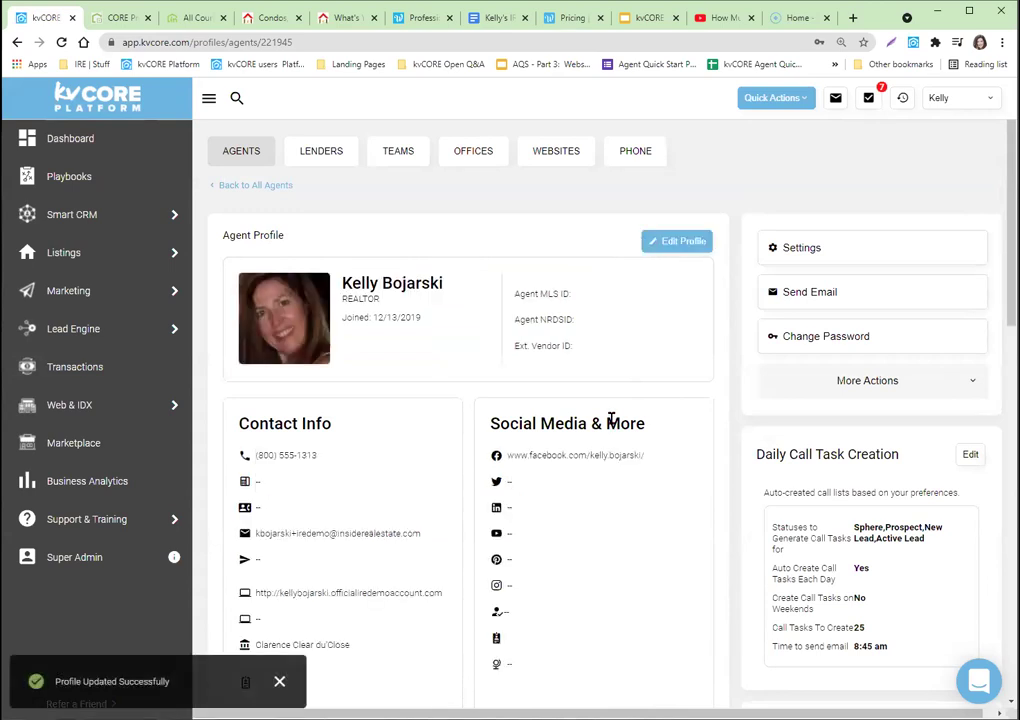
scroll(608, 420, "down", 10)
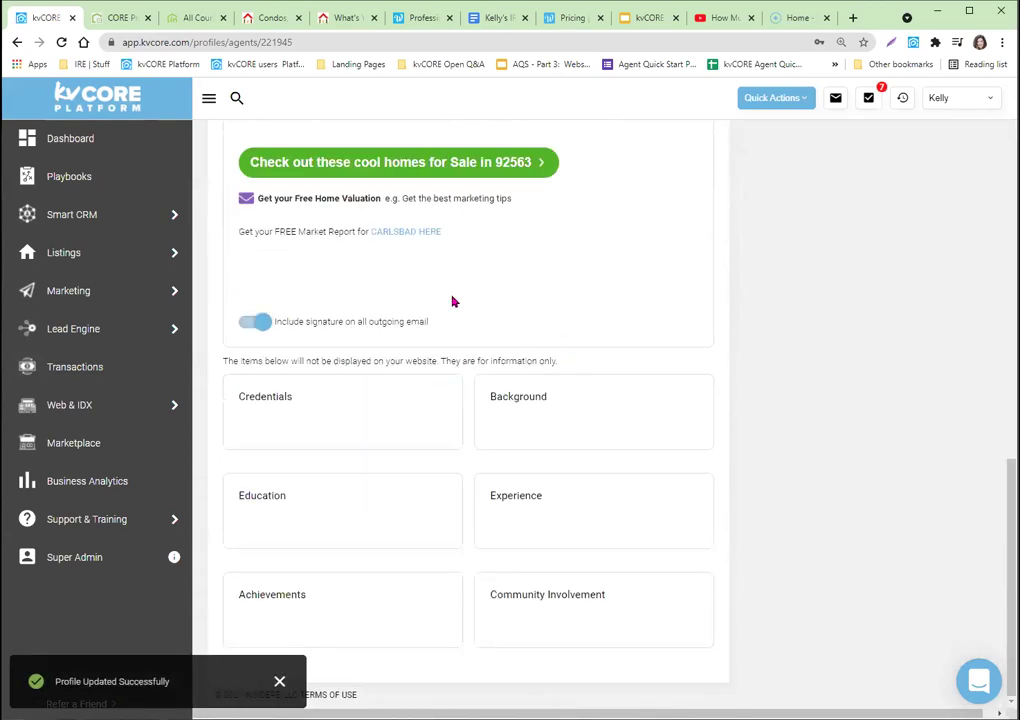
left_click(412, 236)
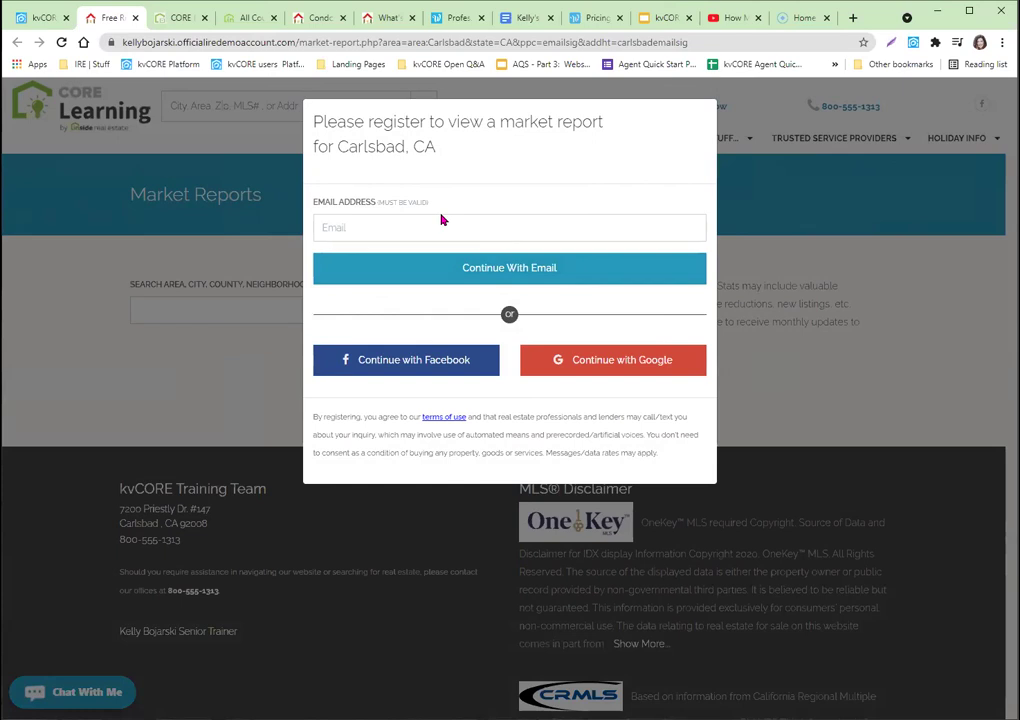
Return to the kvCORE tab and view the top of the dashboard
left_click(37, 16)
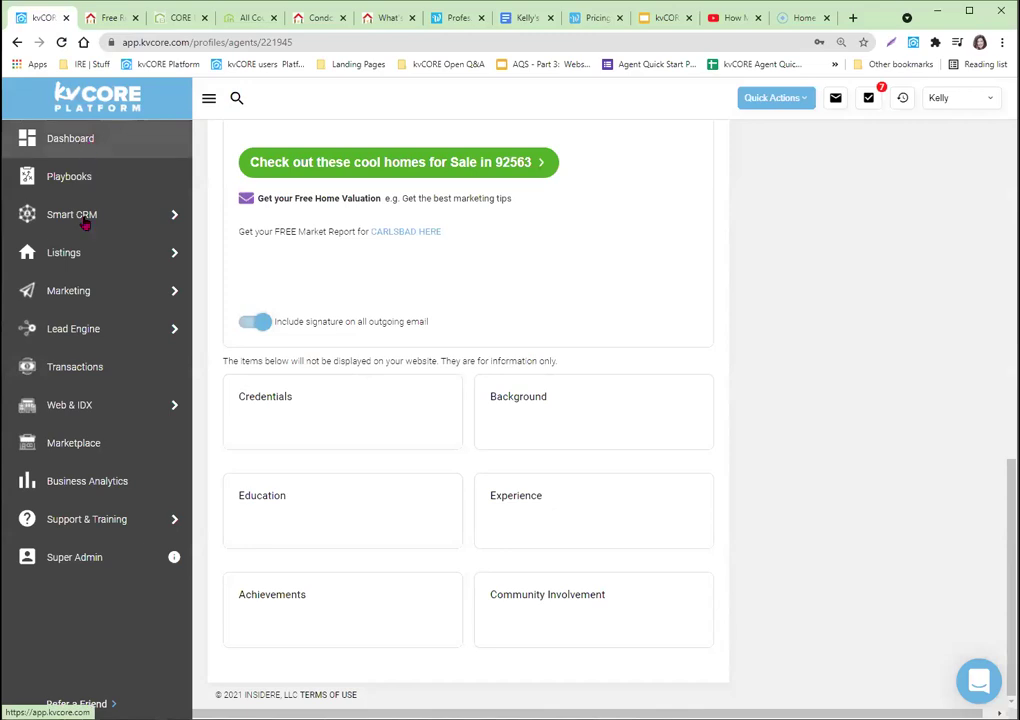
mouse_move(84, 253)
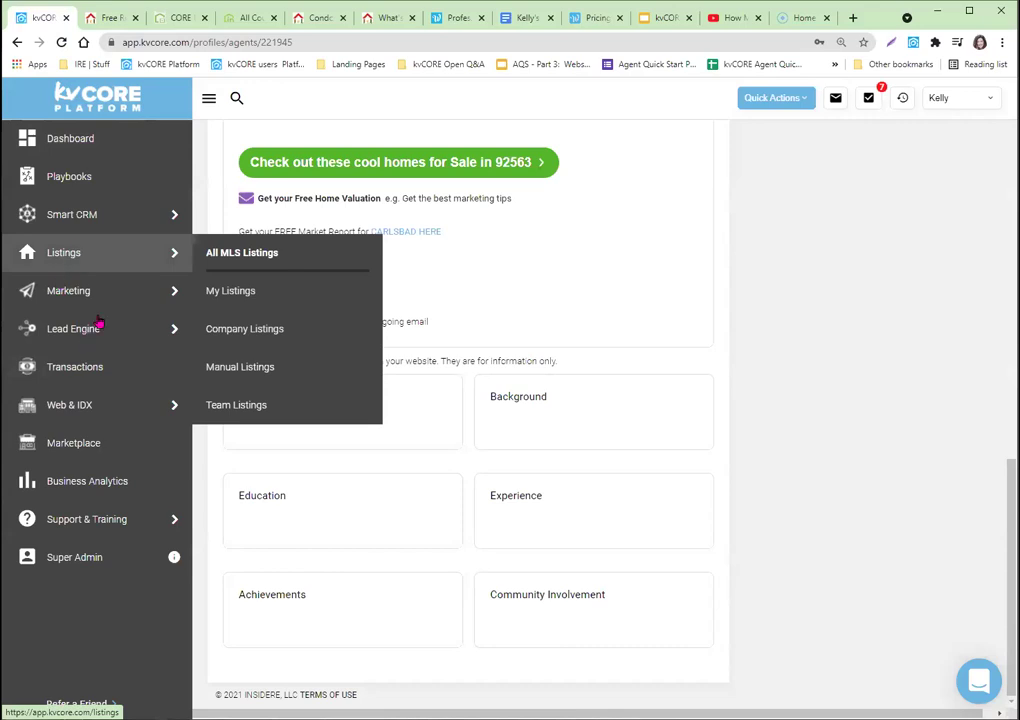
mouse_move(100, 318)
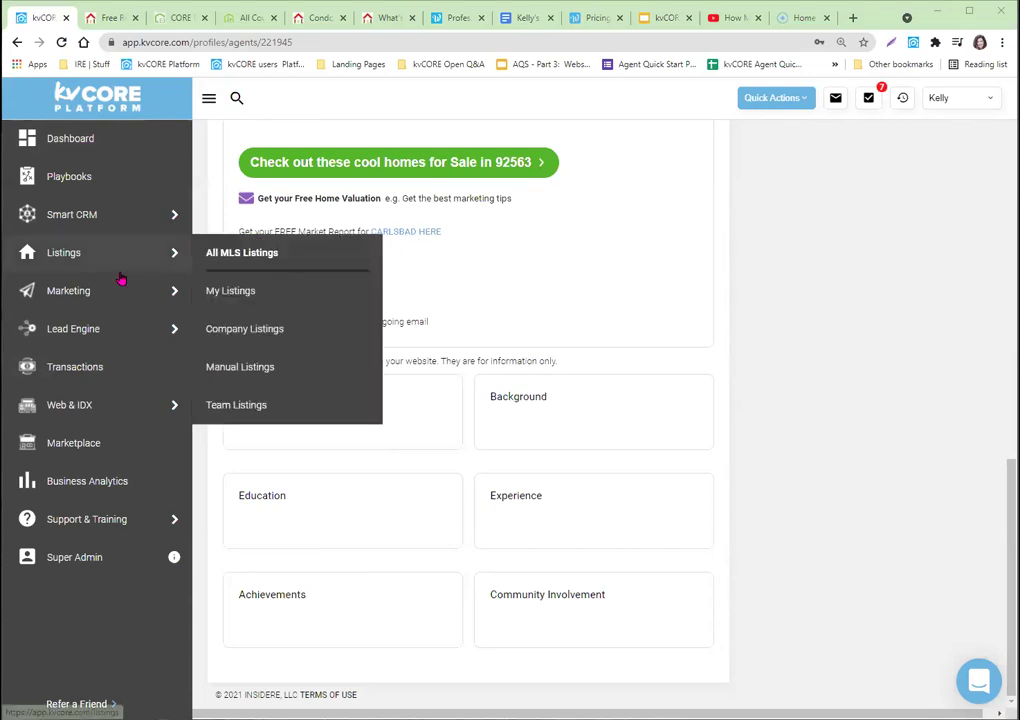
mouse_move(56, 297)
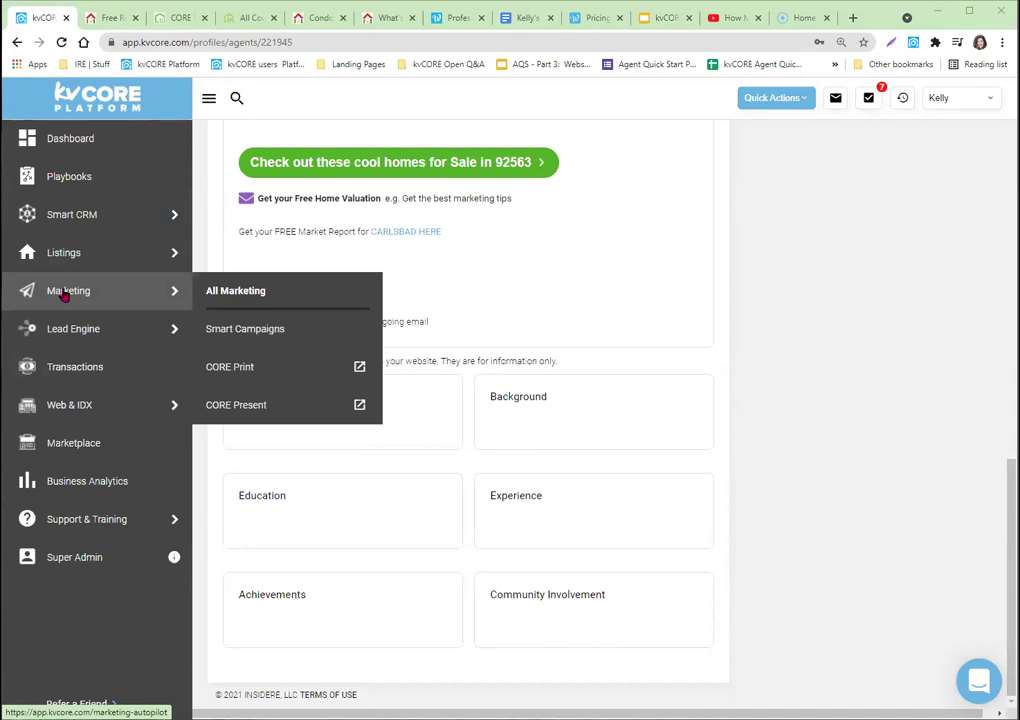
left_click(70, 140)
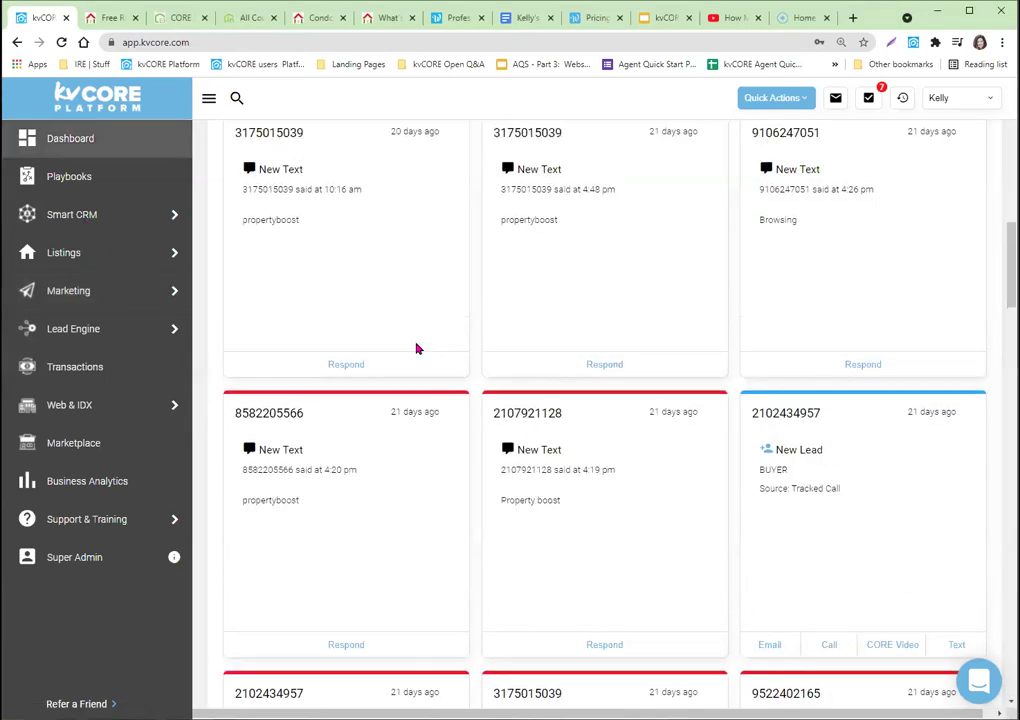
scroll(411, 343, "up", 5)
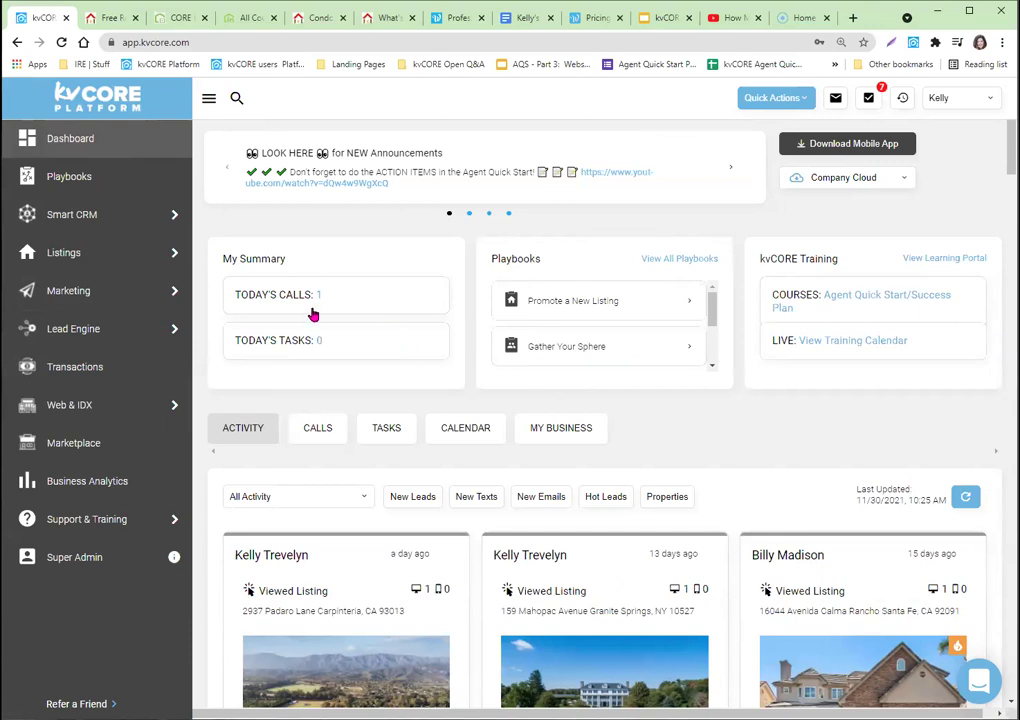
Go back to the Carlsbad market report page and select its full web address
left_click(108, 18)
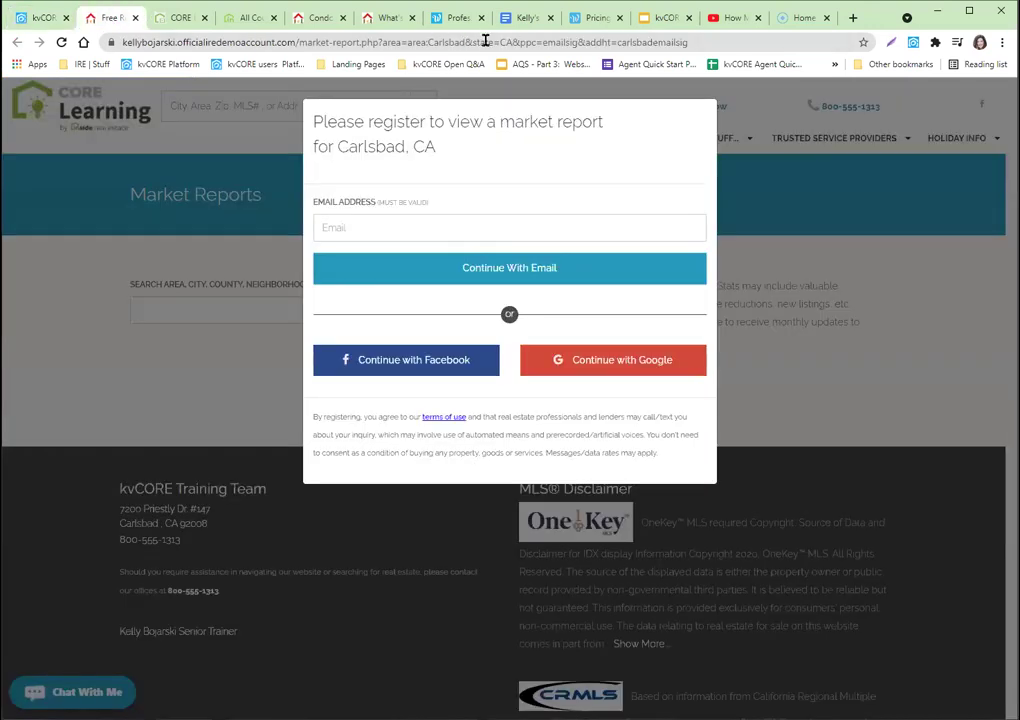
left_click(290, 43)
left_click(290, 43)
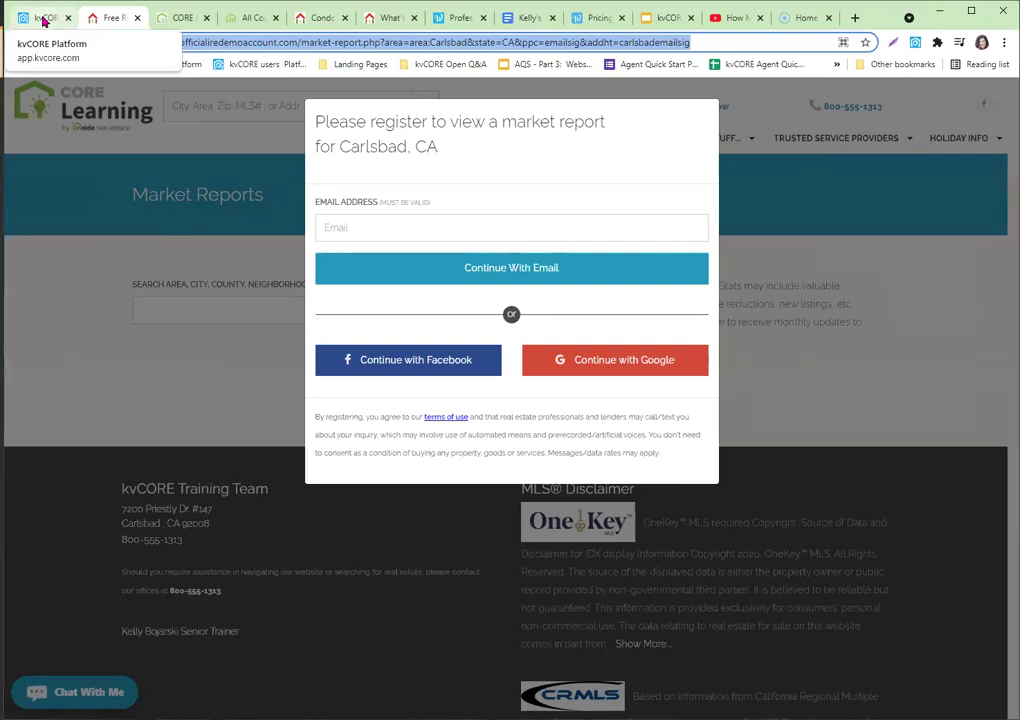
Switch to kvCORE and open the Market Report form of the Lead Engine's squeeze page builder
left_click(43, 19)
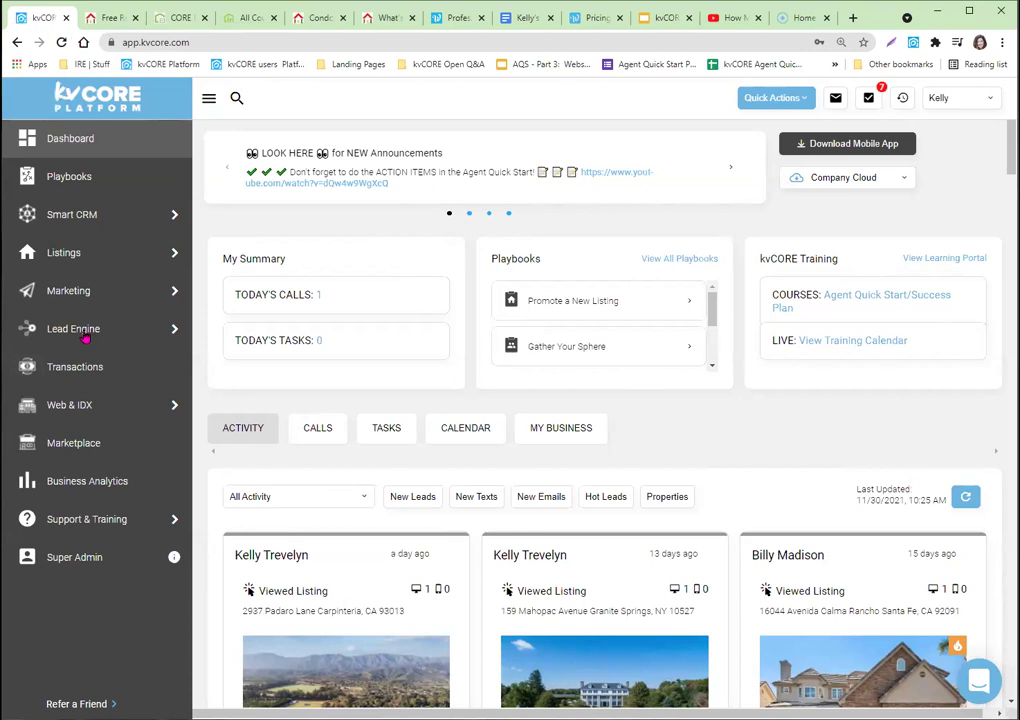
mouse_move(85, 338)
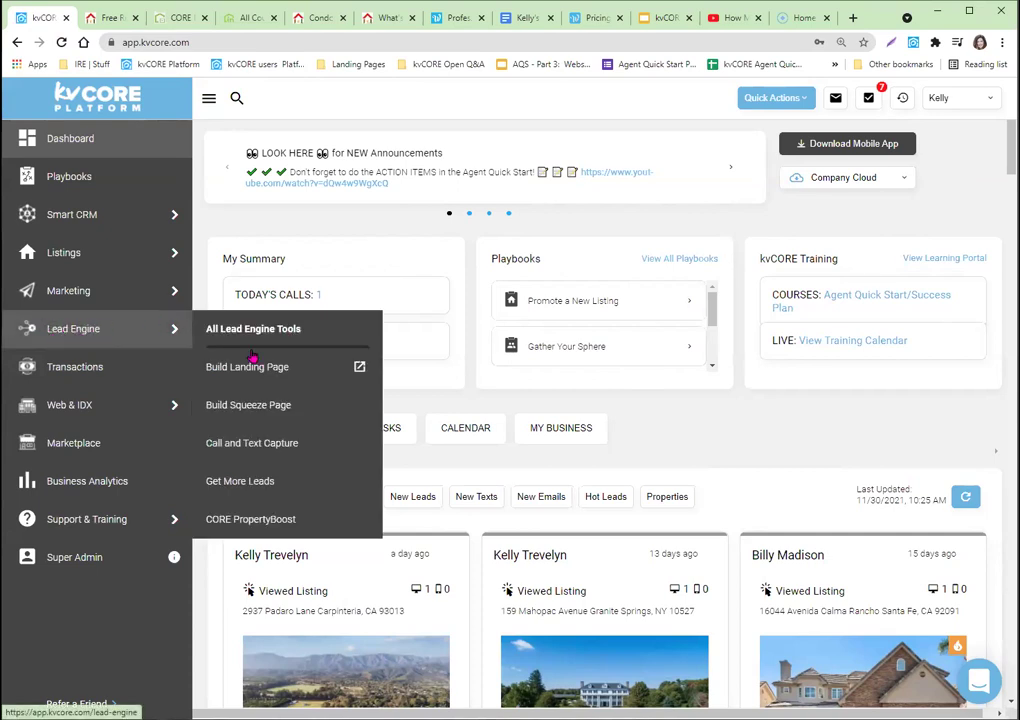
left_click(256, 410)
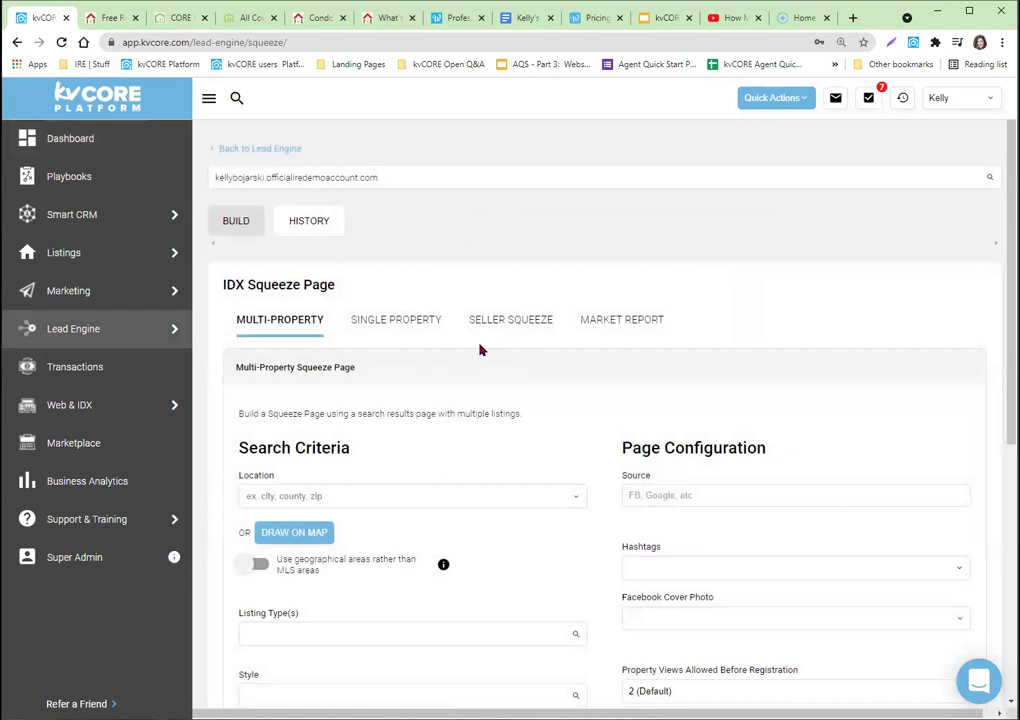
left_click(627, 324)
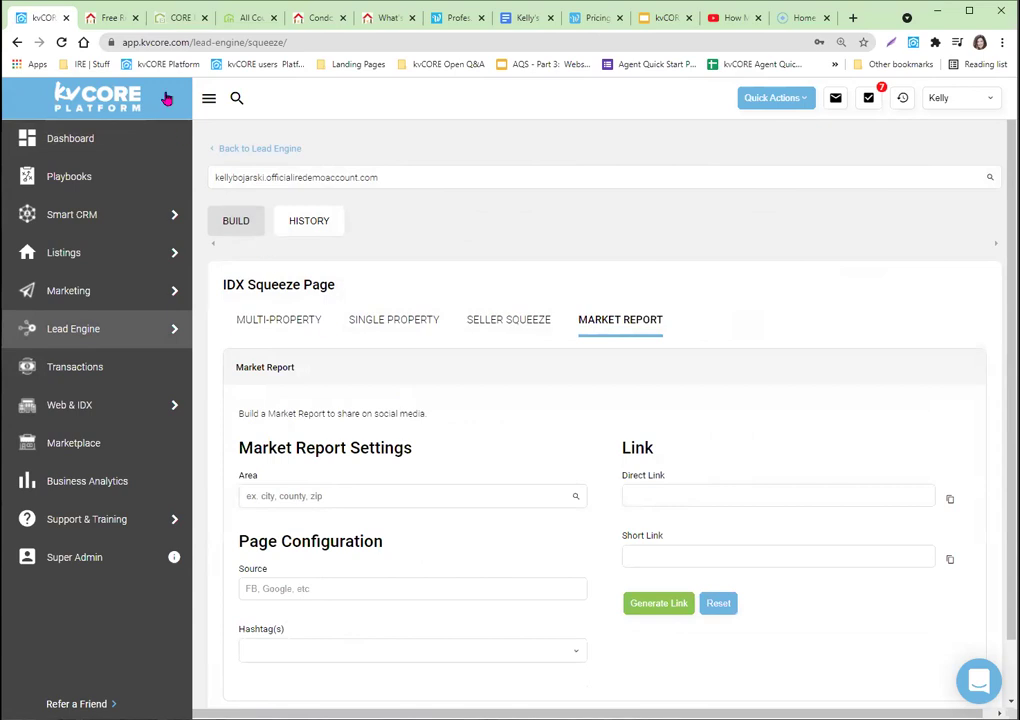
Copy the full web address of the Carlsbad market report page and return to the kvCORE dashboard
left_click(109, 18)
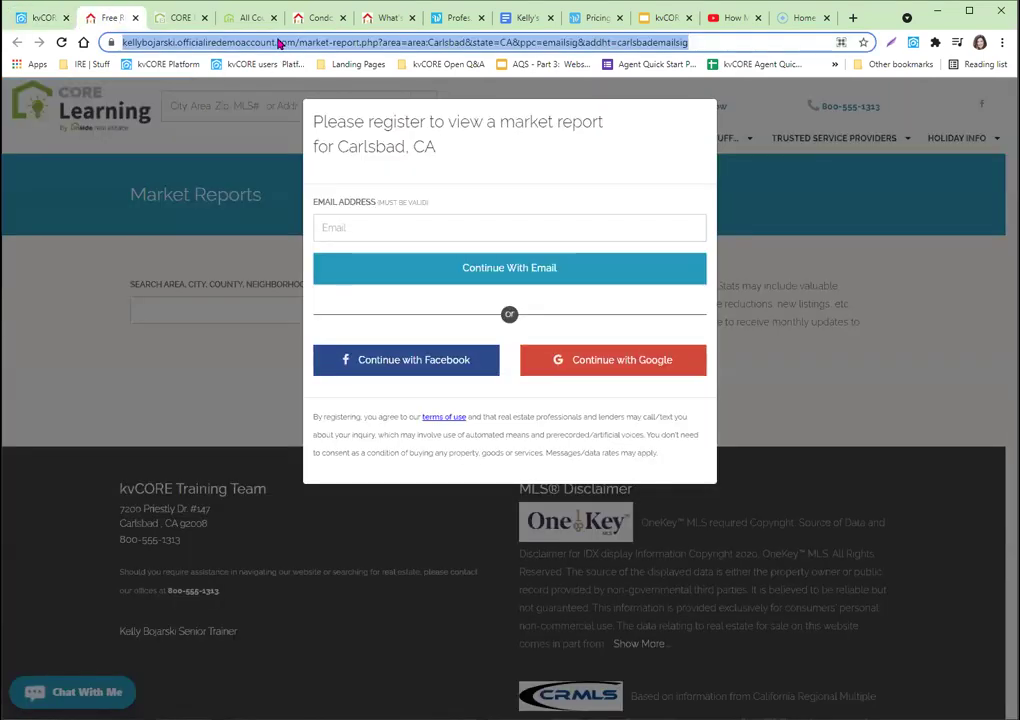
right_click(281, 41)
left_click(312, 119)
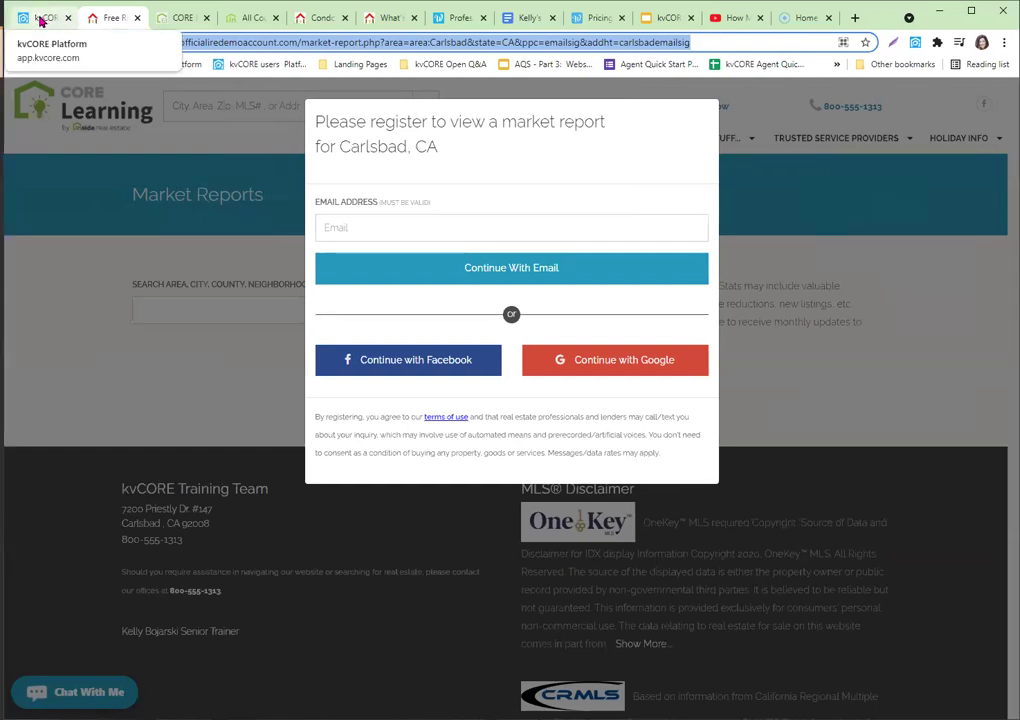
left_click(46, 20)
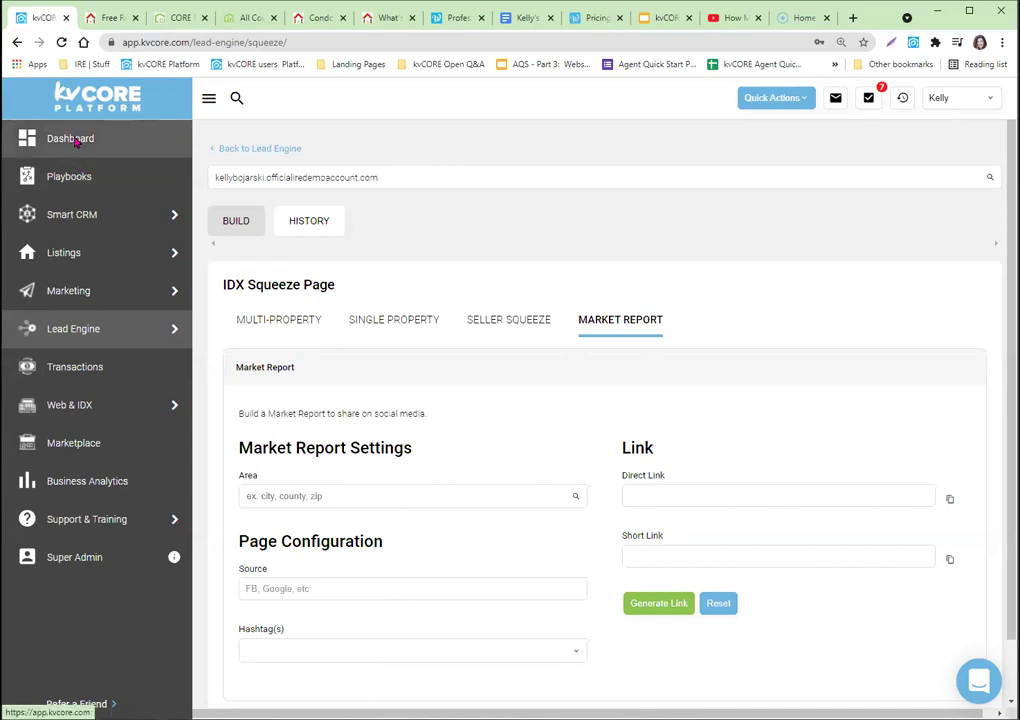
left_click(72, 140)
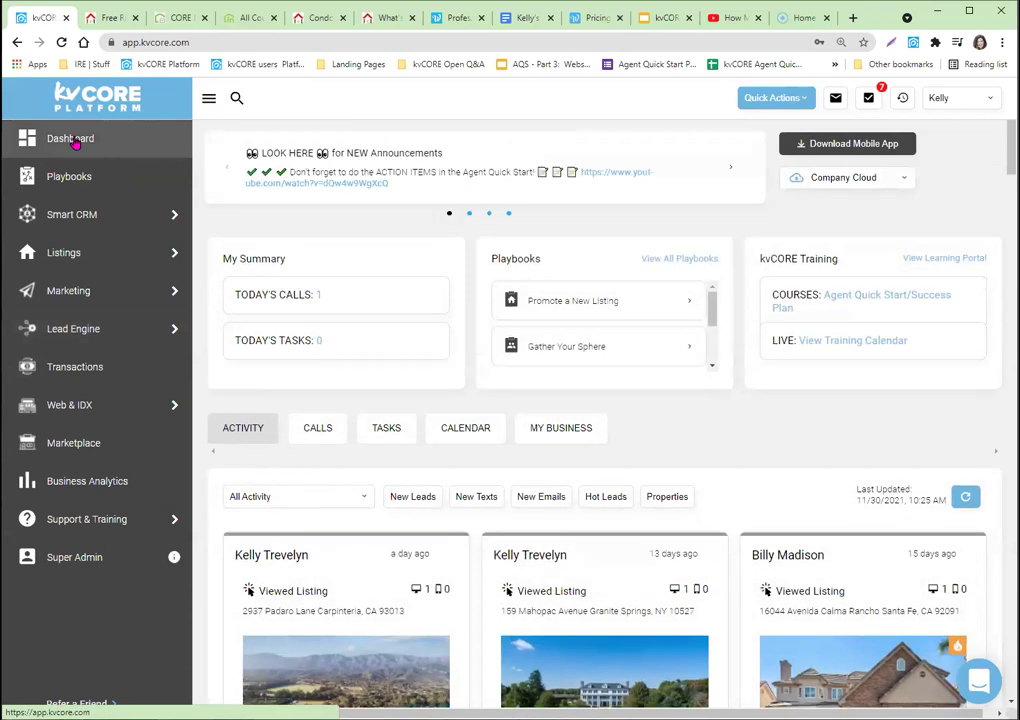
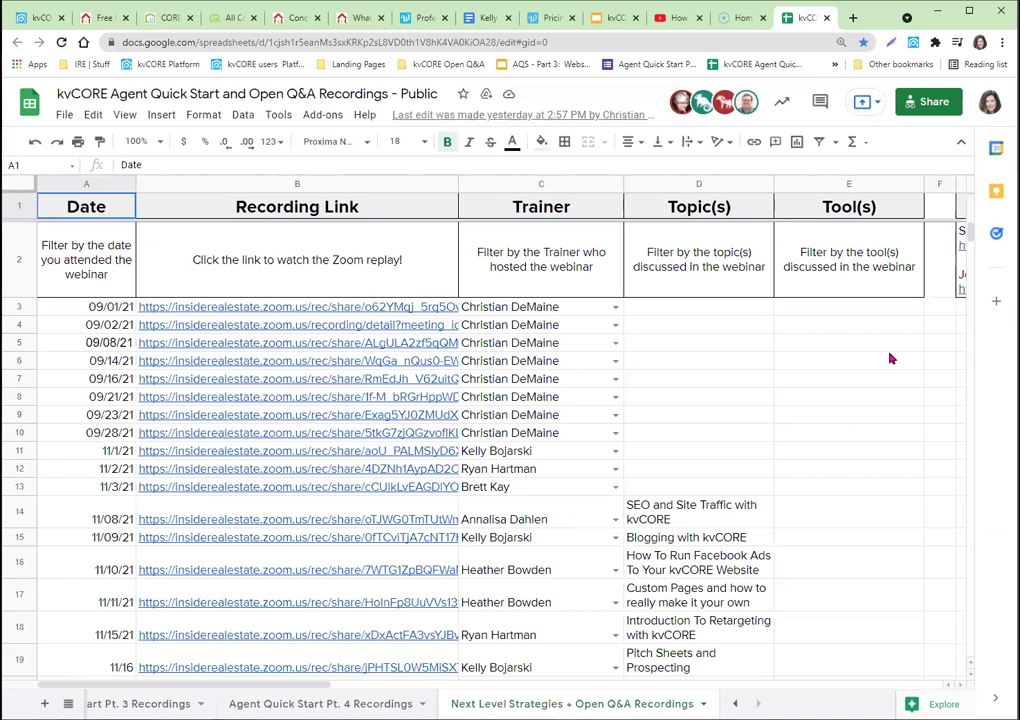
Look through the dates, recording links and topics in the Next Level Strategies + Open Q&A Recordings sheet and browse the neighbouring sheet names
mouse_move(971, 232)
left_mouse_down()
mouse_move(975, 240)
mouse_move(970, 232)
left_mouse_up()
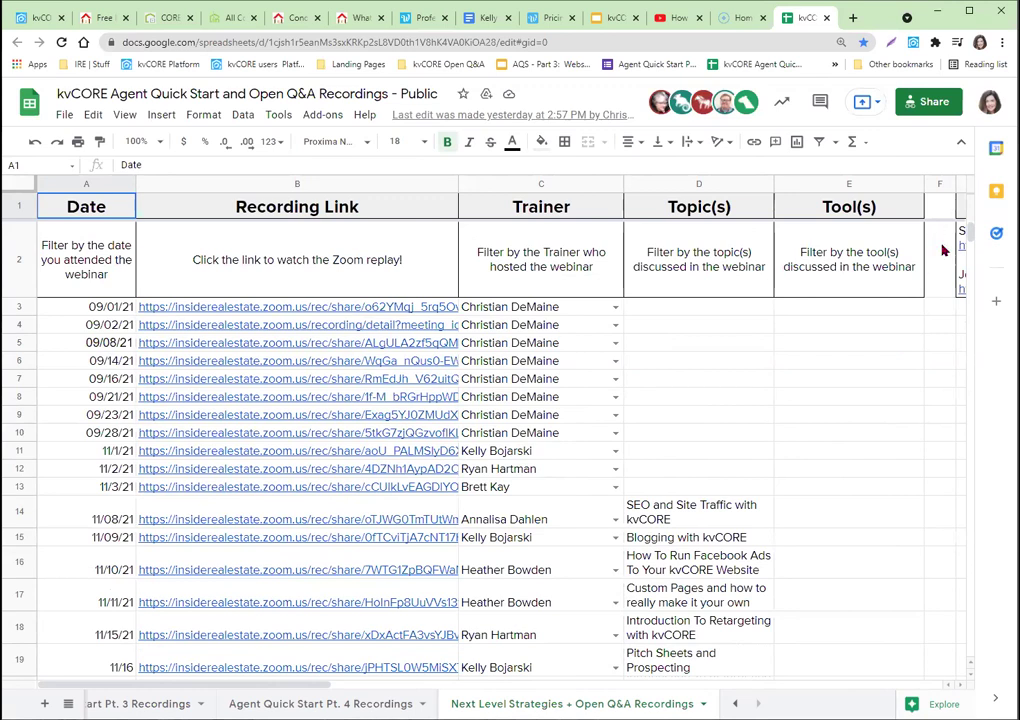
left_click_drag(970, 232, 972, 247)
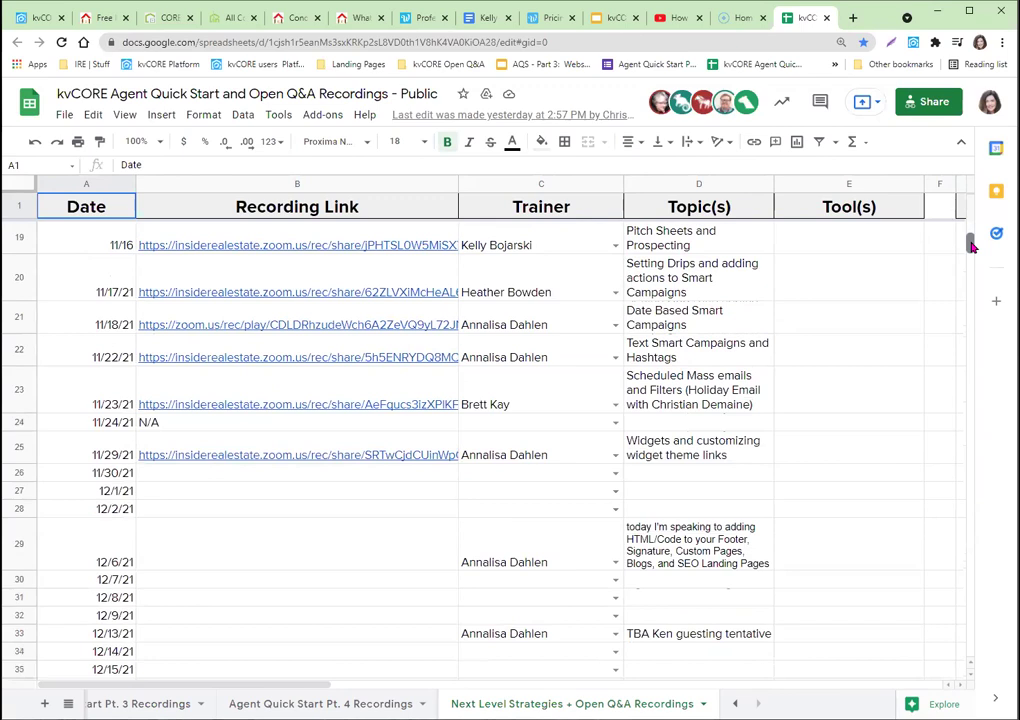
left_click_drag(972, 247, 971, 247)
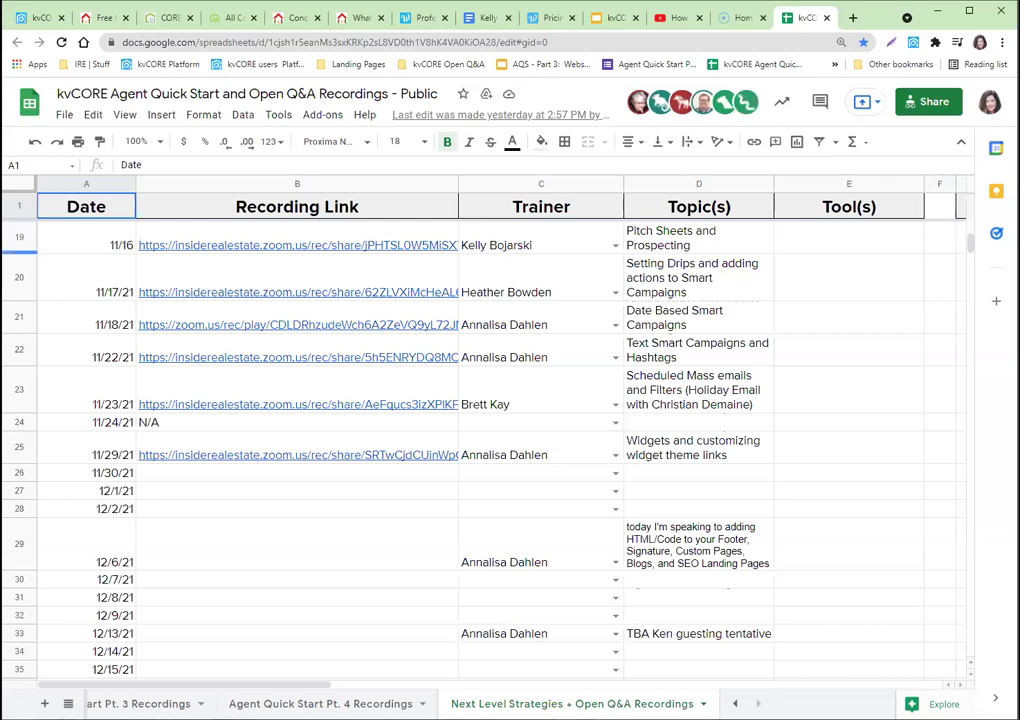
scroll(368, 392, "up", 4)
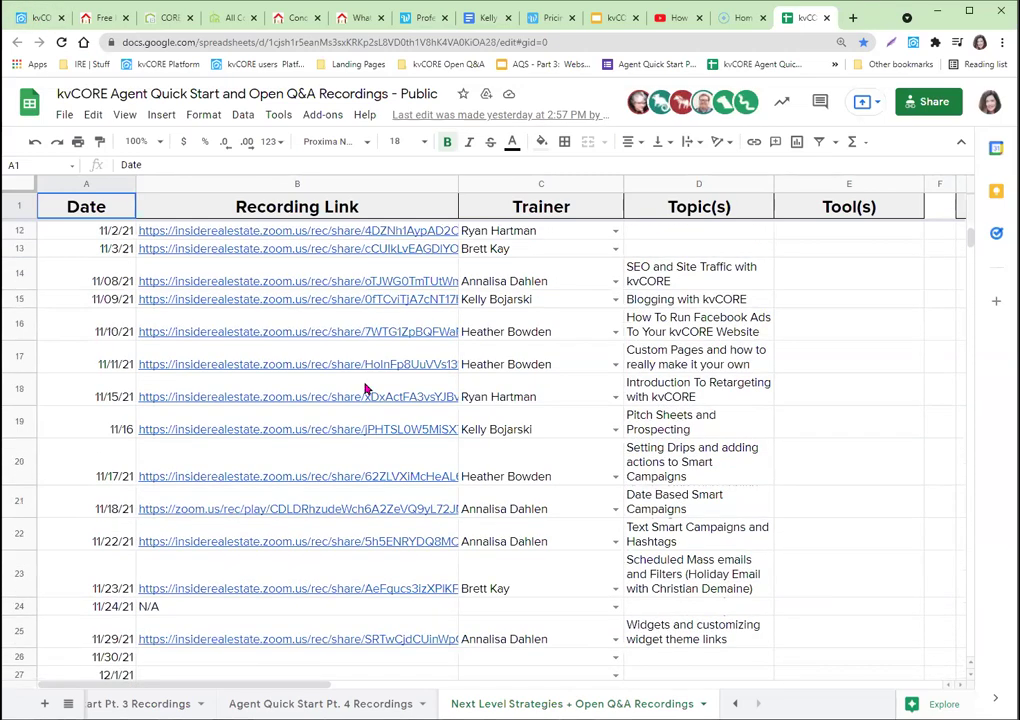
scroll(365, 390, "up", 6)
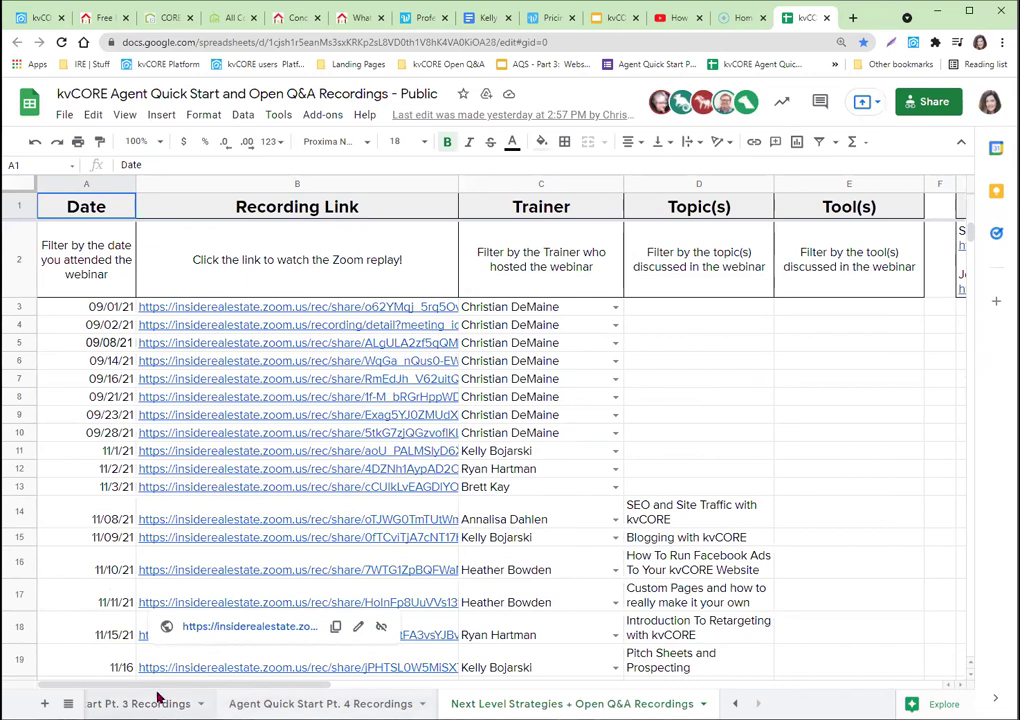
left_click(734, 704)
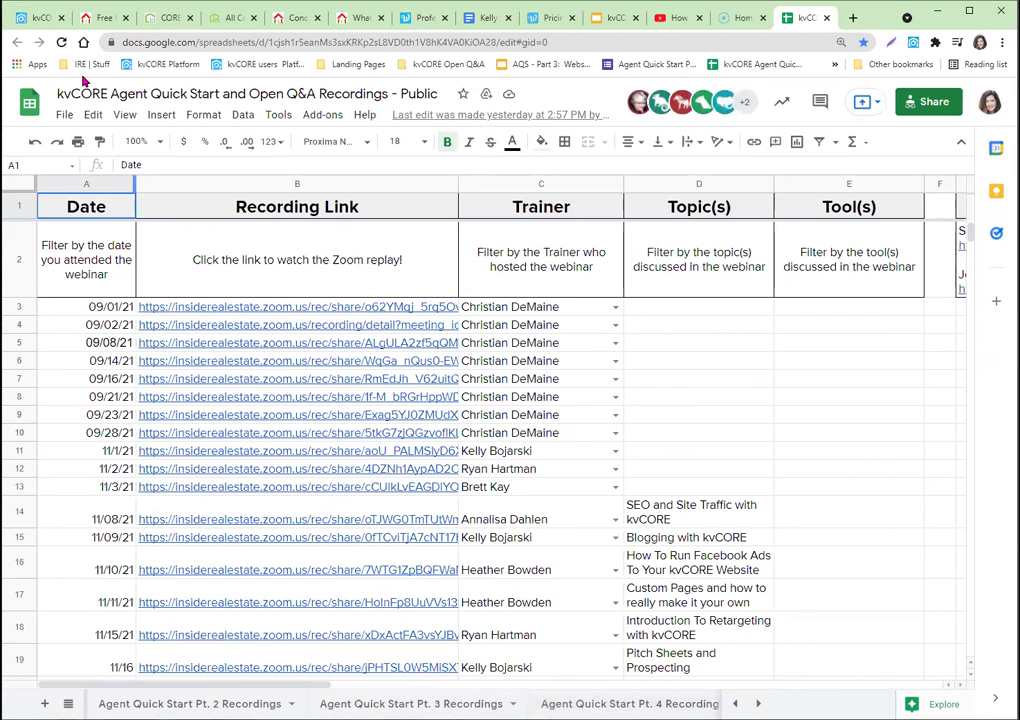
Switch to the kvCORE dashboard, check the recordings spreadsheet once more, and go back to the dashboard's kvCORE Training section
left_click(40, 18)
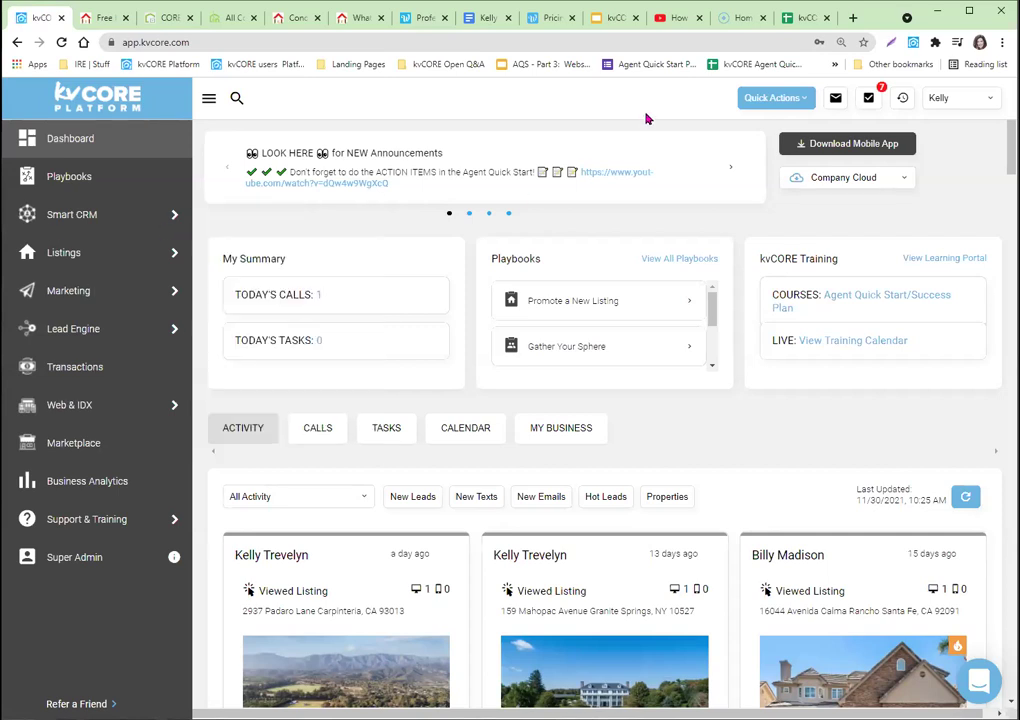
left_click(805, 17)
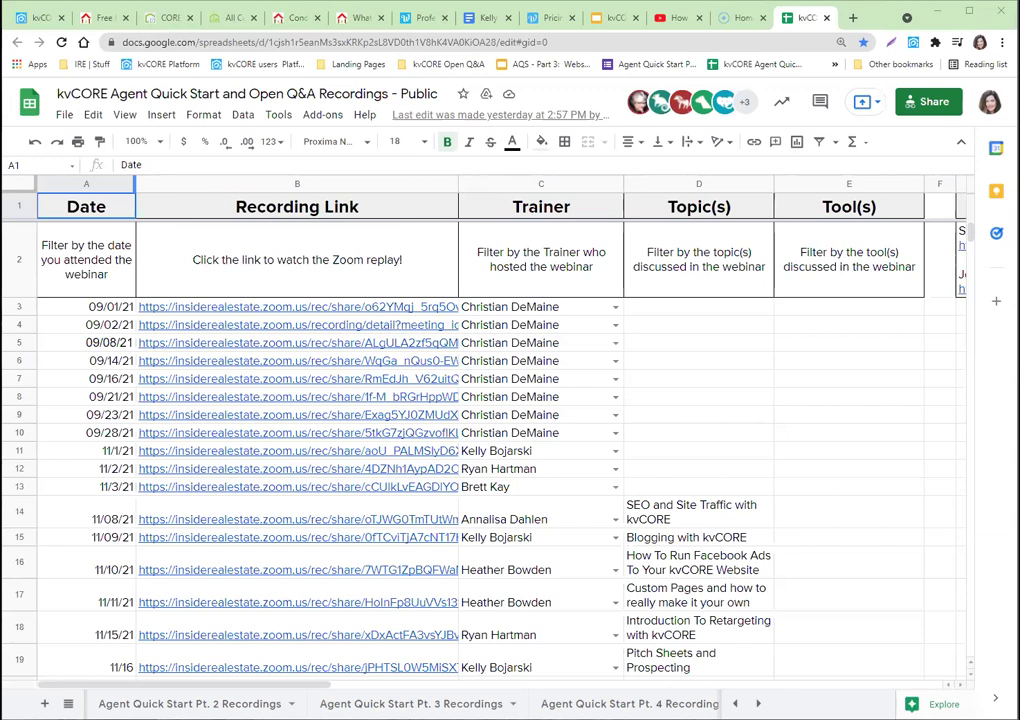
left_click(35, 17)
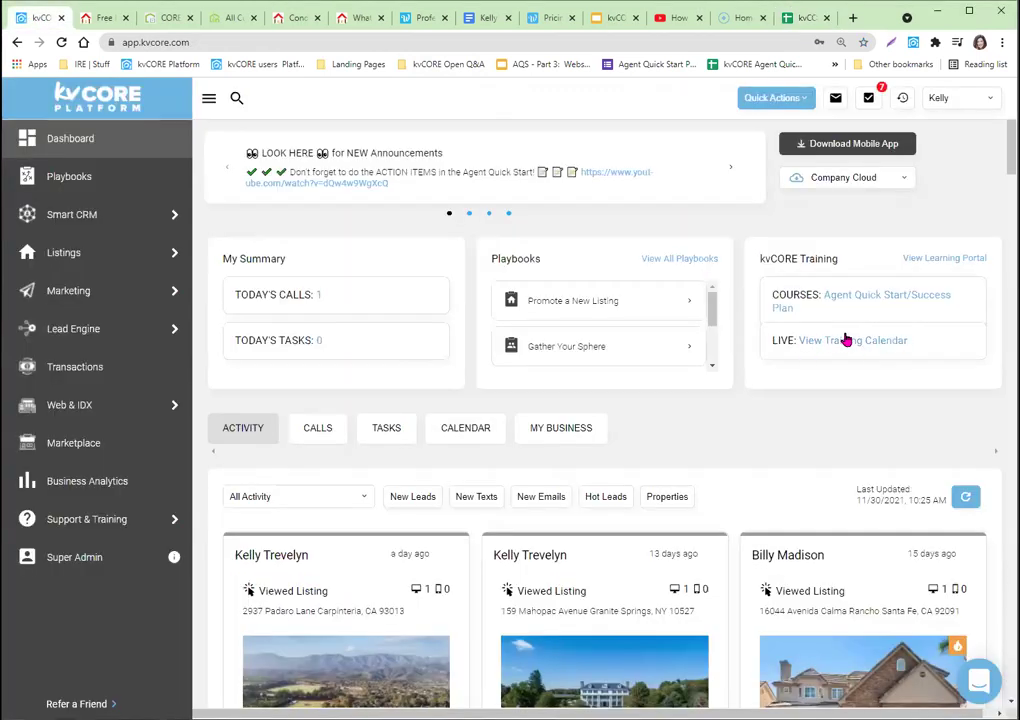